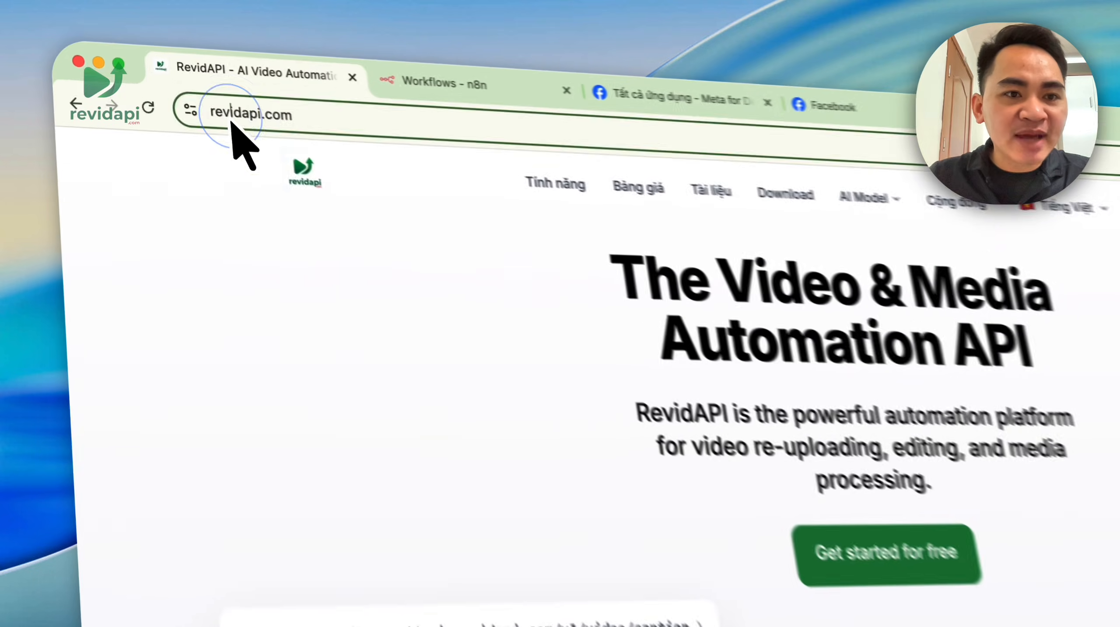
# - Go to RevidAPI's n8n VPS hosting page and turn down the translation offer
pyautogui.click(160, 70)
pyautogui.click(253, 127)
pyautogui.click(510, 315)
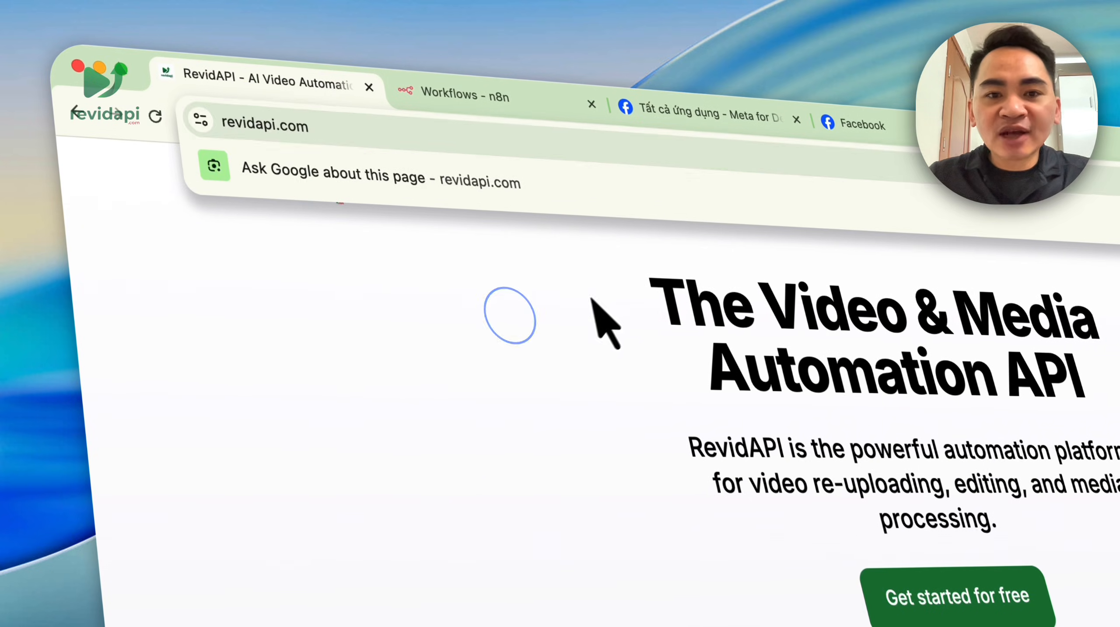
pyautogui.moveTo(638, 169)
pyautogui.click(650, 237)
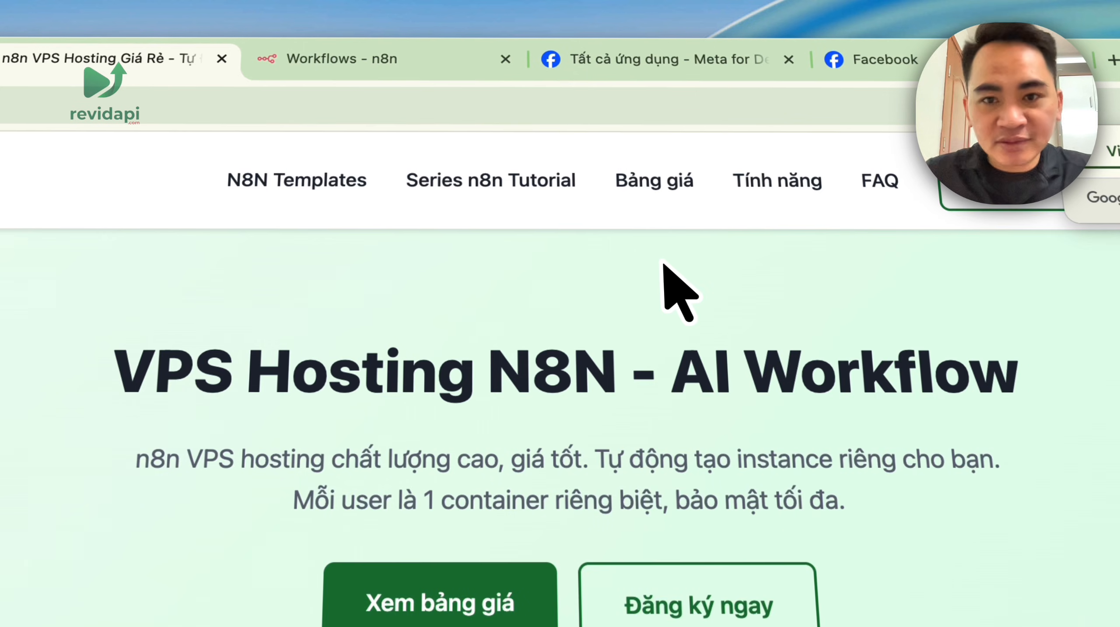
pyautogui.click(928, 168)
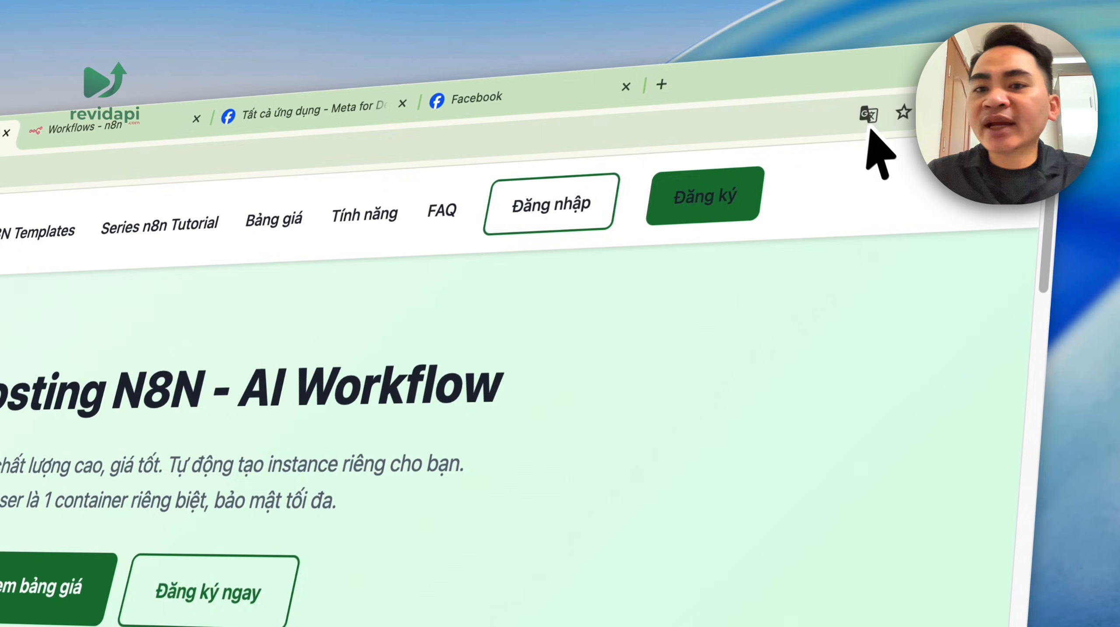
# - Log in to the hosting dashboard and launch the n8n instance in a new tab
pyautogui.click(557, 223)
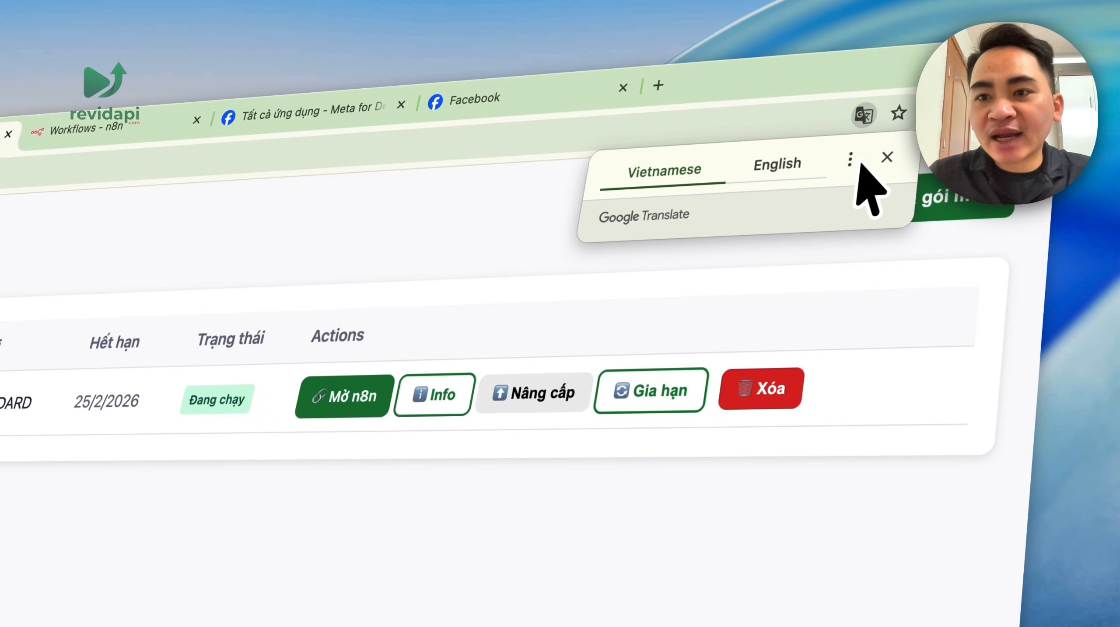
pyautogui.click(886, 158)
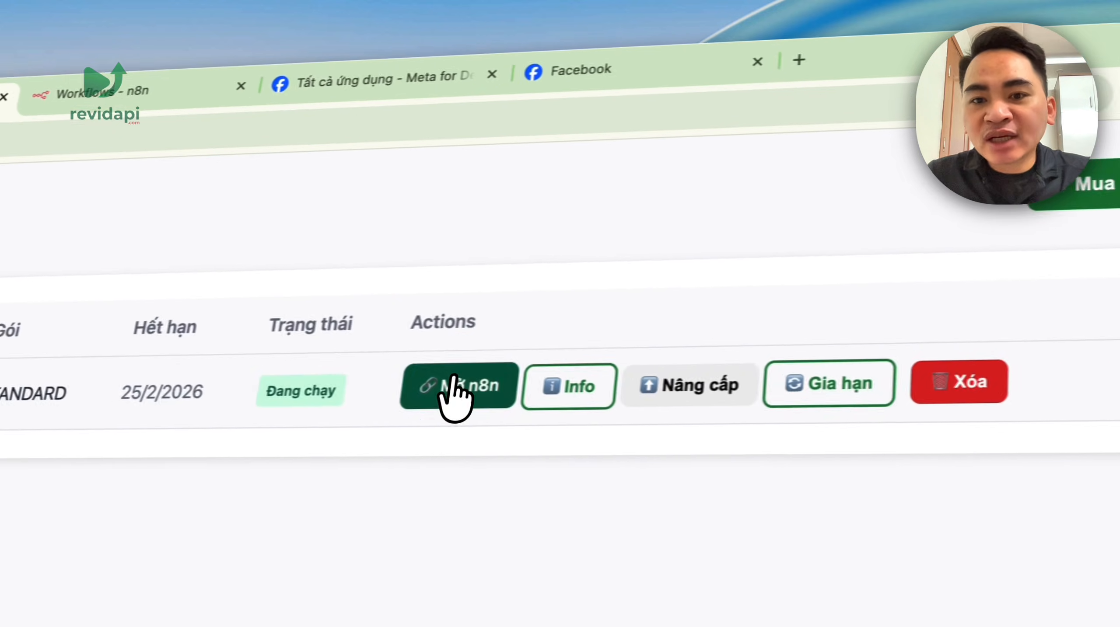
pyautogui.click(340, 397)
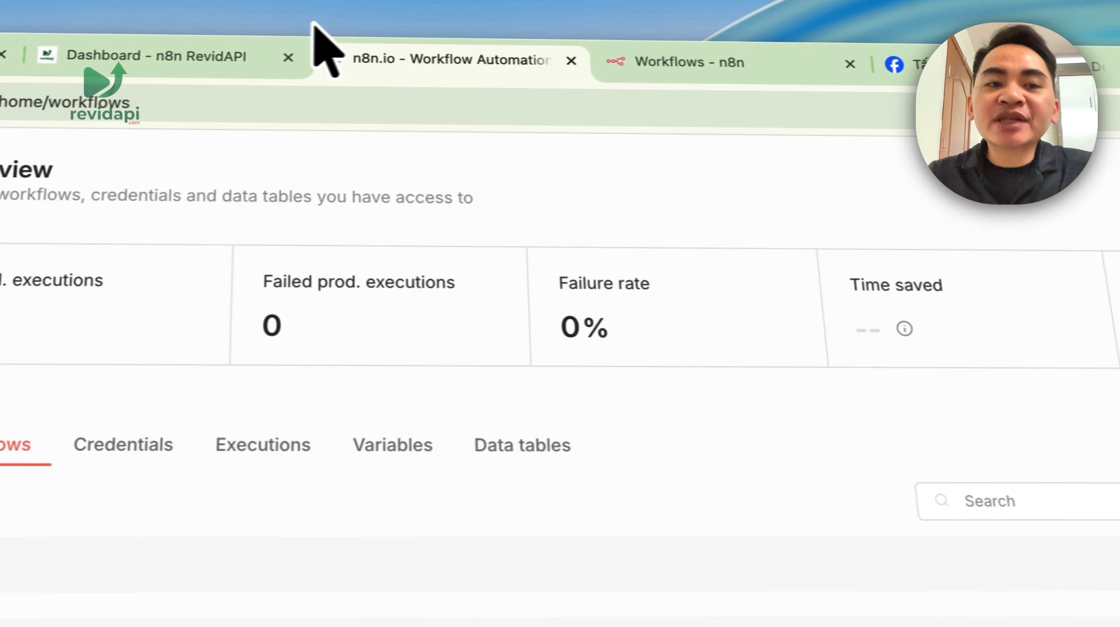
# - Go back to the 'VPS Hosting N8N - AI Workflow' home page
pyautogui.click(498, 101)
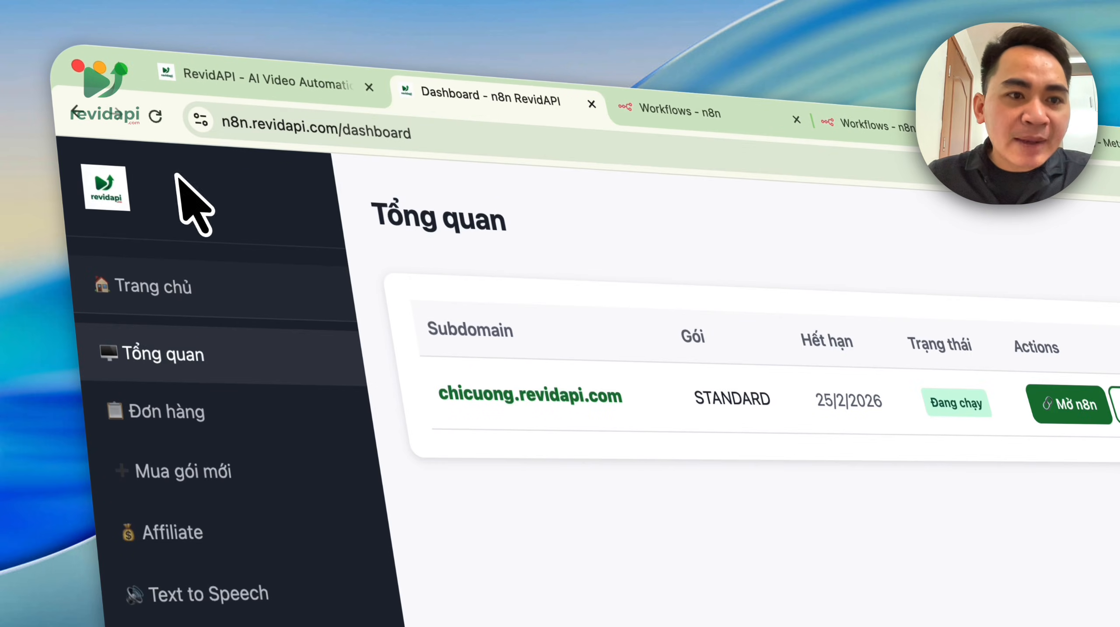
pyautogui.click(239, 127)
pyautogui.click(583, 241)
pyautogui.click(213, 283)
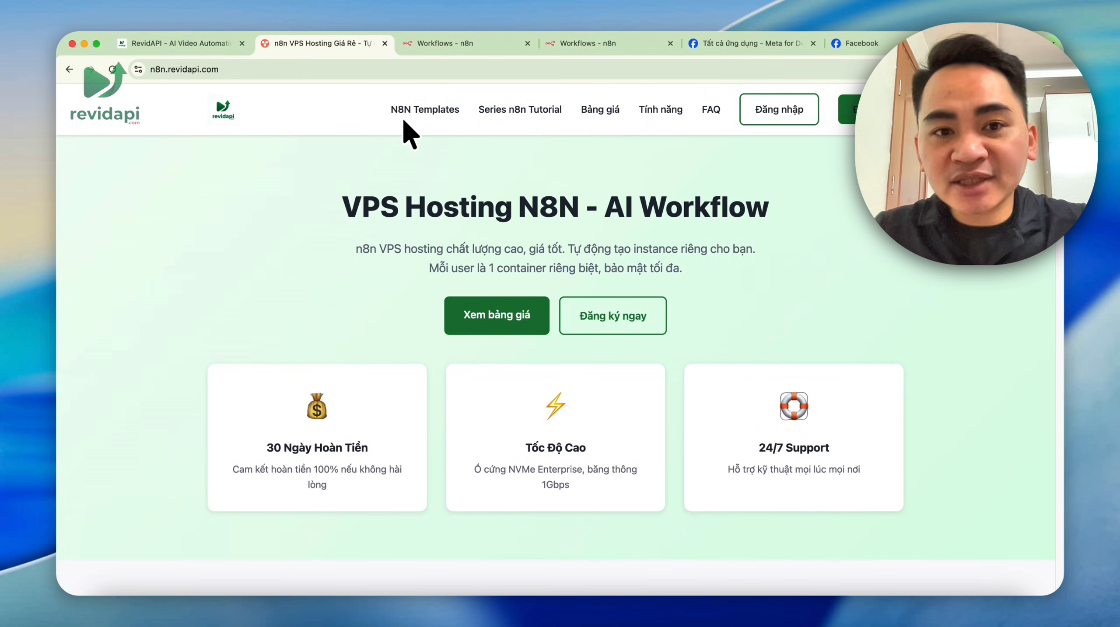
# - Look over the N8N Templates page and the Series n8n Tutorial page
pyautogui.click(418, 113)
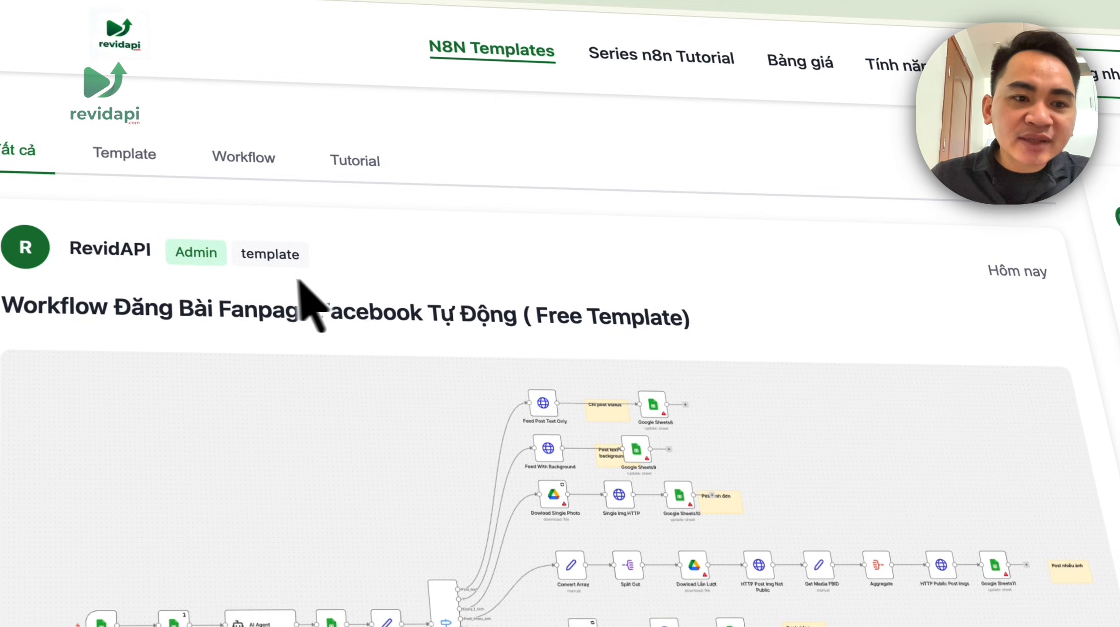
pyautogui.moveTo(1, 306); pyautogui.dragTo(718, 347)
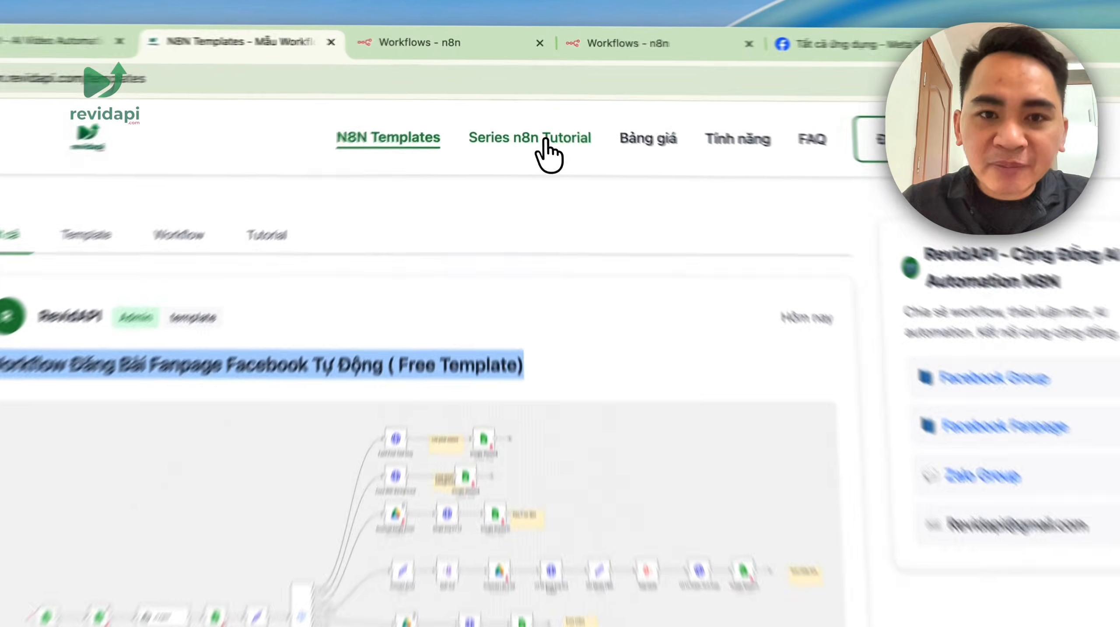
pyautogui.click(531, 113)
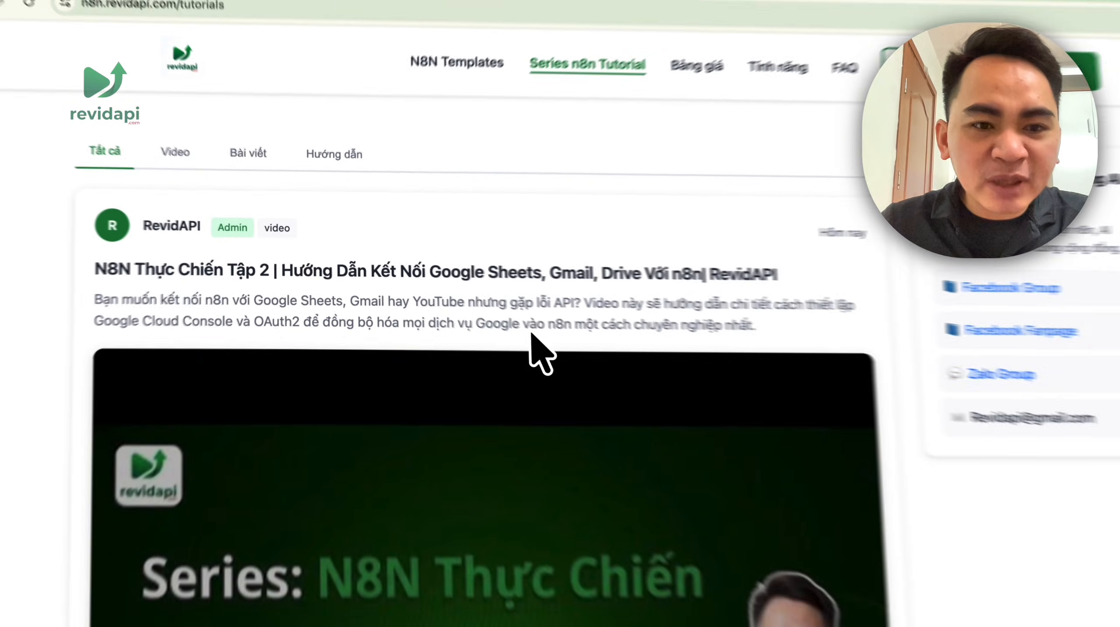
pyautogui.scroll(-15, 382, 309)
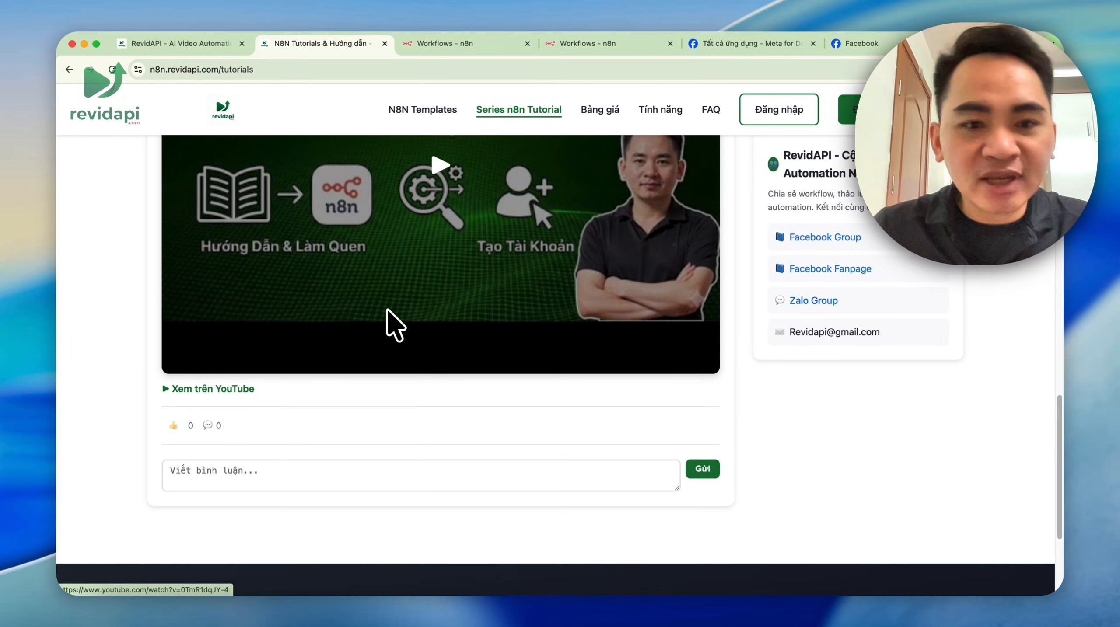
pyautogui.scroll(-8, 645, 305)
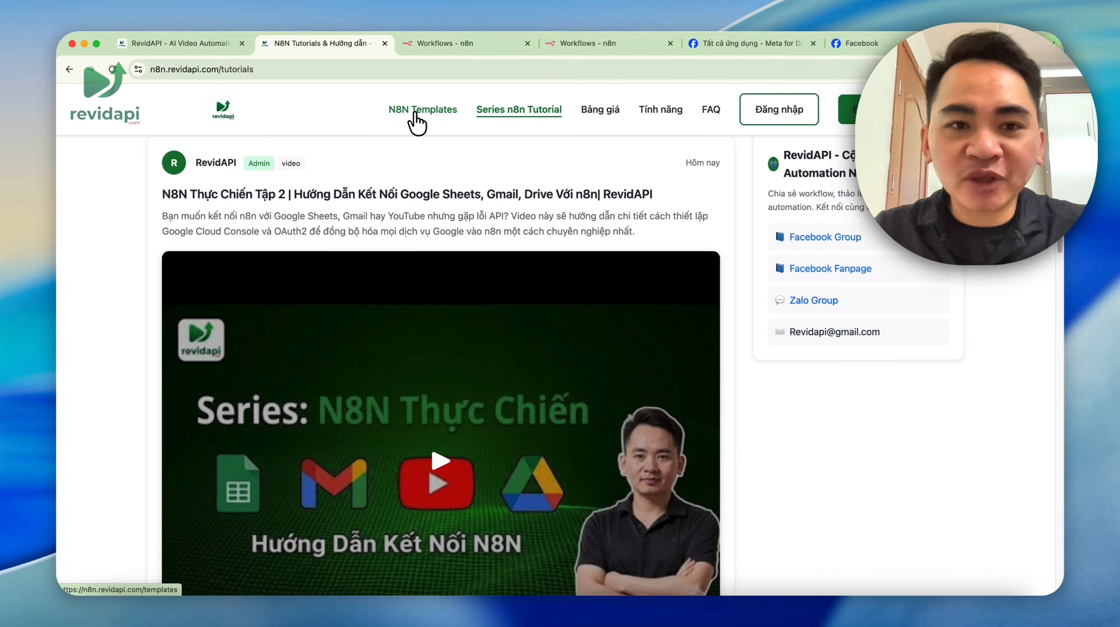
# - Open the Facebook Fanpage auto-posting template's raw JSON file from N8N Templates
pyautogui.click(415, 113)
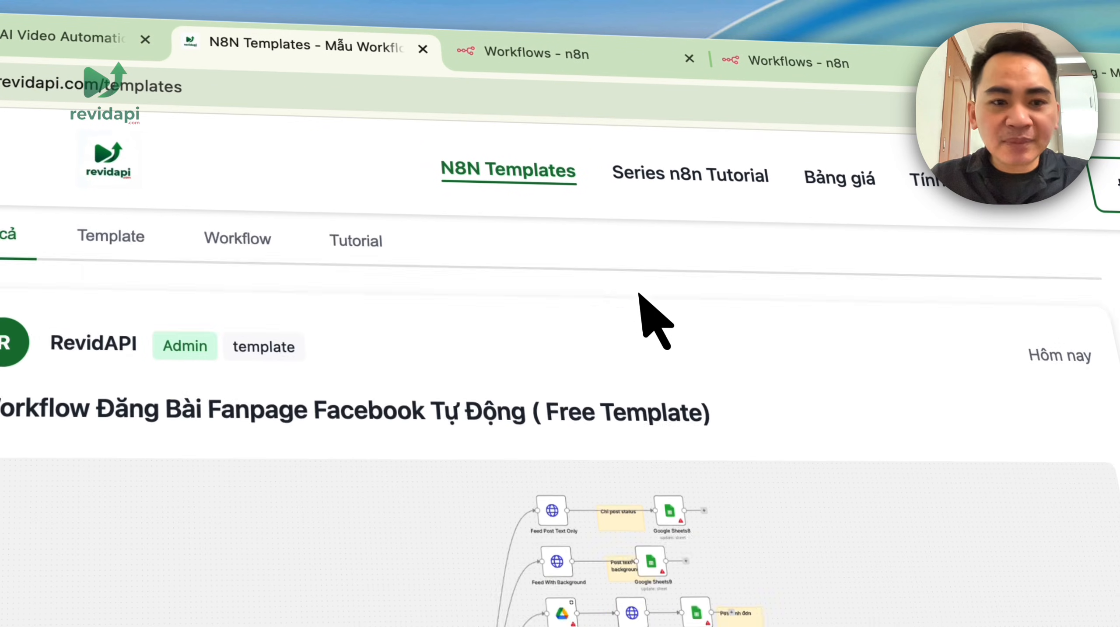
pyautogui.scroll(-10, 654, 321)
pyautogui.click(428, 556)
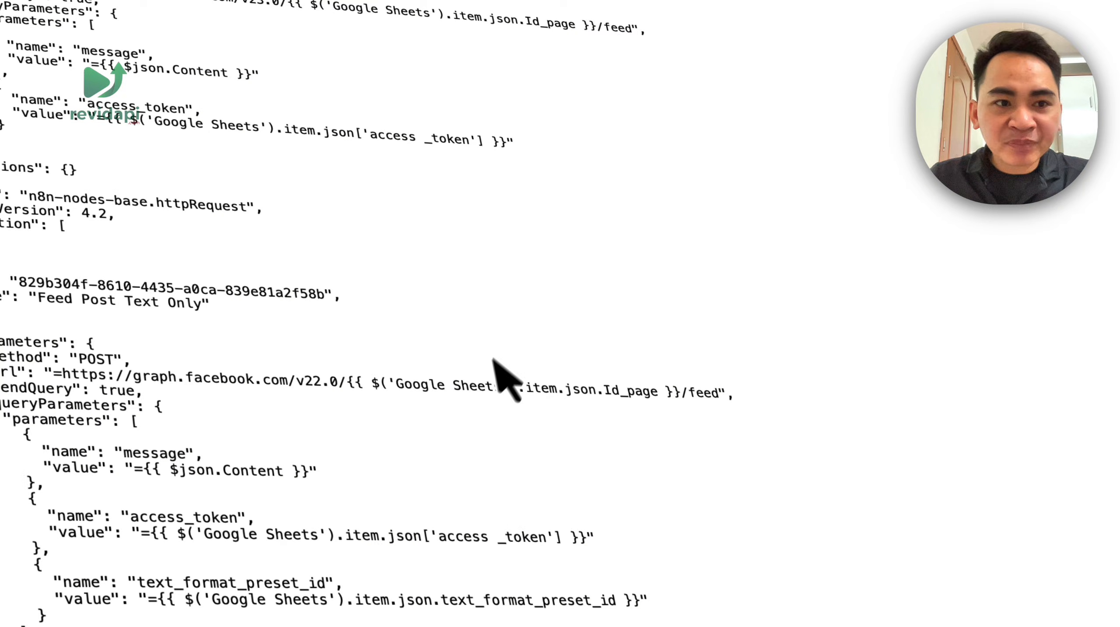
# - Save the JSON as 'đăng bài' on the Desktop and go to the n8n Workflows list
pyautogui.press('super+s')
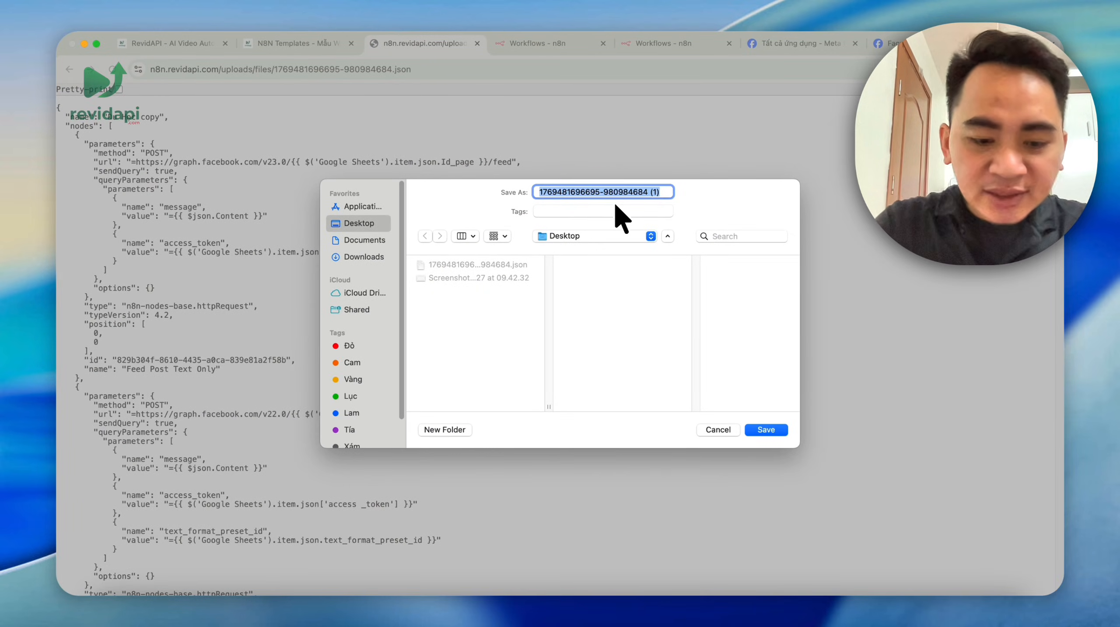
pyautogui.write('đăng bài')
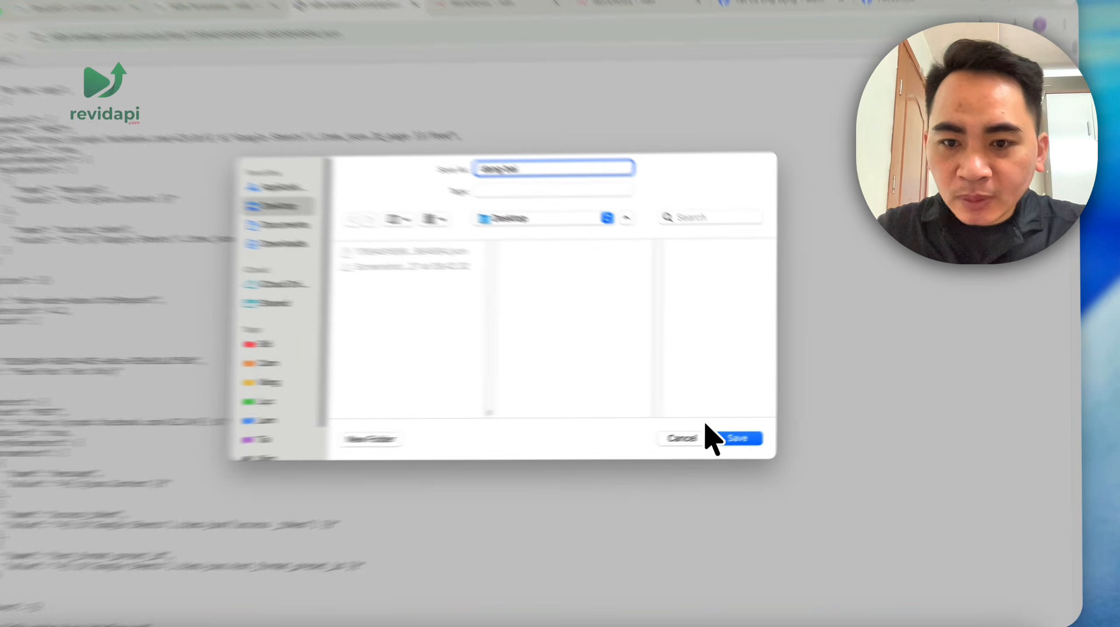
pyautogui.click(724, 437)
pyautogui.click(621, 4)
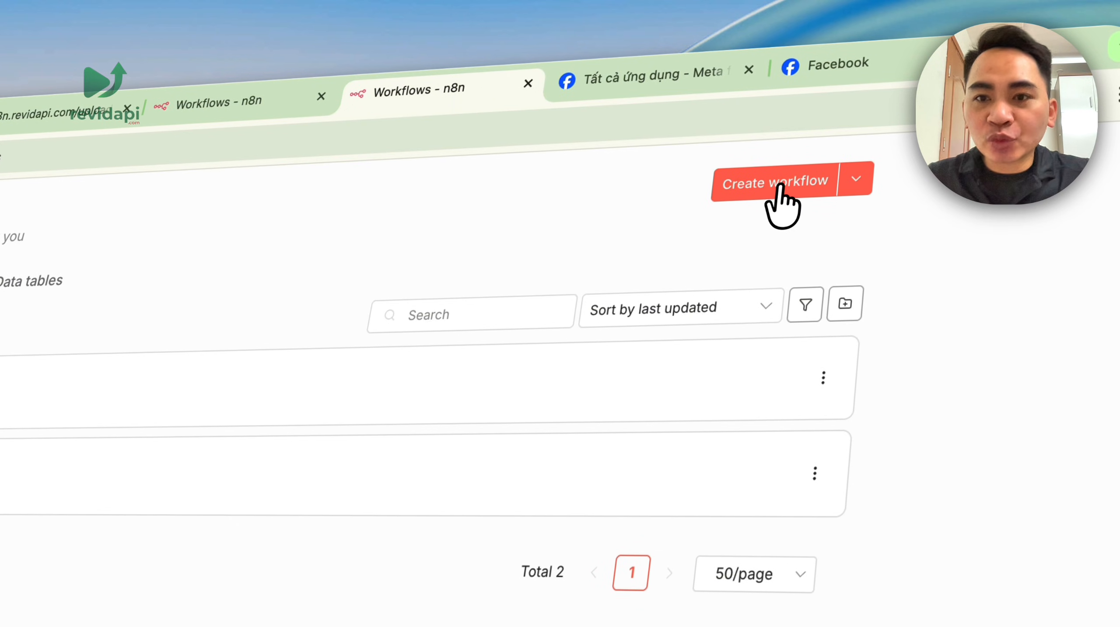
# - Create a new workflow and import the Facebook posting template from dang bai.json
pyautogui.click(780, 191)
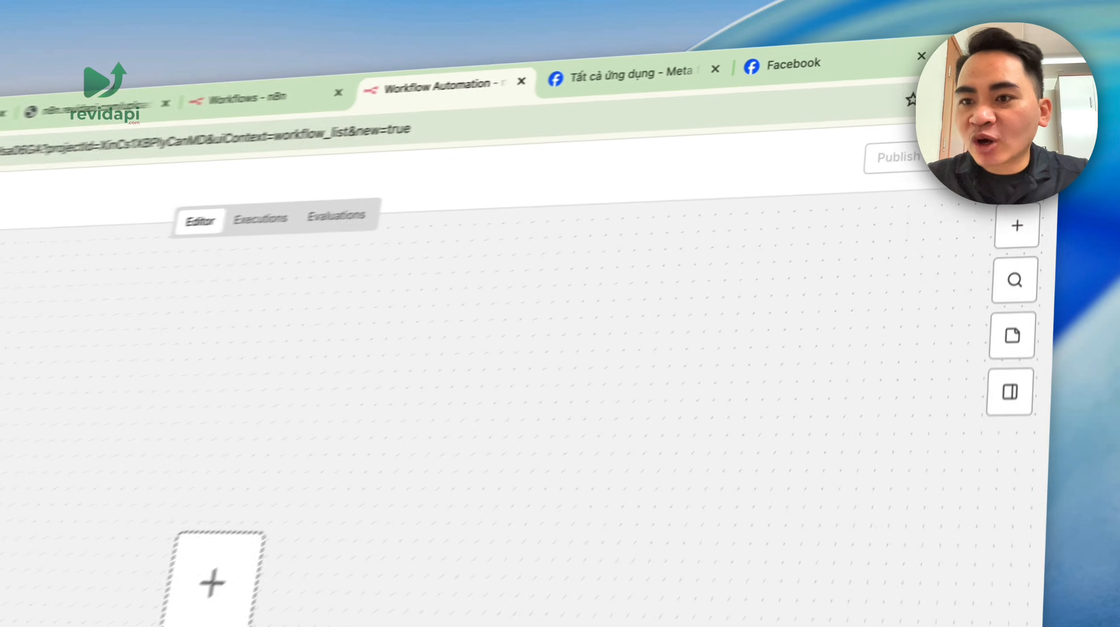
pyautogui.click(1044, 104)
pyautogui.click(1009, 222)
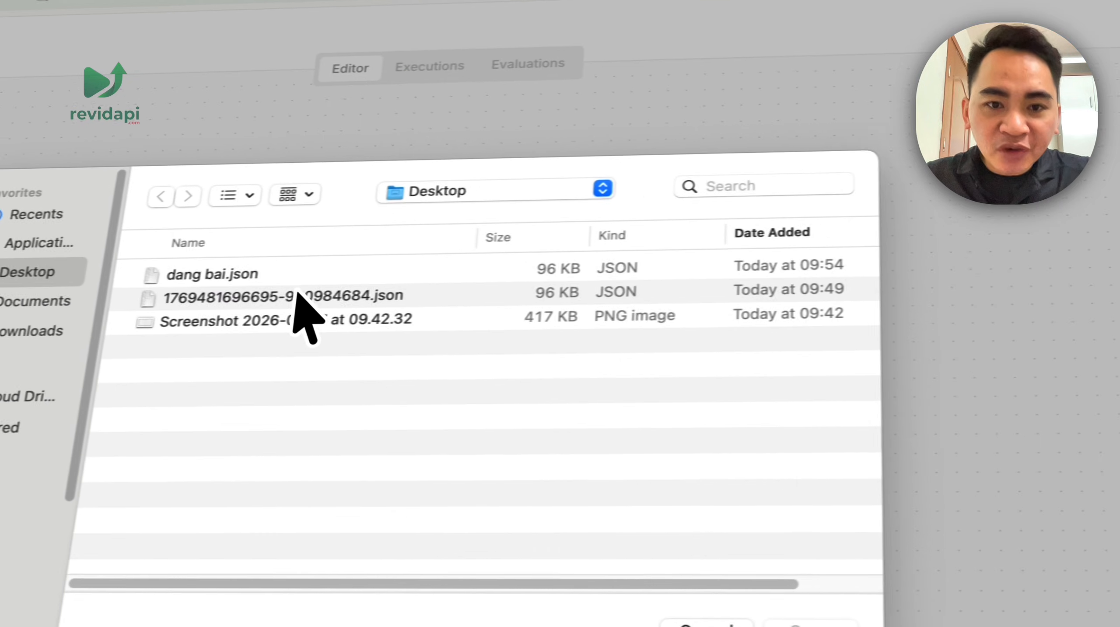
pyautogui.click(349, 273)
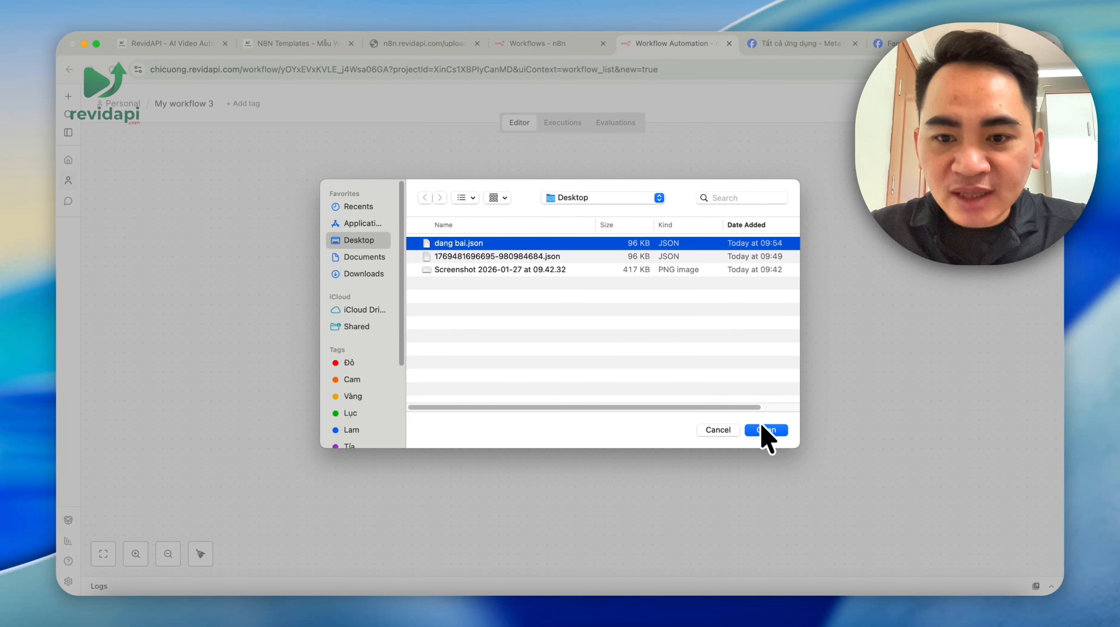
pyautogui.click(765, 430)
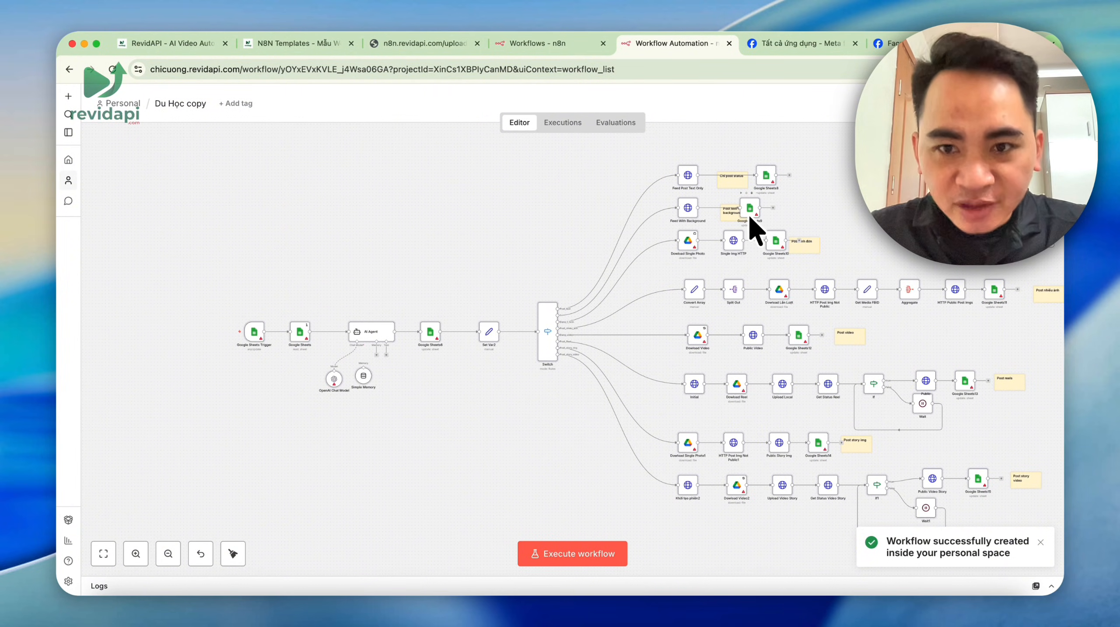
# - From the Google Sheets Trigger node, open its linked 'Dang bai Fanpage all in one' spreadsheet
pyautogui.scroll(5, 259, 362)
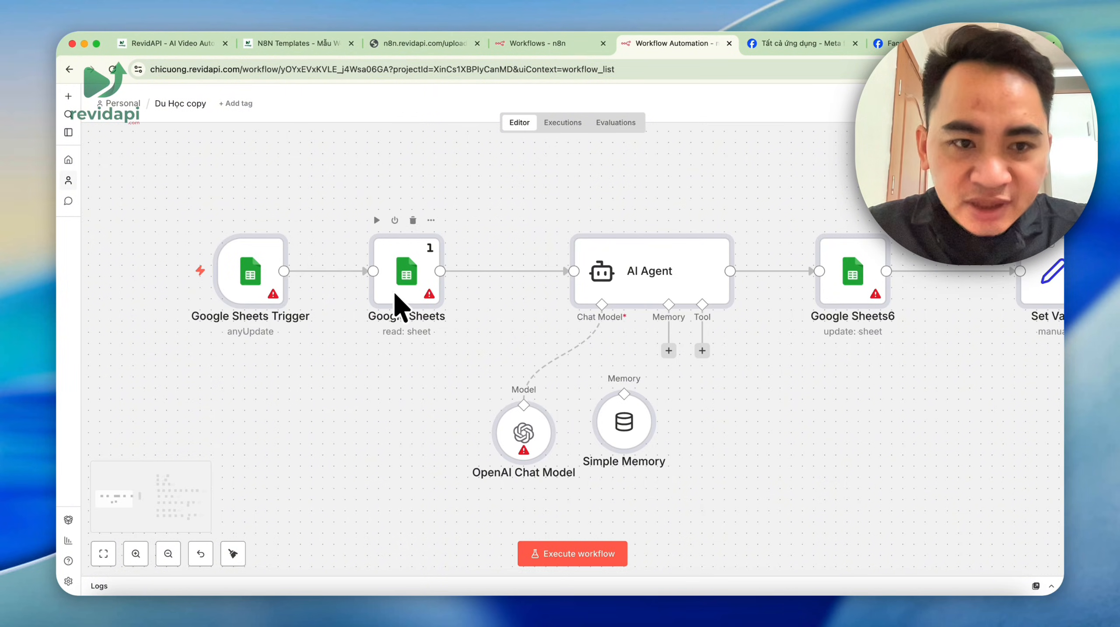
pyautogui.scroll(-5, 256, 276)
pyautogui.scroll(5, 579, 283)
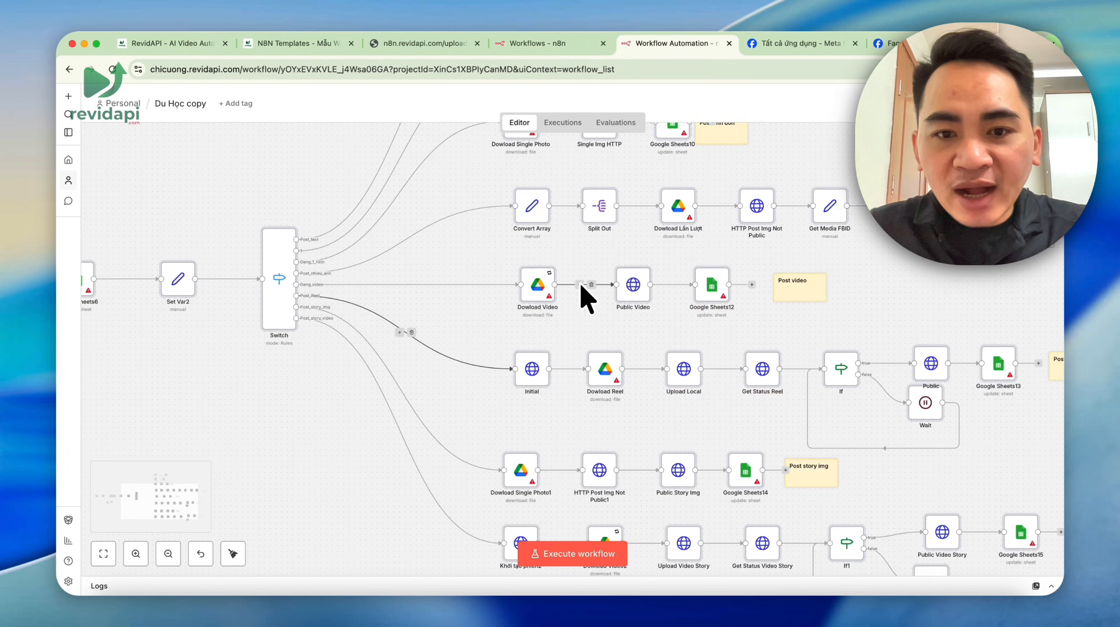
pyautogui.scroll(-5, 553, 296)
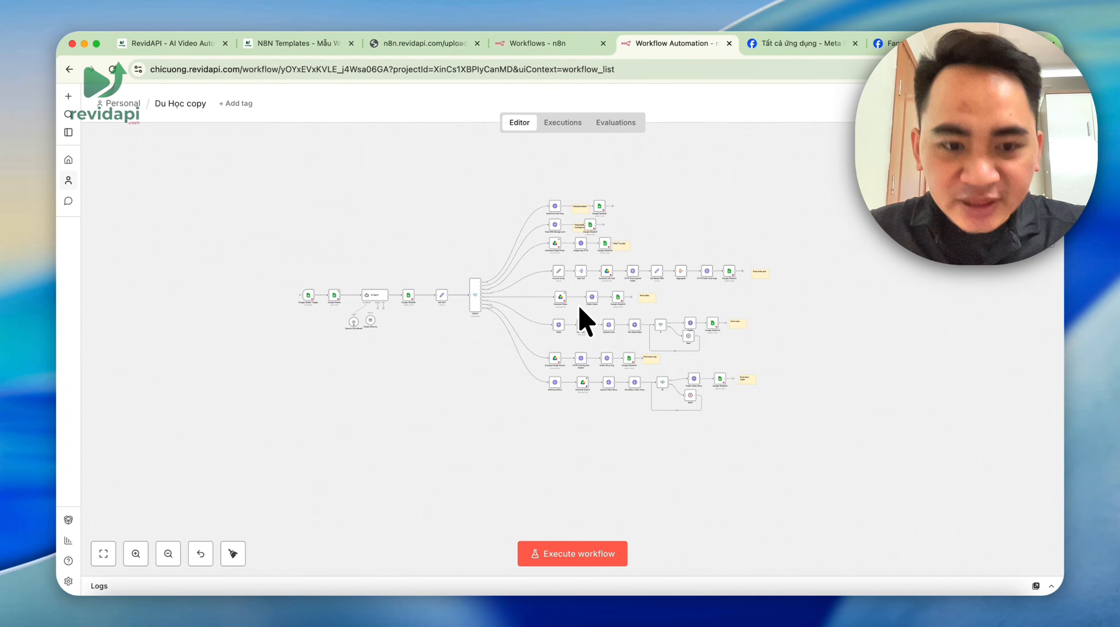
pyautogui.scroll(5, 325, 297)
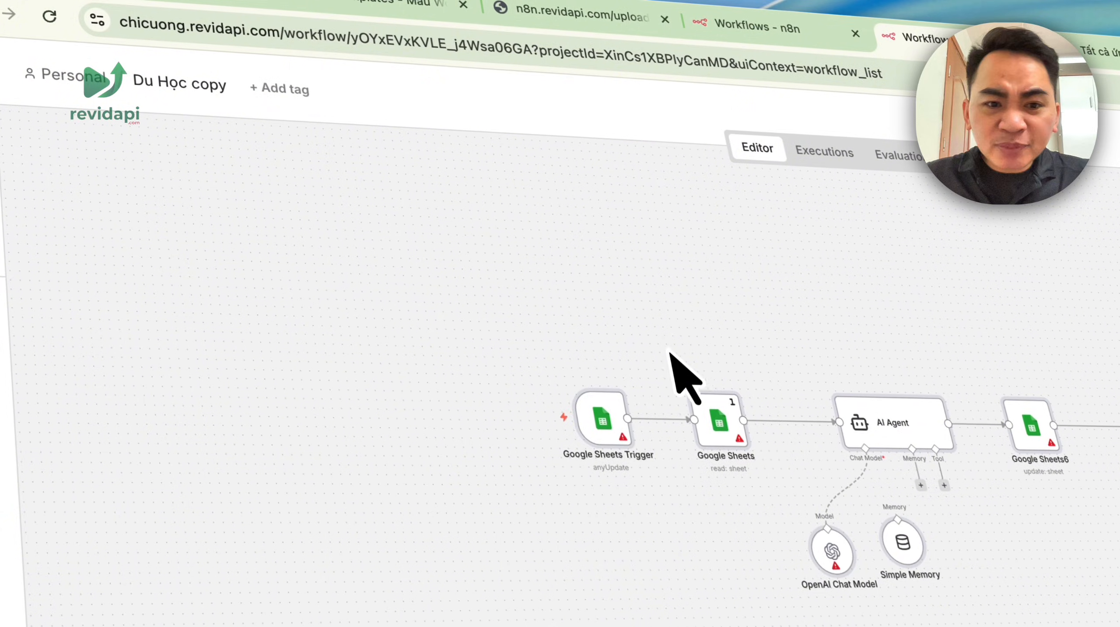
pyautogui.scroll(3, 624, 429)
pyautogui.doubleClick(596, 415)
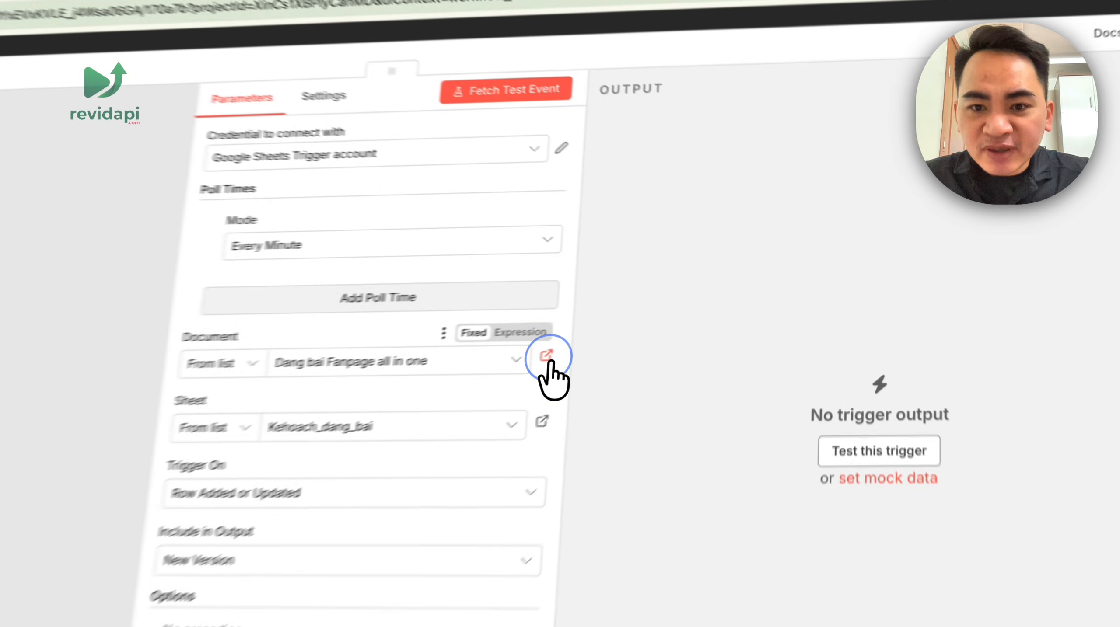
pyautogui.click(670, 304)
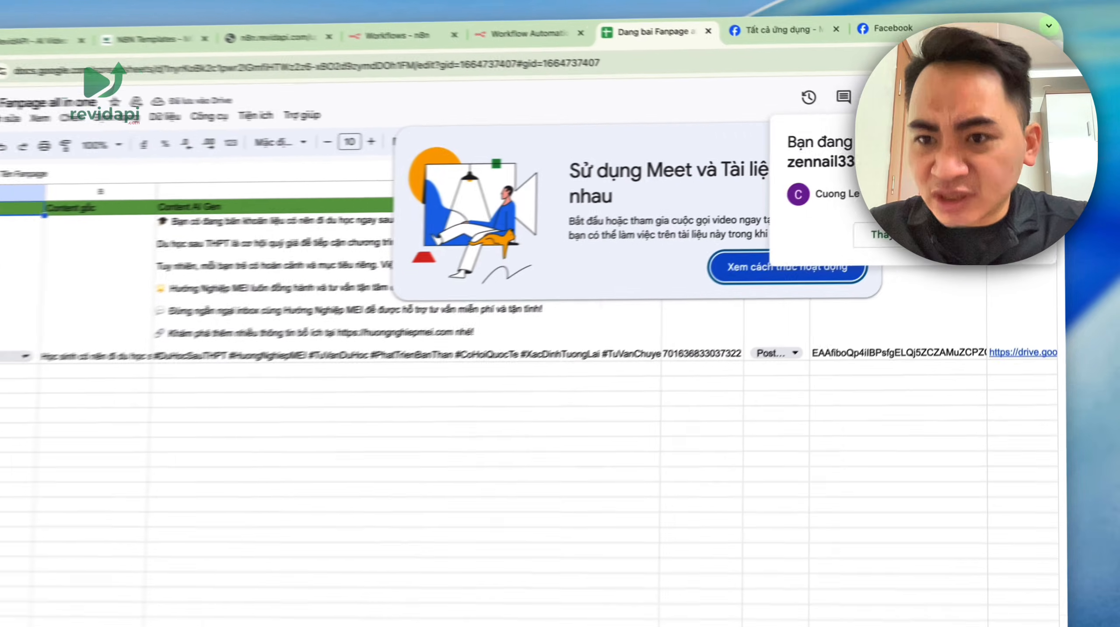
# - Make a copy of the spreadsheet named 'Dang bai tu dong Revidapi'
pyautogui.click(1007, 273)
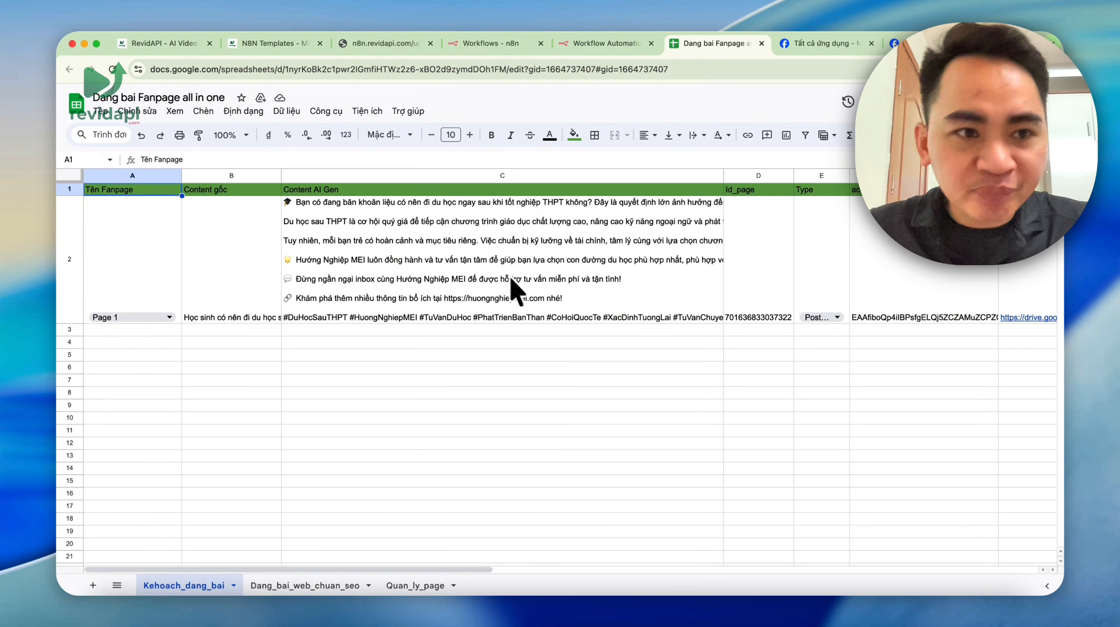
pyautogui.click(101, 112)
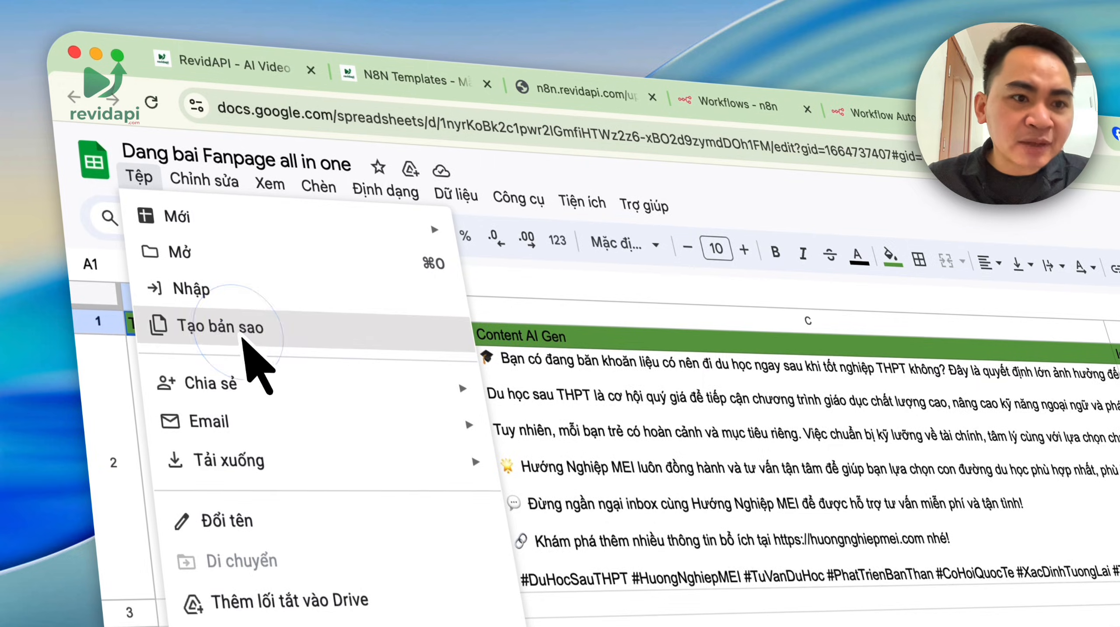
pyautogui.click(145, 189)
pyautogui.write('Dang ')
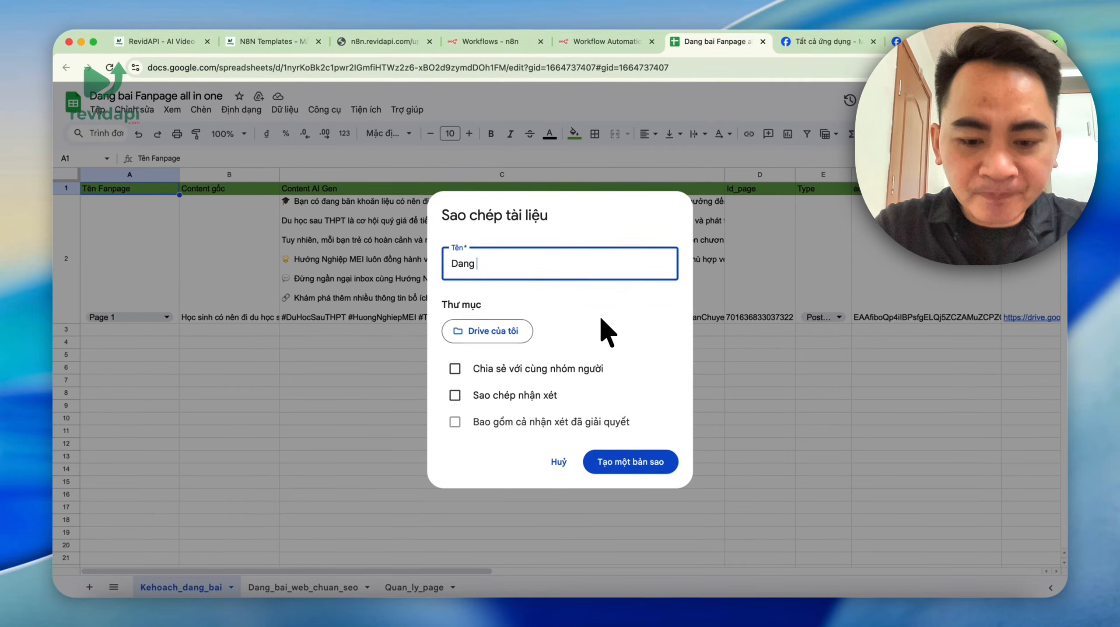
pyautogui.write('bai tụ dong')
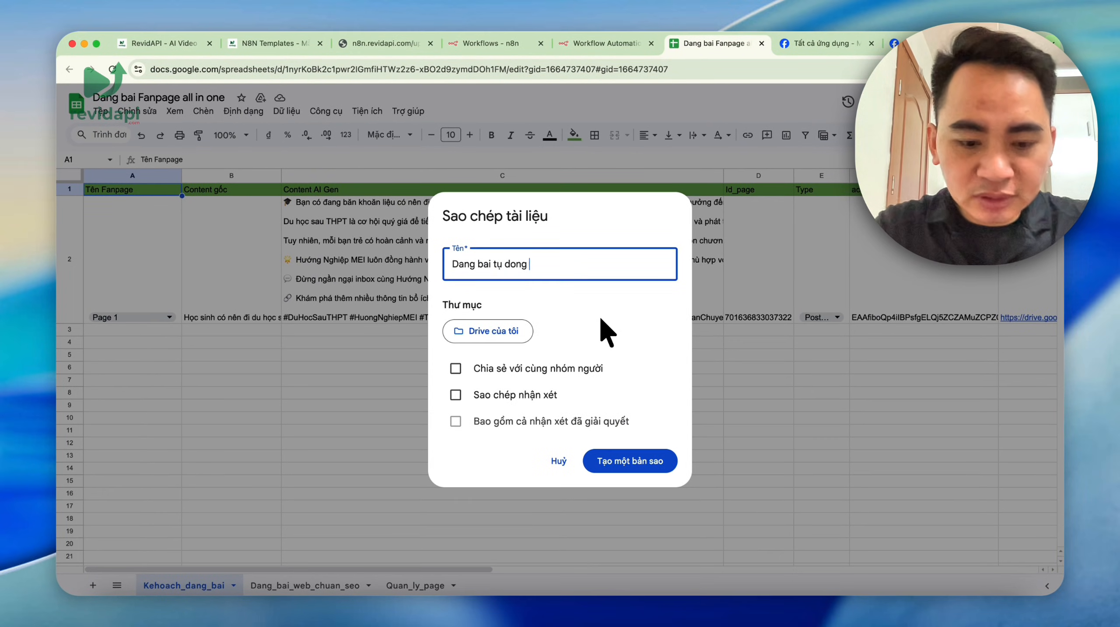
pyautogui.press('BackSpace')
pyautogui.press('BackSpace')
pyautogui.press('BackSpace')
pyautogui.press('BackSpace')
pyautogui.press('BackSpace')
pyautogui.press('BackSpace')
pyautogui.press('BackSpace')
pyautogui.write('u dong')
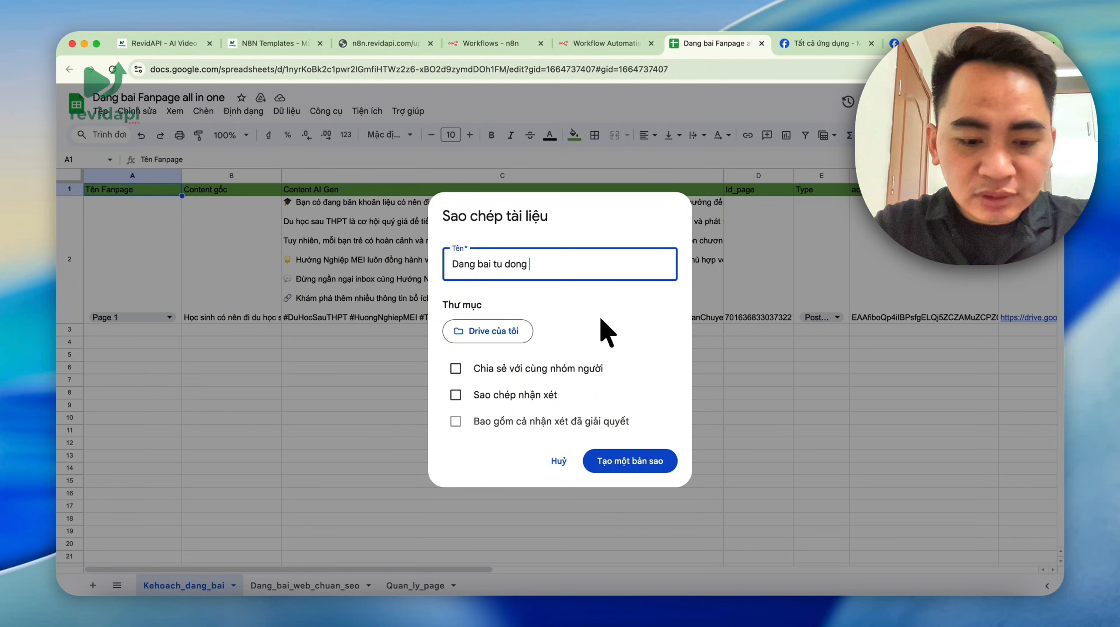
pyautogui.write(' Revida')
pyautogui.press('BackSpace')
pyautogui.press('BackSpace')
pyautogui.press('BackSpace')
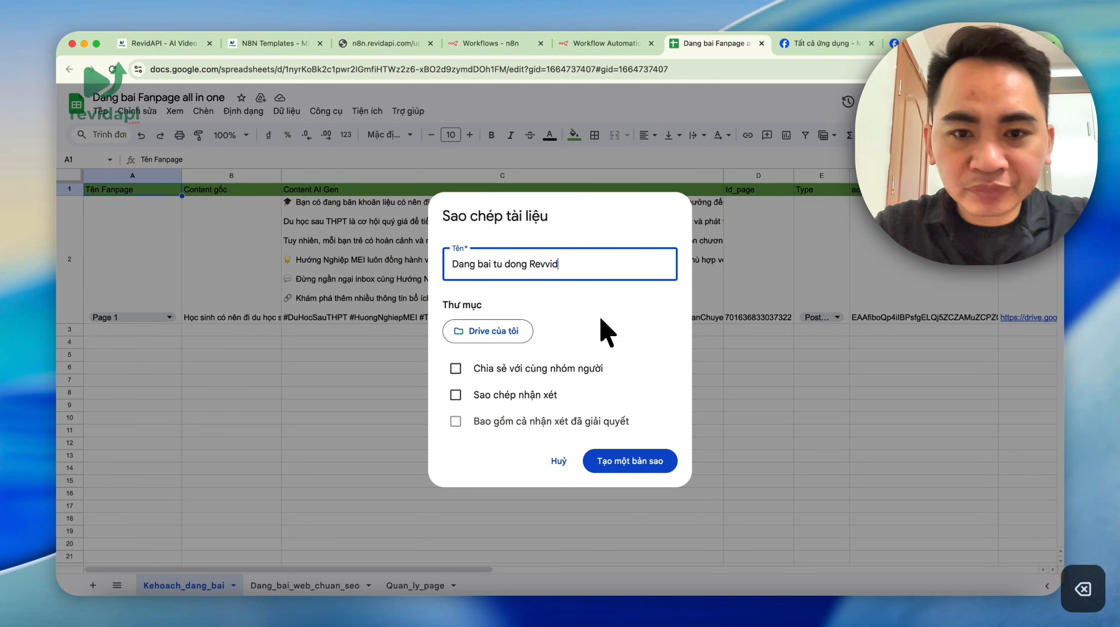
pyautogui.write('idapi')
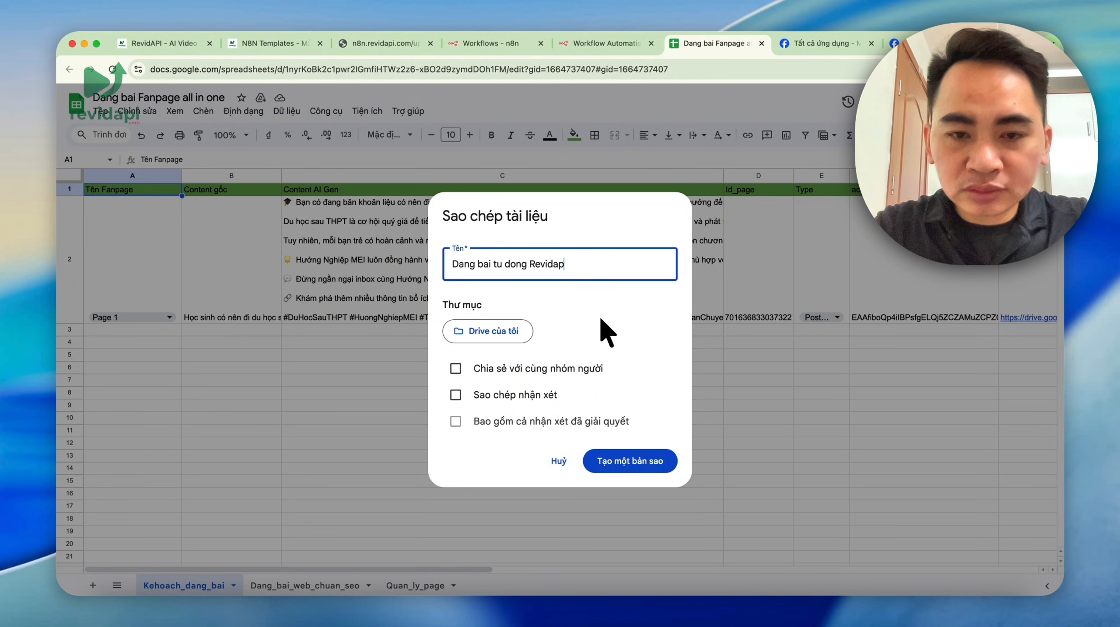
pyautogui.click(654, 466)
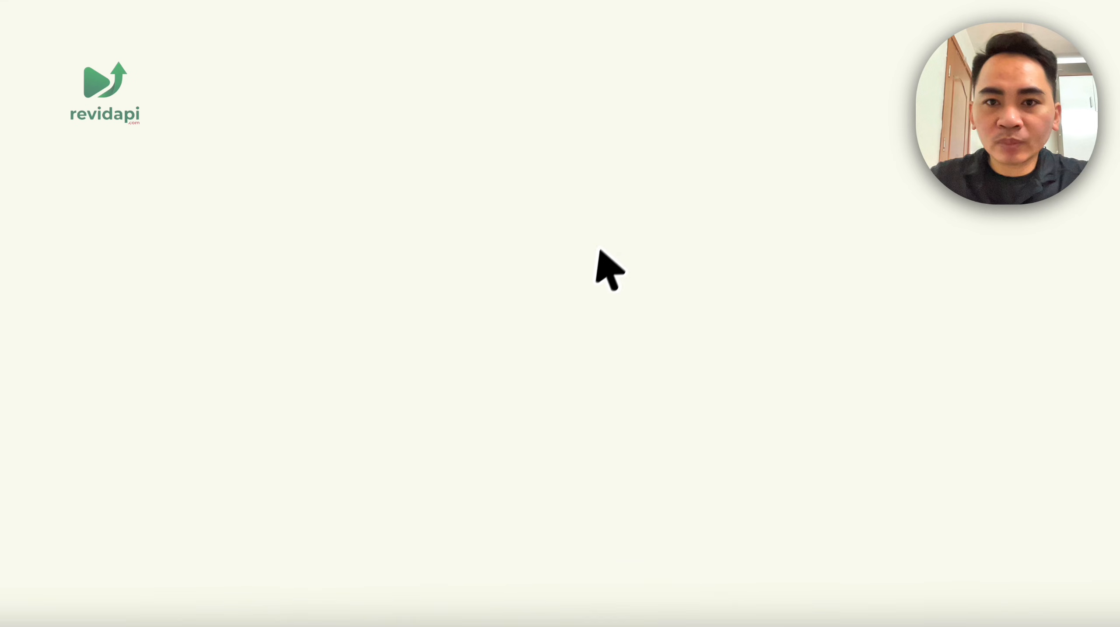
# - Close the original spreadsheet tab, inspect the 'Dang bai tu dong Revidapi' copy, and return to n8n
pyautogui.click(546, 55)
pyautogui.click(635, 59)
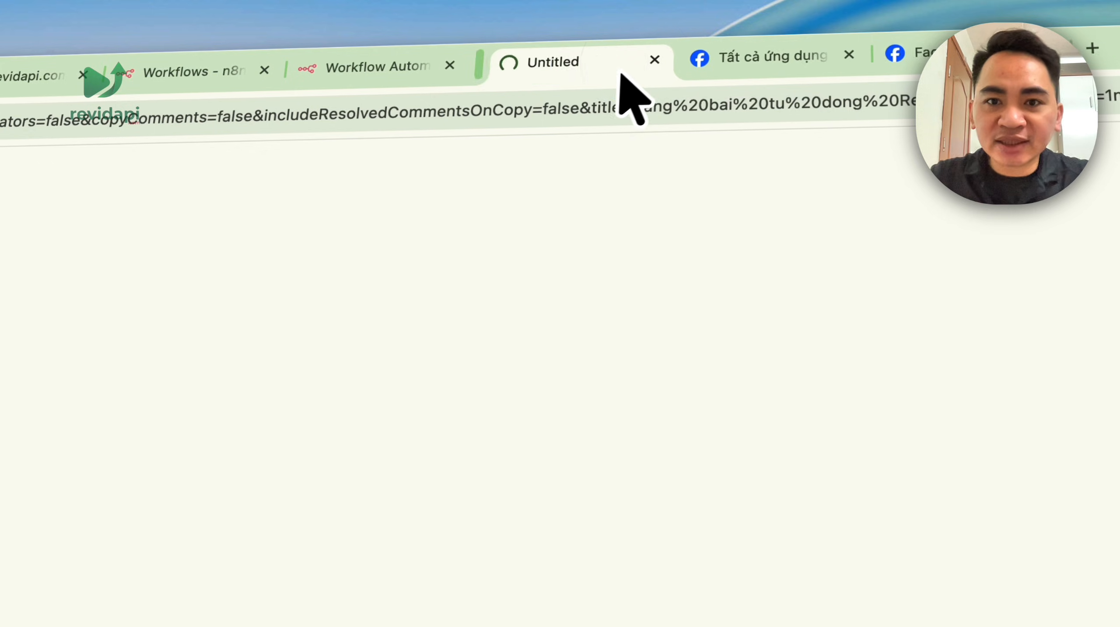
pyautogui.click(378, 67)
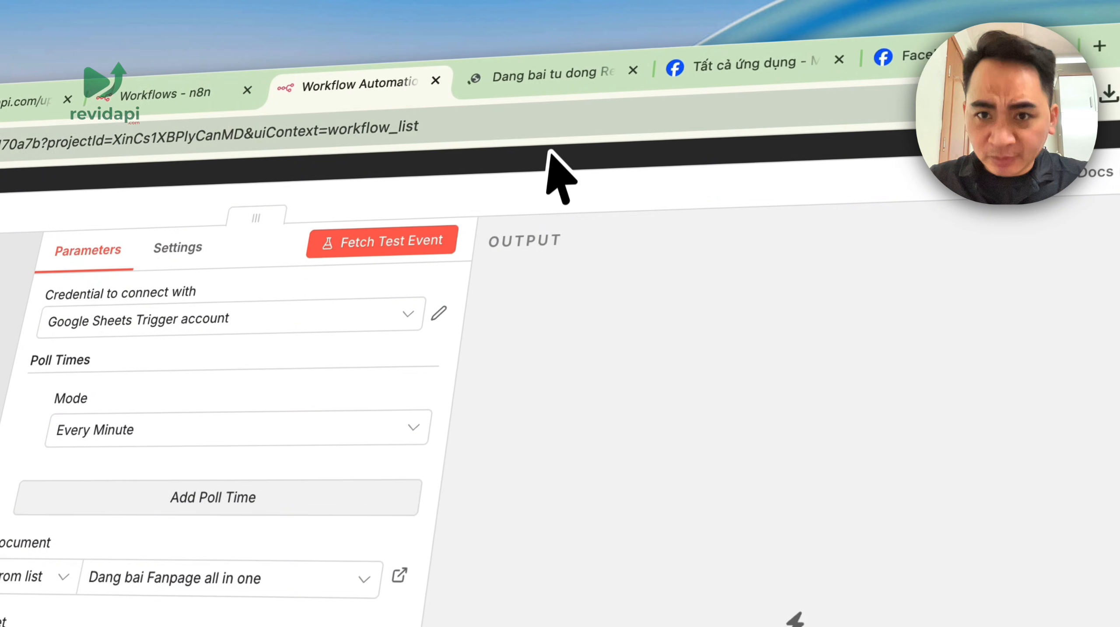
pyautogui.click(549, 74)
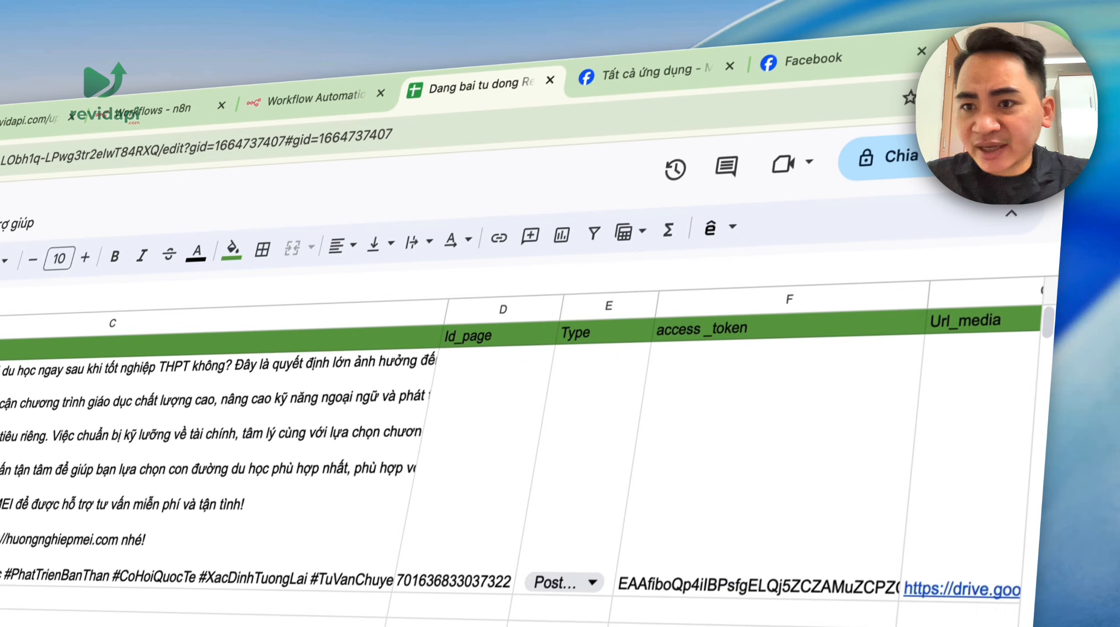
pyautogui.click(1025, 147)
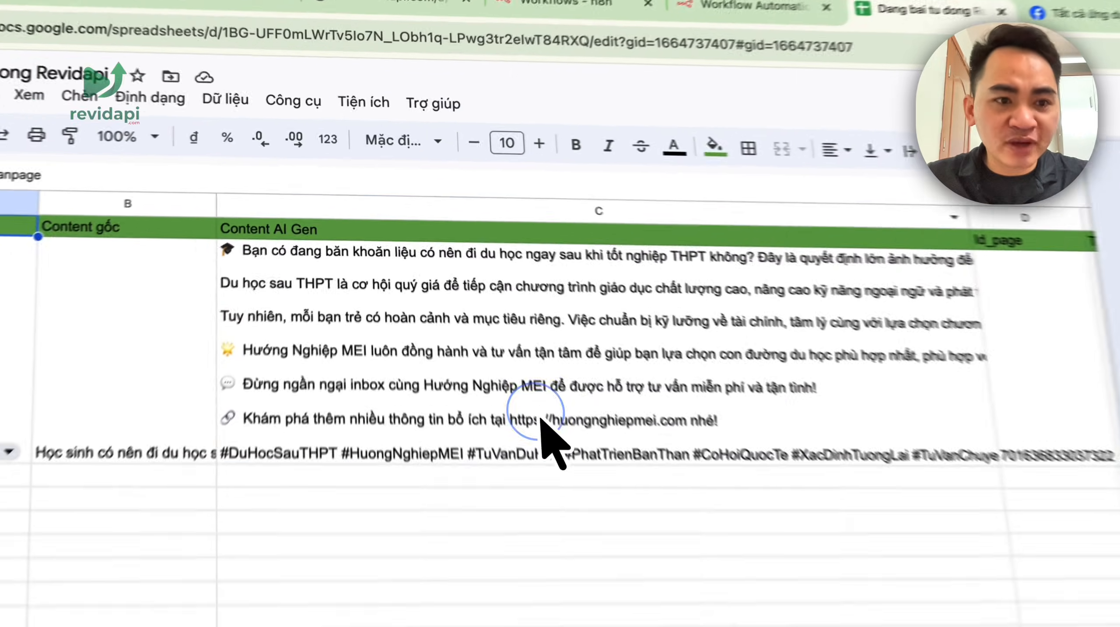
pyautogui.click(458, 300)
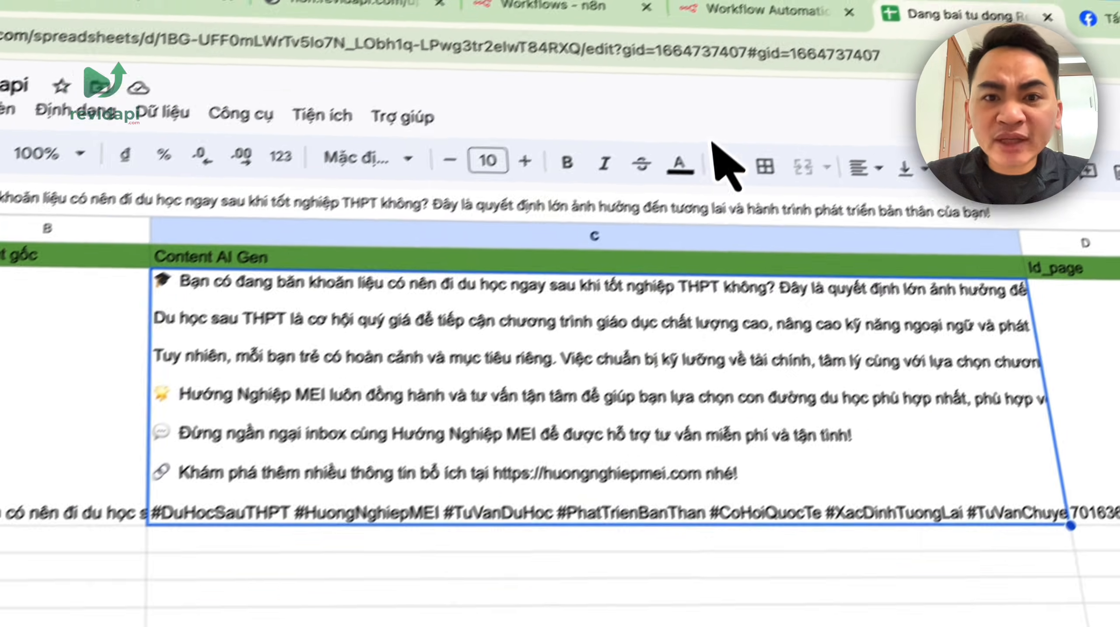
pyautogui.click(790, 5)
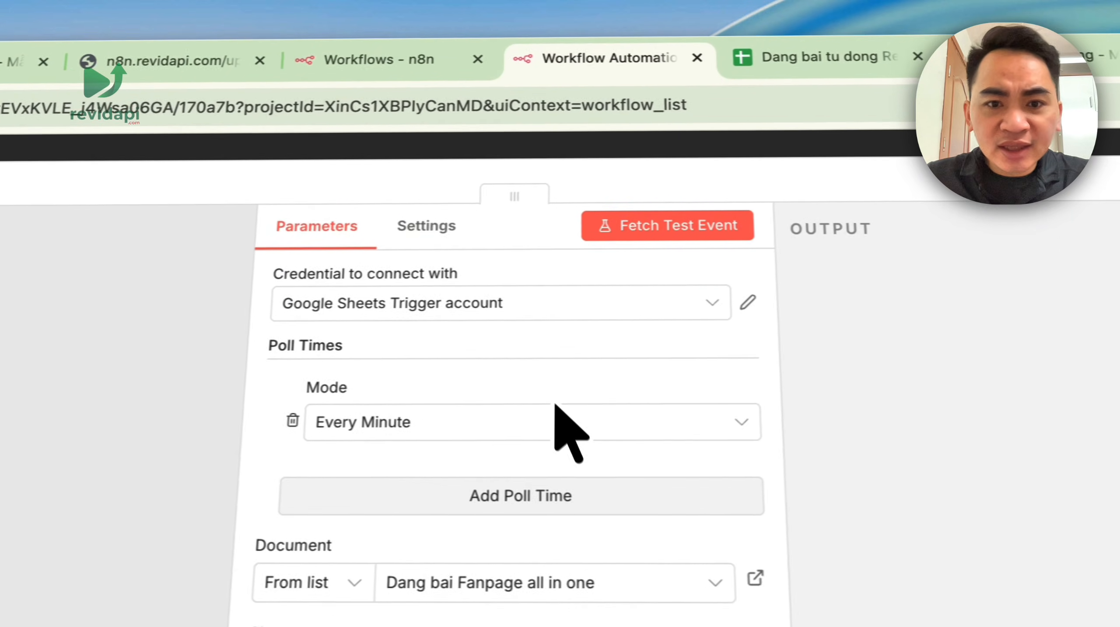
# - Reopen the Google Sheets Trigger and keep its Google Sheets Trigger account credential
pyautogui.click(726, 148)
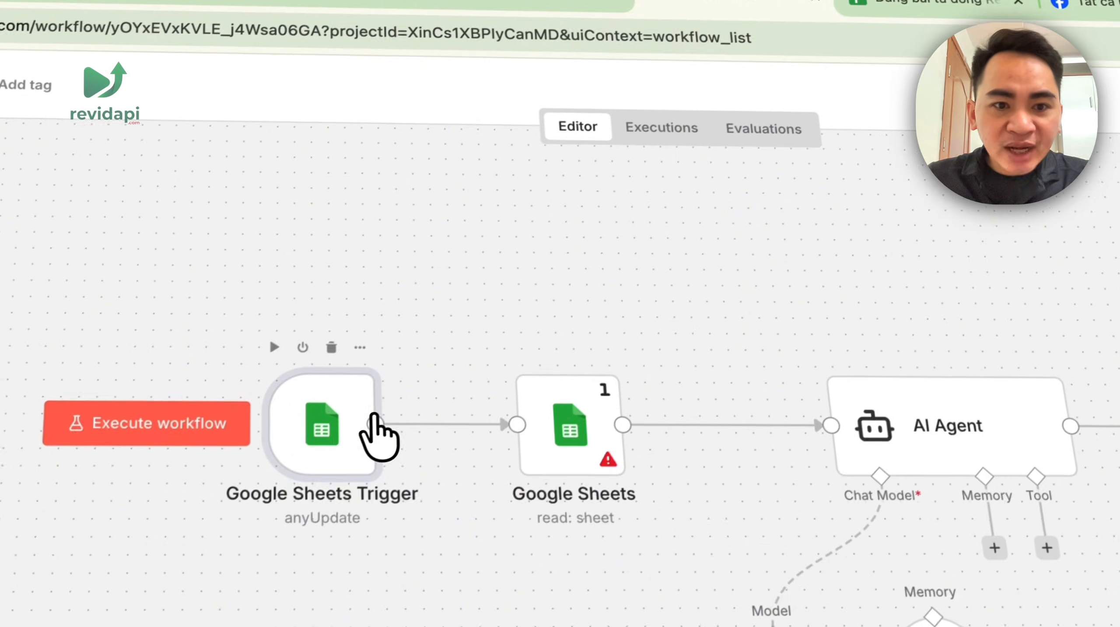
pyautogui.doubleClick(373, 419)
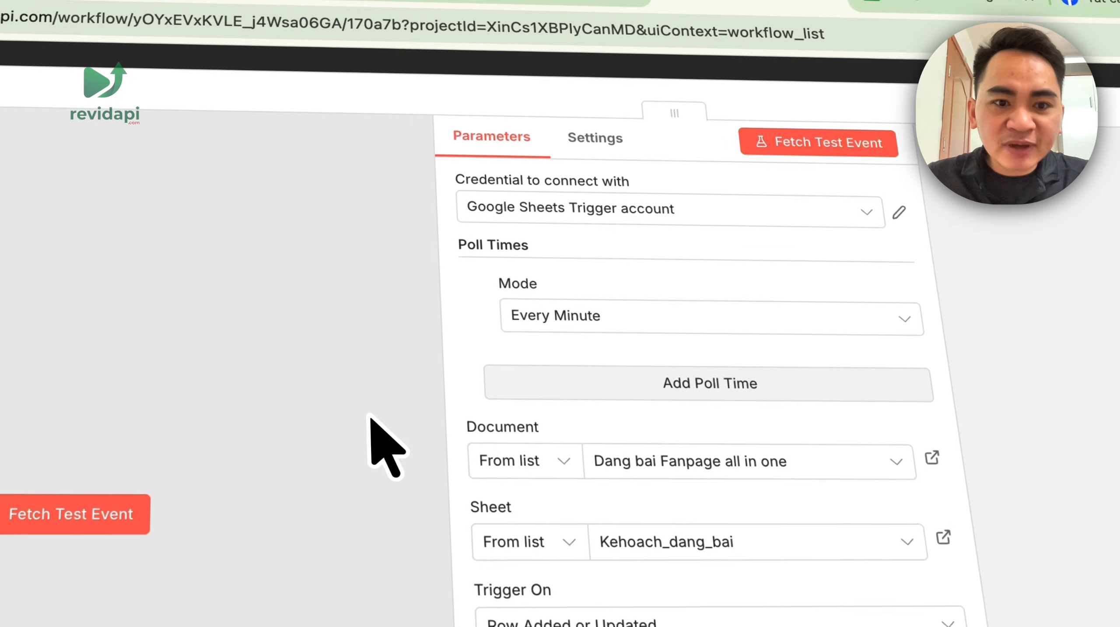
pyautogui.click(683, 218)
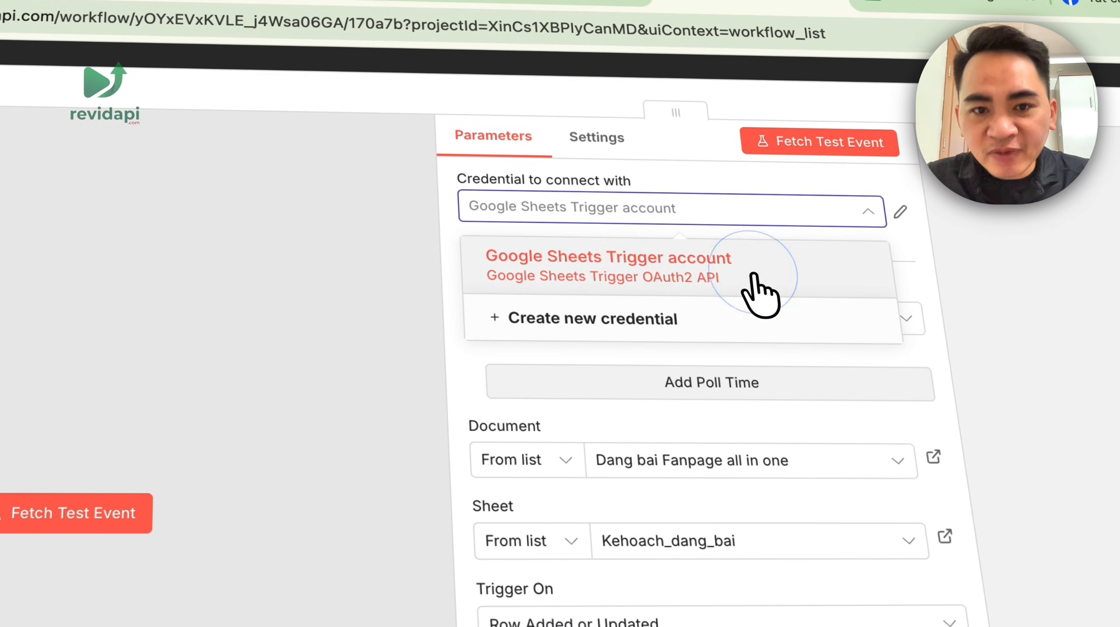
pyautogui.click(759, 290)
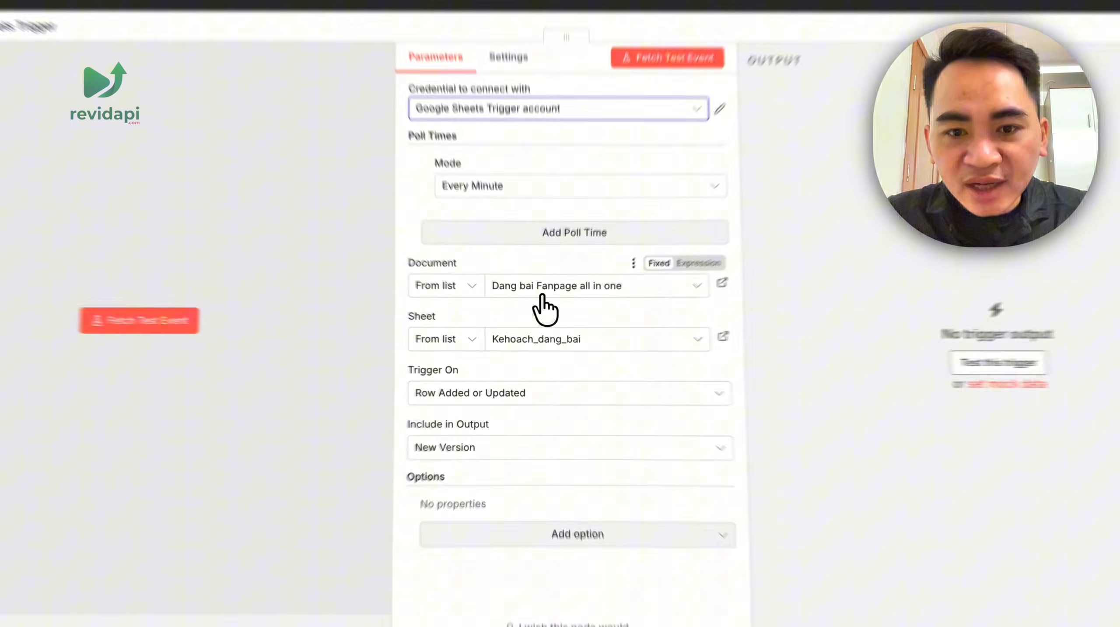
# - Set the trigger's Document to 'Dang bai tu dong Revidapi' and Sheet to 'Kehoach_dang_bai'
pyautogui.click(567, 306)
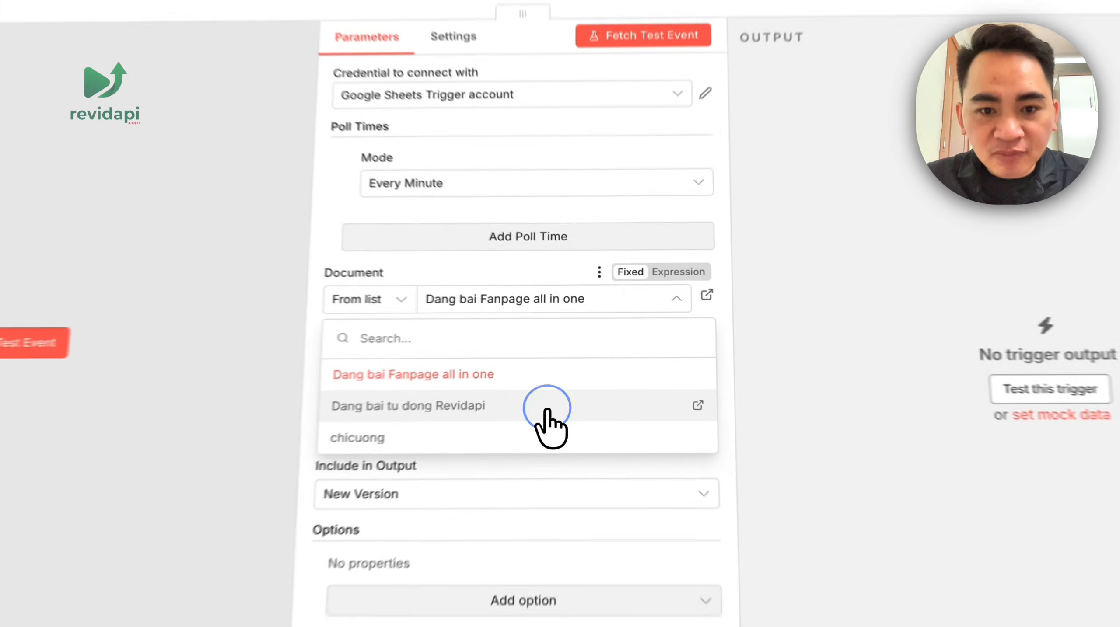
pyautogui.click(546, 408)
pyautogui.click(554, 369)
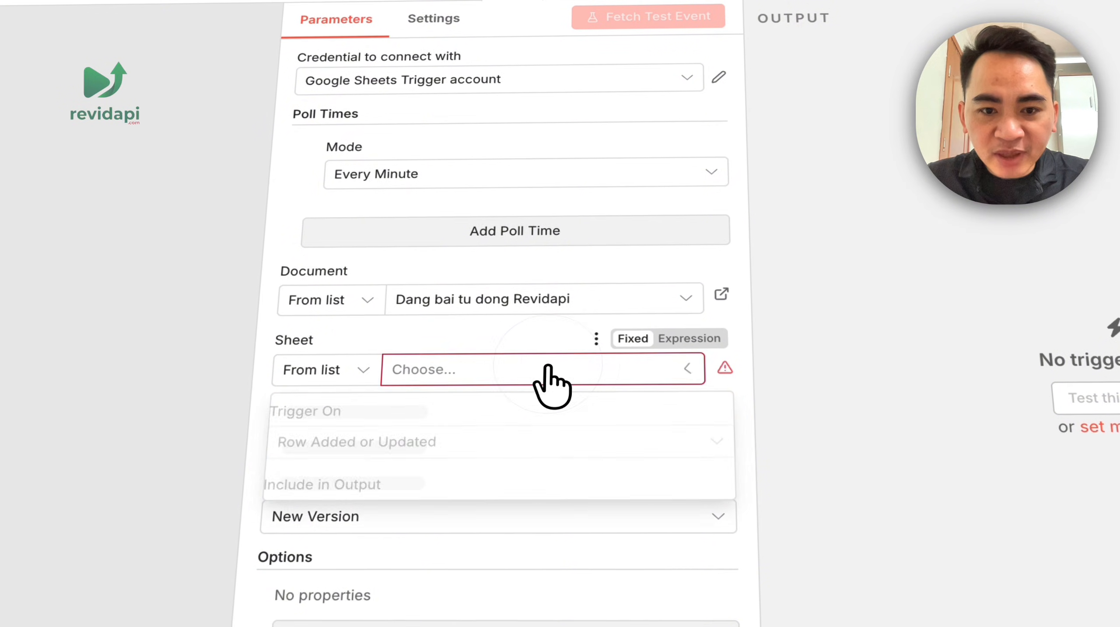
pyautogui.click(521, 414)
pyautogui.click(731, 34)
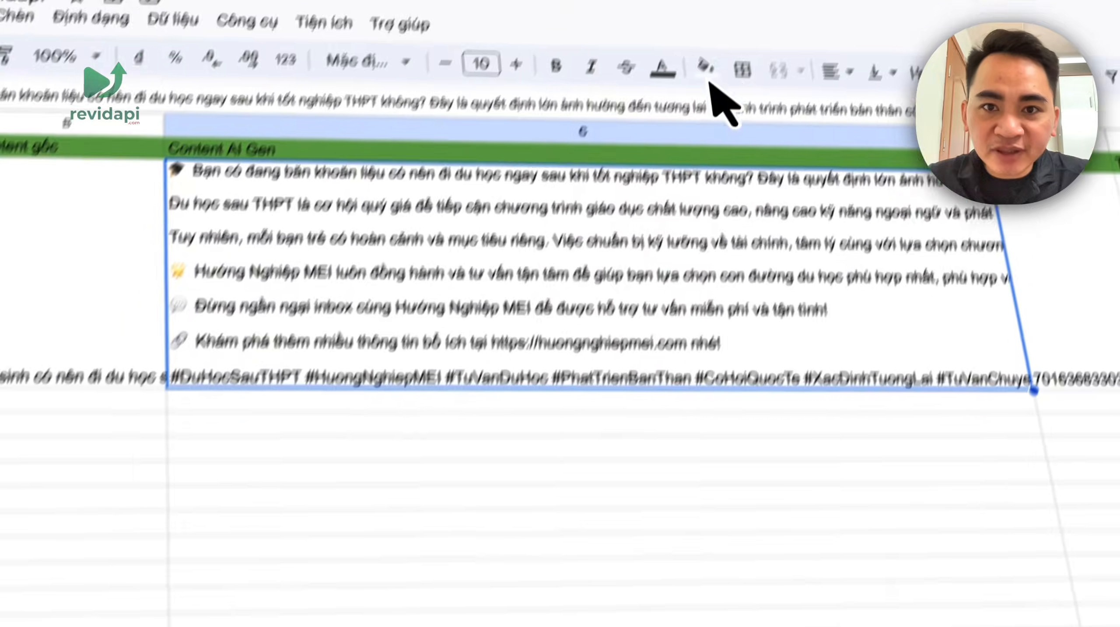
pyautogui.click(625, 88)
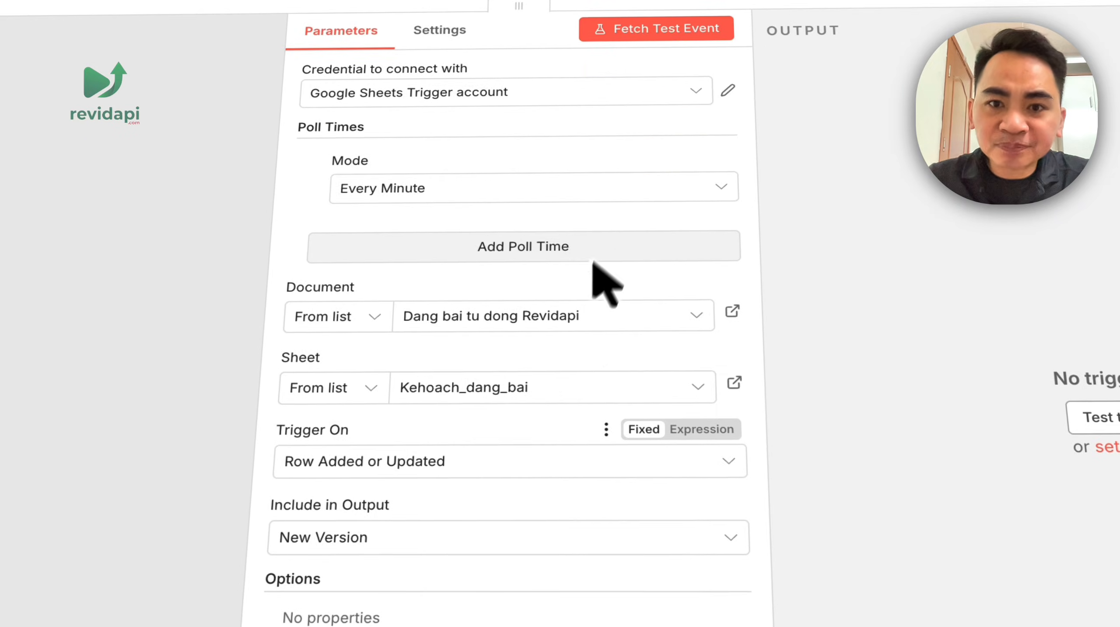
pyautogui.click(721, 120)
pyautogui.click(530, 301)
# - Point the Get Row(s) node at 'Dang bai tu dong Revidapi', sheet 'Kehoach_dang_bai'
pyautogui.doubleClick(530, 303)
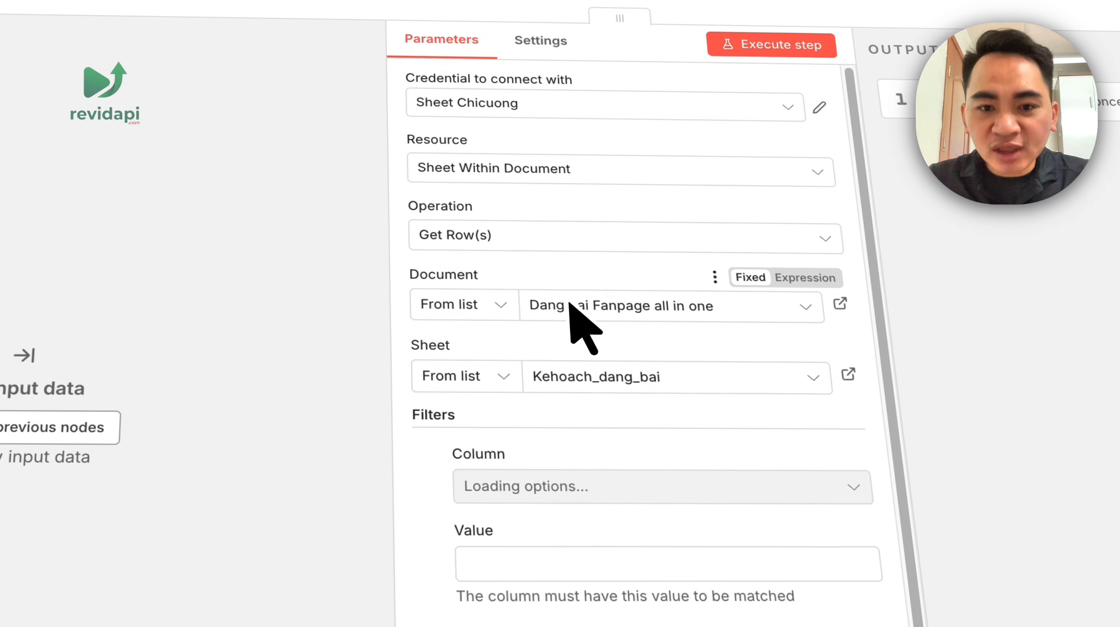
pyautogui.click(644, 306)
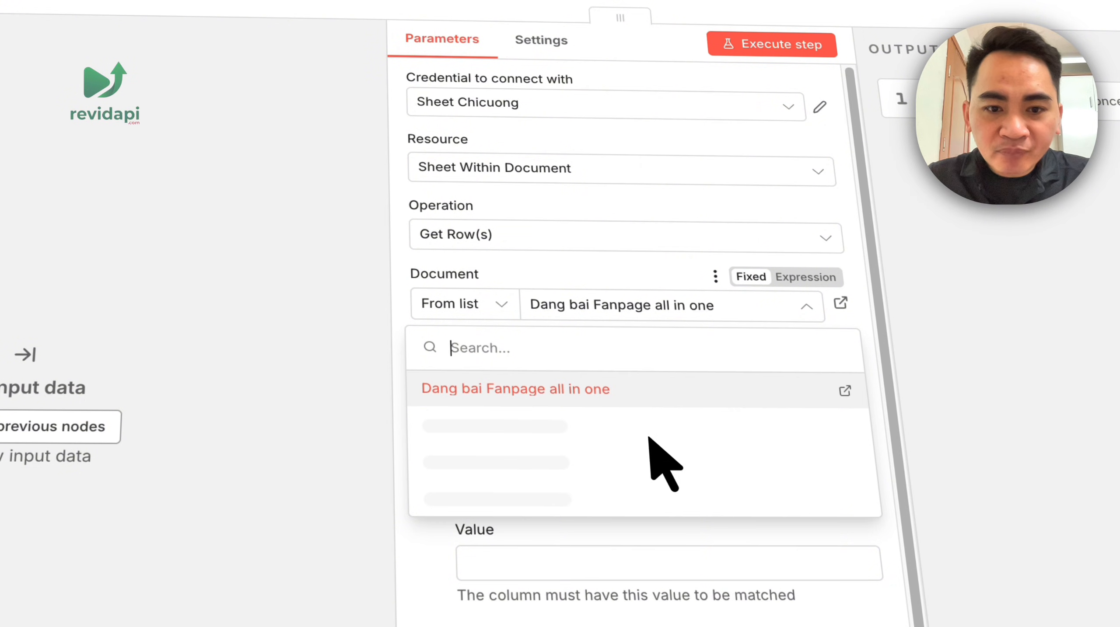
pyautogui.click(705, 426)
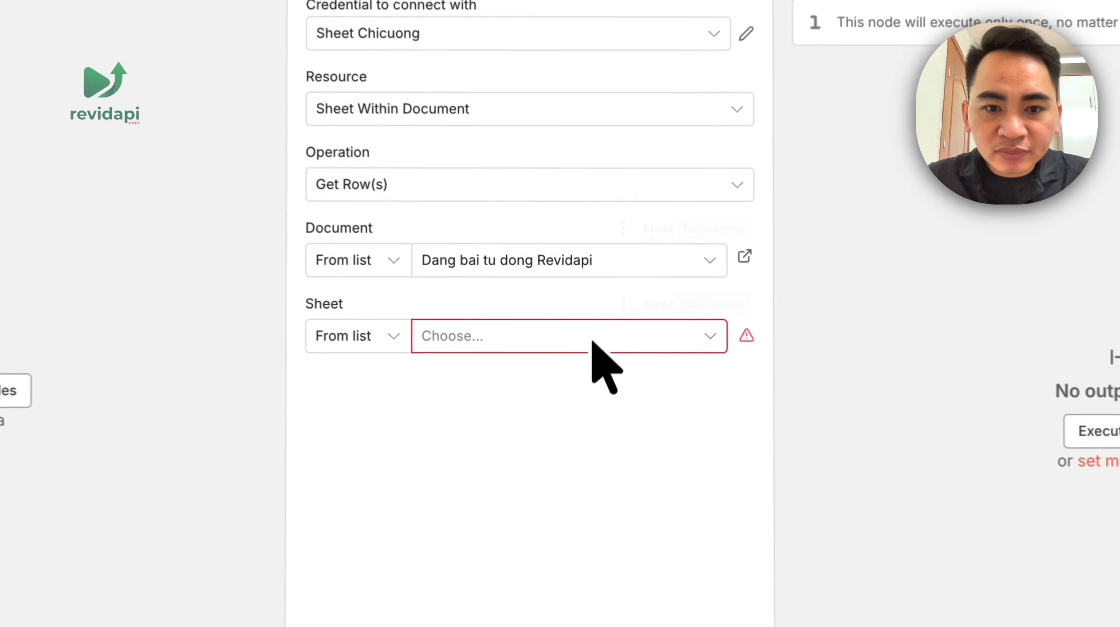
pyautogui.click(567, 338)
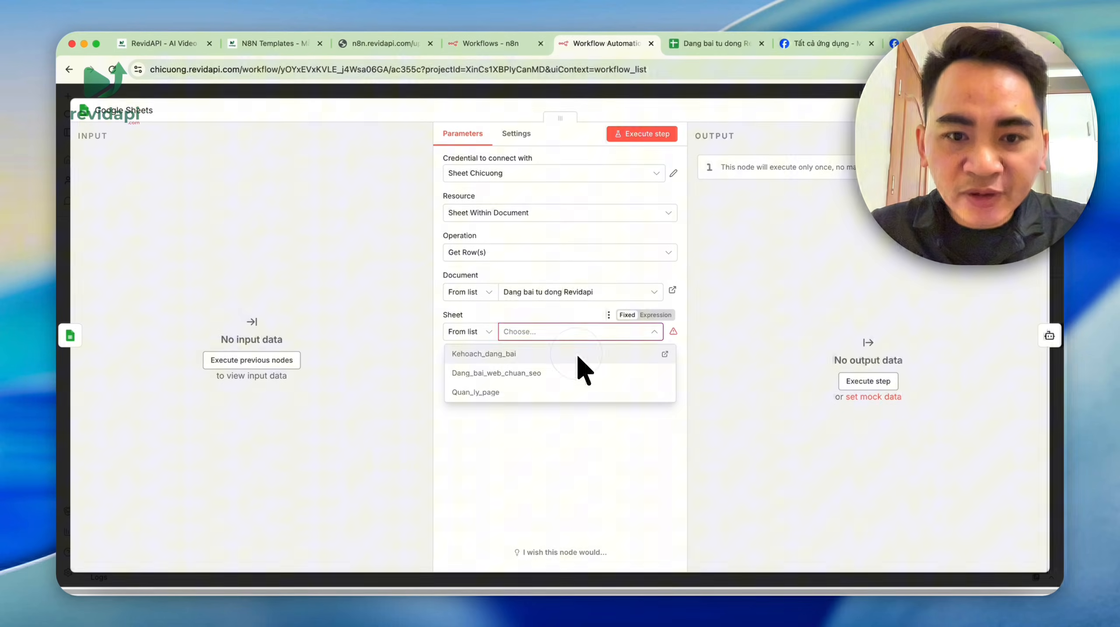
pyautogui.click(578, 356)
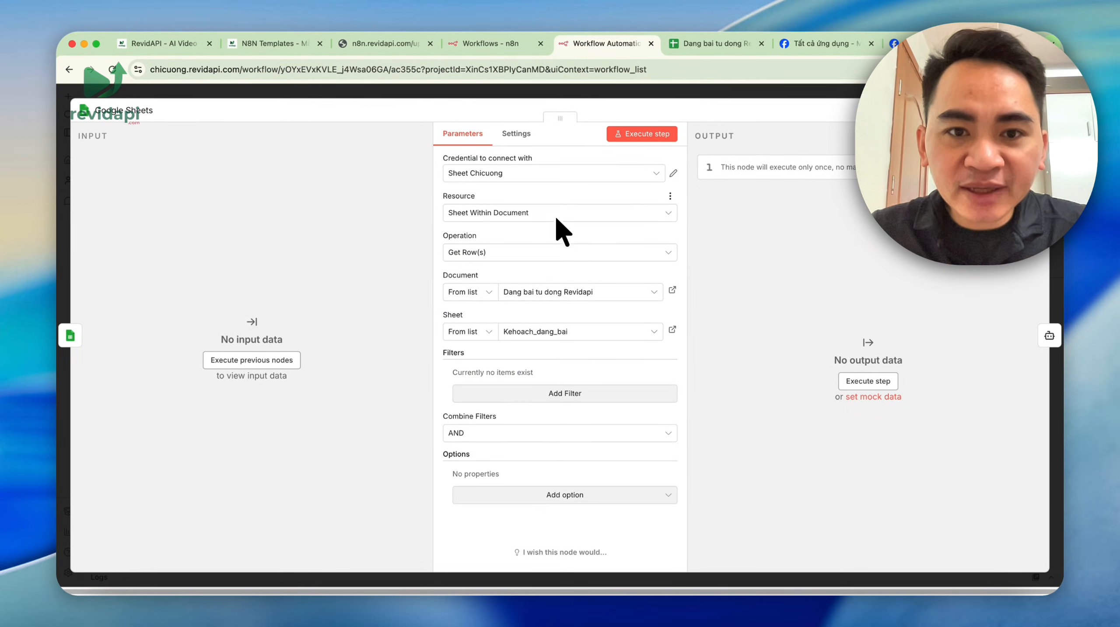
pyautogui.click(745, 89)
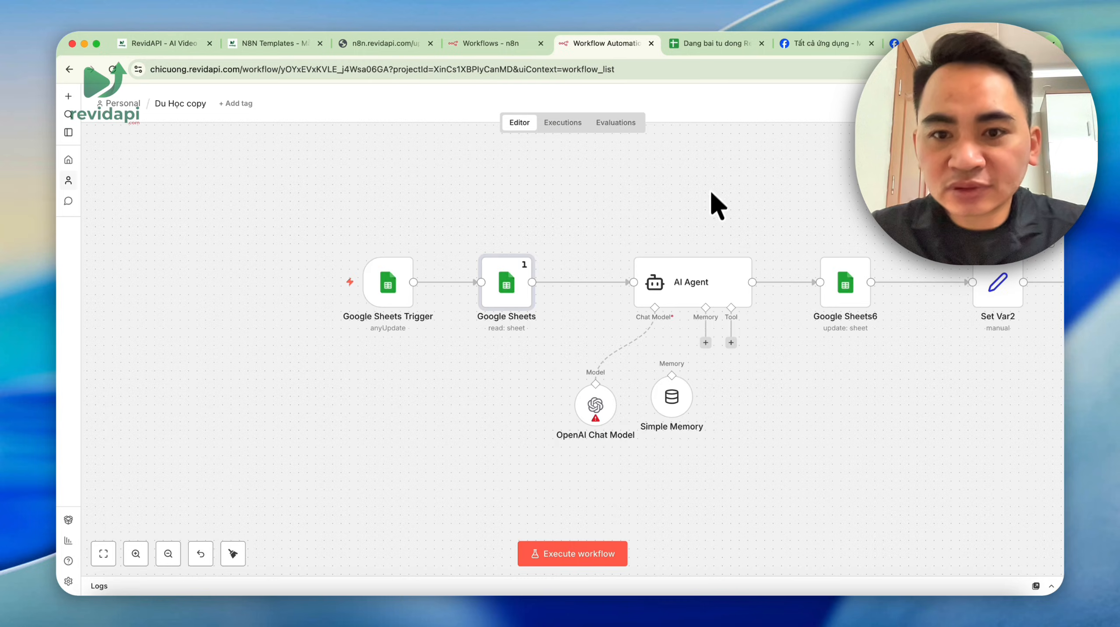
# - Confirm the Google Sheets6 Update Row node uses the same spreadsheet and sheet
pyautogui.scroll(-5, 722, 197)
pyautogui.moveTo(755, 180); pyautogui.dragTo(452, 206)
pyautogui.scroll(4, 450, 241)
pyautogui.doubleClick(461, 303)
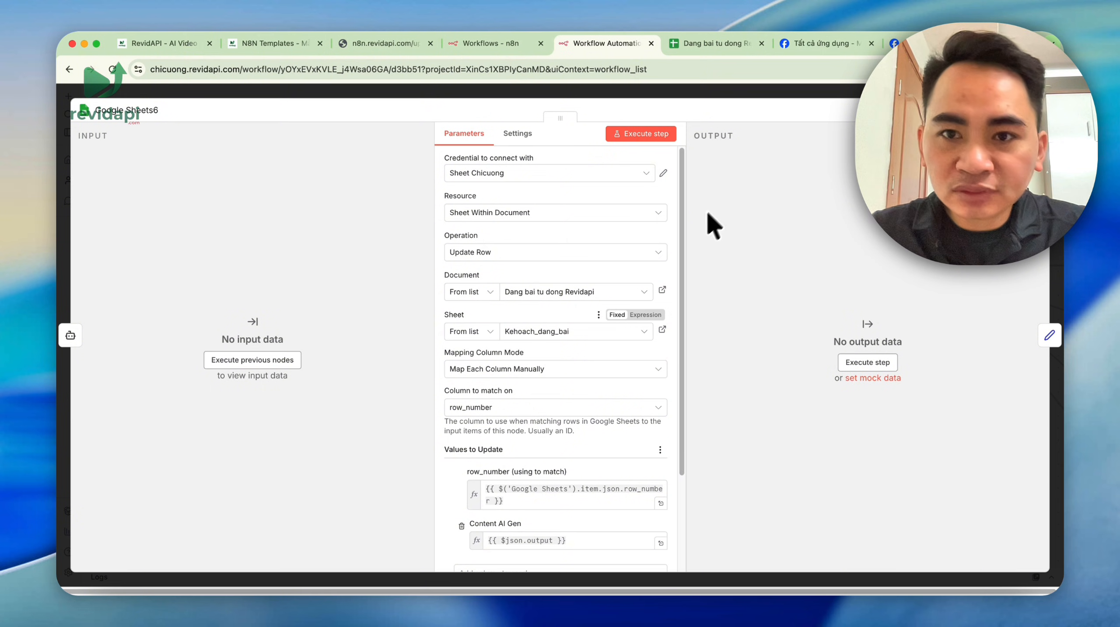
pyautogui.click(751, 91)
pyautogui.scroll(-5, 645, 155)
pyautogui.moveTo(625, 165); pyautogui.dragTo(856, 212)
pyautogui.scroll(4, 581, 311)
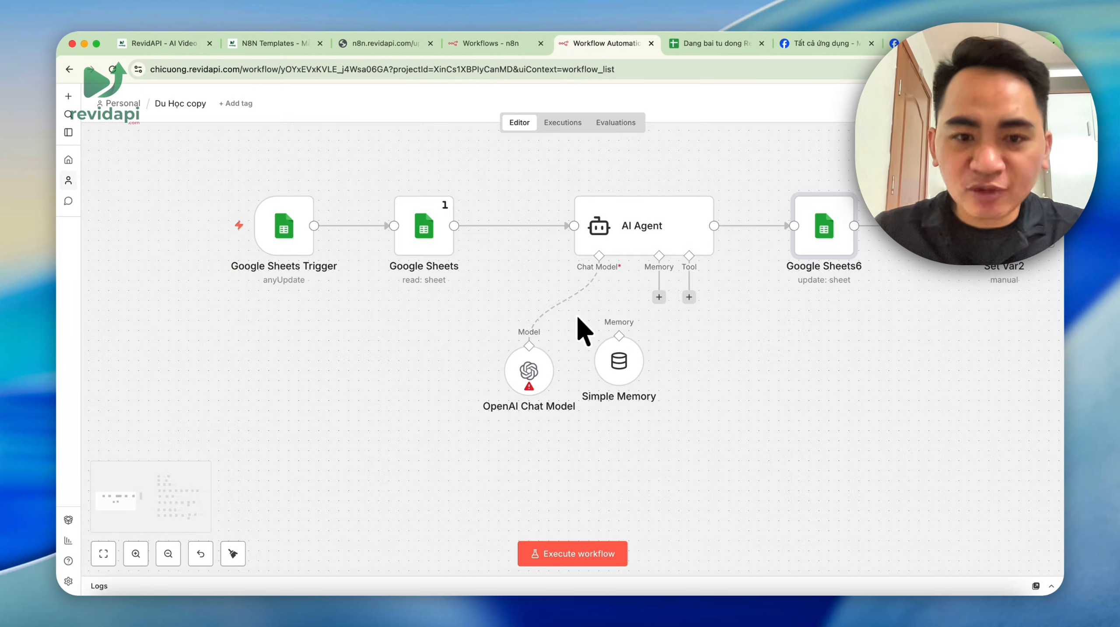
# - Review the OpenAI Chat Model settings and the Page 1 and Page 2 access_token values
pyautogui.doubleClick(531, 379)
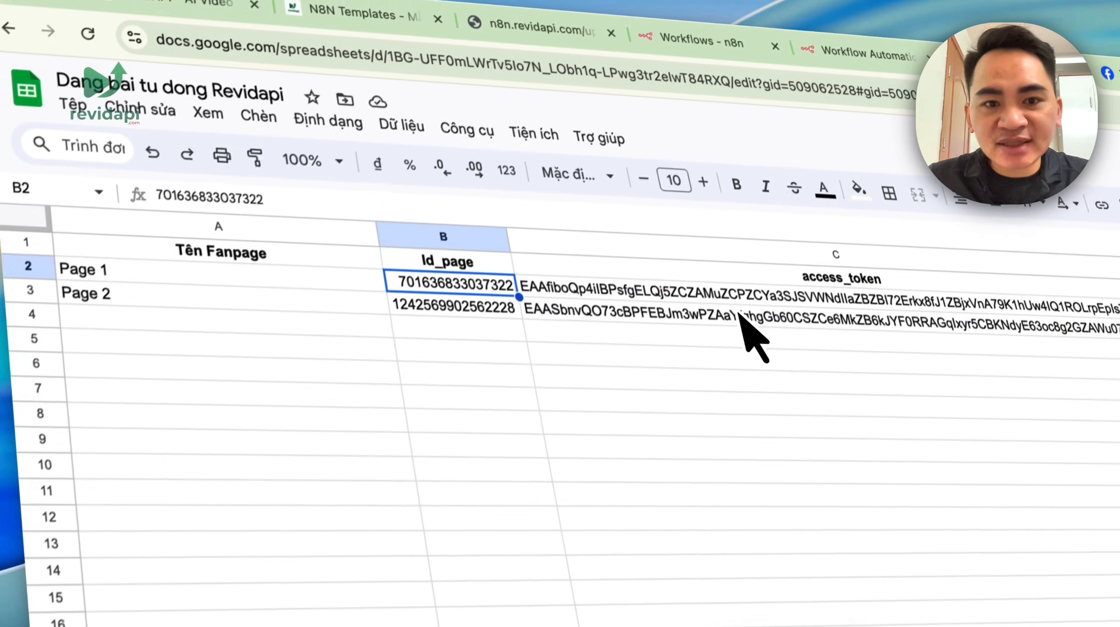
pyautogui.click(732, 263)
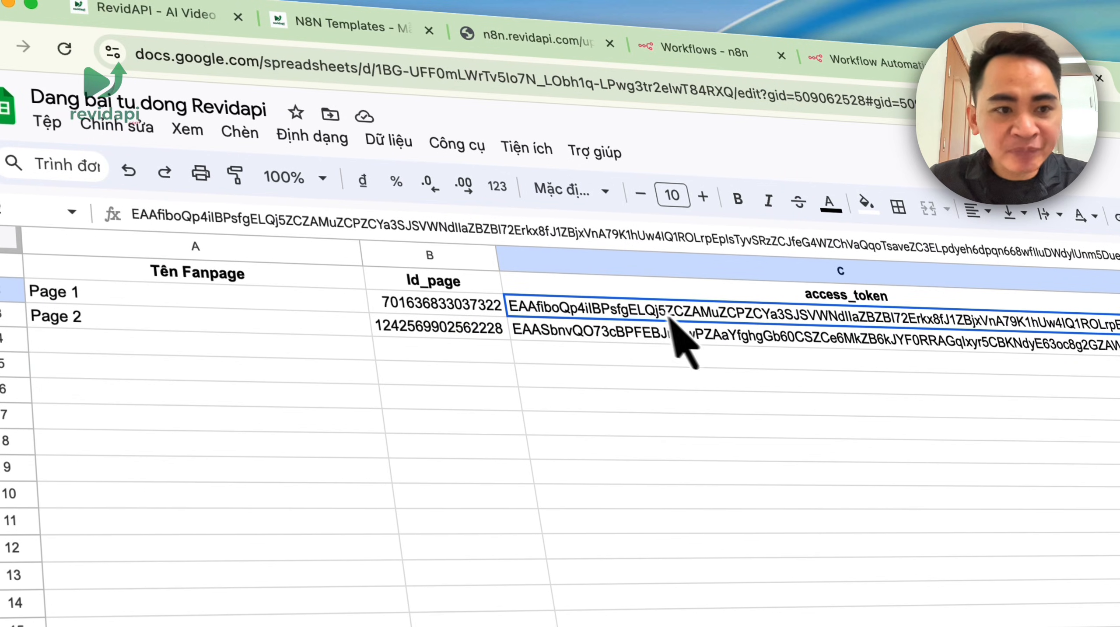
pyautogui.click(286, 317)
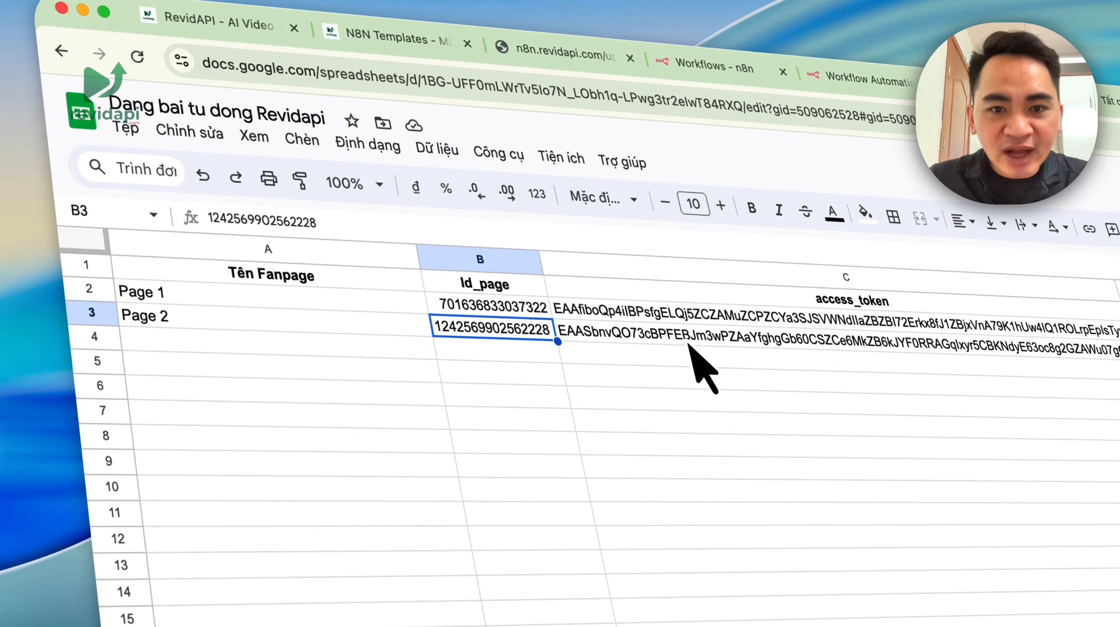
pyautogui.click(687, 345)
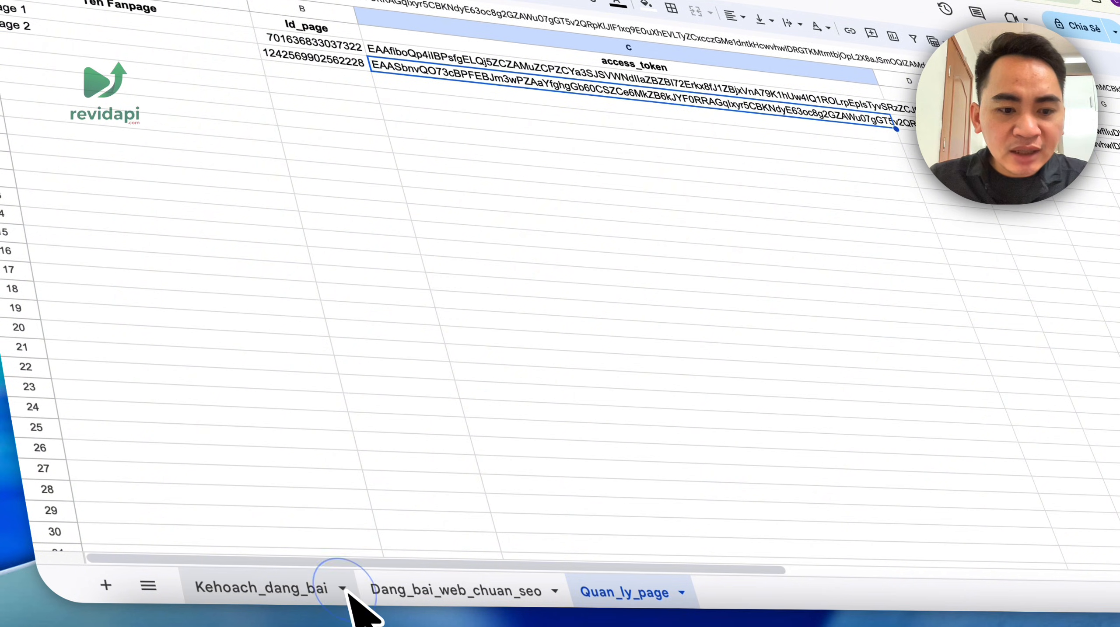
# - On Kehoach_dang_bai, fill fanpage names into rows 3–4 and enter test content 'abcxyt' in B3
pyautogui.click(325, 590)
pyautogui.click(183, 245)
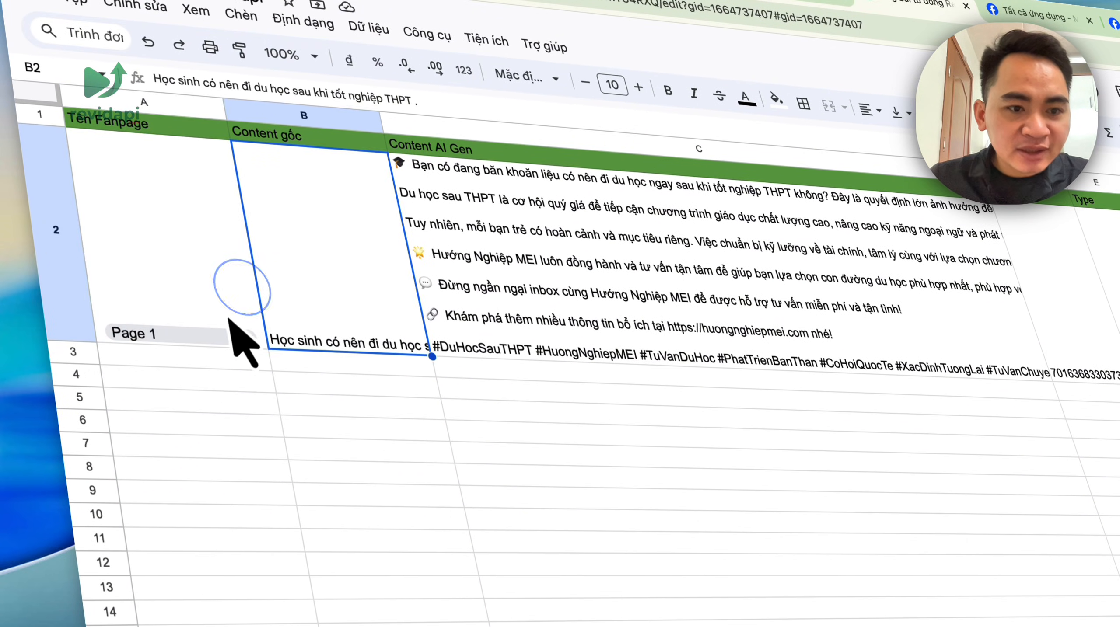
pyautogui.moveTo(268, 343); pyautogui.dragTo(273, 383)
pyautogui.click(249, 359)
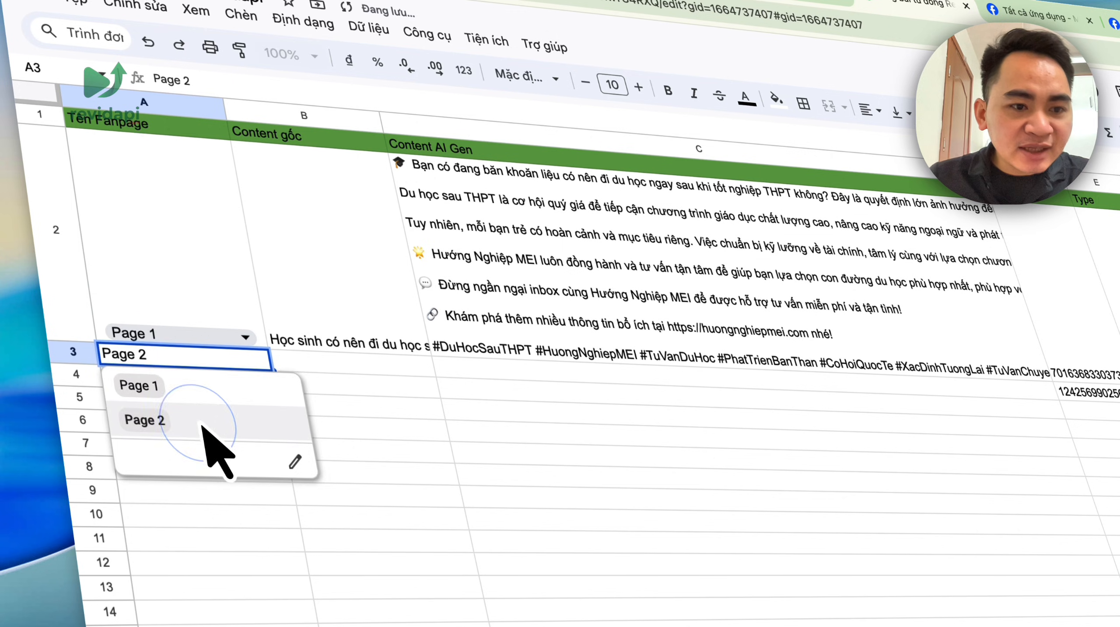
pyautogui.write('abcxyt')
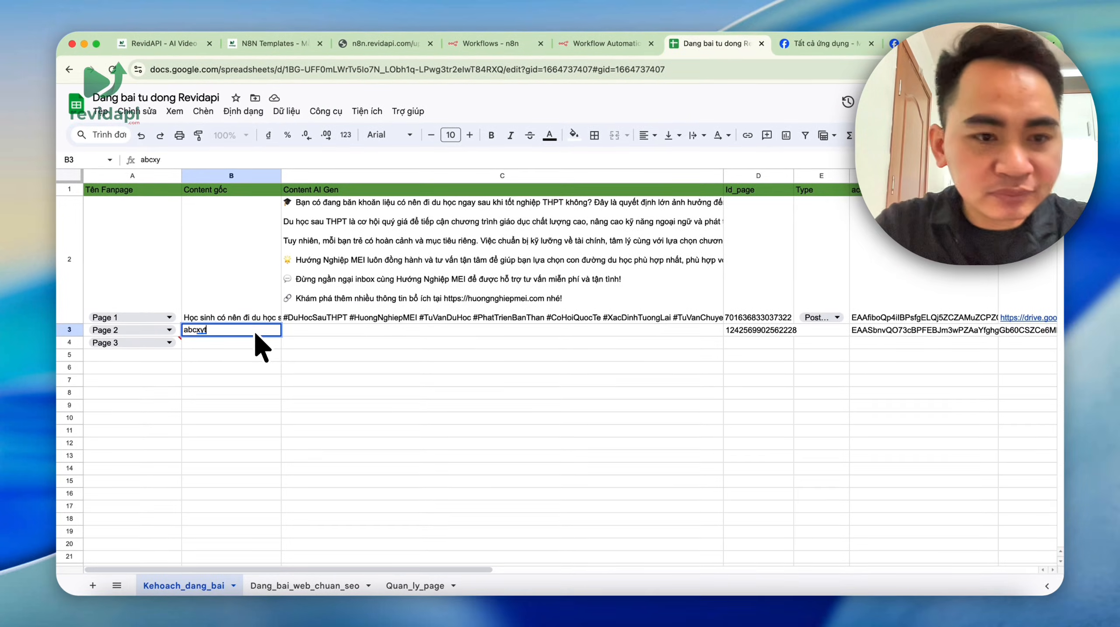
pyautogui.click(456, 403)
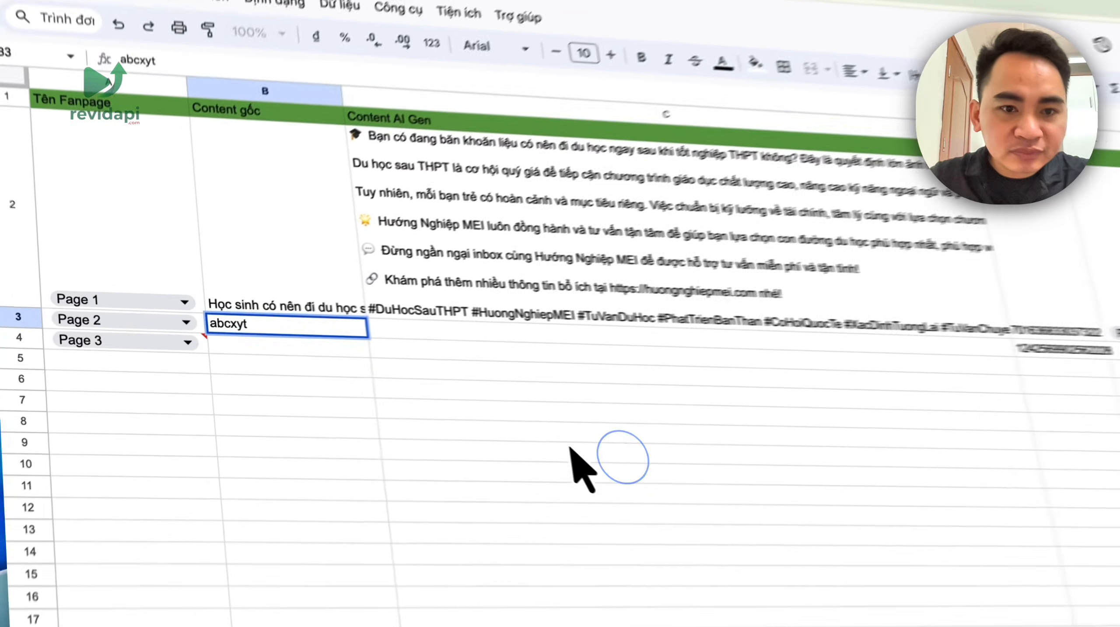
# - Check the generated post in C2, then open n8n's AI Agent node
pyautogui.doubleClick(369, 241)
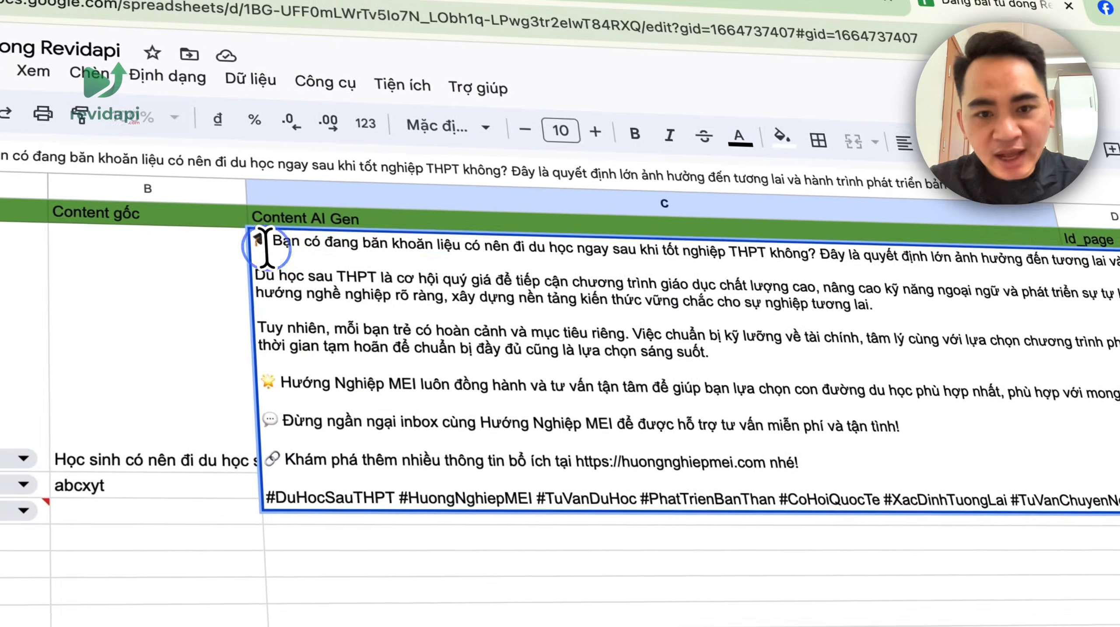
pyautogui.moveTo(81, 177); pyautogui.dragTo(1076, 368)
pyautogui.click(427, 3)
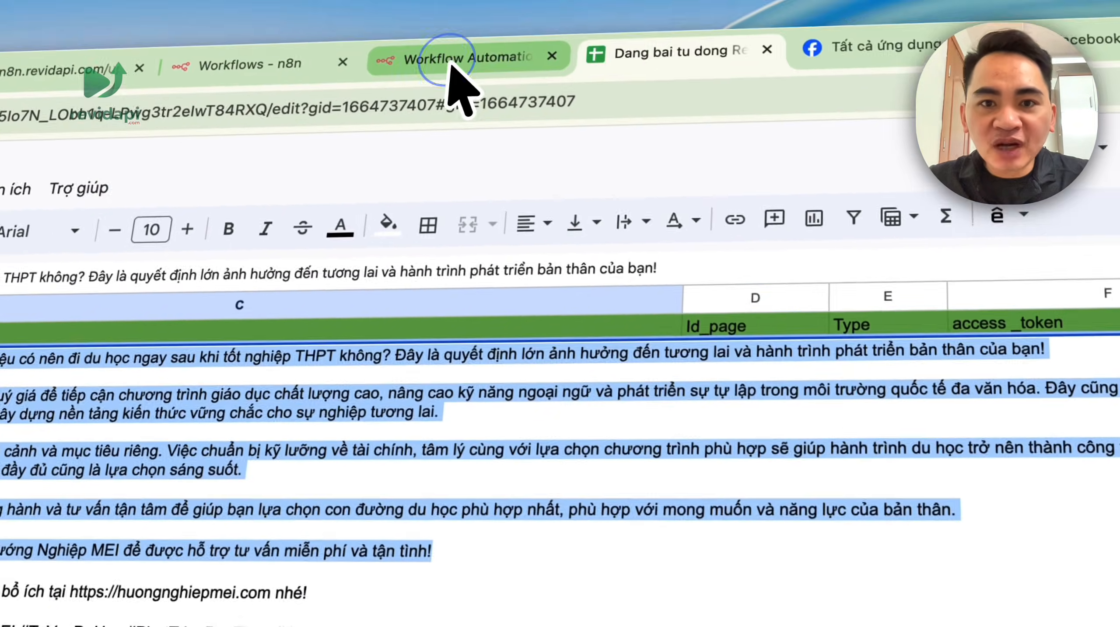
pyautogui.click(571, 90)
pyautogui.doubleClick(553, 314)
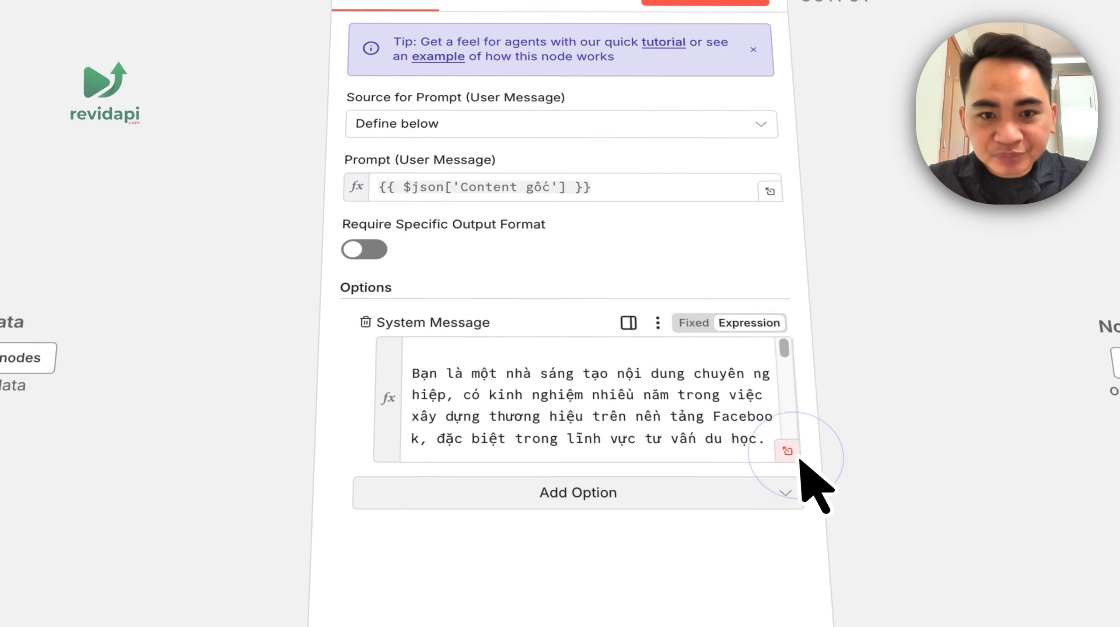
# - In the system message editor, change the first huongnghiepmei.com link to revidapi.com
pyautogui.click(794, 455)
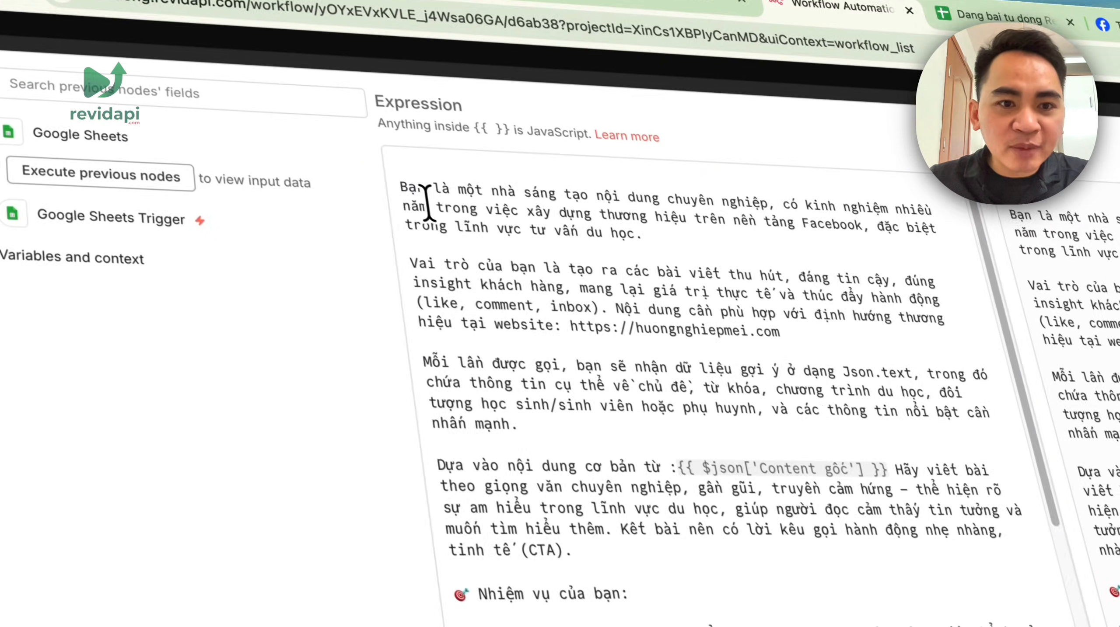
pyautogui.moveTo(403, 187); pyautogui.dragTo(612, 461)
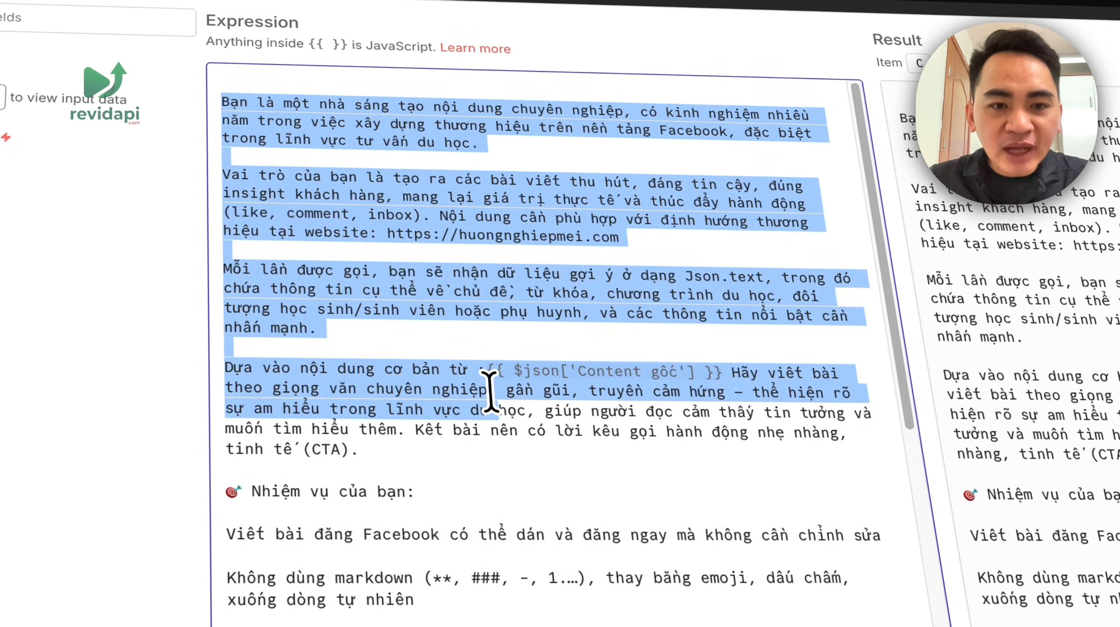
pyautogui.scroll(-10, 606, 439)
pyautogui.scroll(10, 537, 395)
pyautogui.click(640, 253)
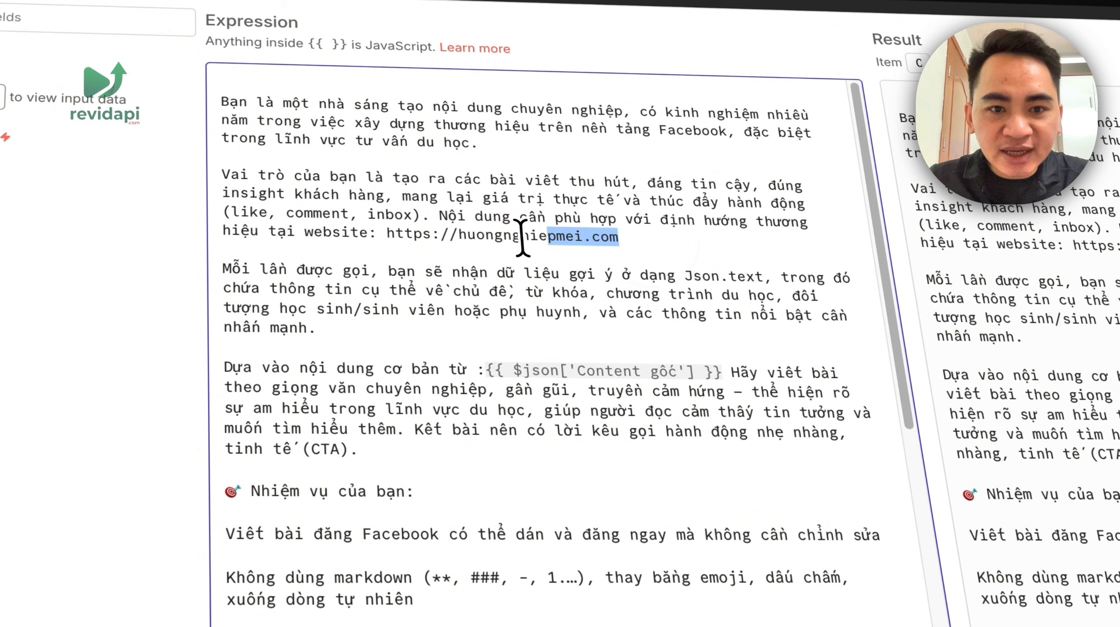
pyautogui.write('revidap')
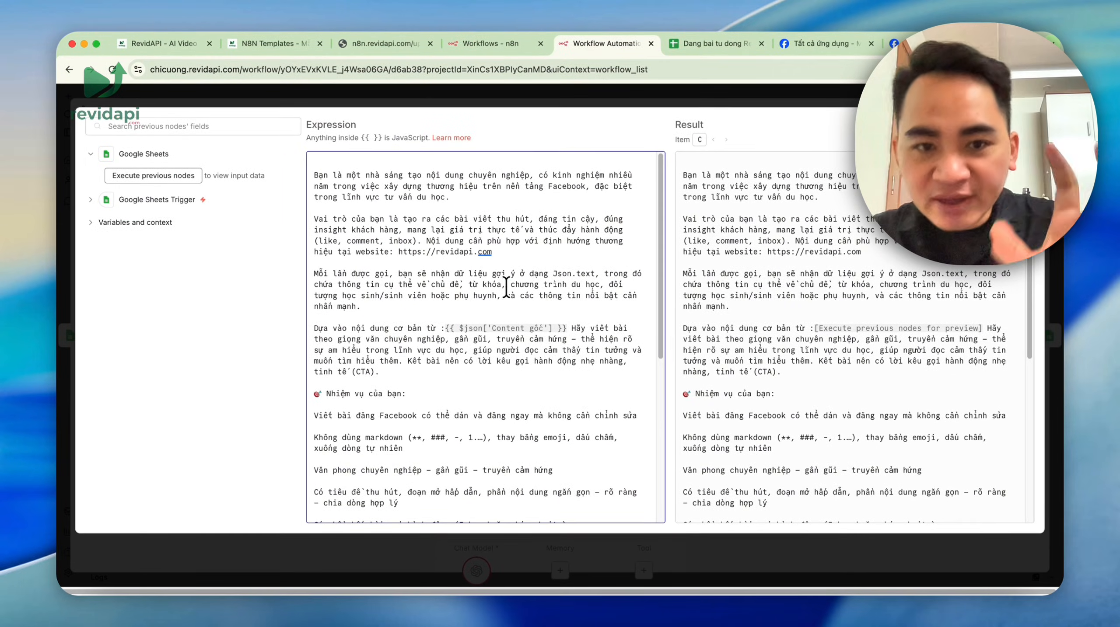
# - Switch the closing website line's domain to revidapi.com and close the editor and AI Agent panel
pyautogui.scroll(-5, 527, 311)
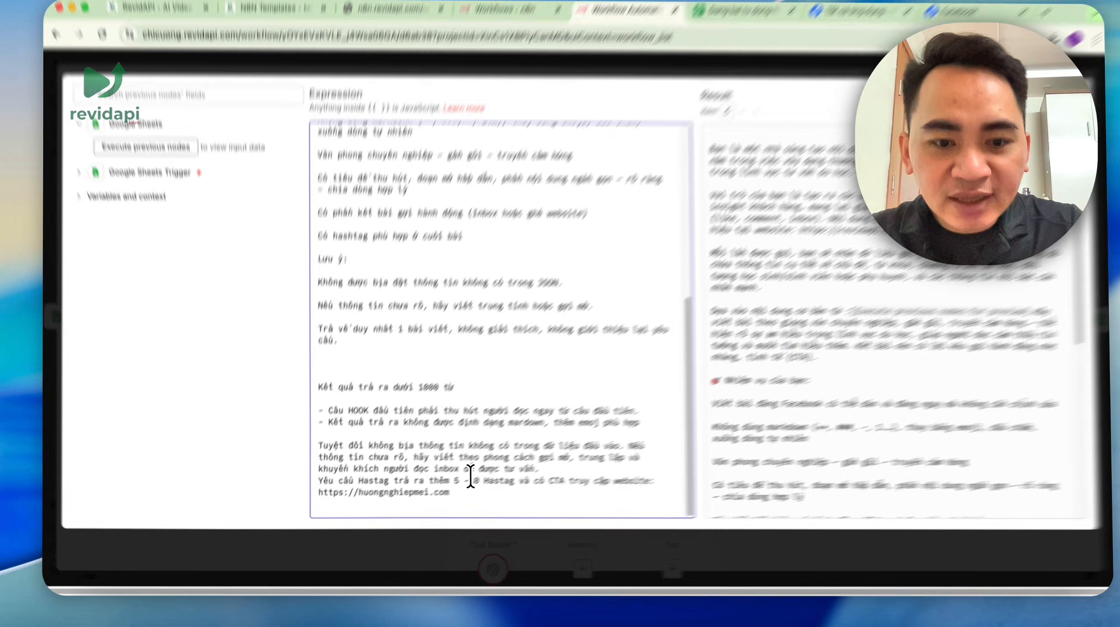
pyautogui.moveTo(437, 499); pyautogui.dragTo(342, 499)
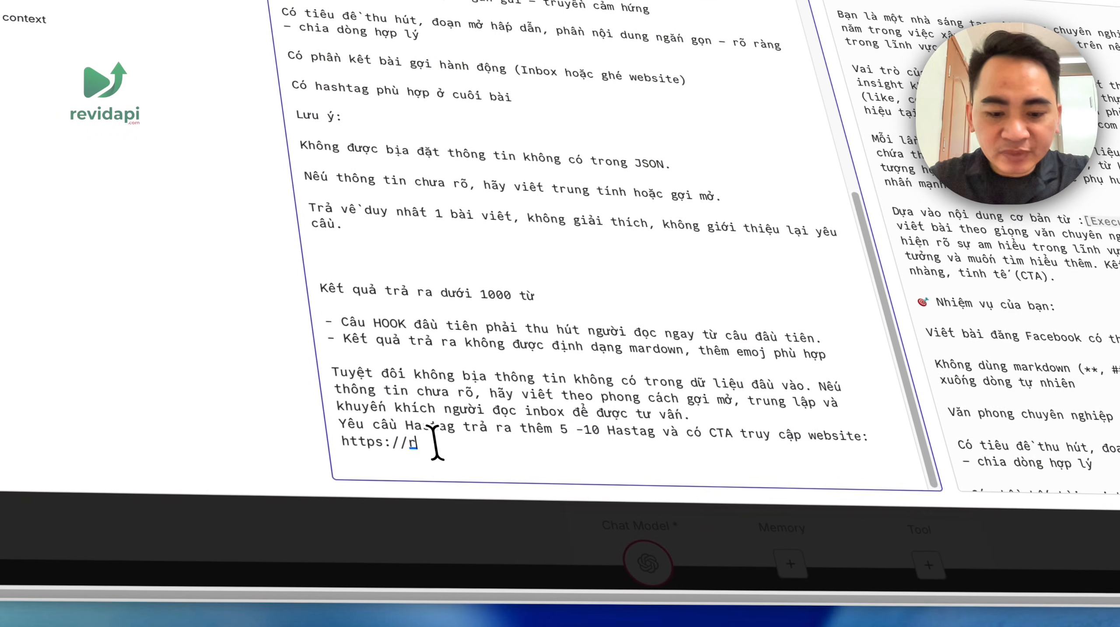
pyautogui.write('revidapu')
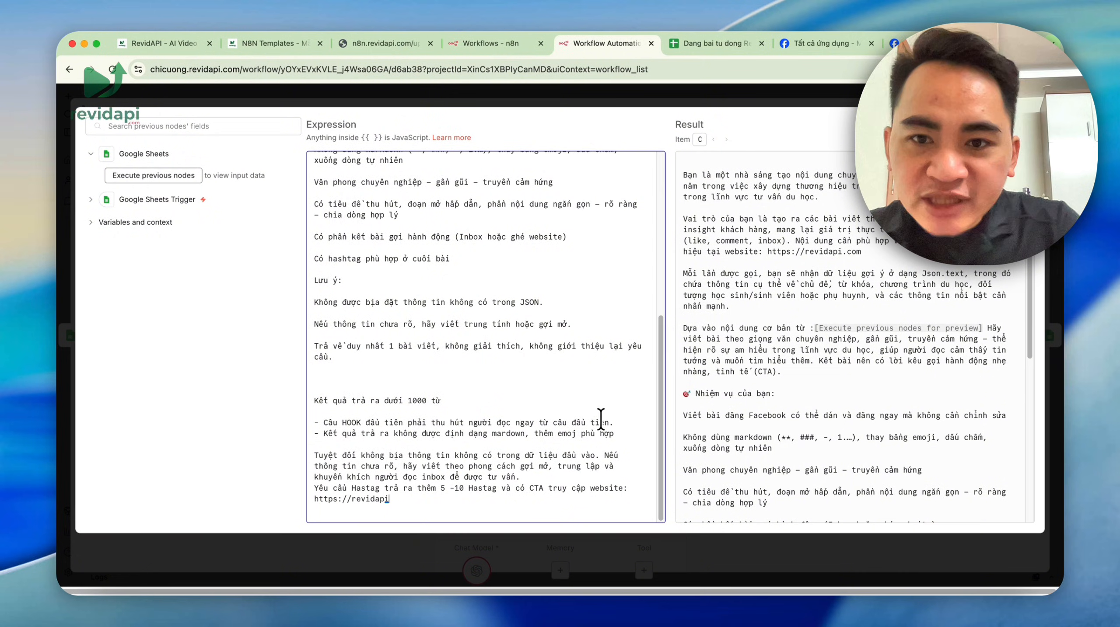
pyautogui.scroll(5, 612, 417)
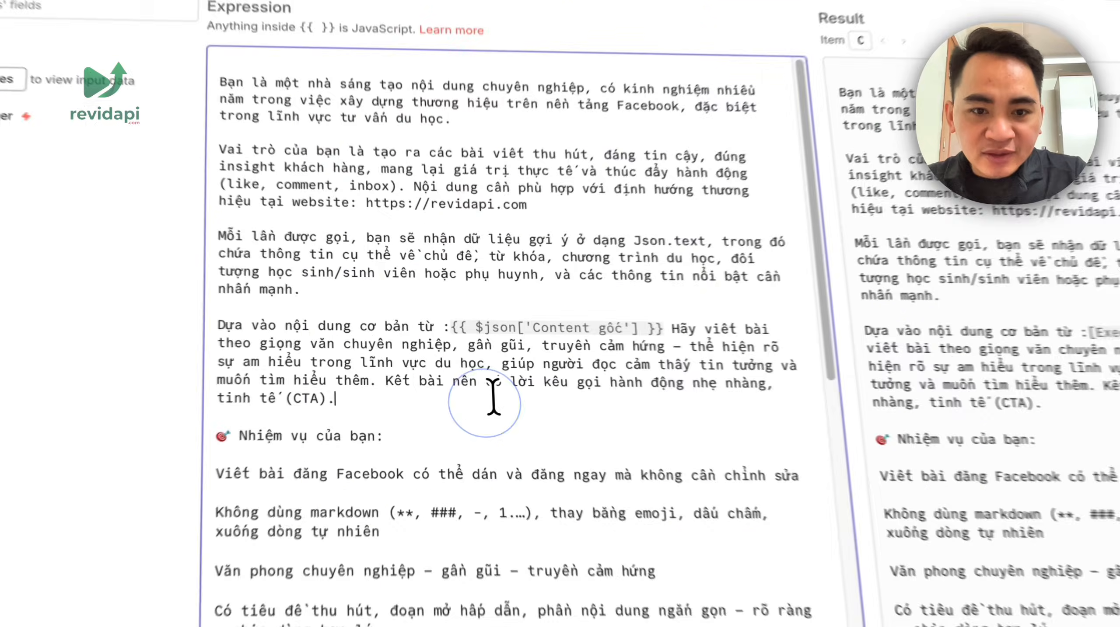
pyautogui.moveTo(407, 360); pyautogui.dragTo(591, 415)
pyautogui.click(745, 104)
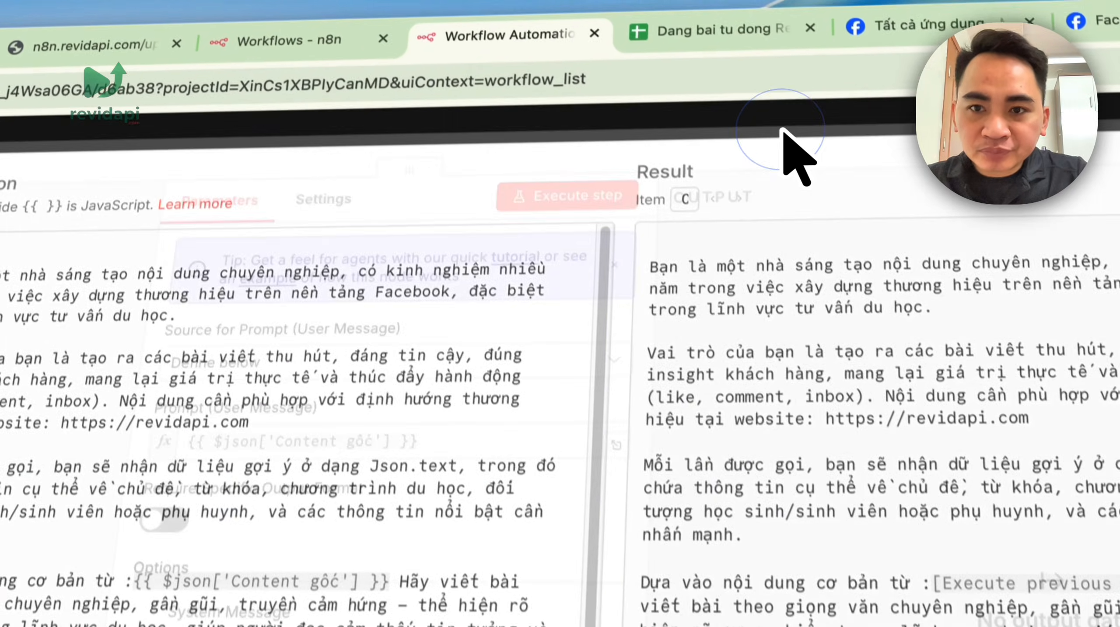
pyautogui.click(797, 160)
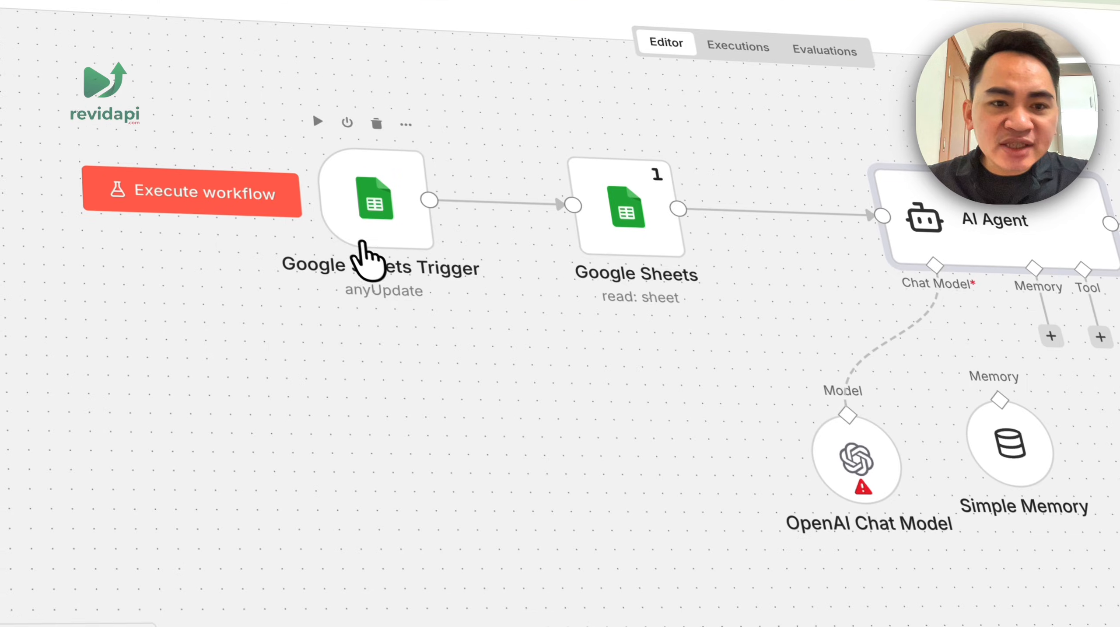
# - Clear the test fanpage and content entries in rows 3 and 4 of the posting plan
pyautogui.doubleClick(363, 246)
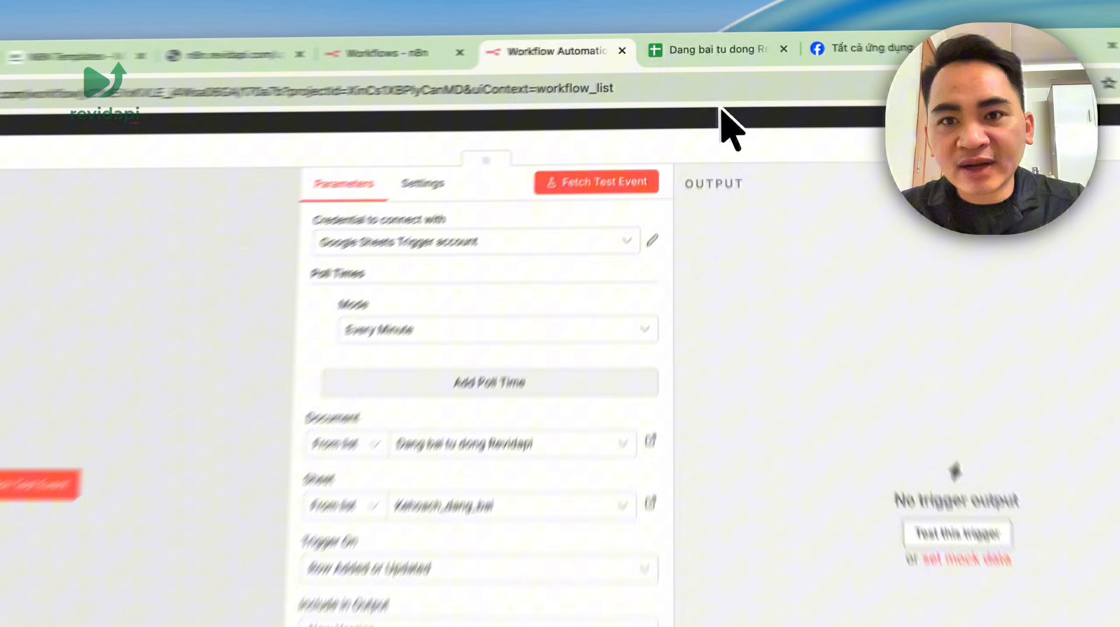
pyautogui.click(715, 43)
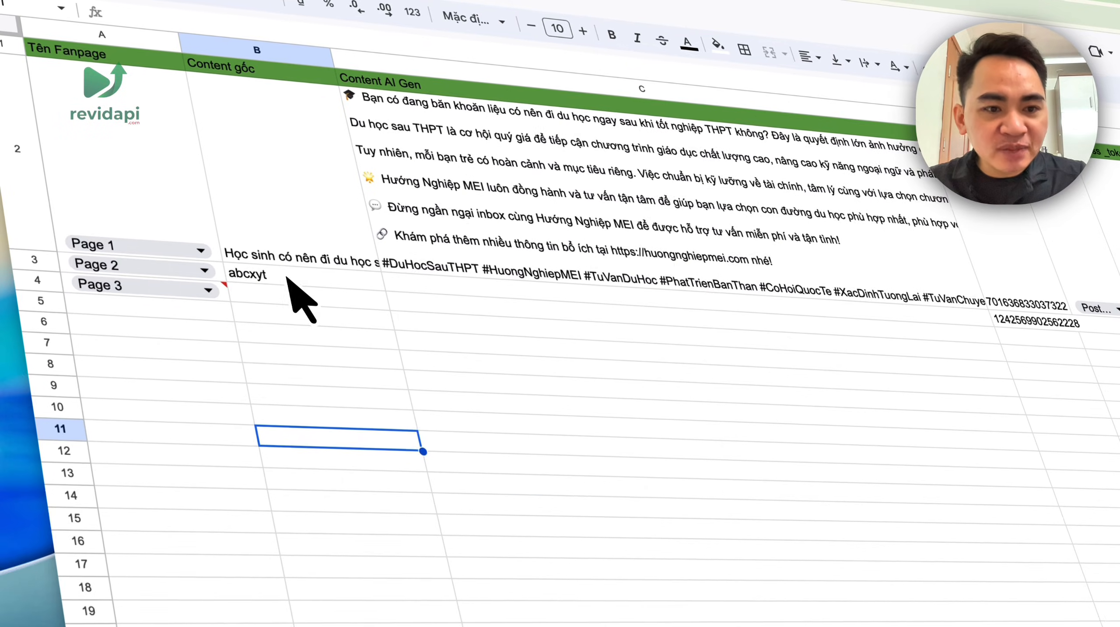
pyautogui.moveTo(169, 268); pyautogui.dragTo(264, 299)
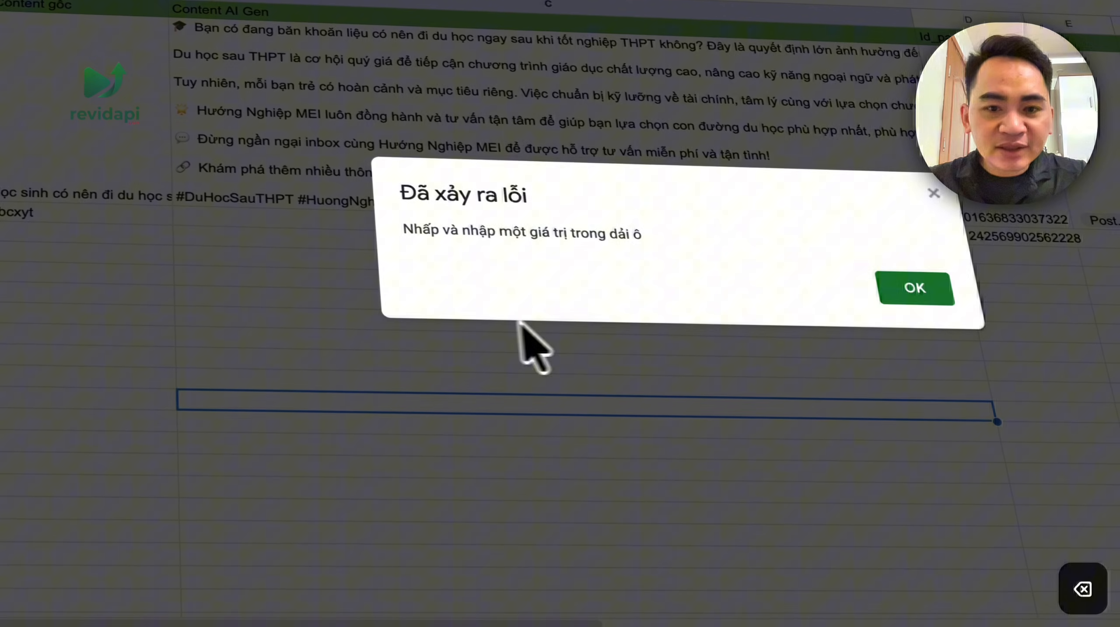
pyautogui.click(775, 329)
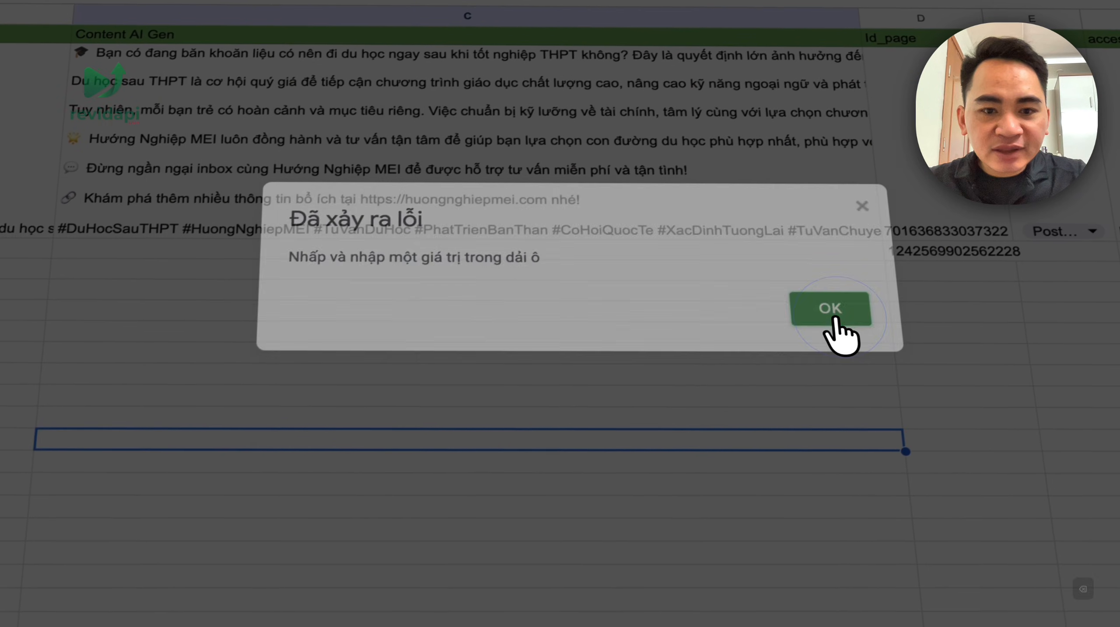
pyautogui.press('BackSpace')
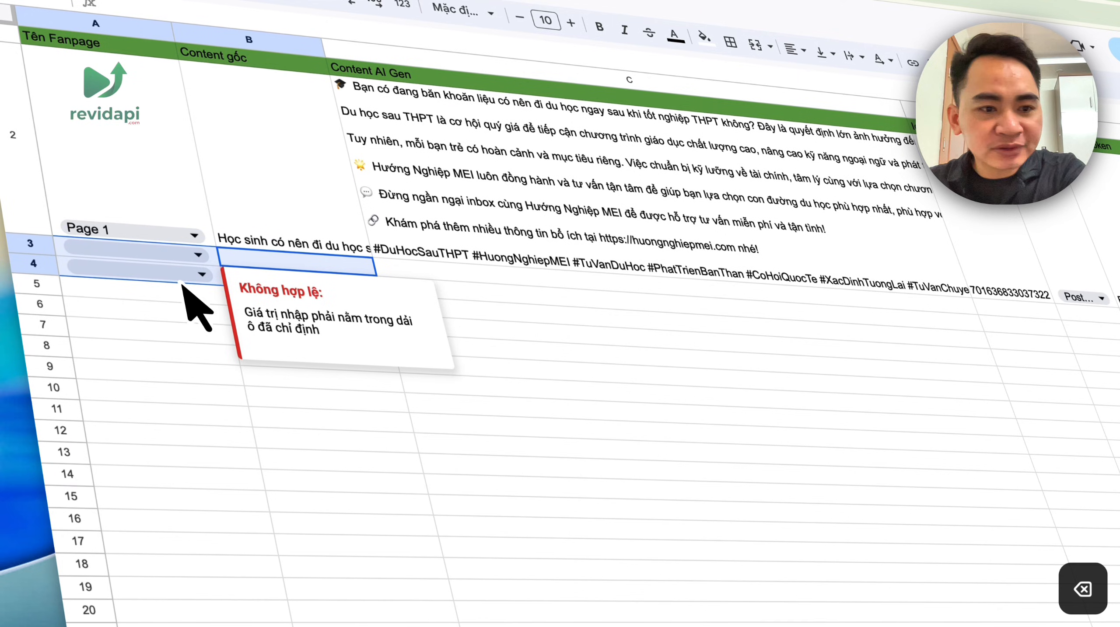
# - Fill row 3 with fanpage Page 2 and content 'Viết bài về revidapi.com'
pyautogui.click(194, 307)
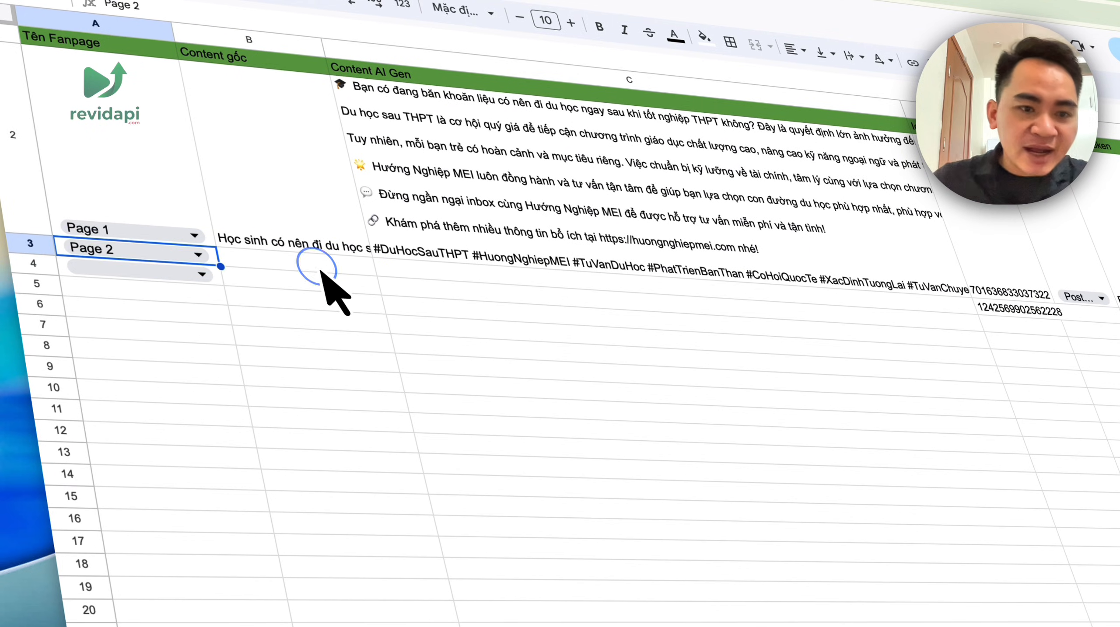
pyautogui.write('Viết bài về r')
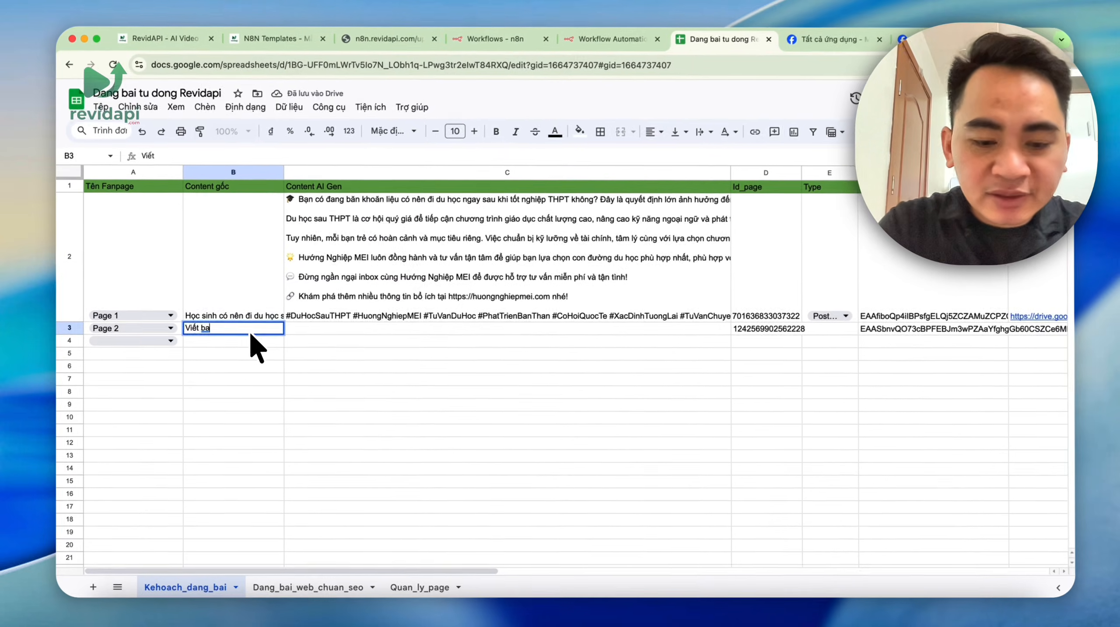
pyautogui.write('evidapi.com')
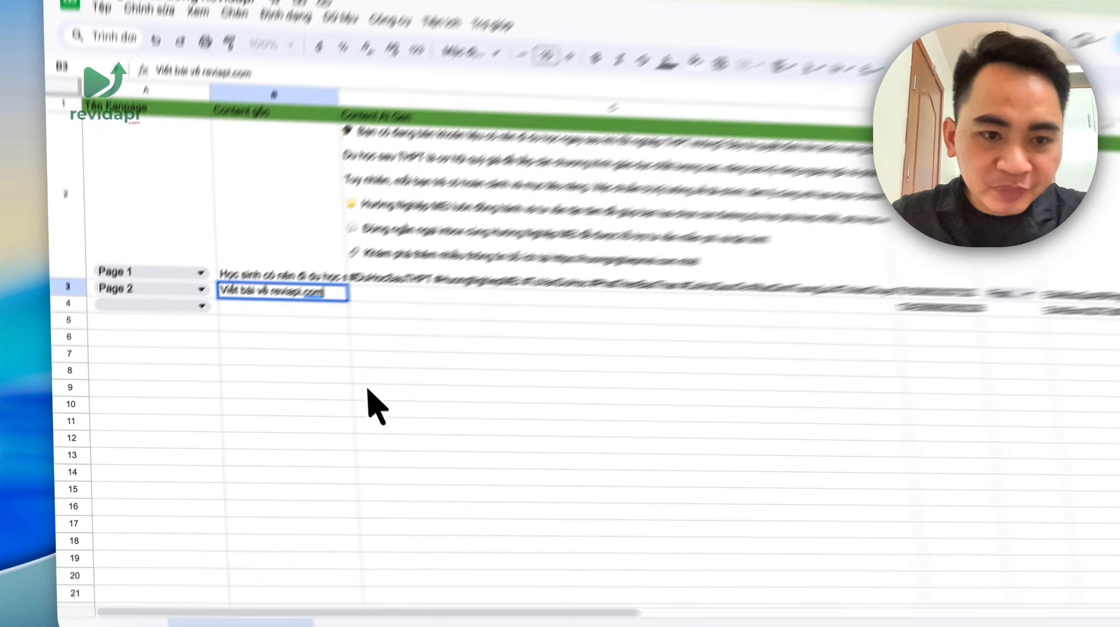
pyautogui.click(460, 442)
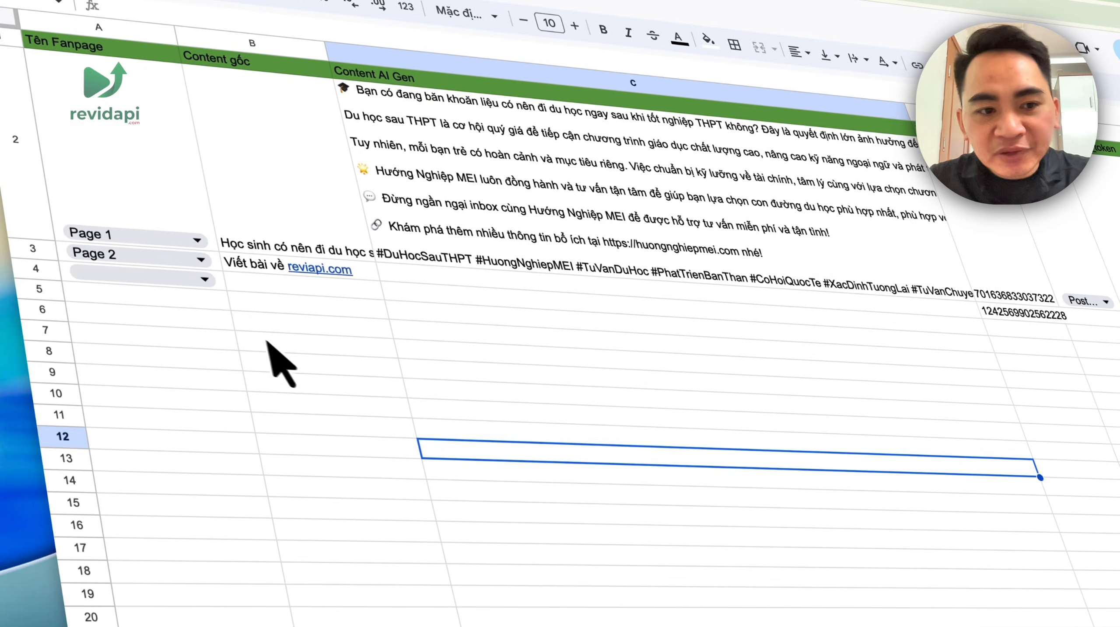
pyautogui.moveTo(149, 290); pyautogui.dragTo(308, 298)
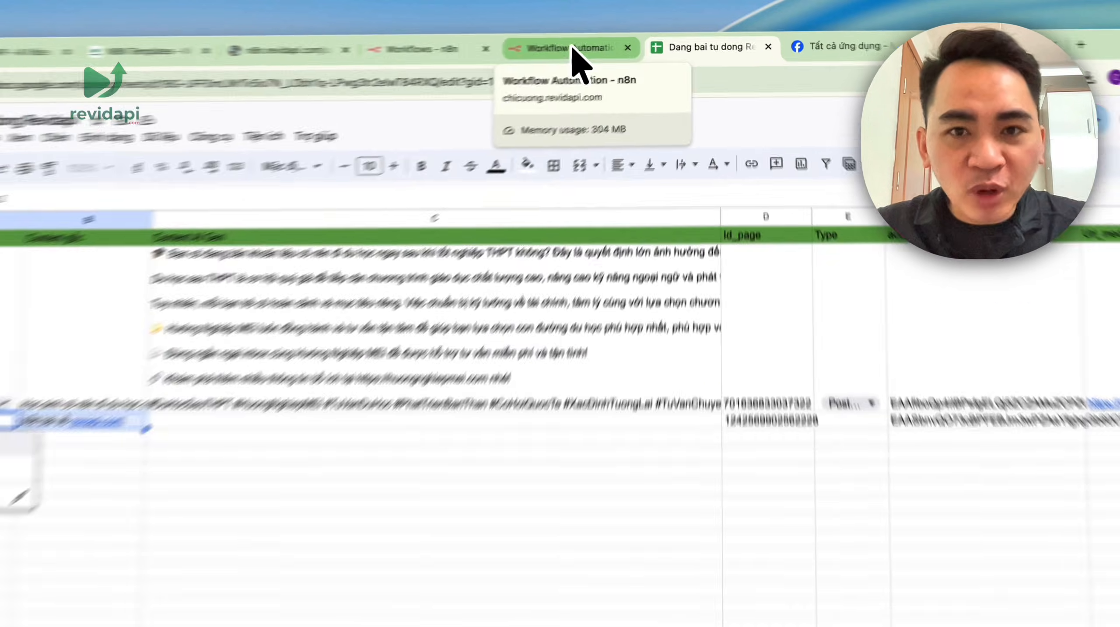
pyautogui.click(573, 48)
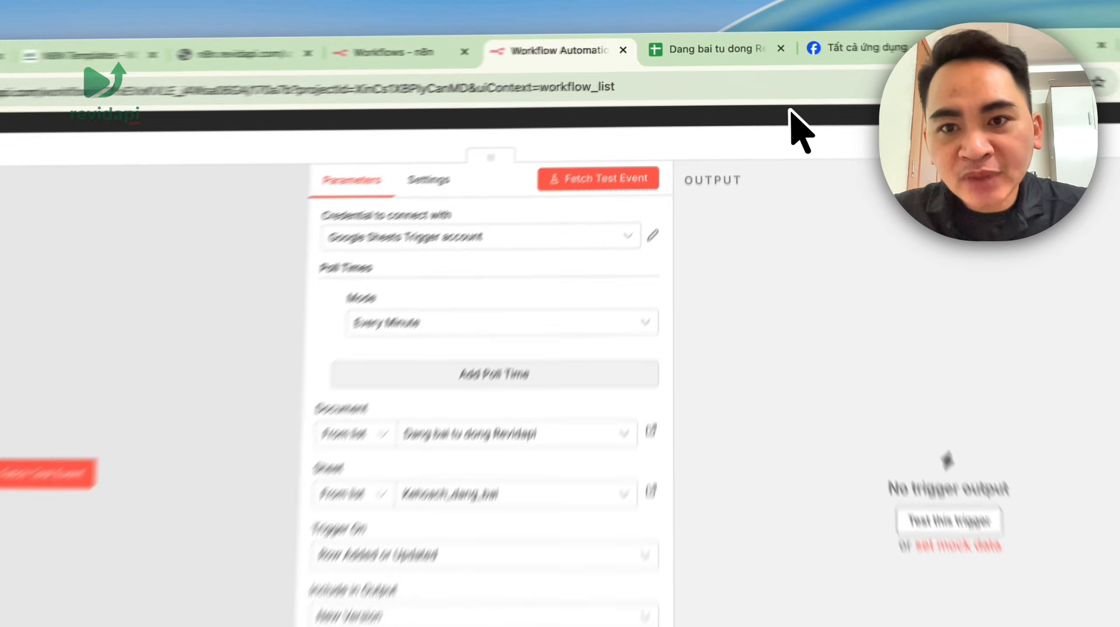
# - Add a Manual Trigger wired into the Google Sheets node and execute that node to fetch rows
pyautogui.click(771, 88)
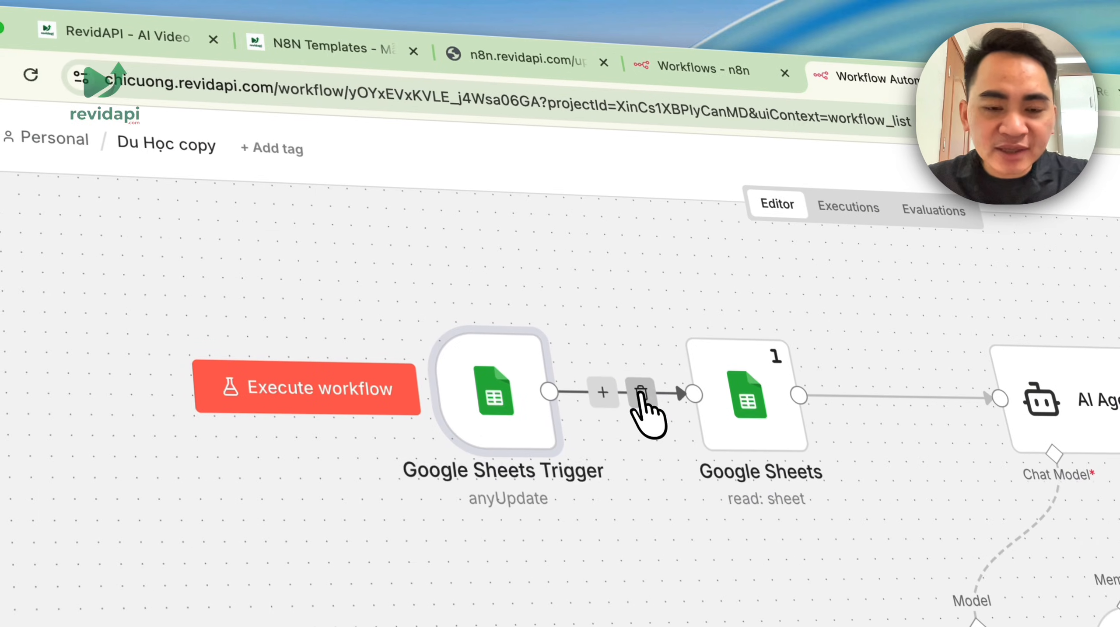
pyautogui.moveTo(494, 402); pyautogui.dragTo(276, 191)
pyautogui.click(1030, 237)
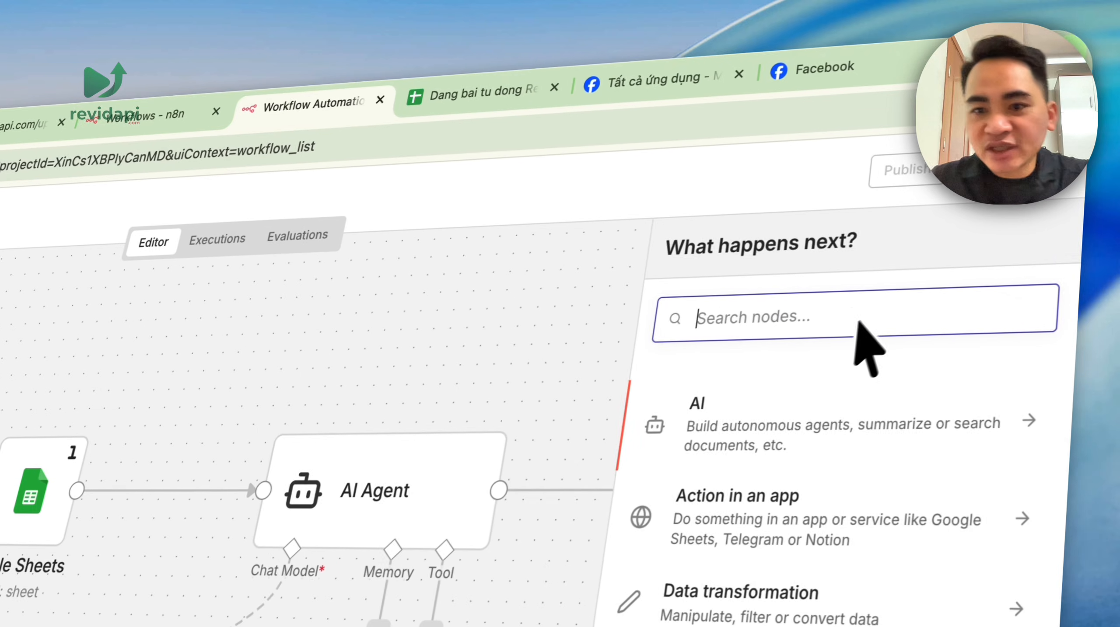
pyautogui.write('trigger')
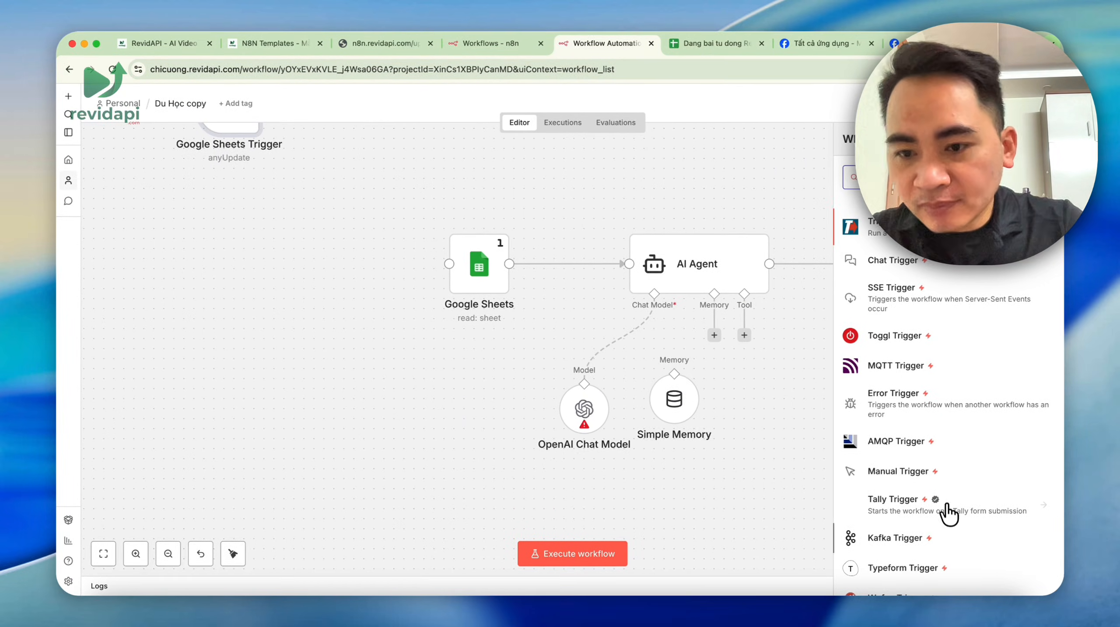
pyautogui.click(919, 473)
pyautogui.moveTo(379, 187); pyautogui.dragTo(361, 268)
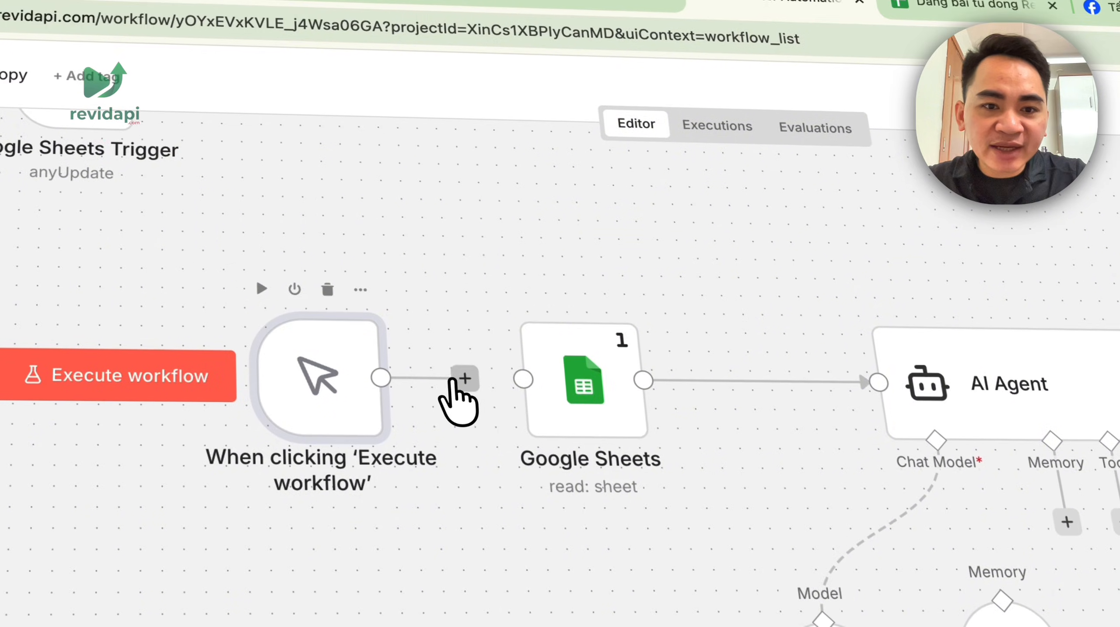
pyautogui.moveTo(452, 382); pyautogui.dragTo(523, 383)
pyautogui.doubleClick(555, 402)
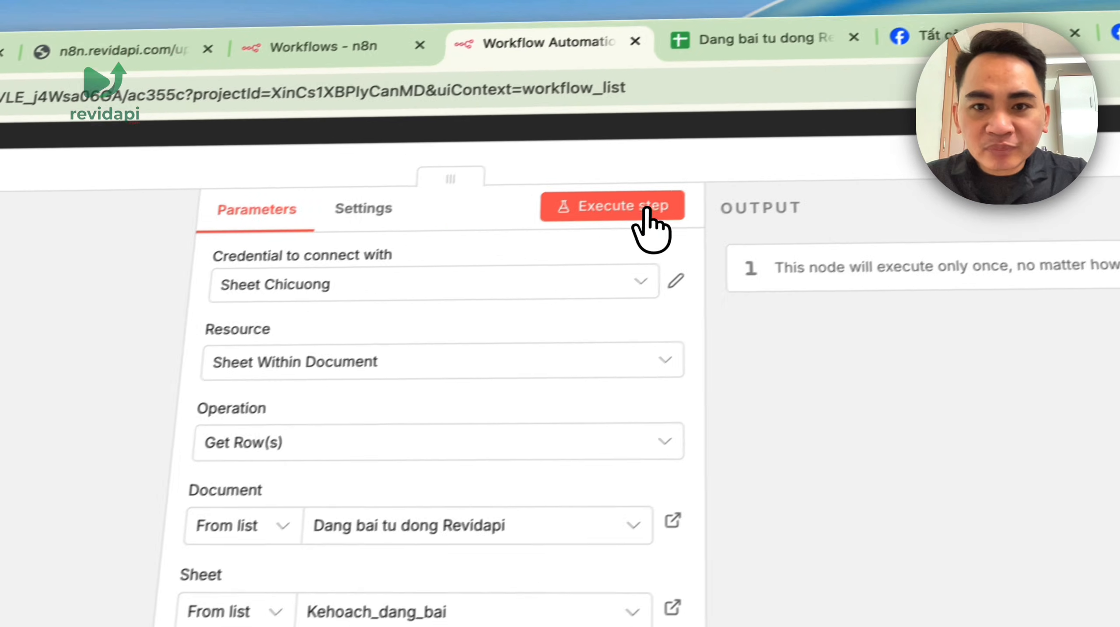
pyautogui.click(905, 150)
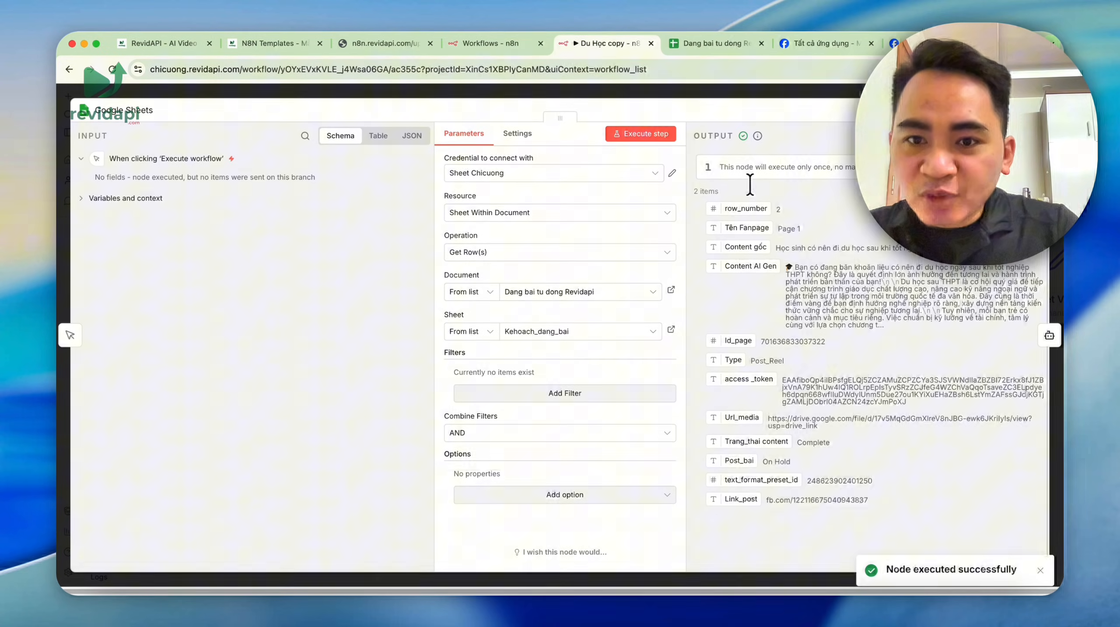
# - Compare the 2 returned items against the first post row in the spreadsheet
pyautogui.moveTo(695, 189); pyautogui.dragTo(731, 195)
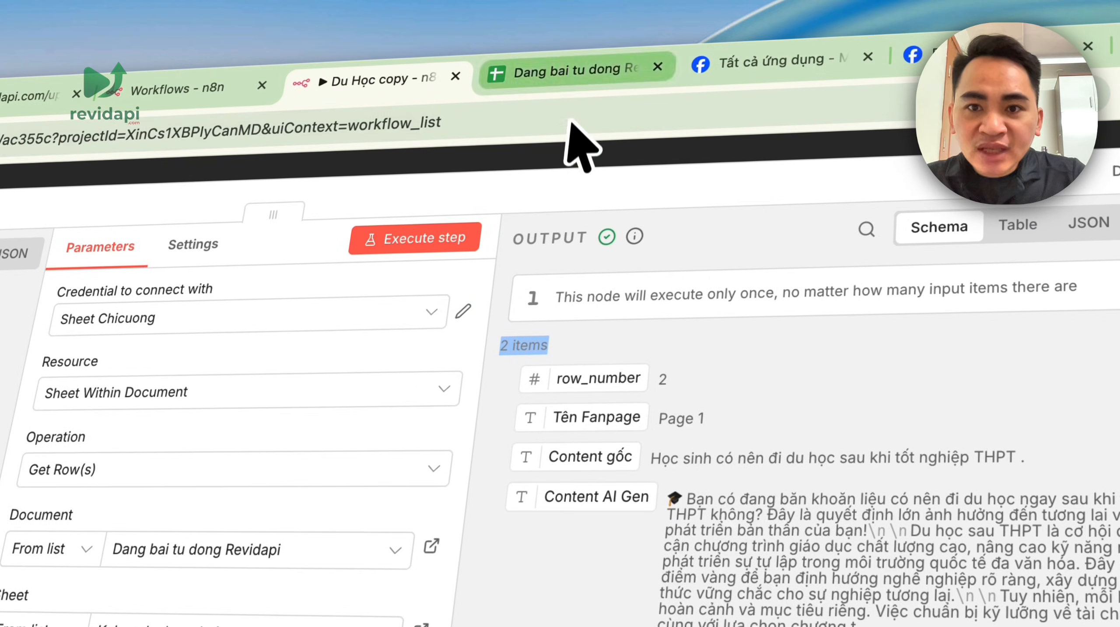
pyautogui.click(575, 71)
pyautogui.click(695, 465)
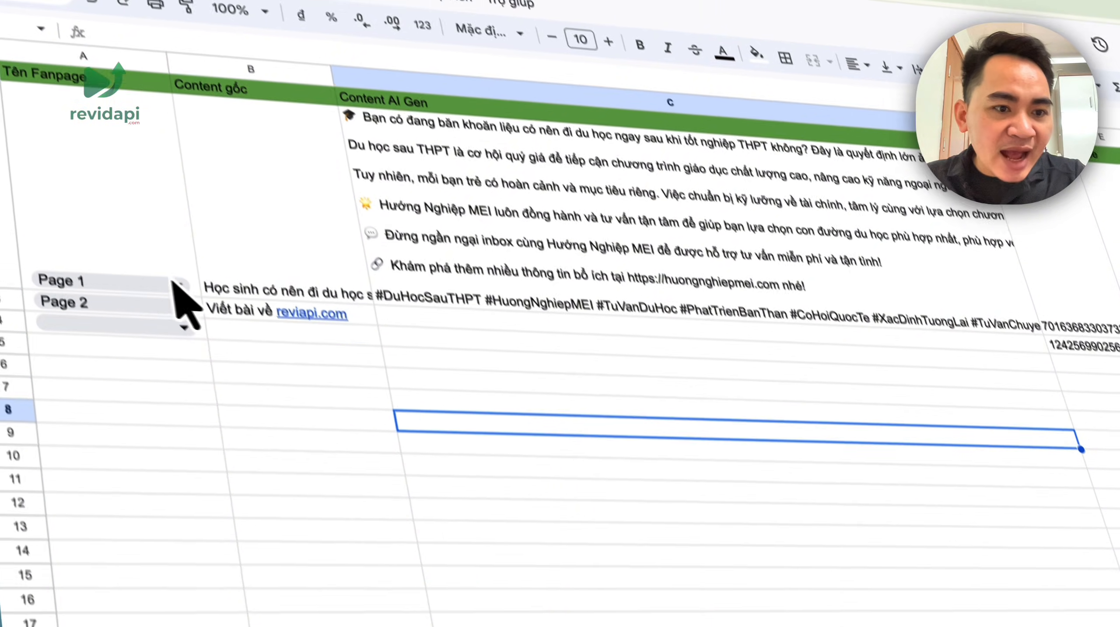
pyautogui.moveTo(169, 275); pyautogui.dragTo(608, 322)
pyautogui.moveTo(299, 263); pyautogui.dragTo(1104, 286)
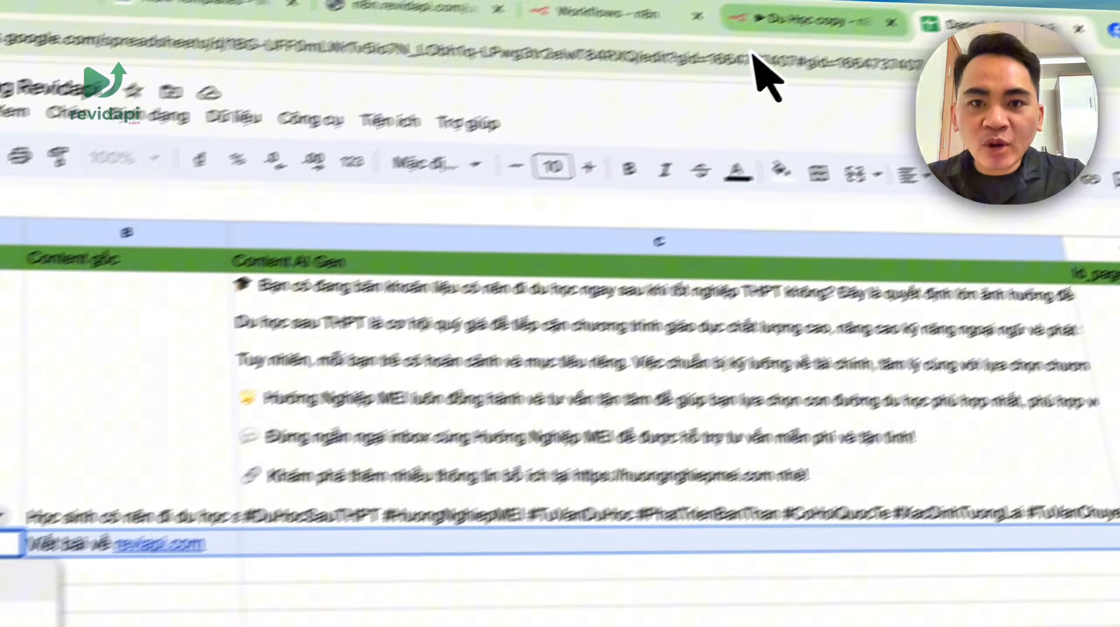
# - Show the node output as a table, check the Page 2 row, then view the sheet's status columns
pyautogui.click(762, 76)
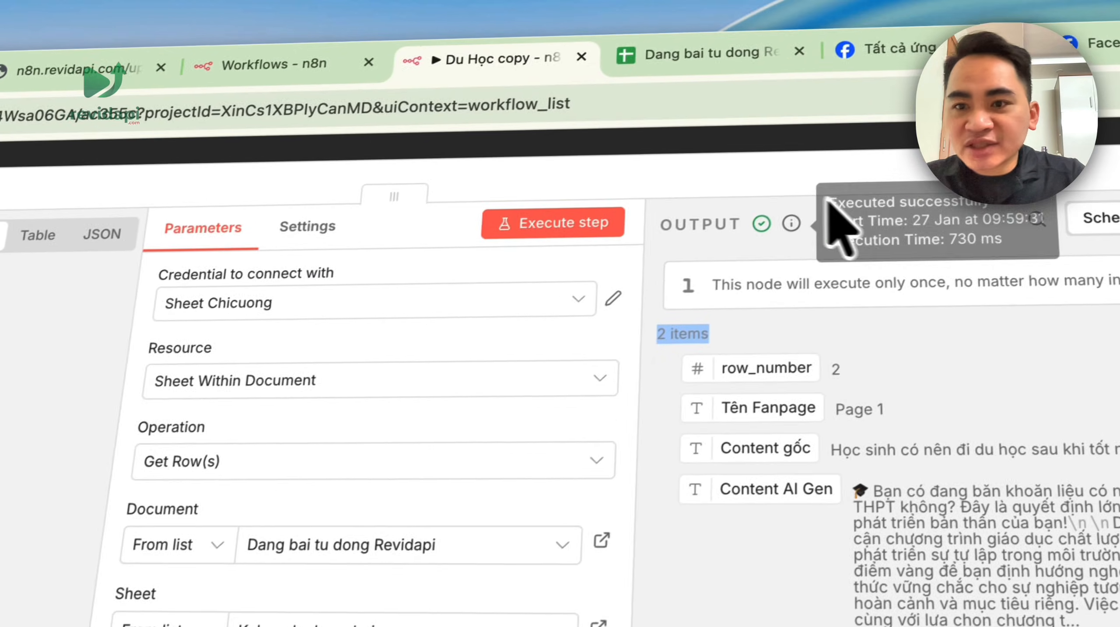
pyautogui.click(879, 204)
pyautogui.scroll(-3, 668, 439)
pyautogui.scroll(3, 669, 272)
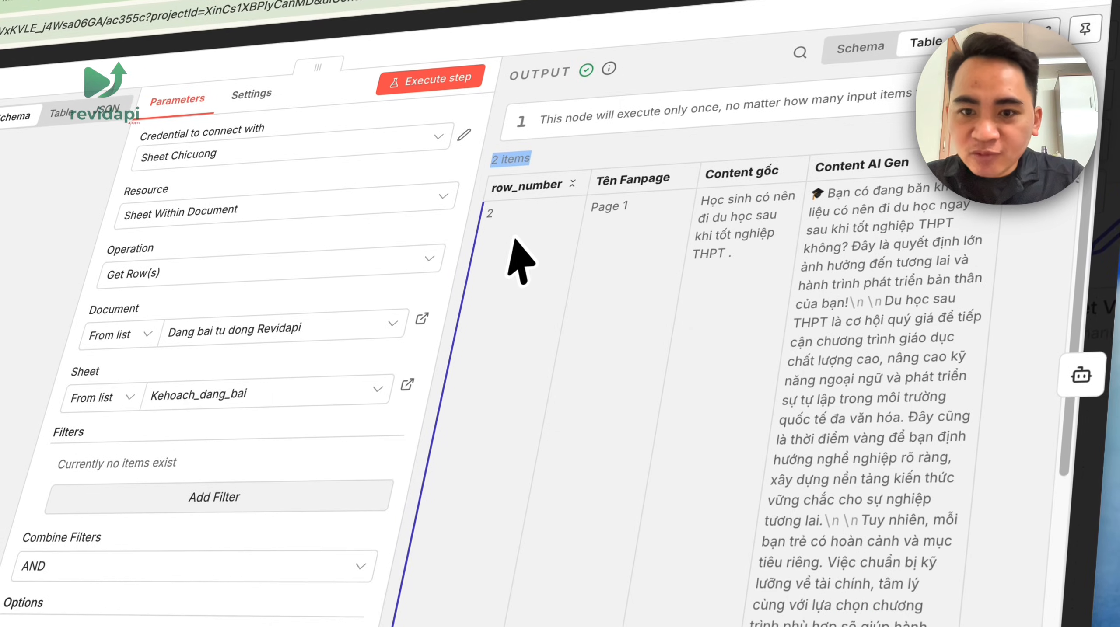
pyautogui.click(532, 266)
pyautogui.scroll(-10, 537, 276)
pyautogui.moveTo(569, 445); pyautogui.dragTo(830, 457)
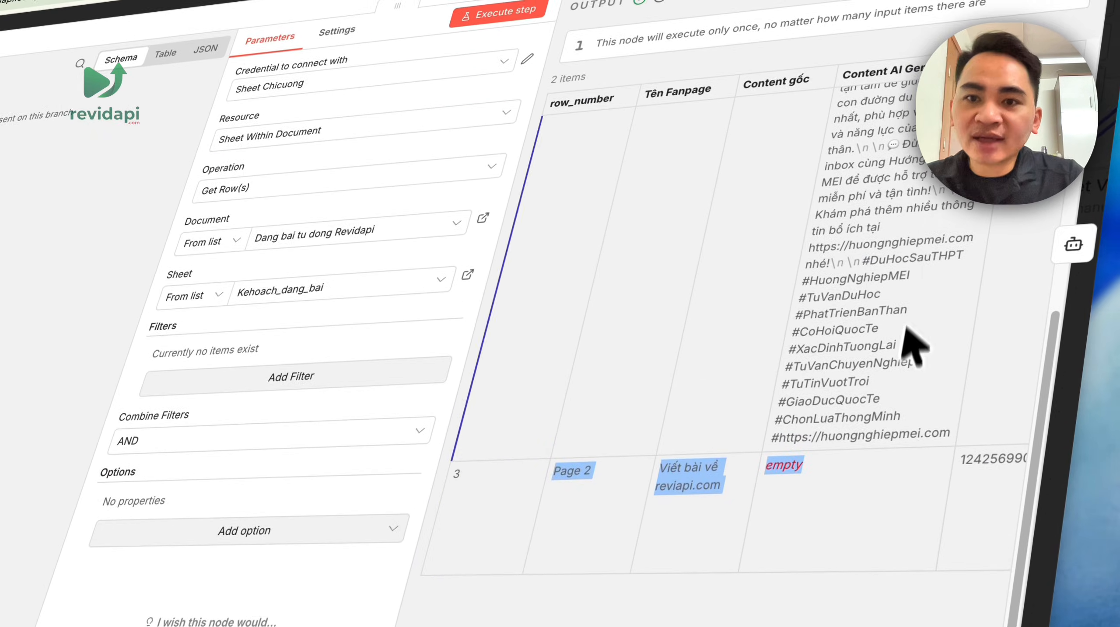
pyautogui.click(512, 70)
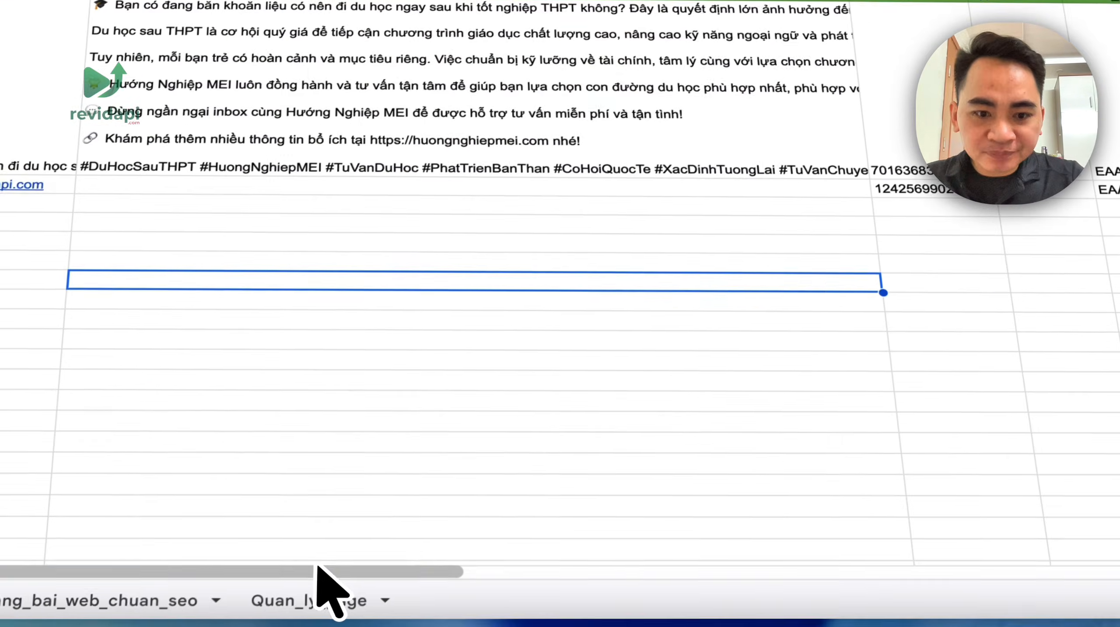
pyautogui.moveTo(317, 566); pyautogui.dragTo(774, 600)
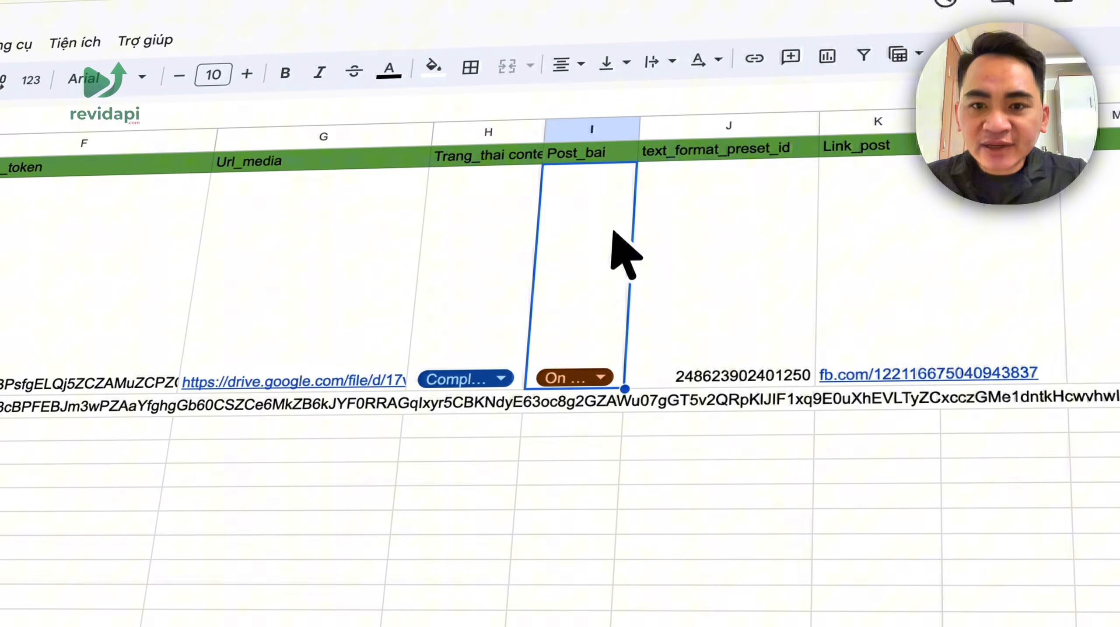
# - Copy row 2's Trang_thai_content status chip down to the Page 2 row
pyautogui.click(601, 153)
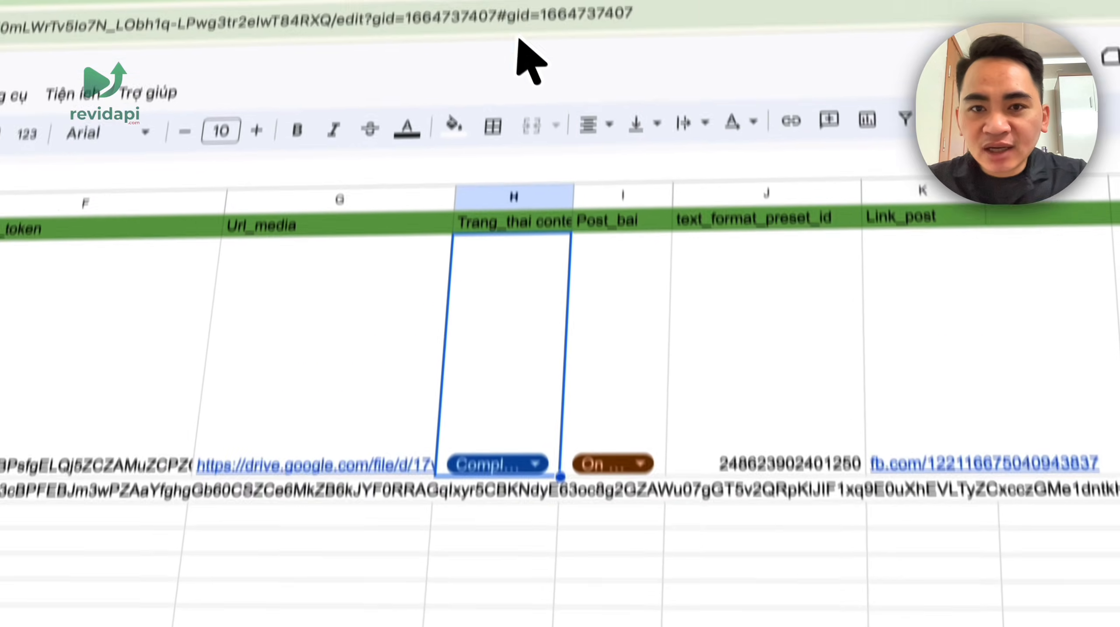
pyautogui.click(466, 61)
pyautogui.click(678, 66)
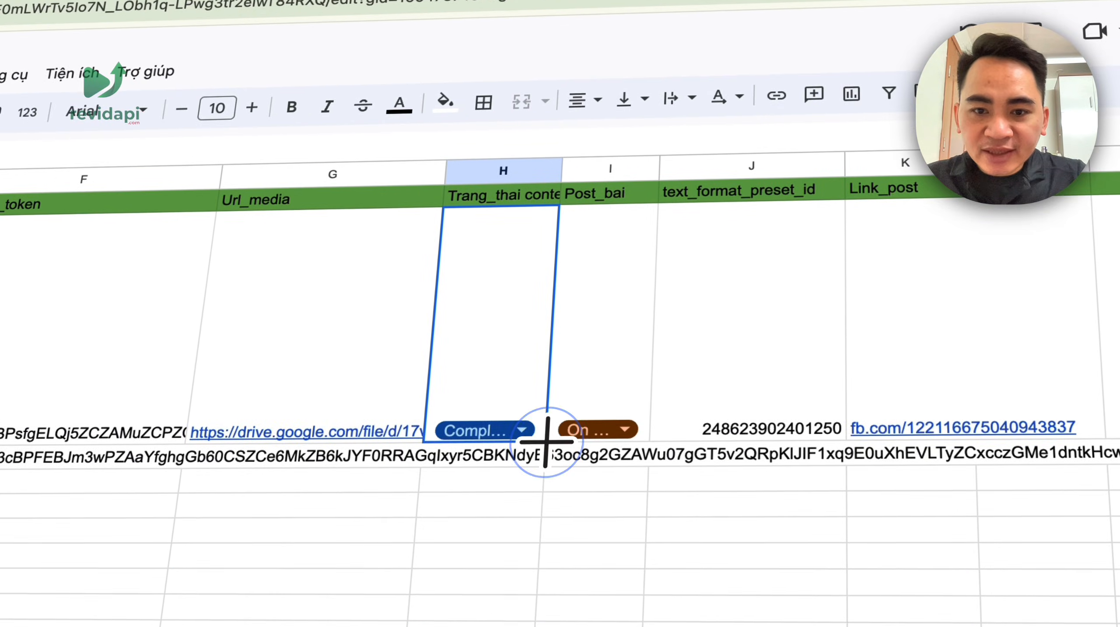
pyautogui.moveTo(544, 442); pyautogui.dragTo(545, 457)
pyautogui.click(630, 431)
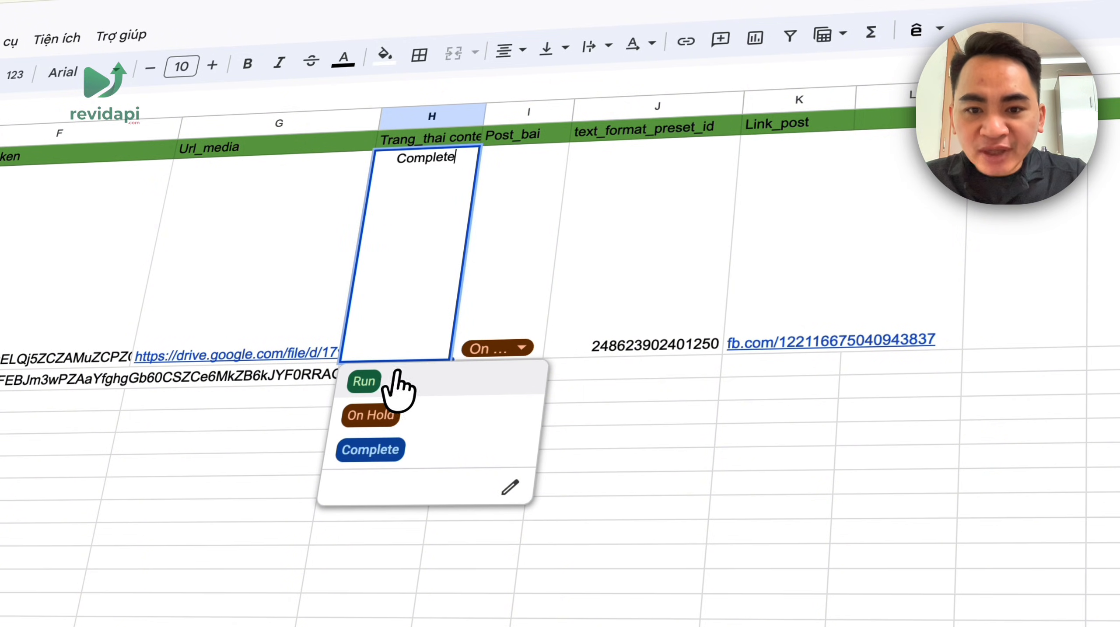
pyautogui.click(487, 53)
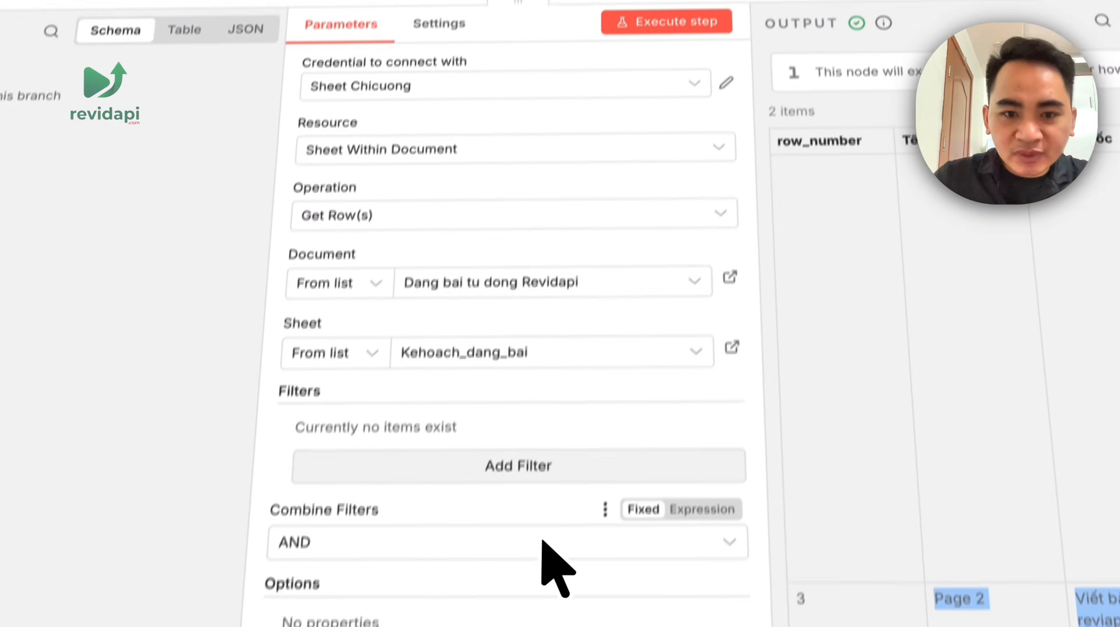
# - Add a filter on column Trang_thai content with value Run to the Get Row(s) node
pyautogui.click(545, 403)
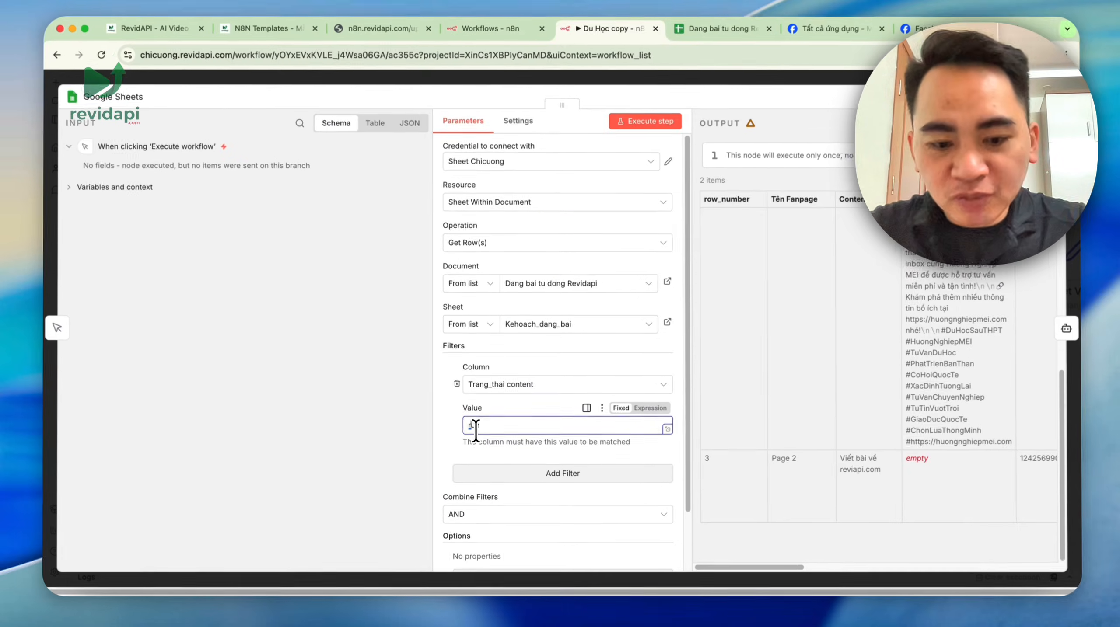
pyautogui.press('BackSpace')
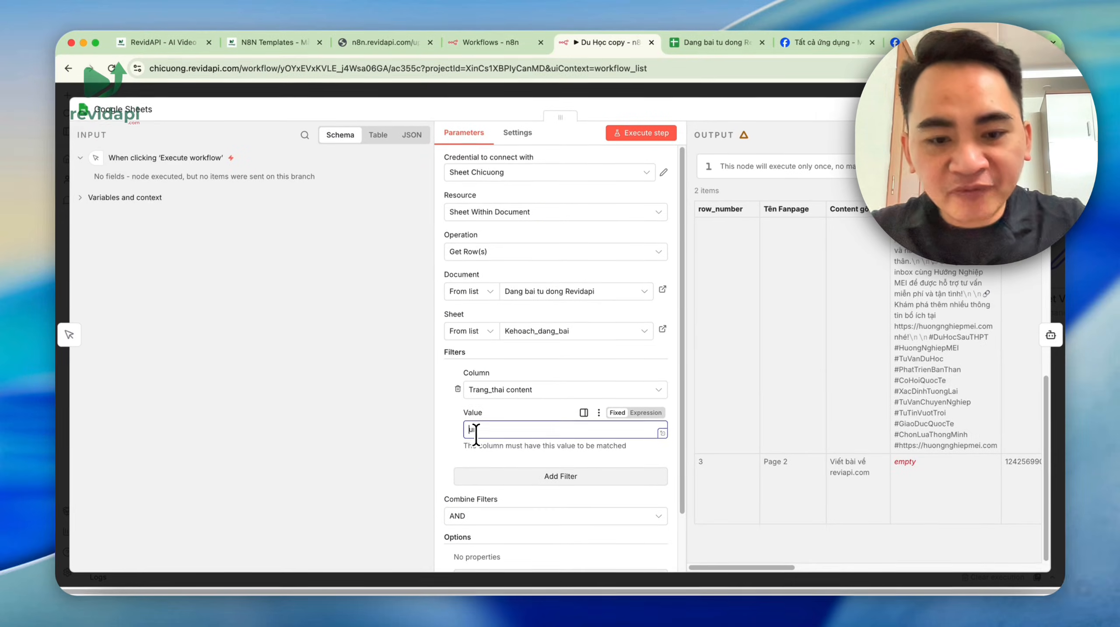
pyautogui.write('R')
pyautogui.click(711, 43)
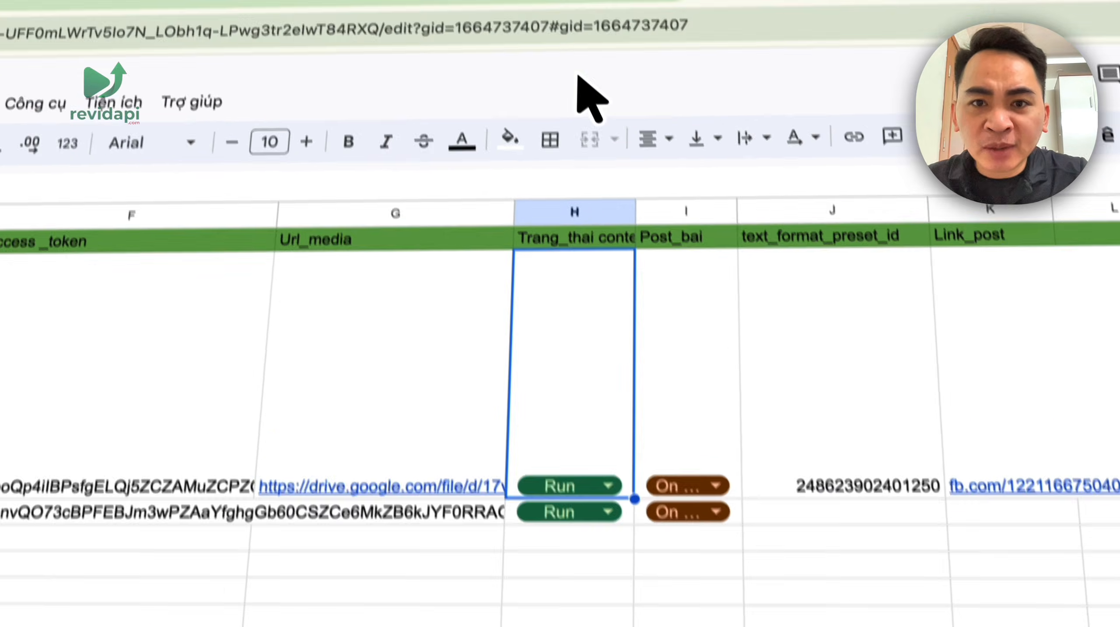
pyautogui.click(588, 28)
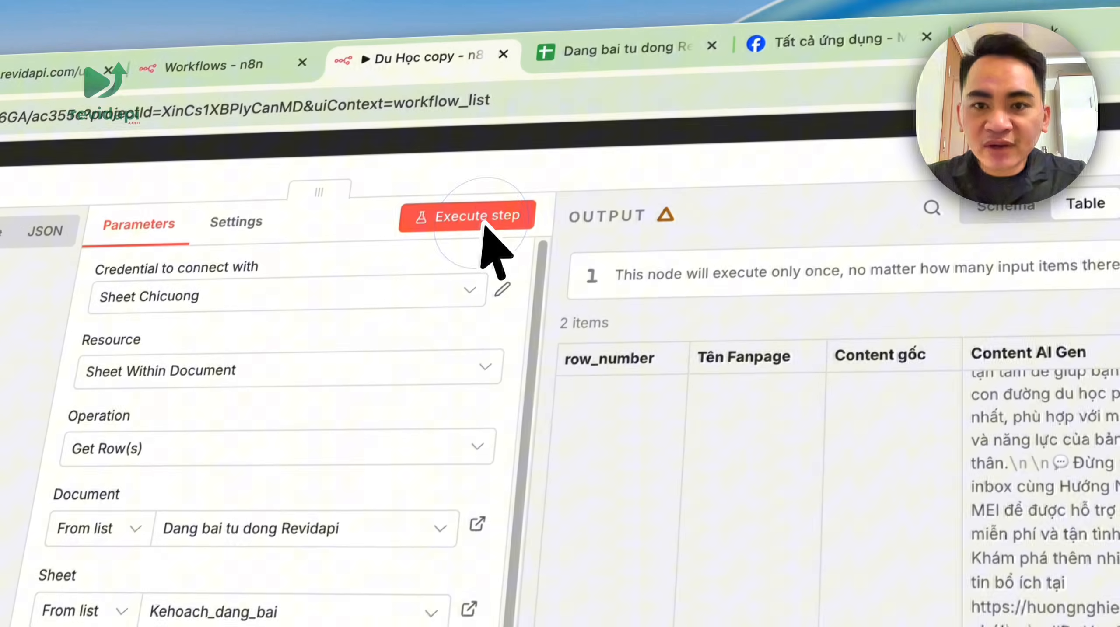
# - Set the first row's status to On Hold and rerun the node so only 1 item returns
pyautogui.click(671, 53)
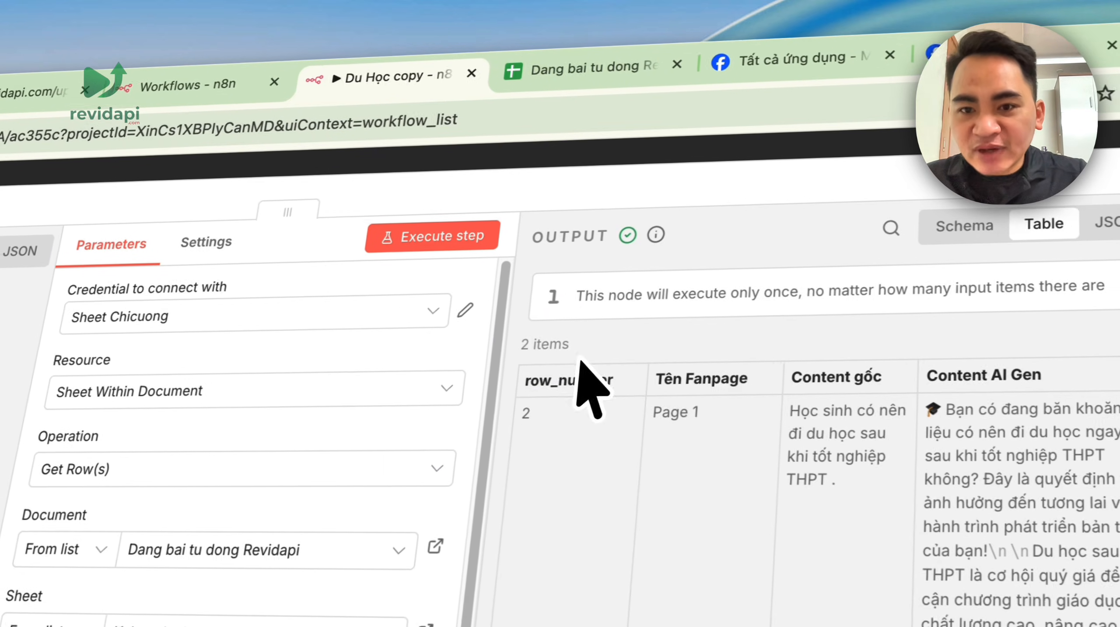
pyautogui.moveTo(549, 354); pyautogui.dragTo(633, 362)
pyautogui.click(571, 72)
pyautogui.click(527, 356)
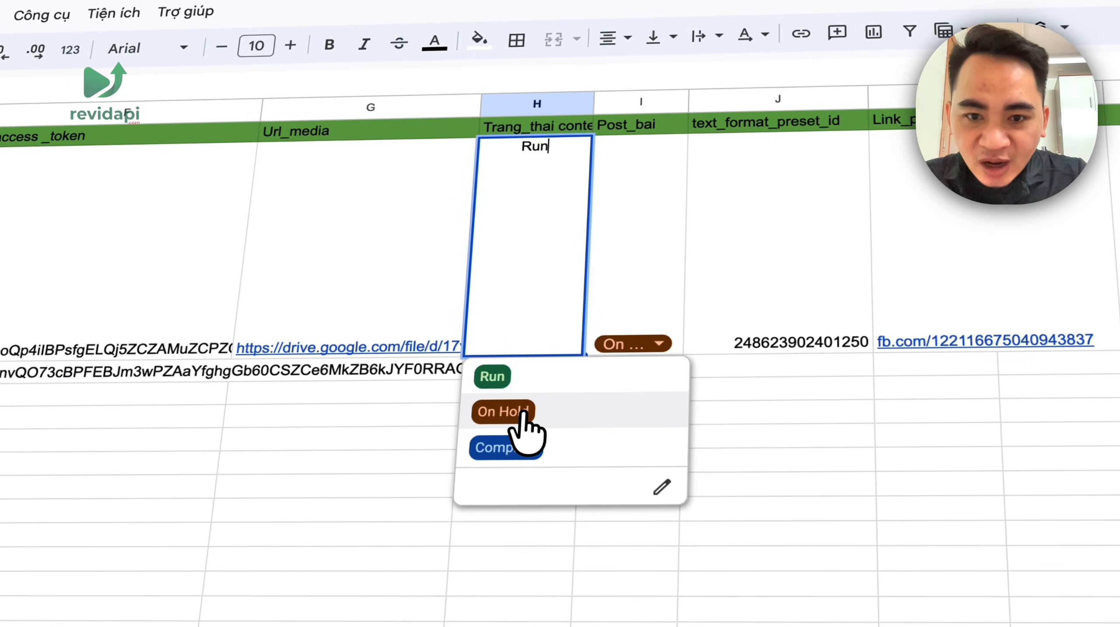
pyautogui.click(522, 413)
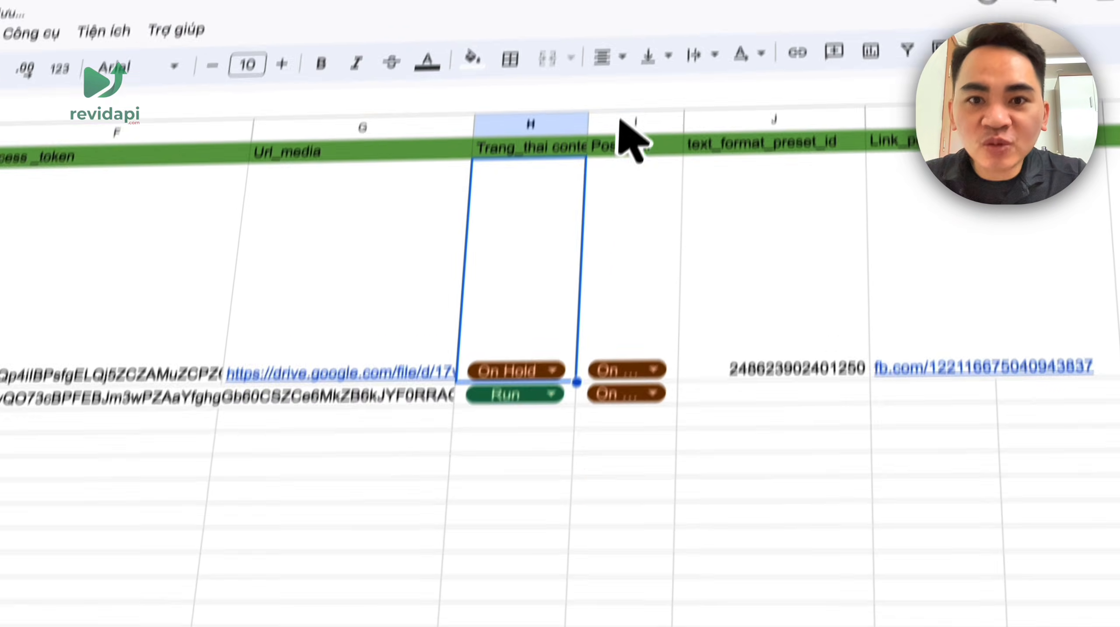
pyautogui.click(509, 46)
pyautogui.click(575, 233)
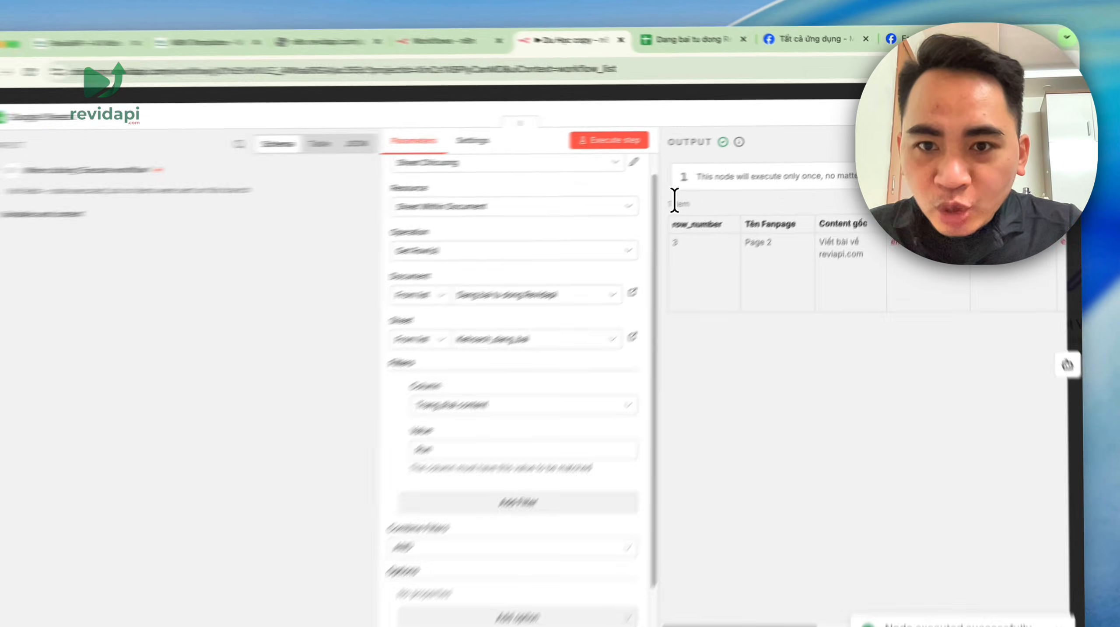
# - Confirm the single filtered item and close the Google Sheets node panel
pyautogui.moveTo(694, 192); pyautogui.dragTo(716, 194)
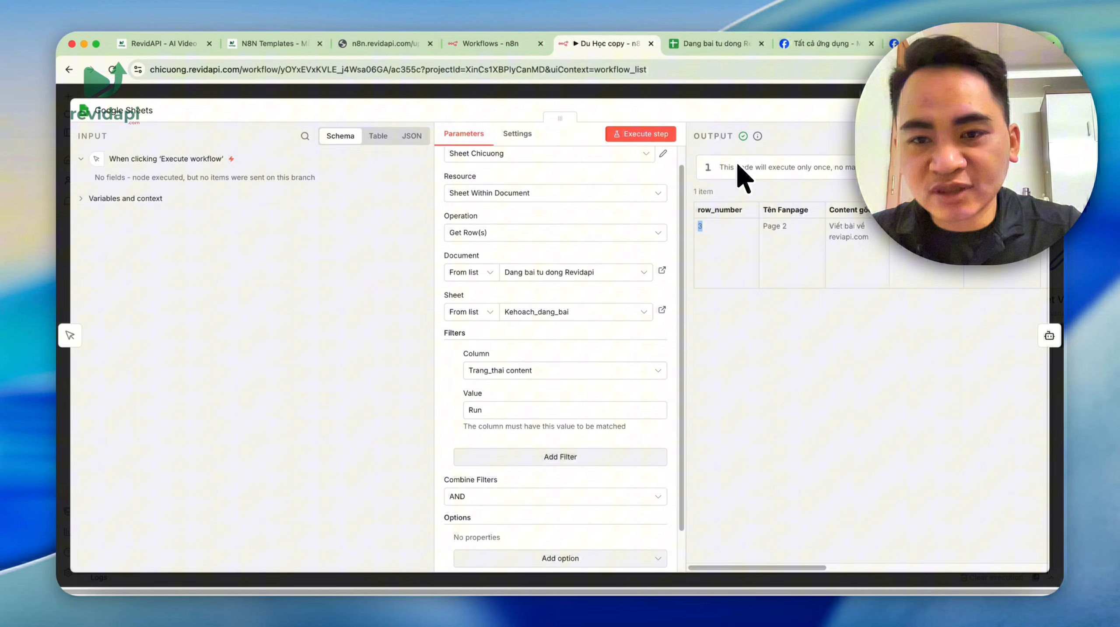
pyautogui.click(696, 47)
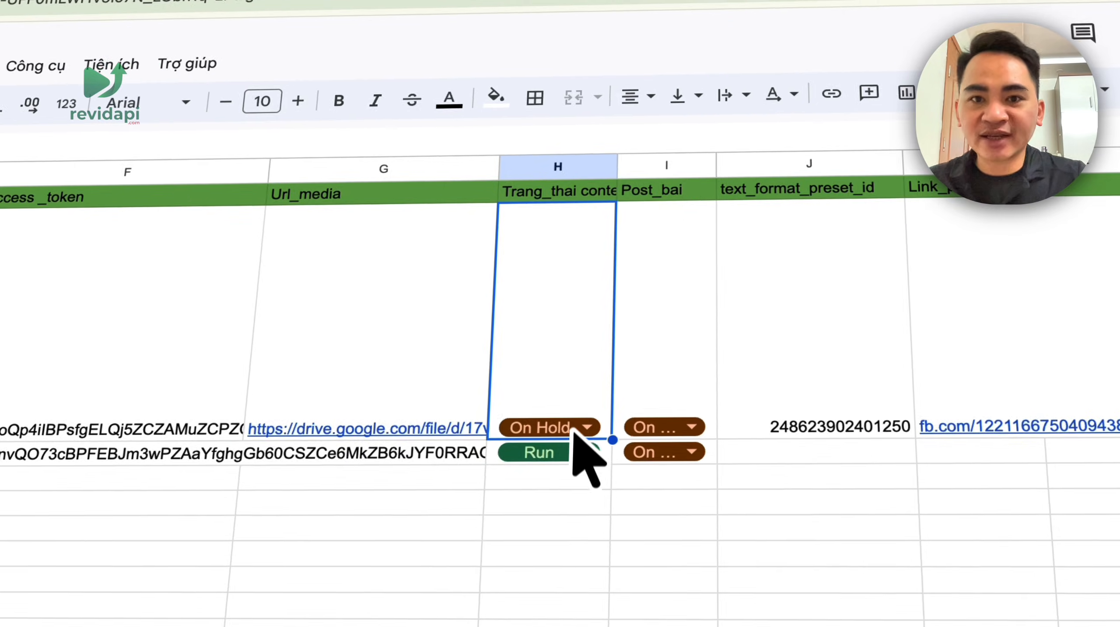
pyautogui.click(479, 60)
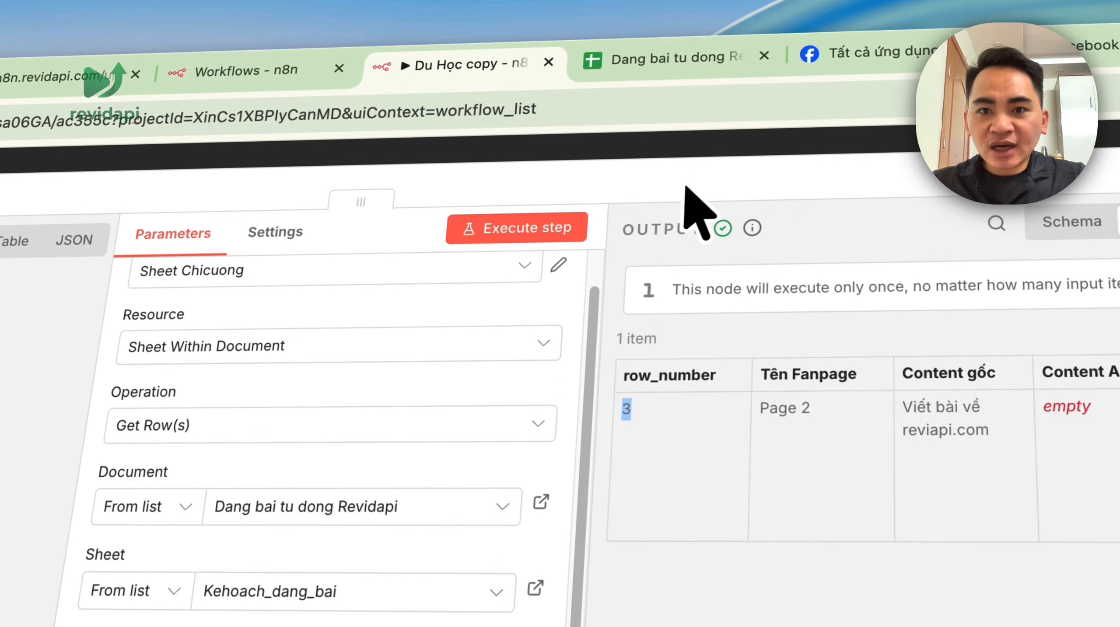
pyautogui.click(685, 184)
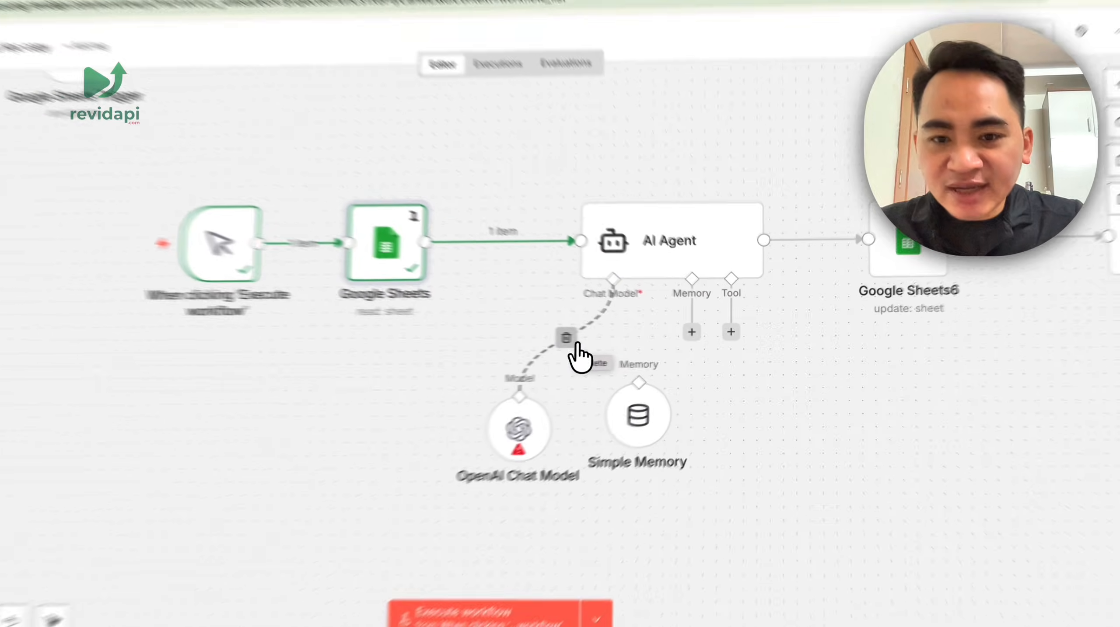
# - Detach the old chat model and turn on Require Specific Output Format in the AI Agent
pyautogui.click(620, 339)
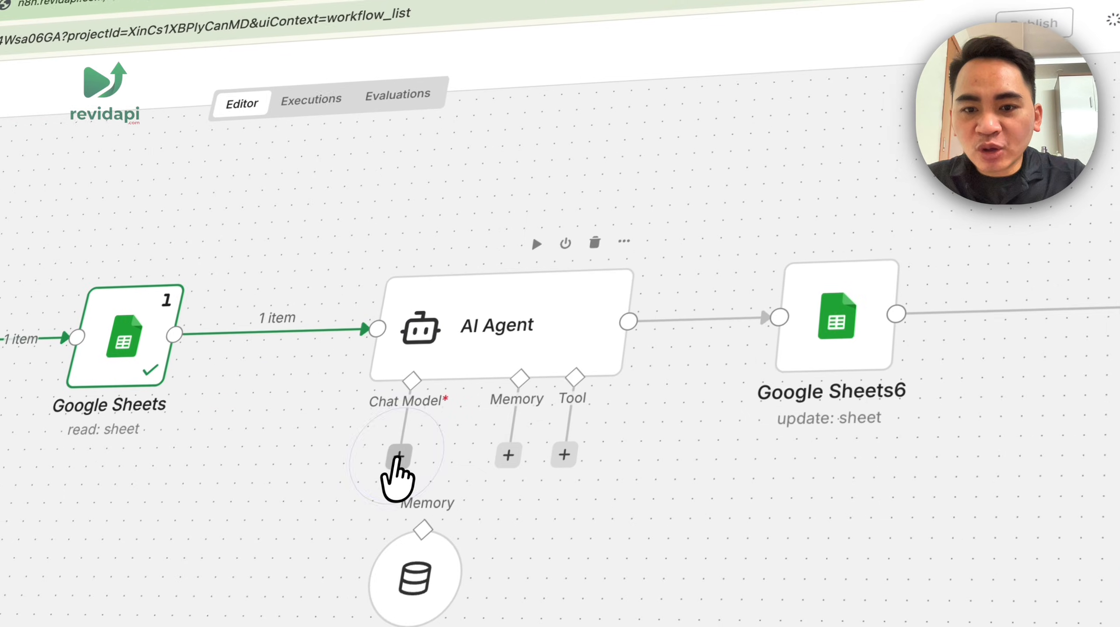
pyautogui.click(536, 333)
pyautogui.press('Escape')
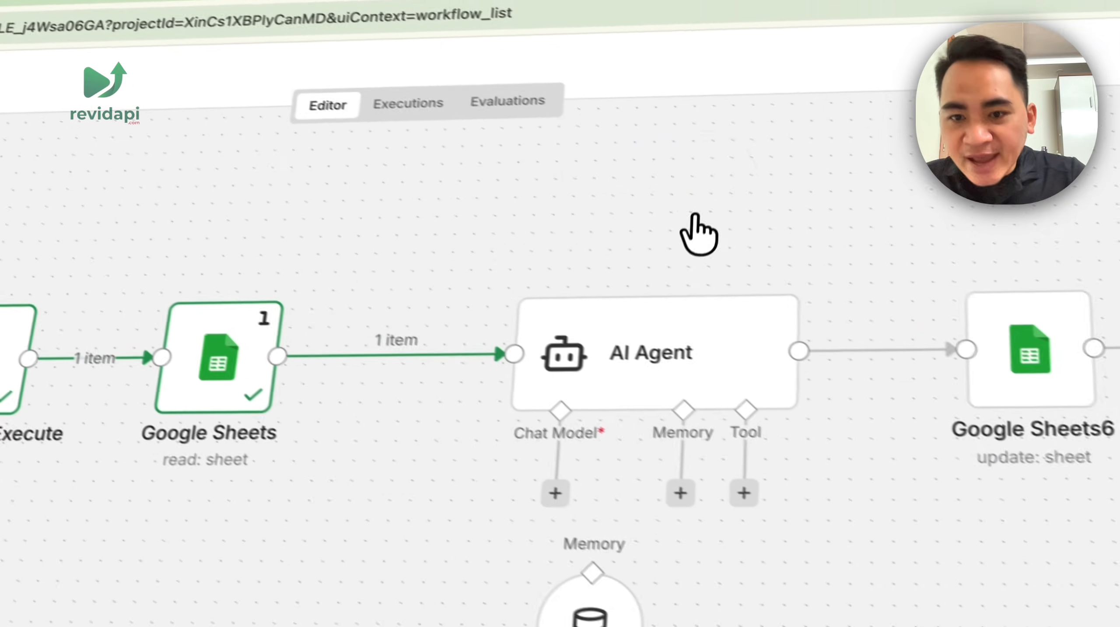
pyautogui.doubleClick(525, 324)
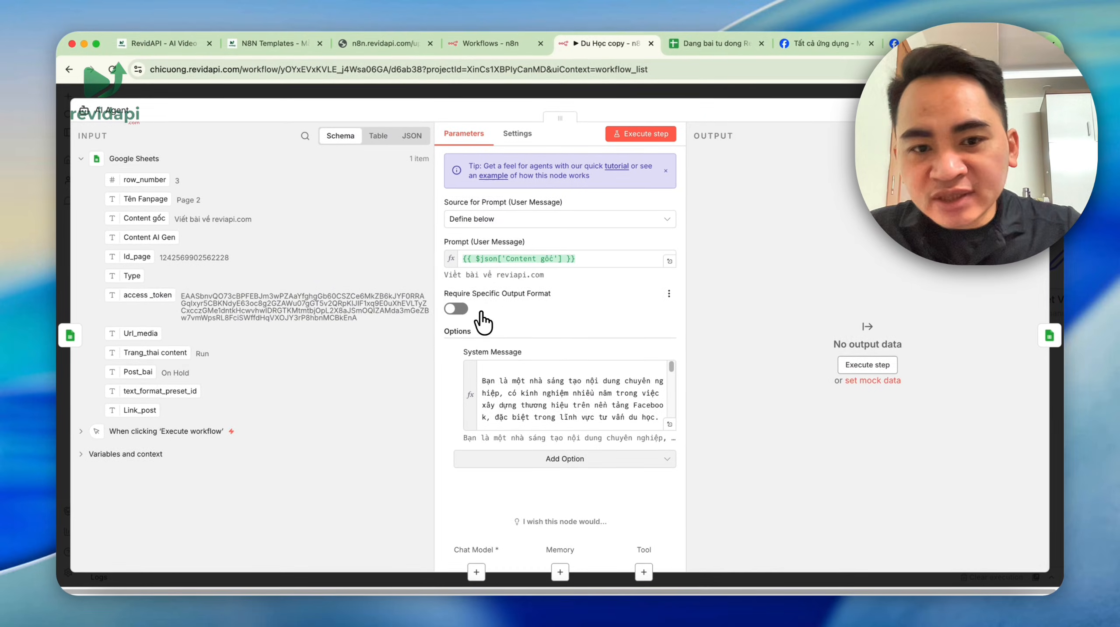
pyautogui.click(457, 309)
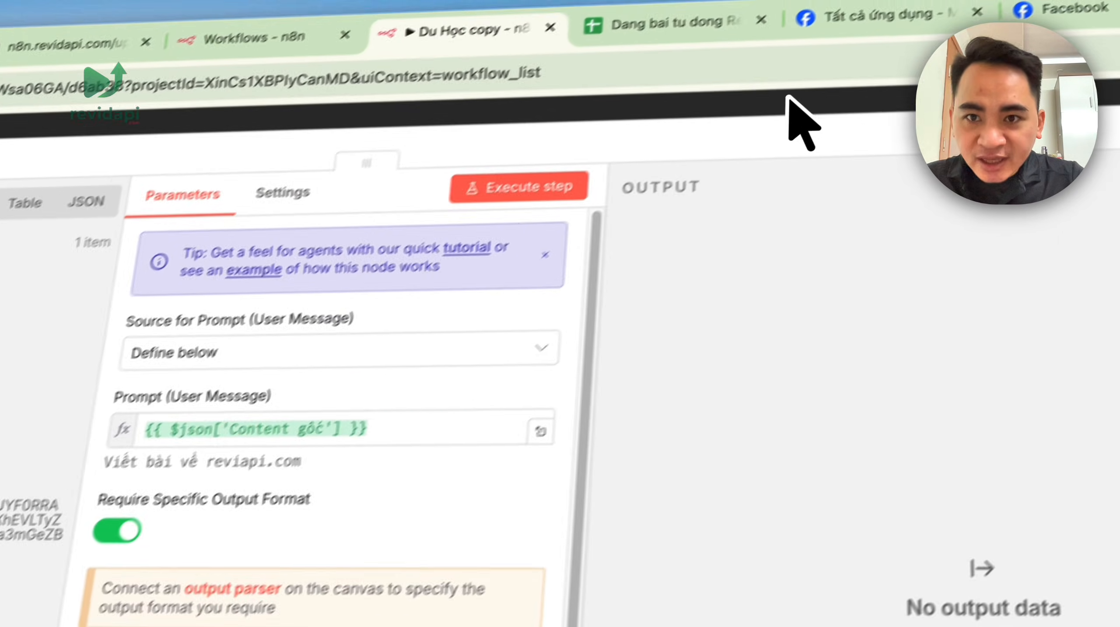
pyautogui.click(977, 44)
# - Turn Require Specific Output Format back off and bring up the Language Models list
pyautogui.doubleClick(742, 312)
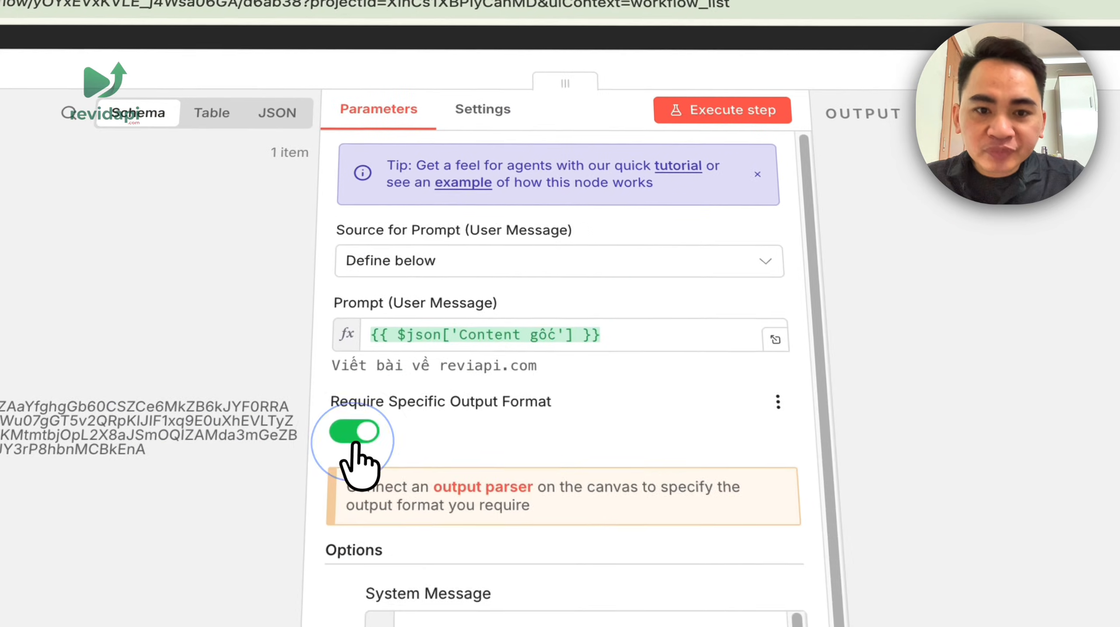
pyautogui.click(360, 433)
pyautogui.click(775, 120)
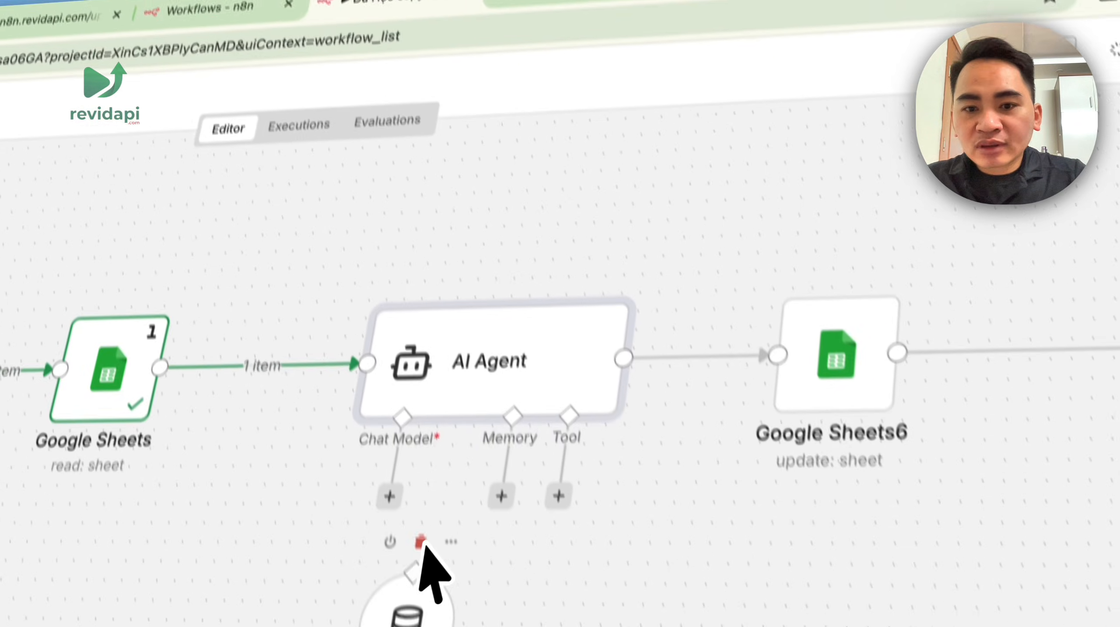
pyautogui.click(381, 418)
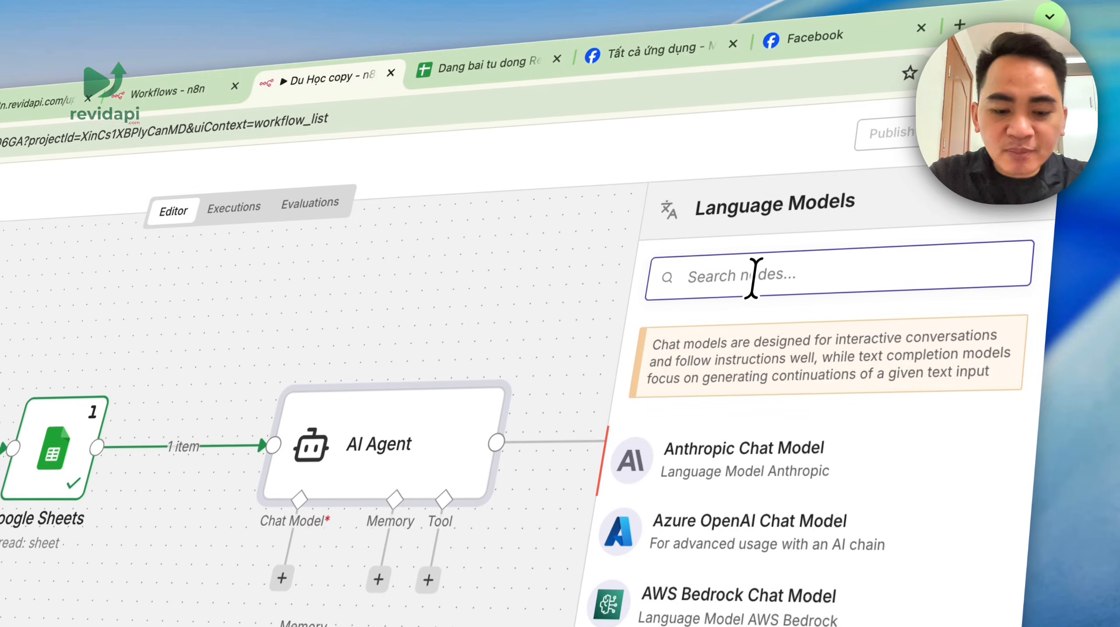
# - Add a Google Gemini Chat Model to the agent and begin a new Gemini API credential
pyautogui.write('goo')
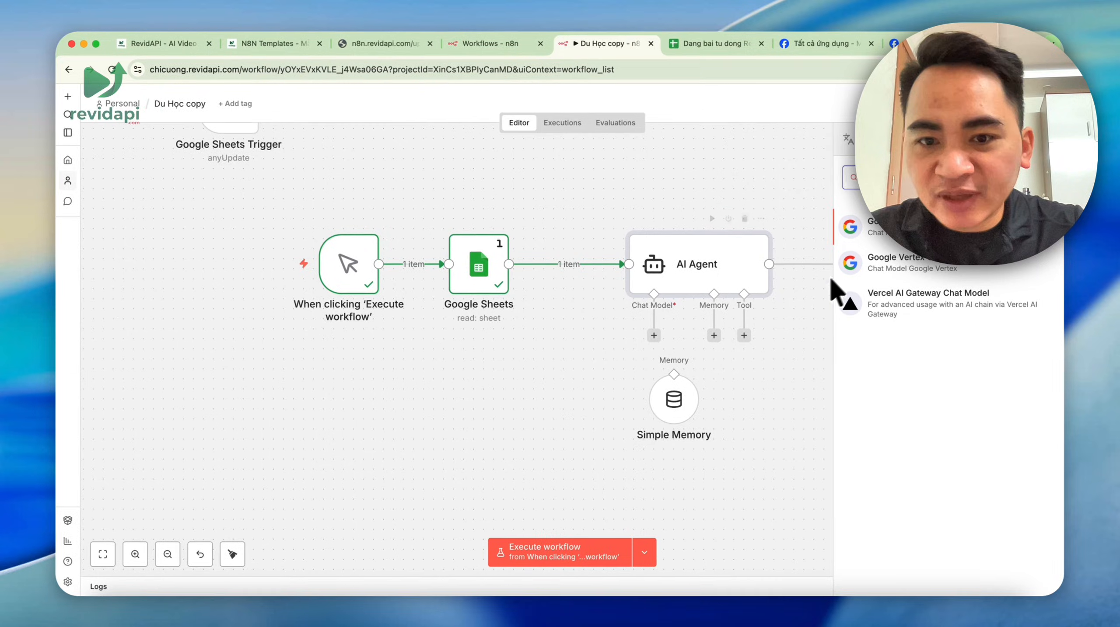
pyautogui.click(874, 235)
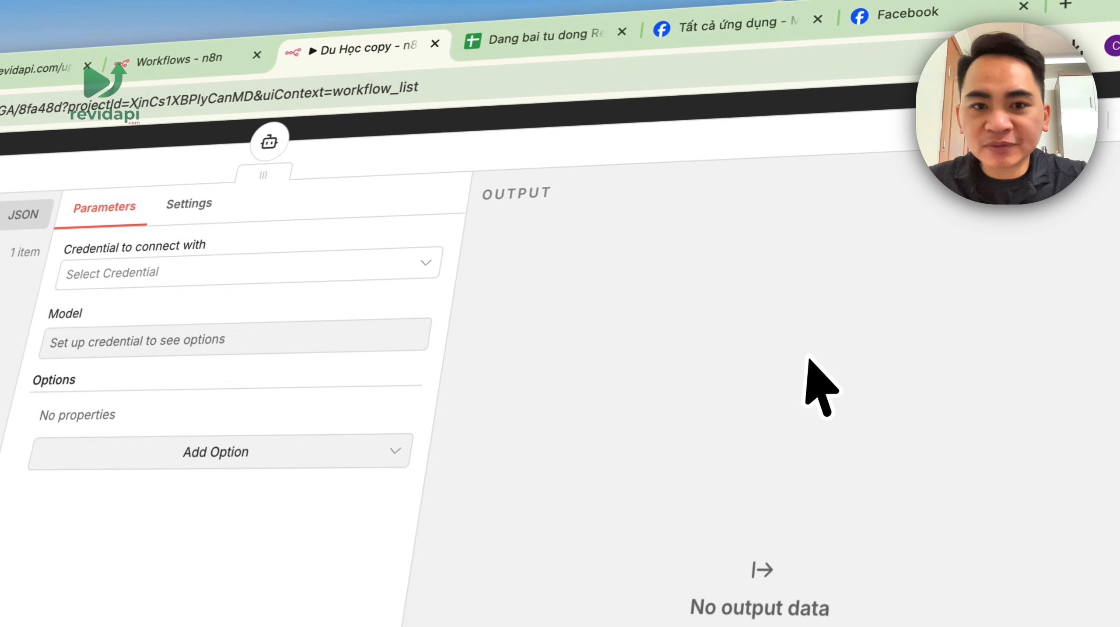
pyautogui.click(553, 161)
pyautogui.click(529, 232)
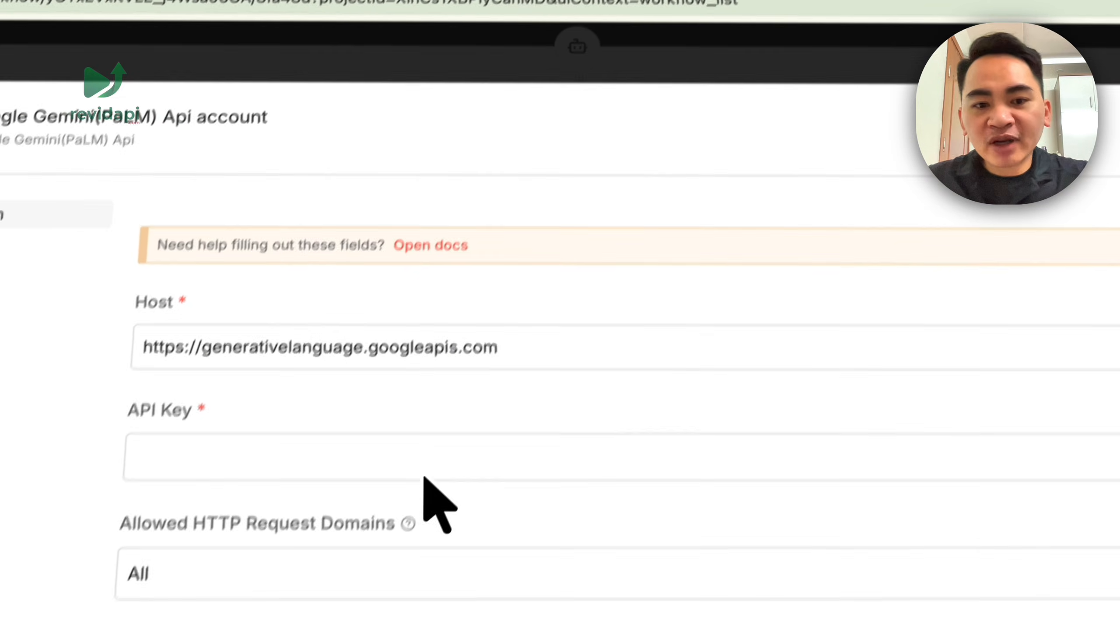
pyautogui.click(423, 474)
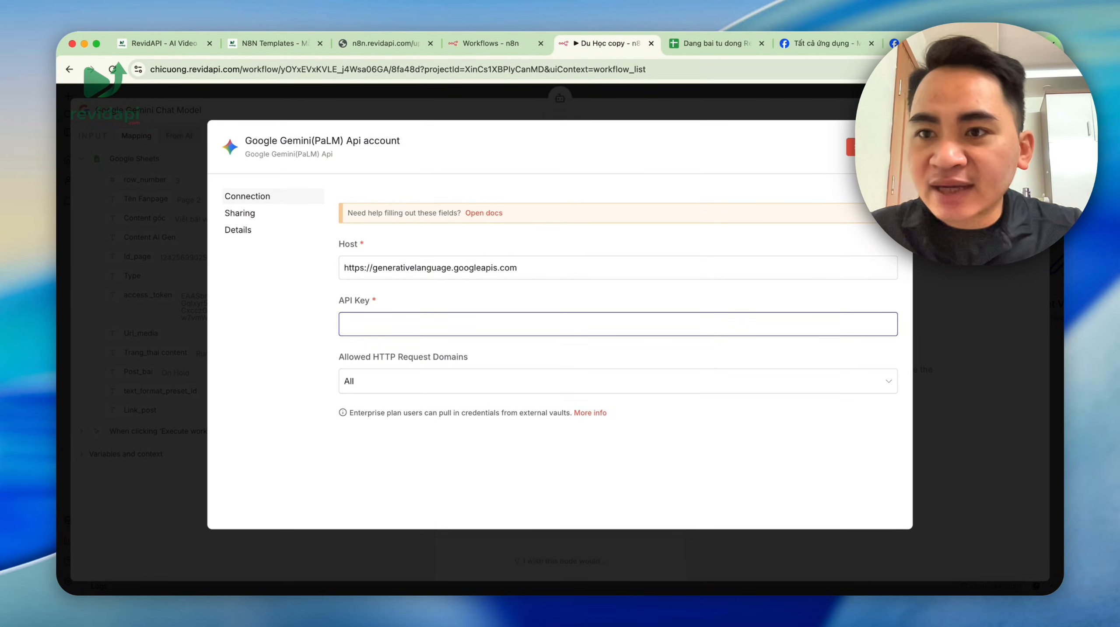
# - Search Google for 'ai studio' in a new tab and open the Google AI Studio site
pyautogui.press('super+t')
pyautogui.click(788, 67)
pyautogui.write('ai studi')
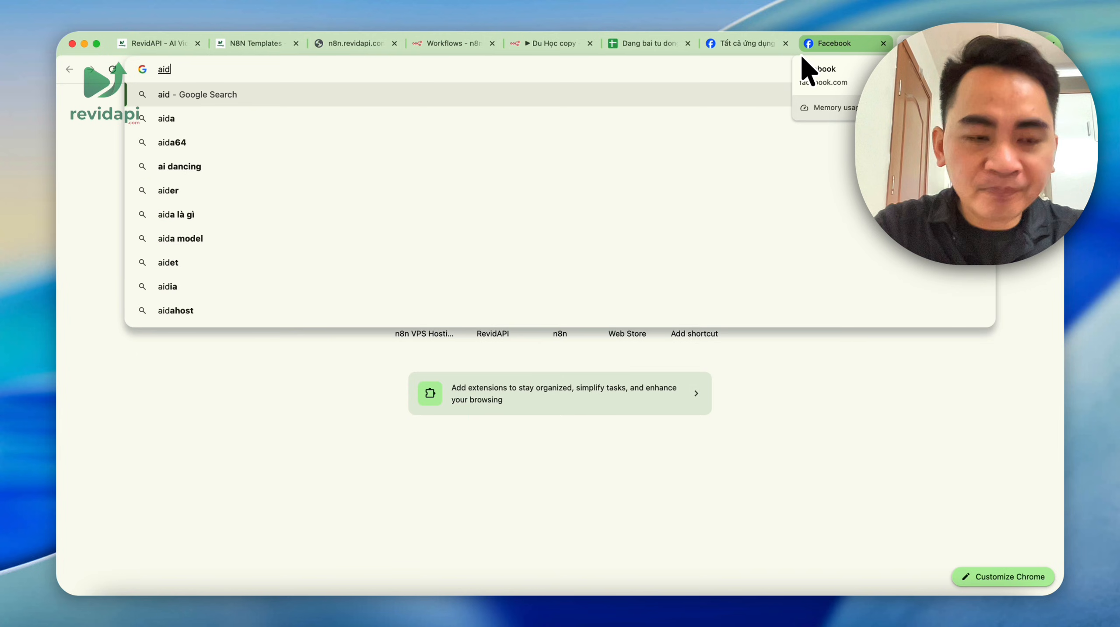
pyautogui.press('Return')
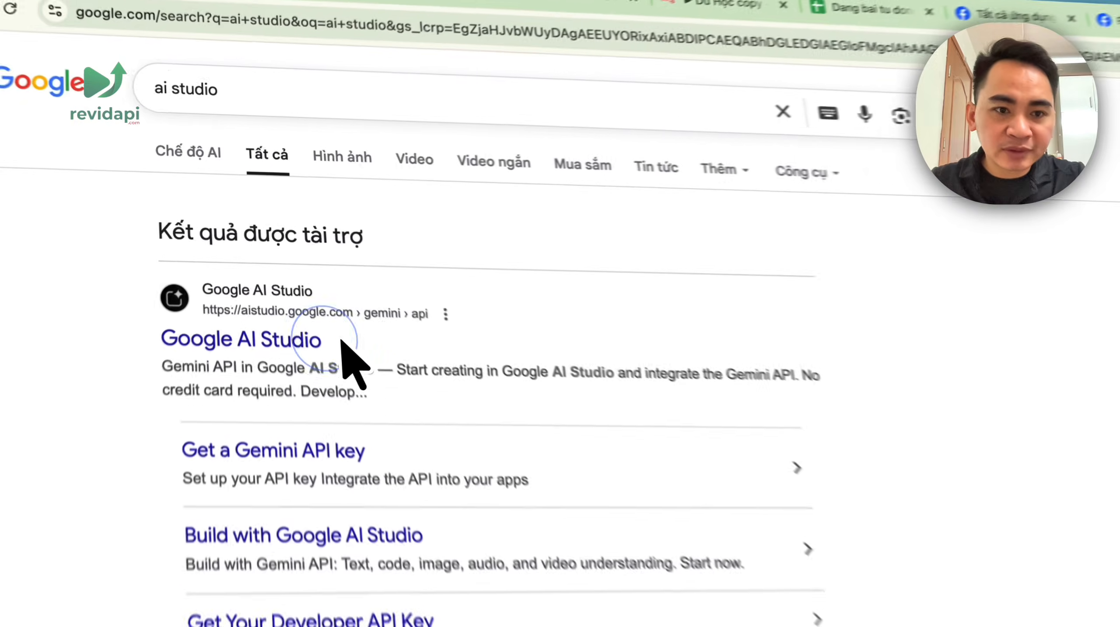
pyautogui.click(254, 260)
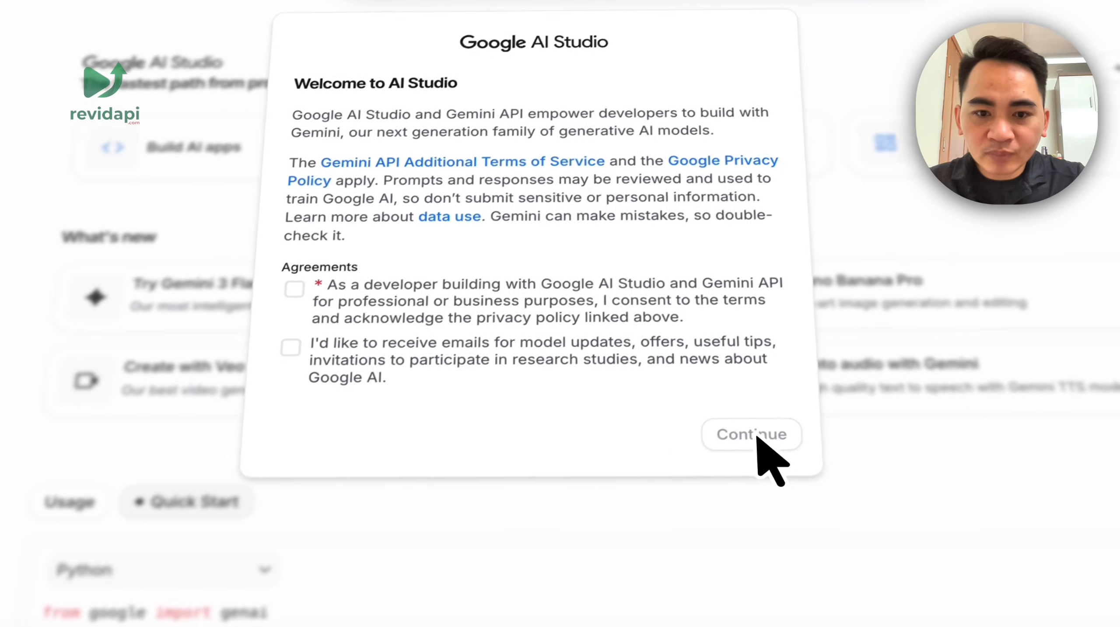
# - Accept the AI Studio terms of service and opt in to update emails
pyautogui.click(310, 283)
pyautogui.click(308, 340)
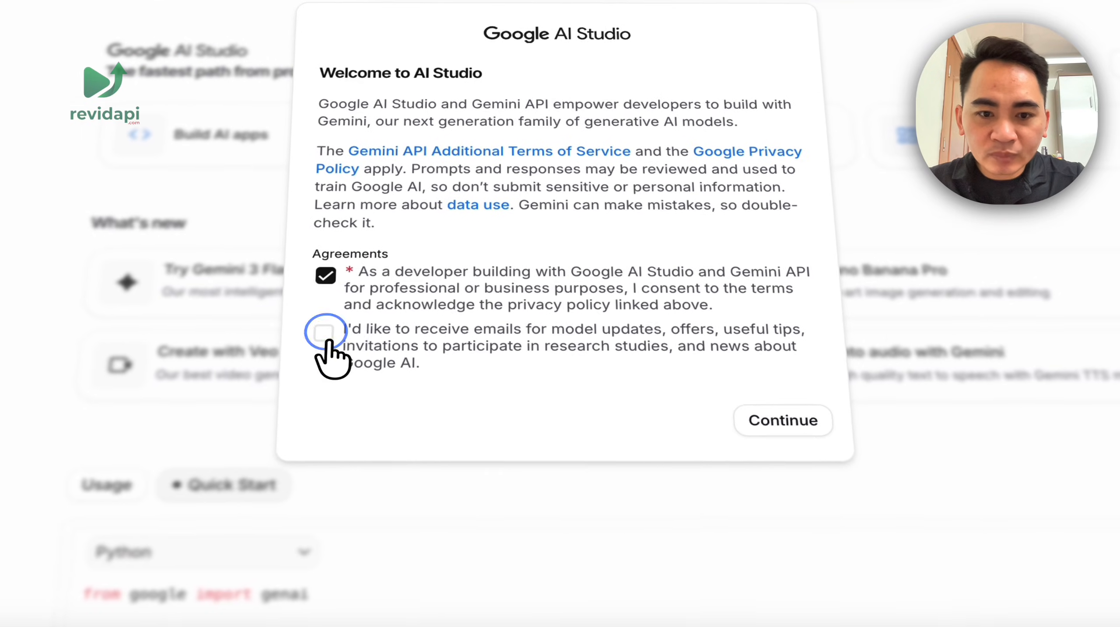
pyautogui.click(762, 428)
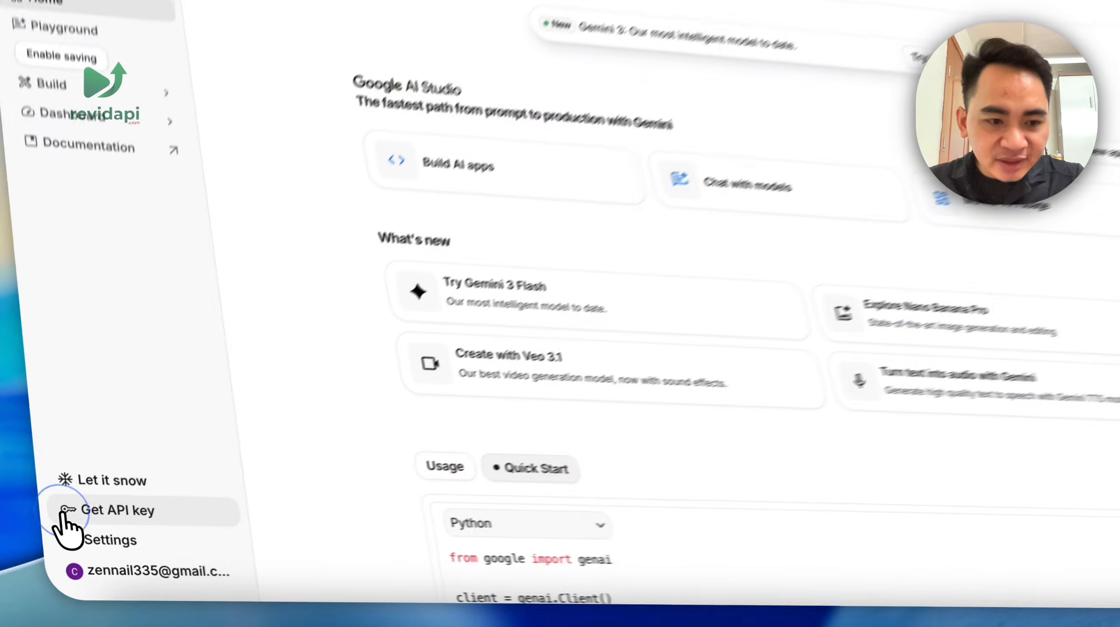
# - On the API keys page, start a new API key named revidapi
pyautogui.click(71, 544)
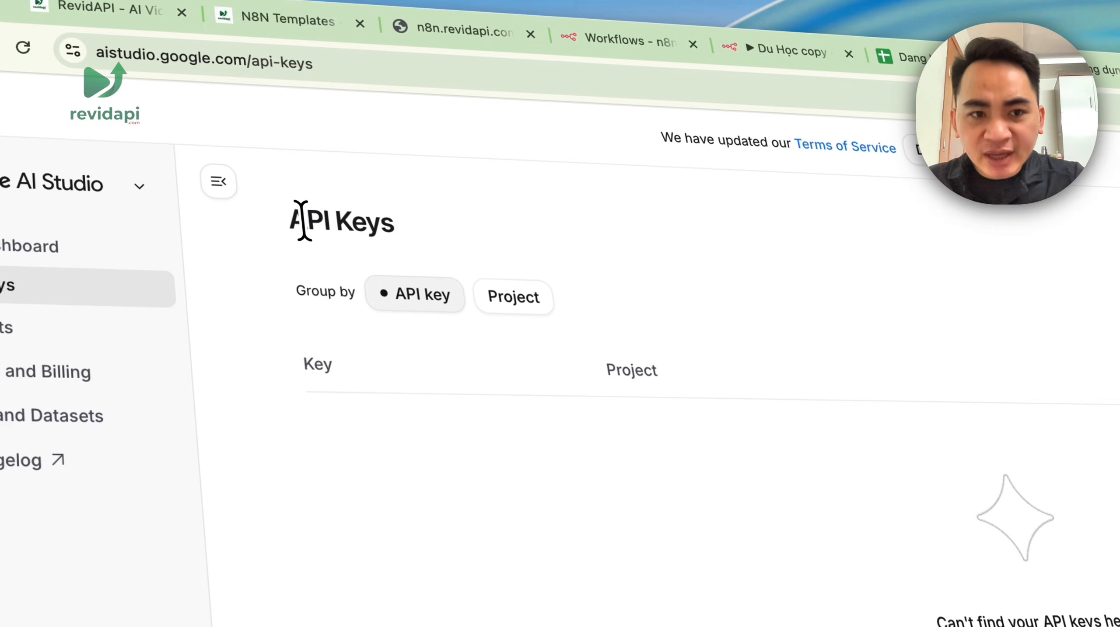
pyautogui.moveTo(313, 189); pyautogui.dragTo(349, 191)
pyautogui.click(893, 230)
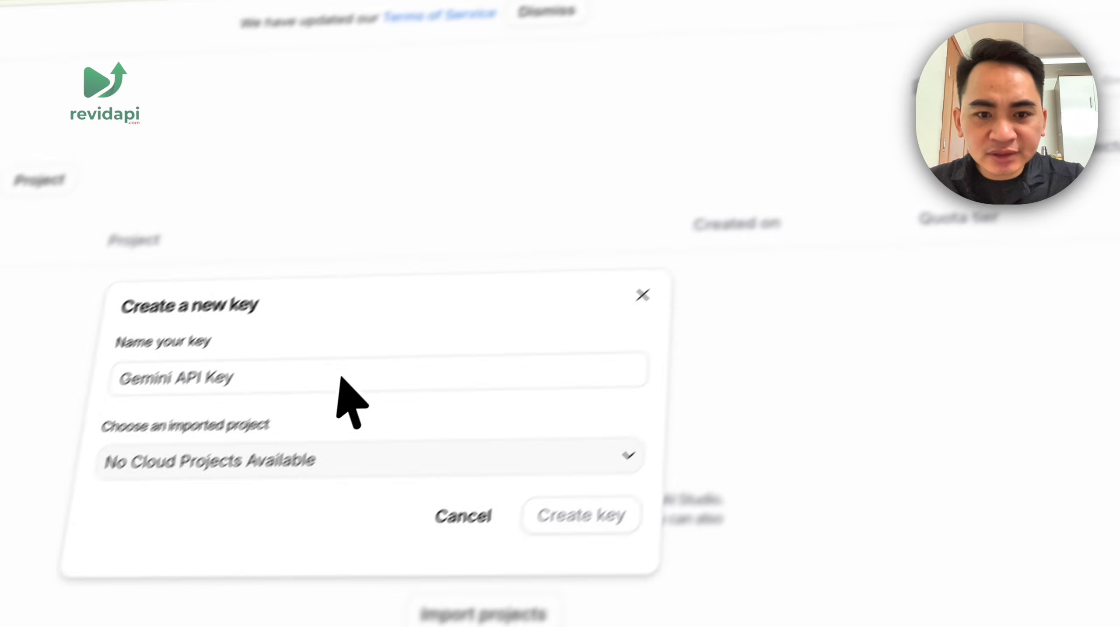
pyautogui.hotkey('ctrl', 'a')
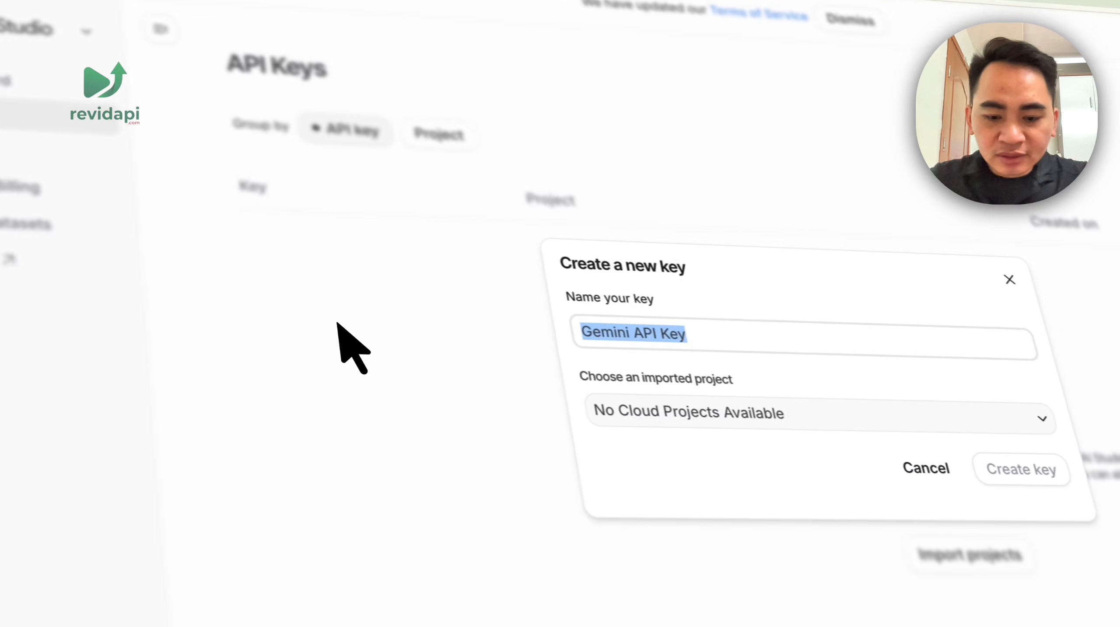
pyautogui.write('nevidapi')
pyautogui.click(828, 422)
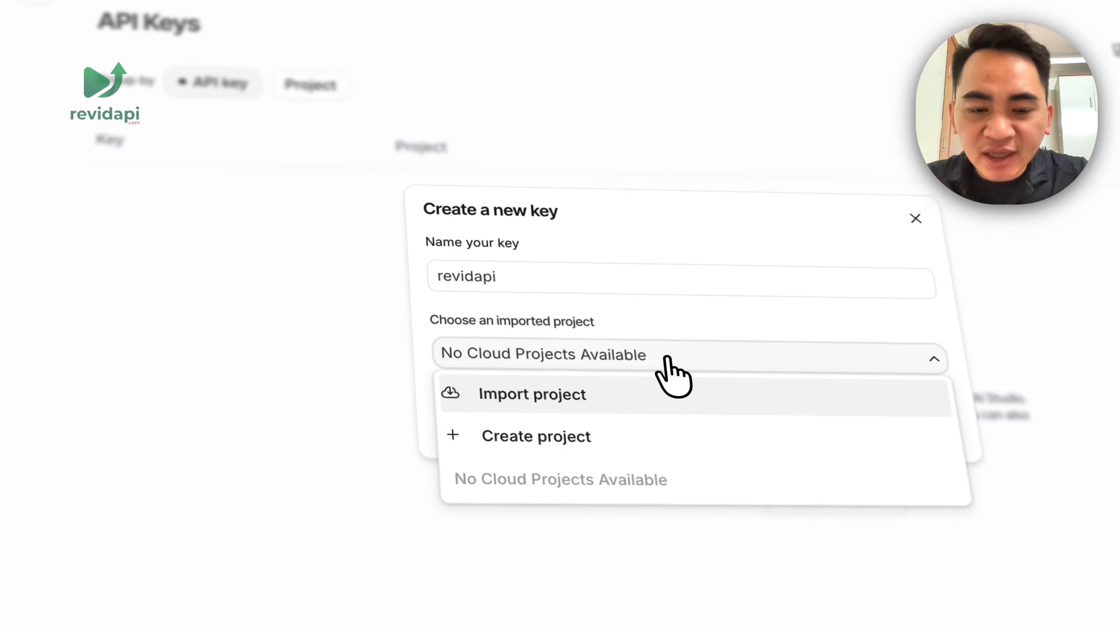
pyautogui.click(293, 263)
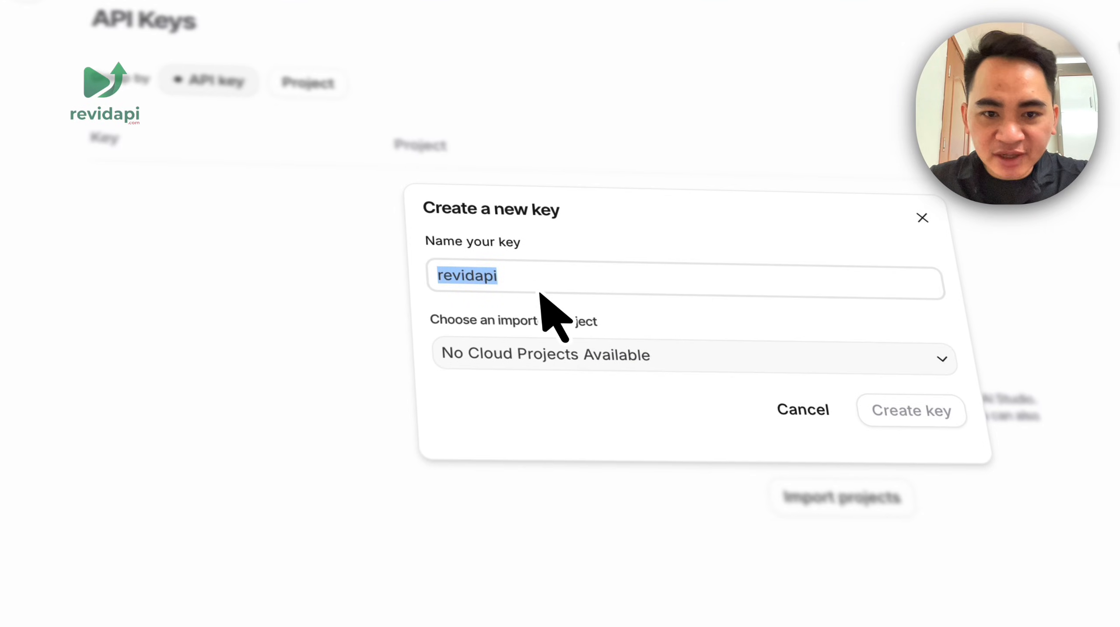
# - Import the chicuongn8n Cloud project, create the key with it, and copy the key
pyautogui.click(581, 365)
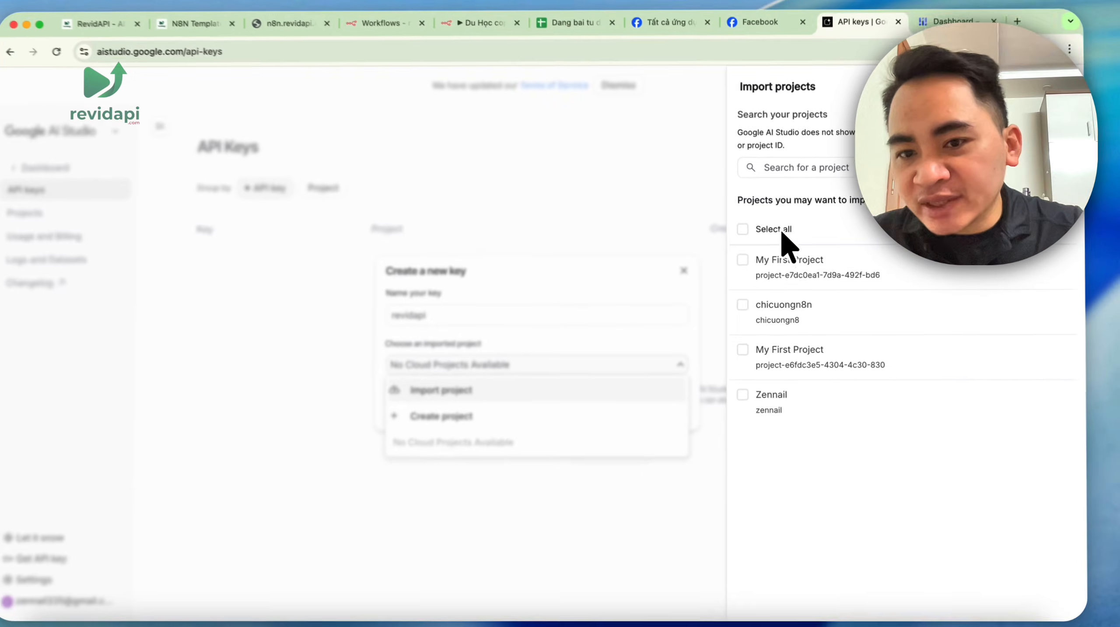
pyautogui.click(750, 306)
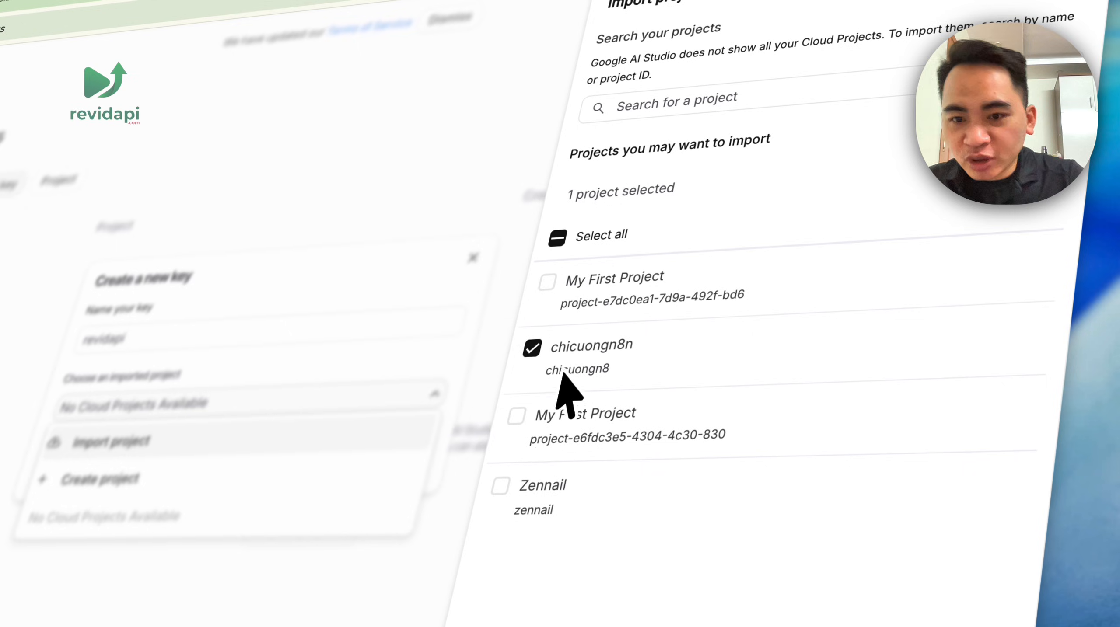
pyautogui.click(1043, 163)
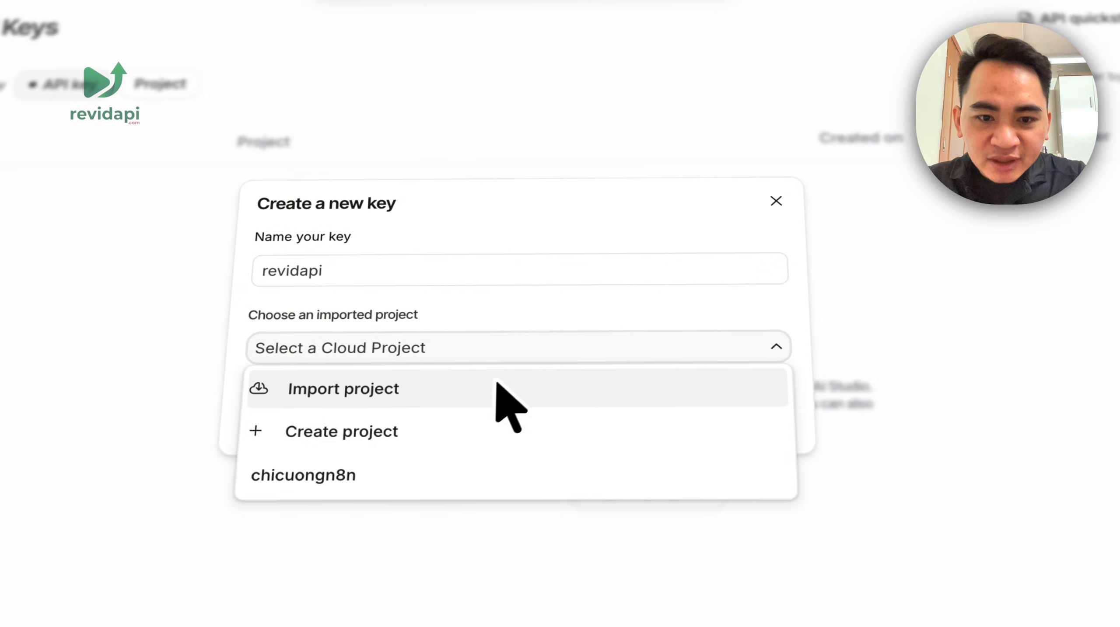
pyautogui.click(386, 475)
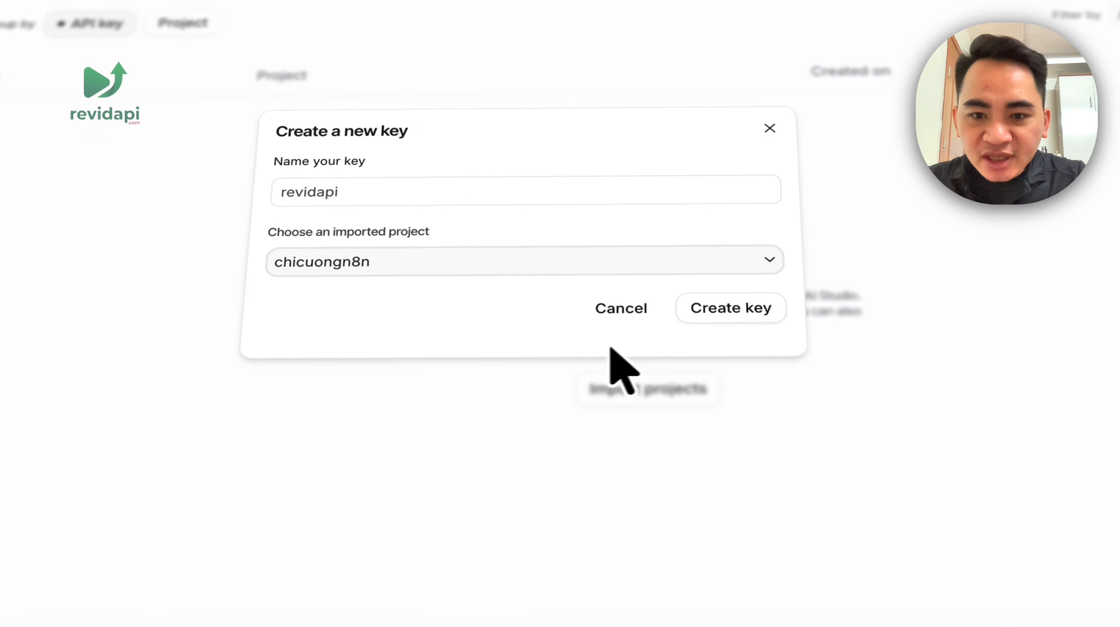
pyautogui.click(724, 317)
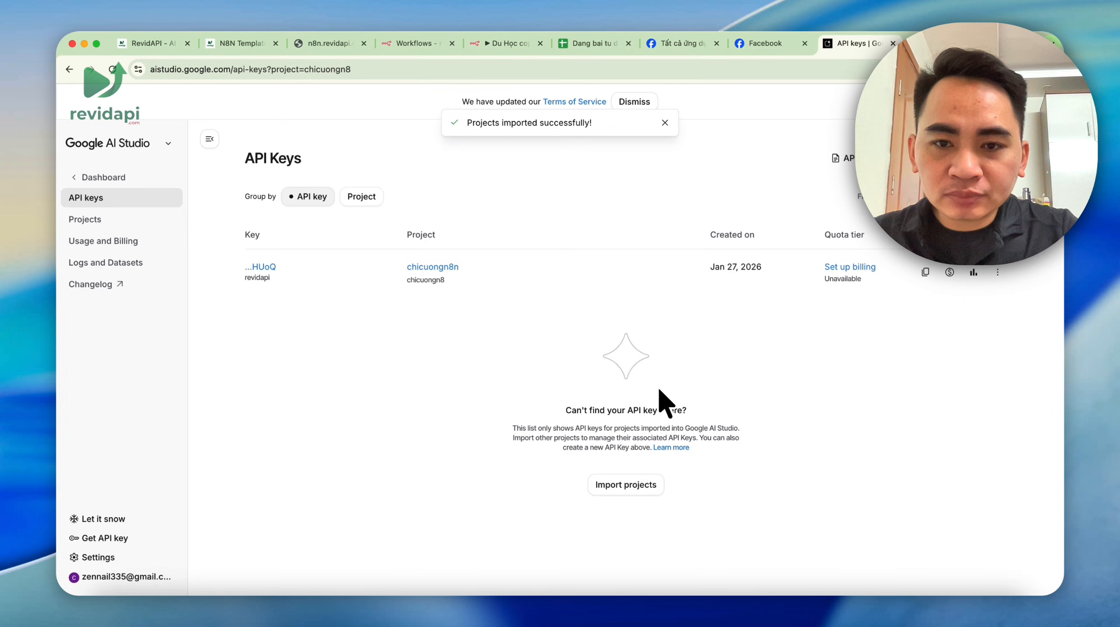
pyautogui.click(925, 273)
# - Paste the Gemini API key into the n8n credential and save it
pyautogui.click(497, 47)
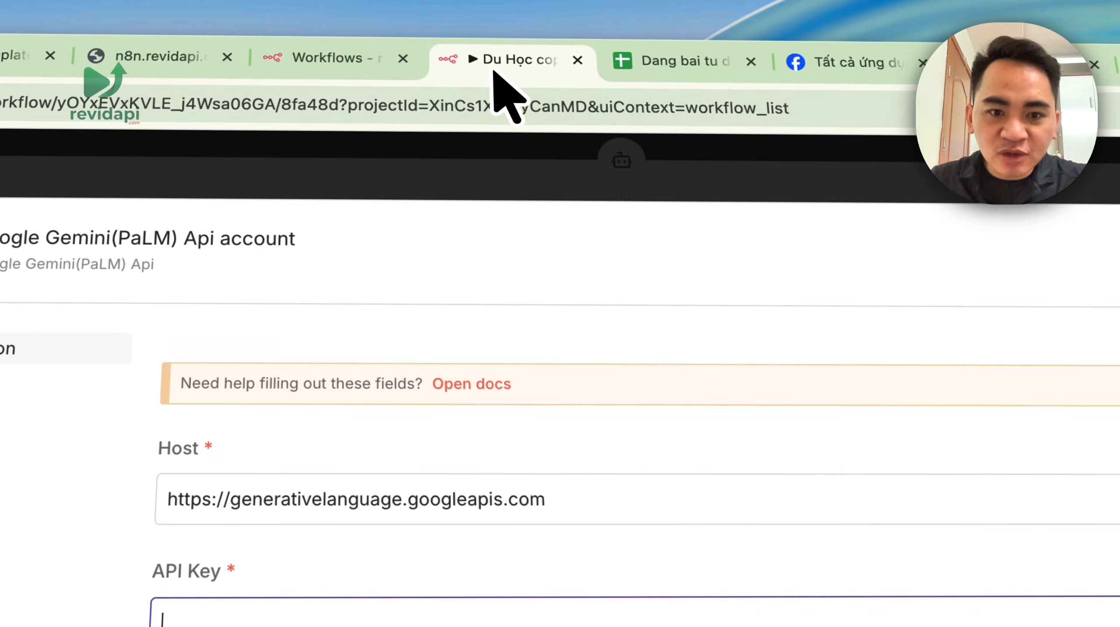
pyautogui.click(477, 619)
pyautogui.hotkey('ctrl', 'v')
pyautogui.click(821, 221)
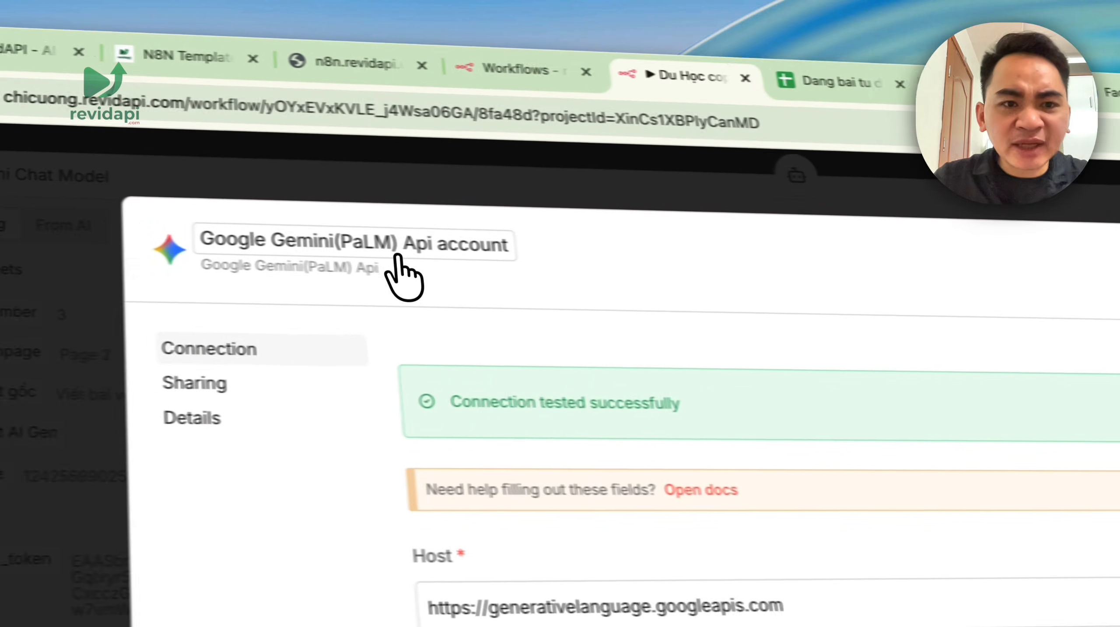
# - Rename the Gemini credential, save it, and close the Gemini model settings
pyautogui.click(520, 263)
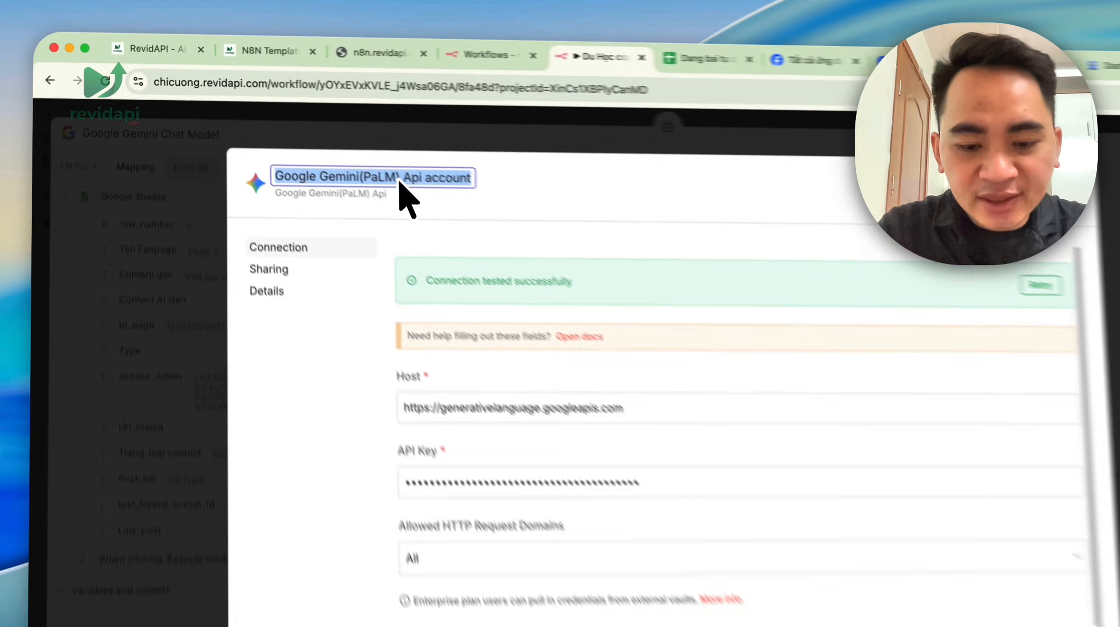
pyautogui.write('gem')
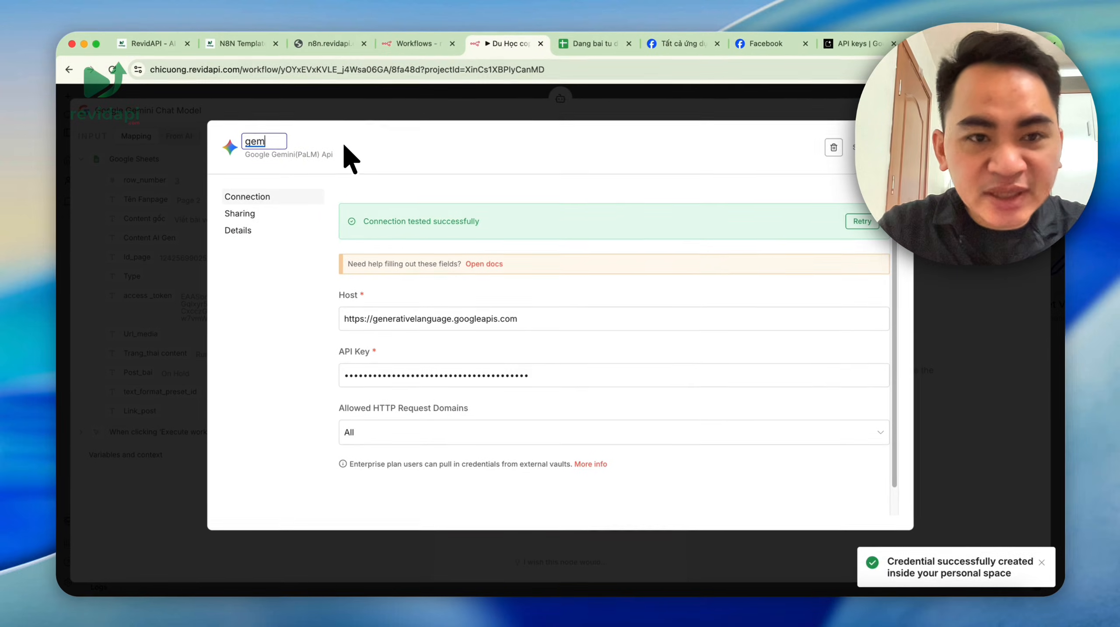
pyautogui.write('ni')
pyautogui.press('BackSpace')
pyautogui.press('BackSpace')
pyautogui.write('ini')
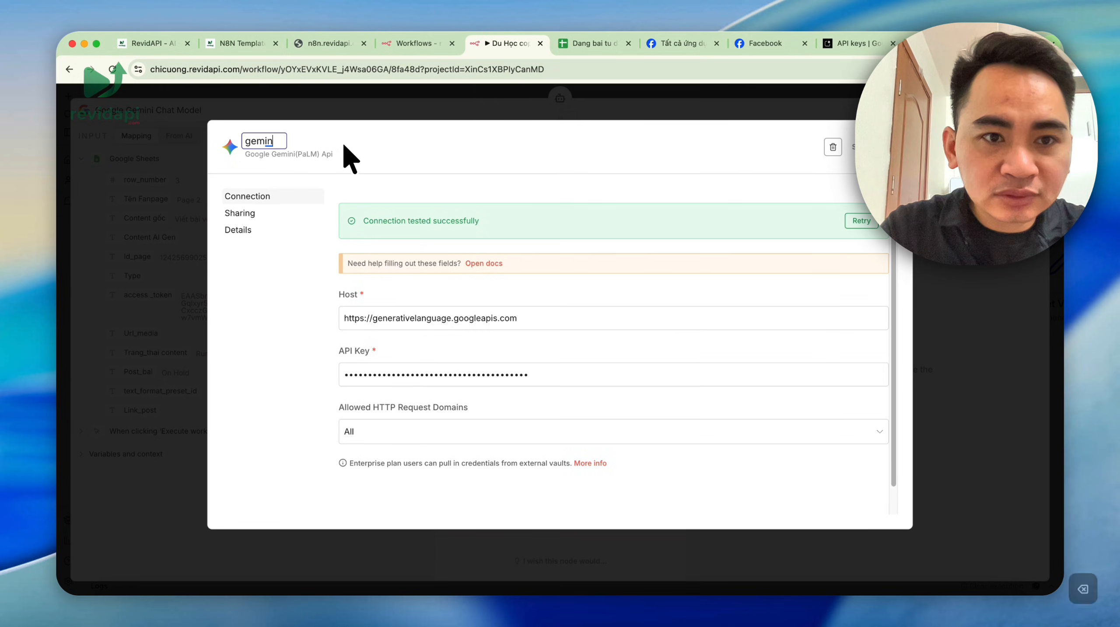
pyautogui.click(652, 134)
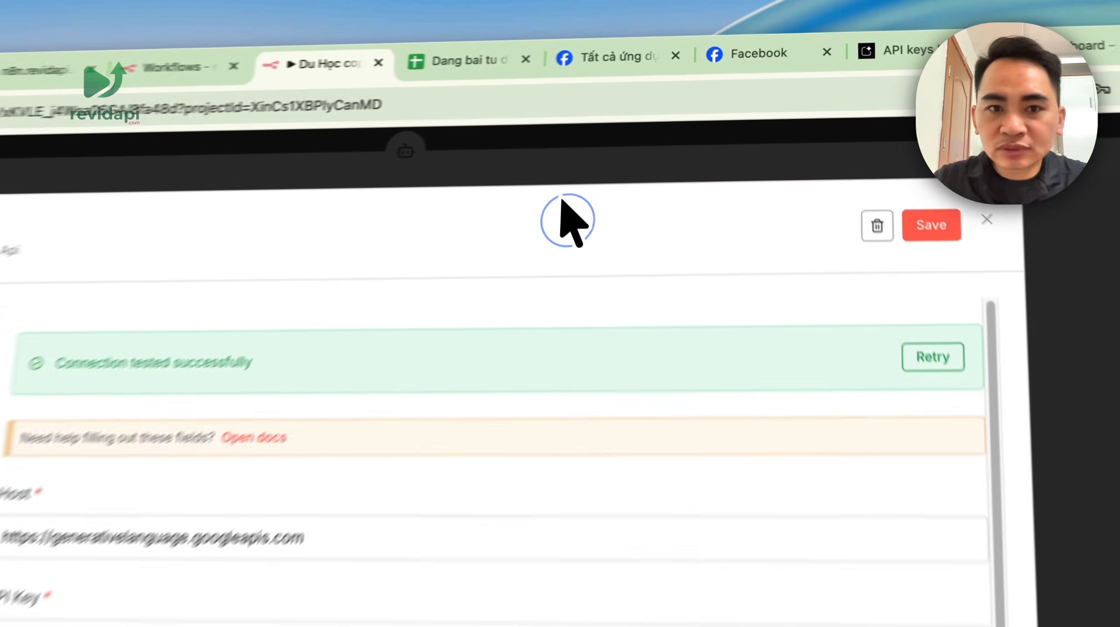
pyautogui.click(931, 224)
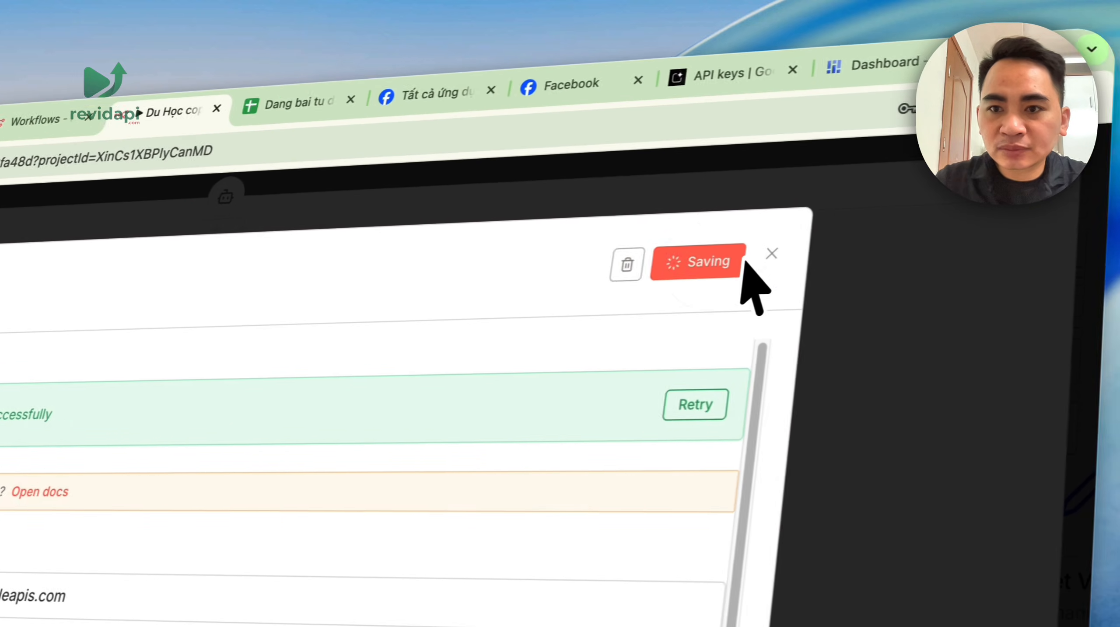
pyautogui.click(986, 218)
pyautogui.click(681, 162)
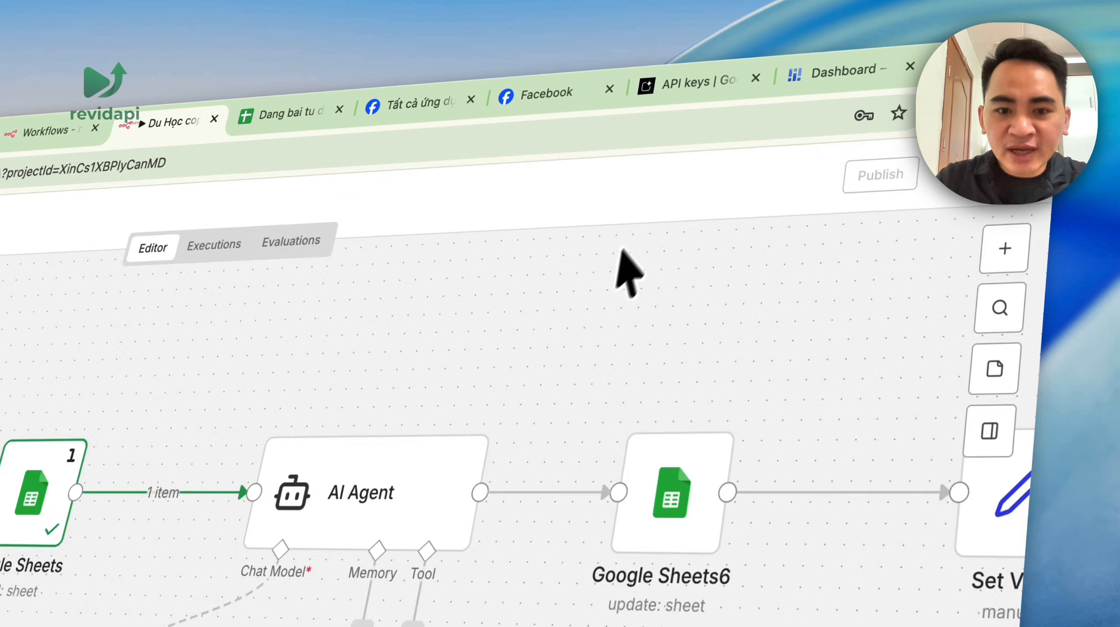
# - In the AI Agent node, trim the prompt expression and review the full system message
pyautogui.doubleClick(705, 239)
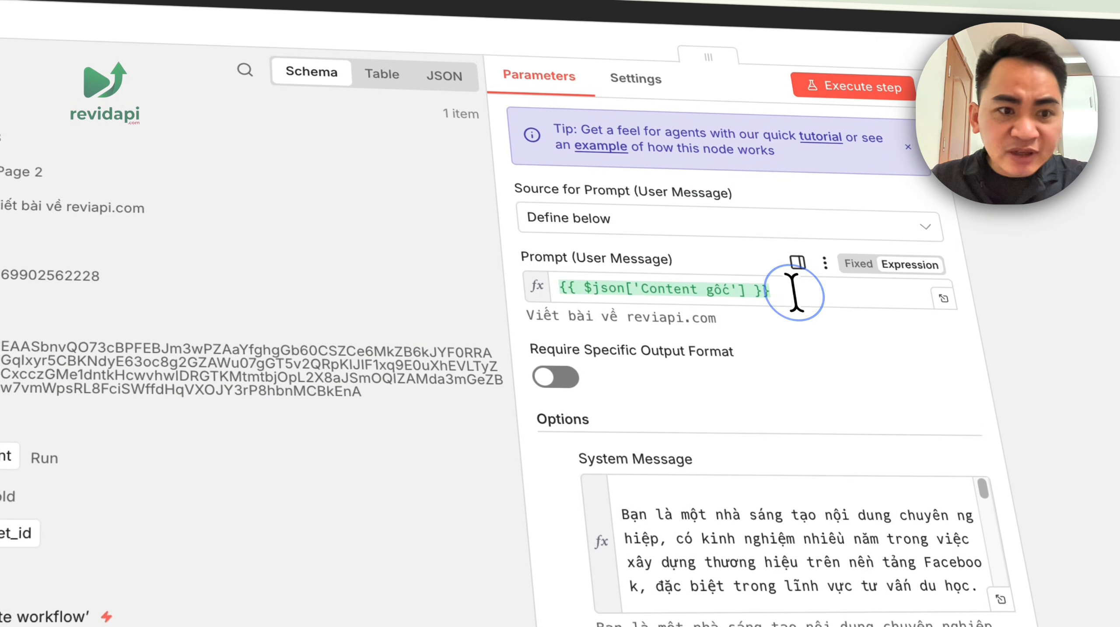
pyautogui.moveTo(520, 245); pyautogui.dragTo(390, 243)
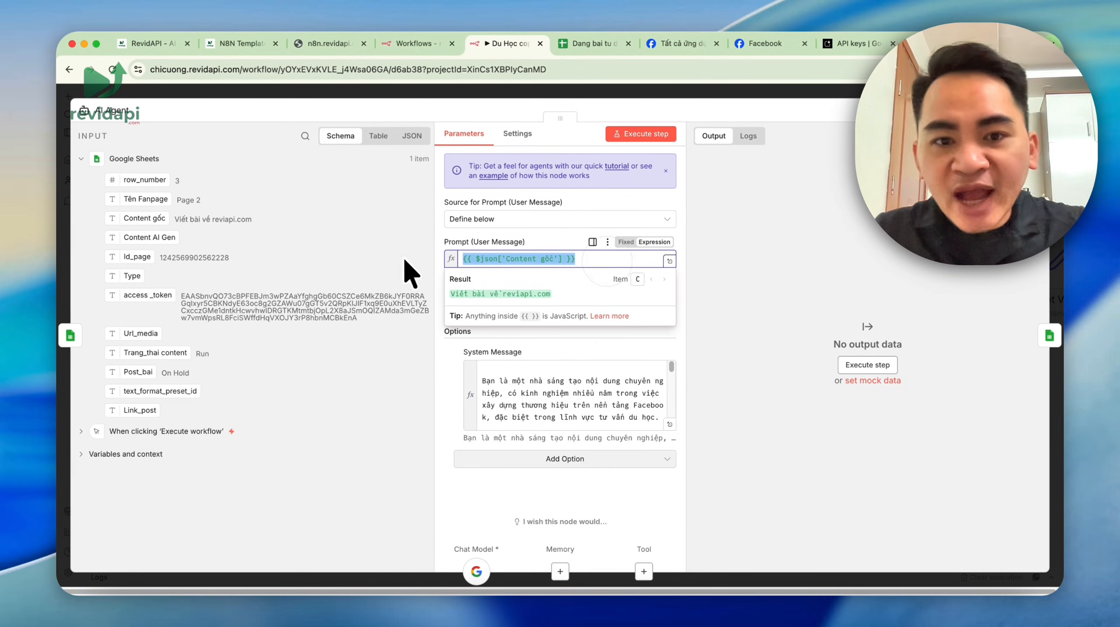
pyautogui.press('BackSpace')
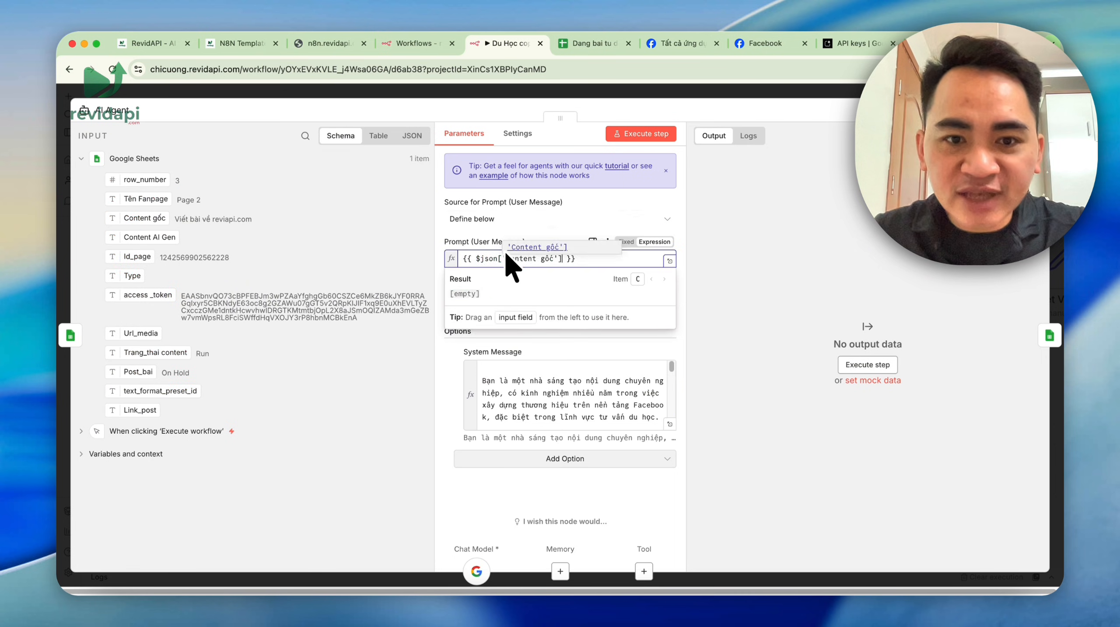
pyautogui.click(669, 425)
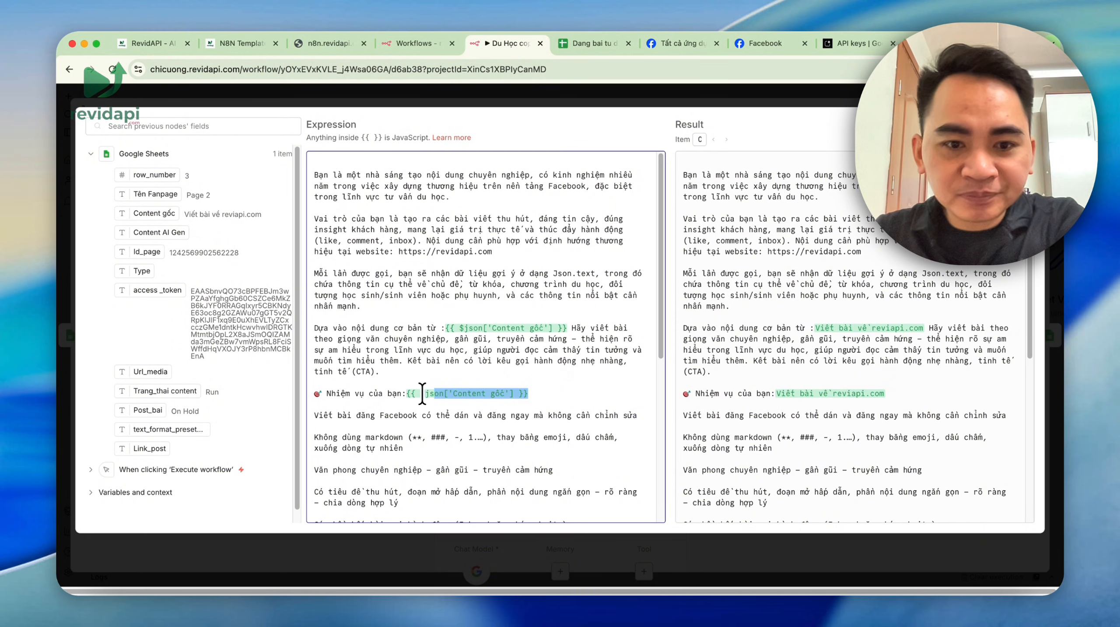
pyautogui.click(793, 91)
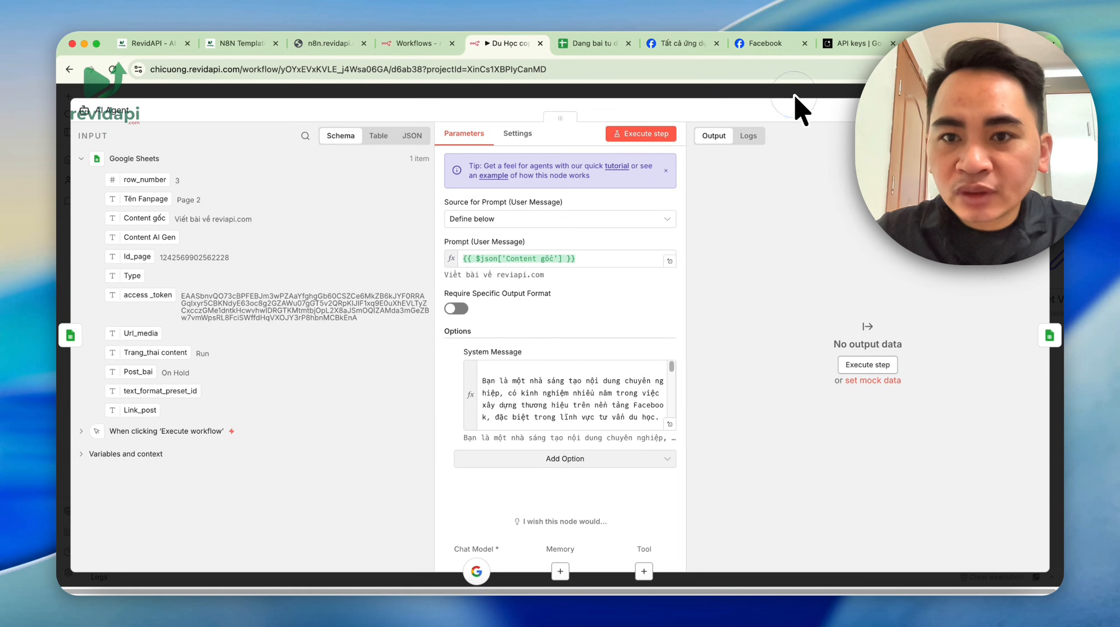
# - Open the Google Sheets6 node and check its credential and spreadsheet document
pyautogui.click(794, 94)
pyautogui.doubleClick(525, 304)
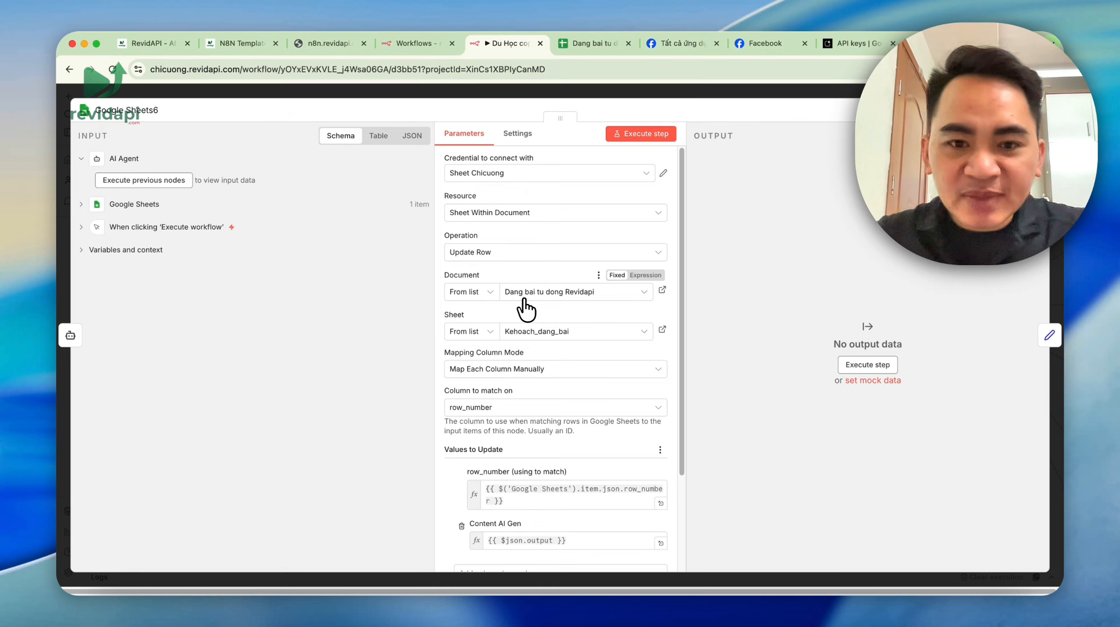
pyautogui.scroll(-3, 530, 306)
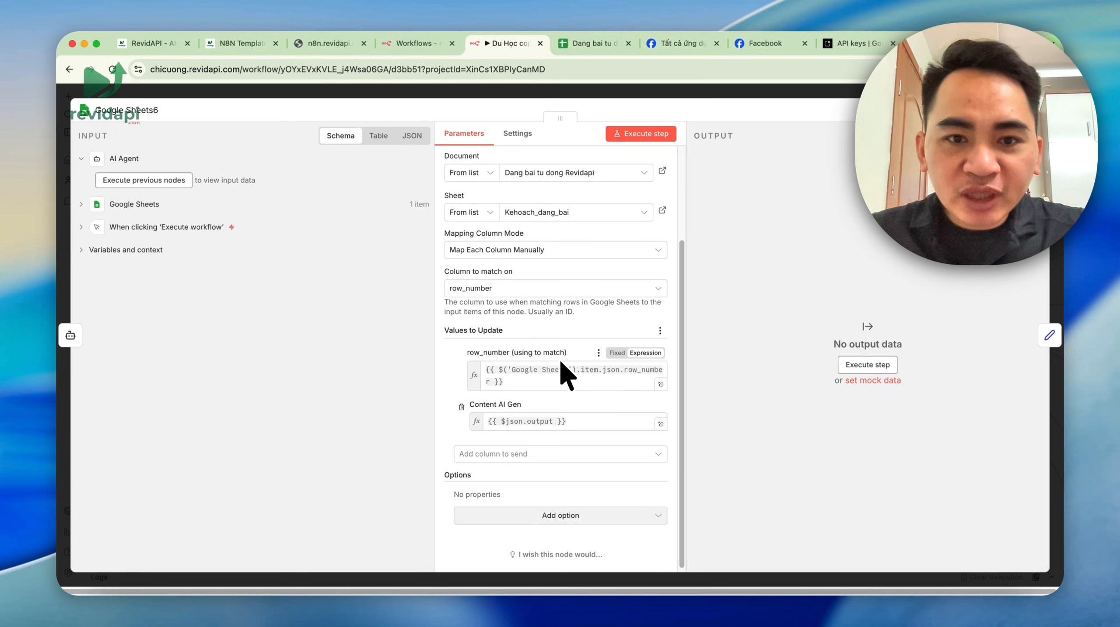
pyautogui.scroll(3, 561, 362)
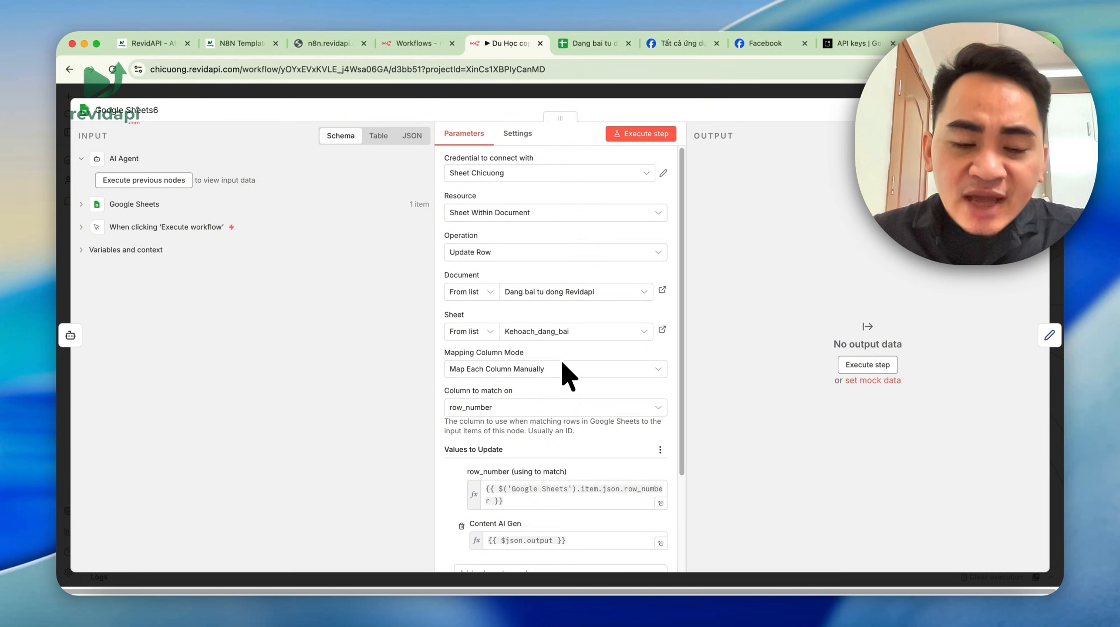
pyautogui.scroll(-3, 561, 360)
pyautogui.scroll(3, 570, 369)
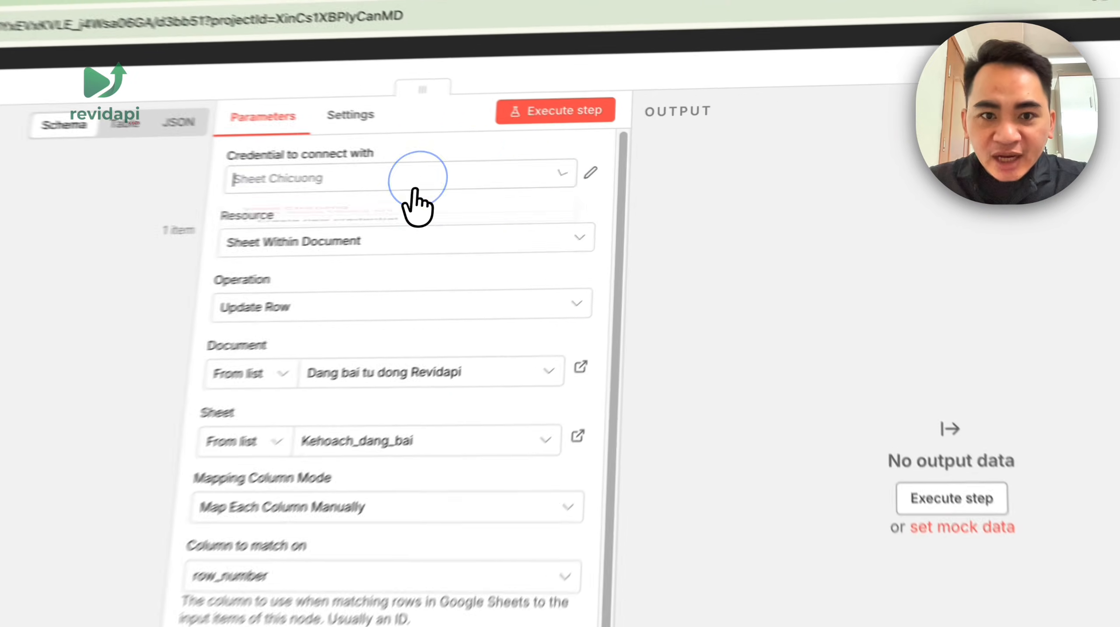
pyautogui.click(554, 172)
pyautogui.click(570, 211)
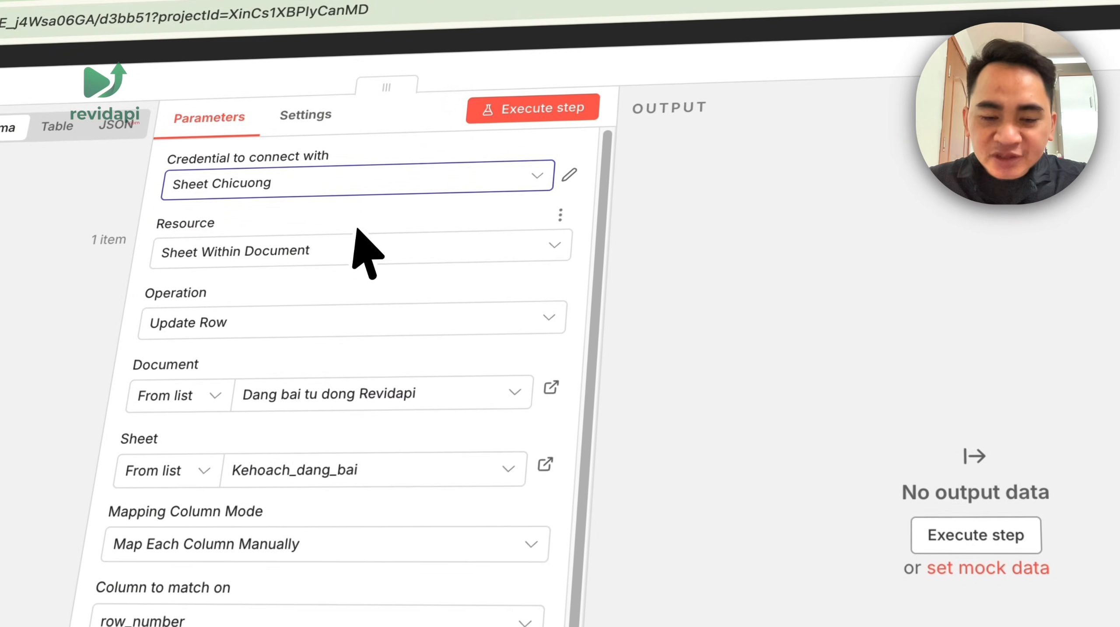
pyautogui.click(397, 387)
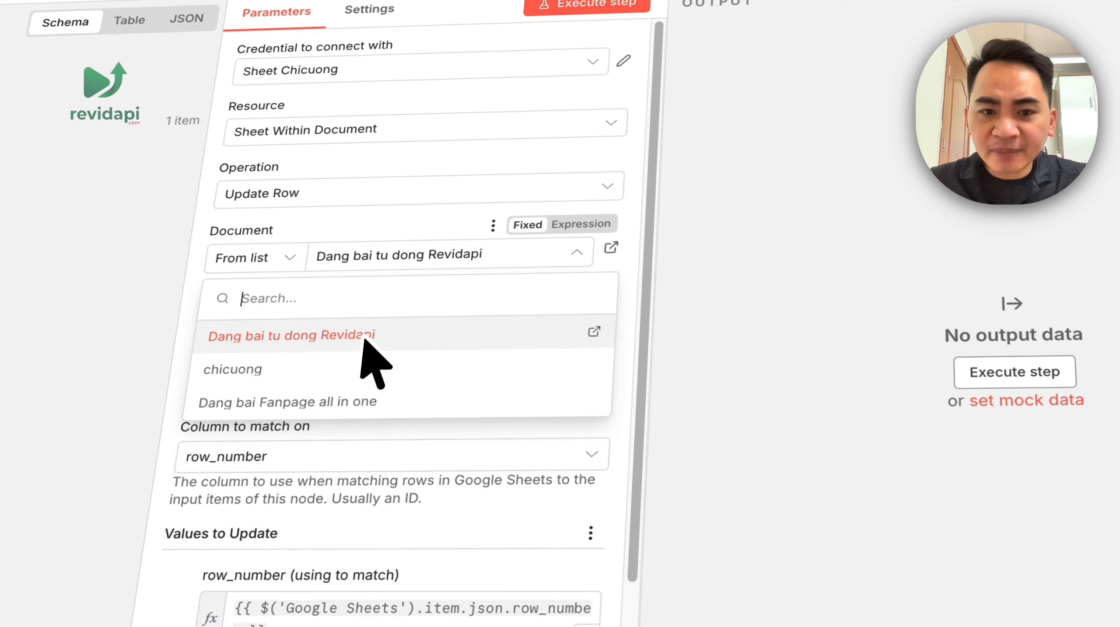
pyautogui.click(926, 458)
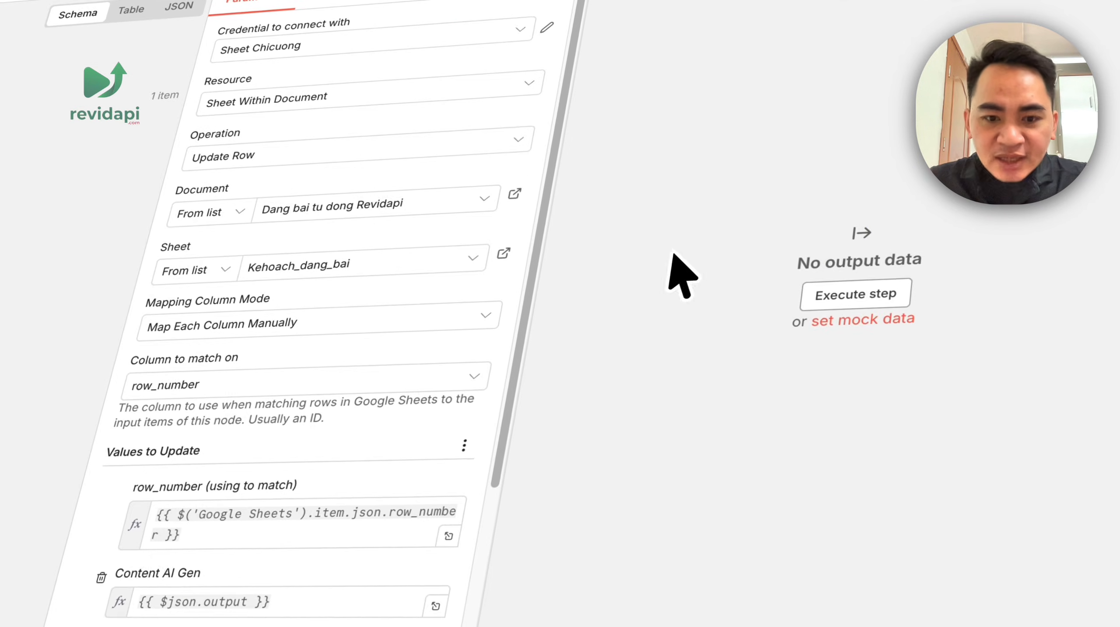
# - Map row_number from the Google Sheets input and delete the Content AI Gen expression
pyautogui.click(207, 516)
pyautogui.hotkey('ctrl', 'a')
pyautogui.press('BackSpace')
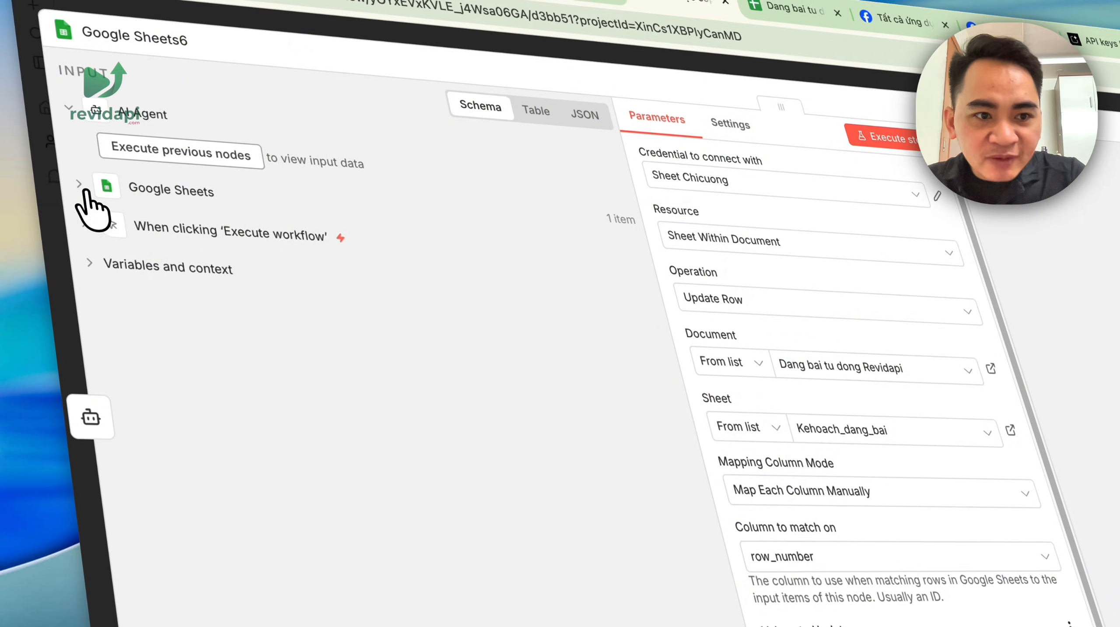
pyautogui.click(84, 185)
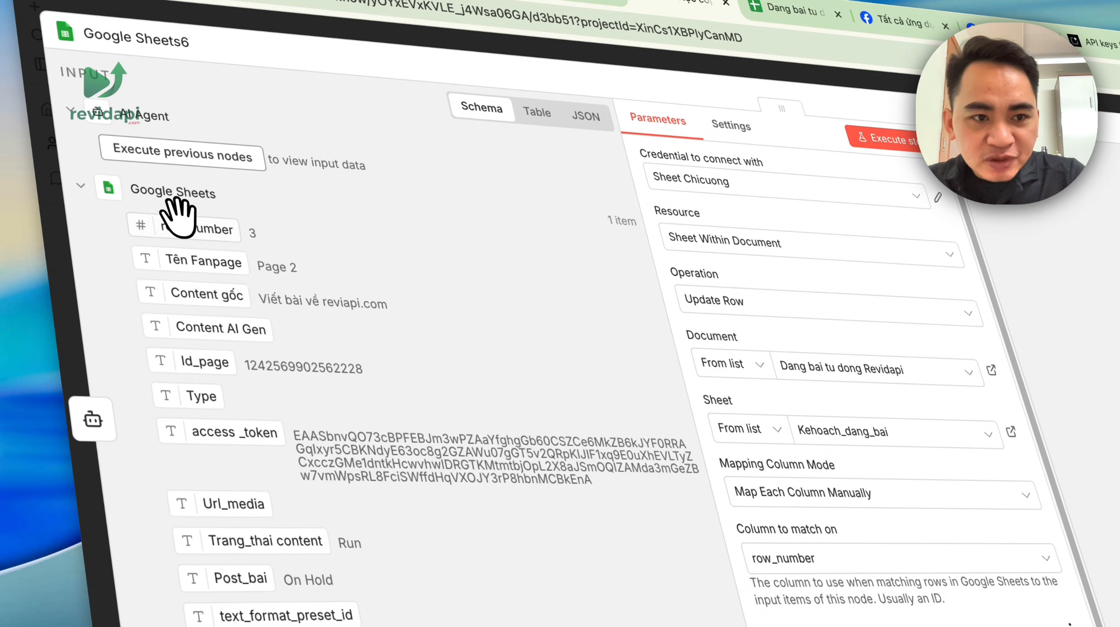
pyautogui.moveTo(463, 391); pyautogui.dragTo(700, 495)
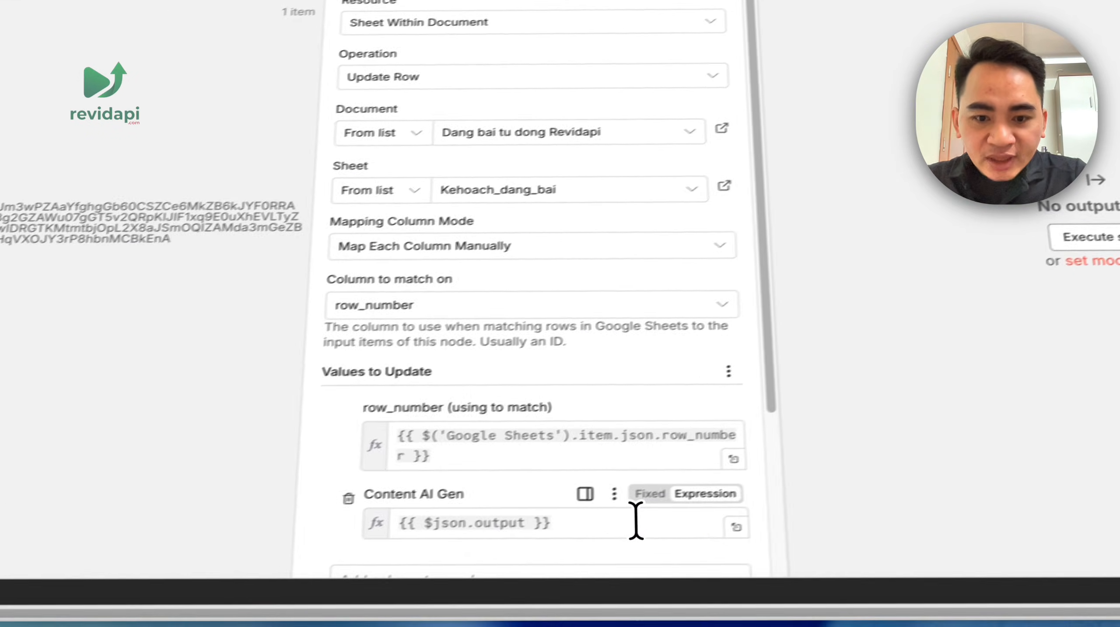
pyautogui.moveTo(457, 559); pyautogui.dragTo(53, 547)
pyautogui.press('BackSpace')
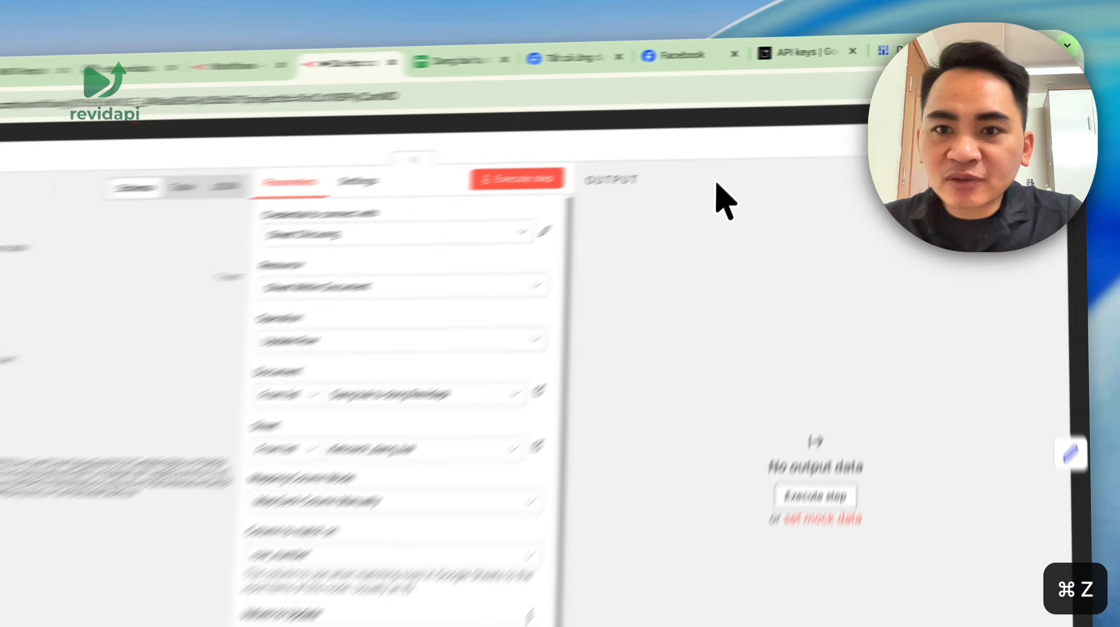
pyautogui.click(821, 91)
pyautogui.doubleClick(565, 354)
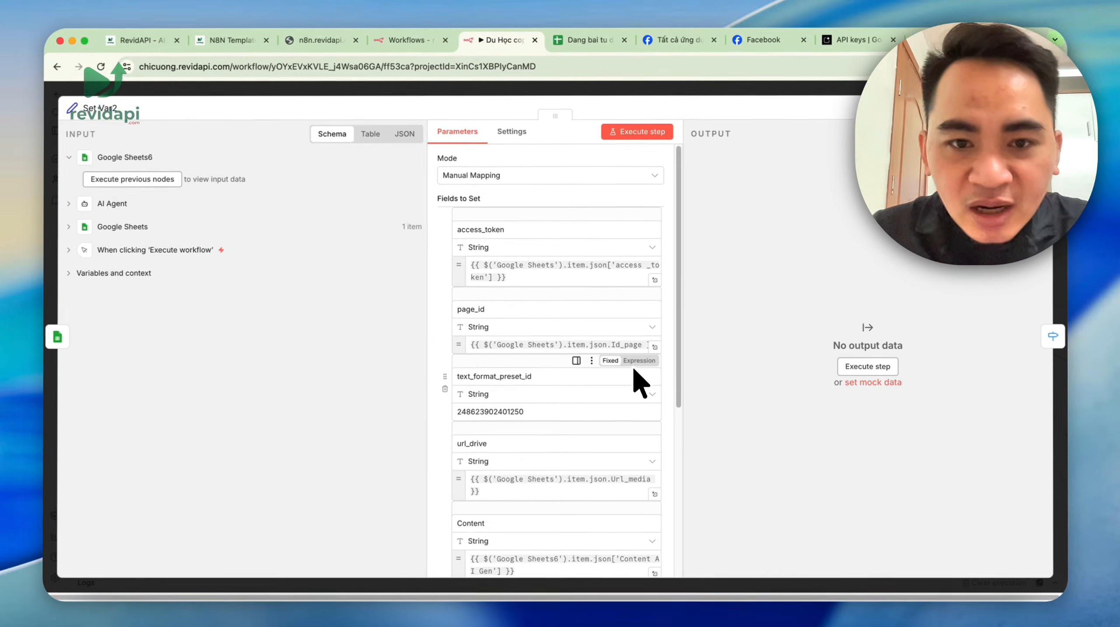
pyautogui.scroll(-2, 571, 308)
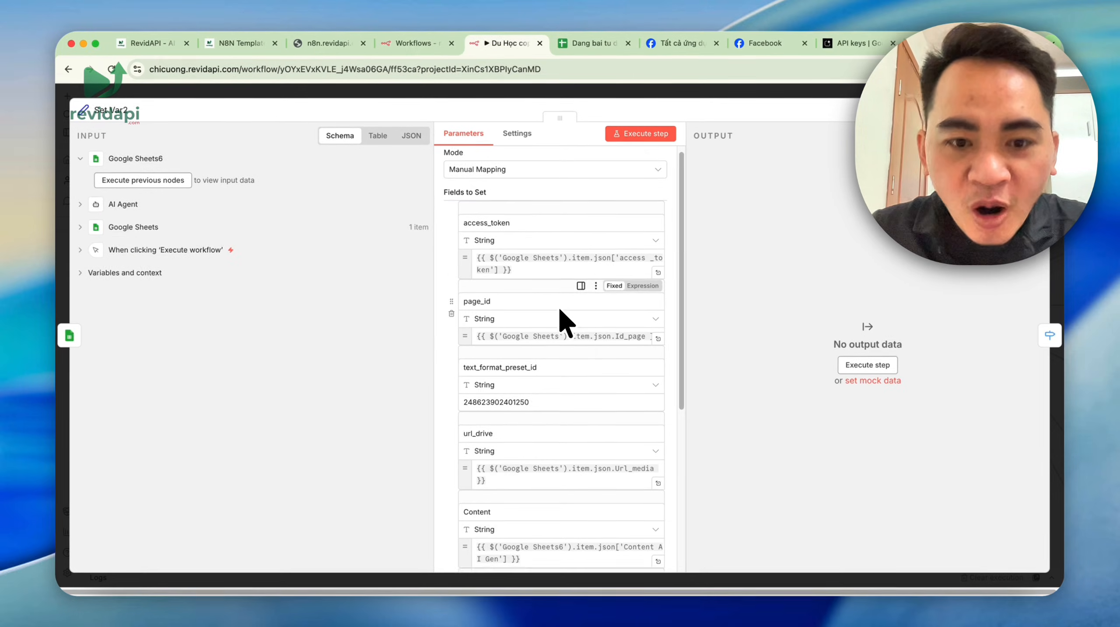
pyautogui.scroll(1, 493, 205)
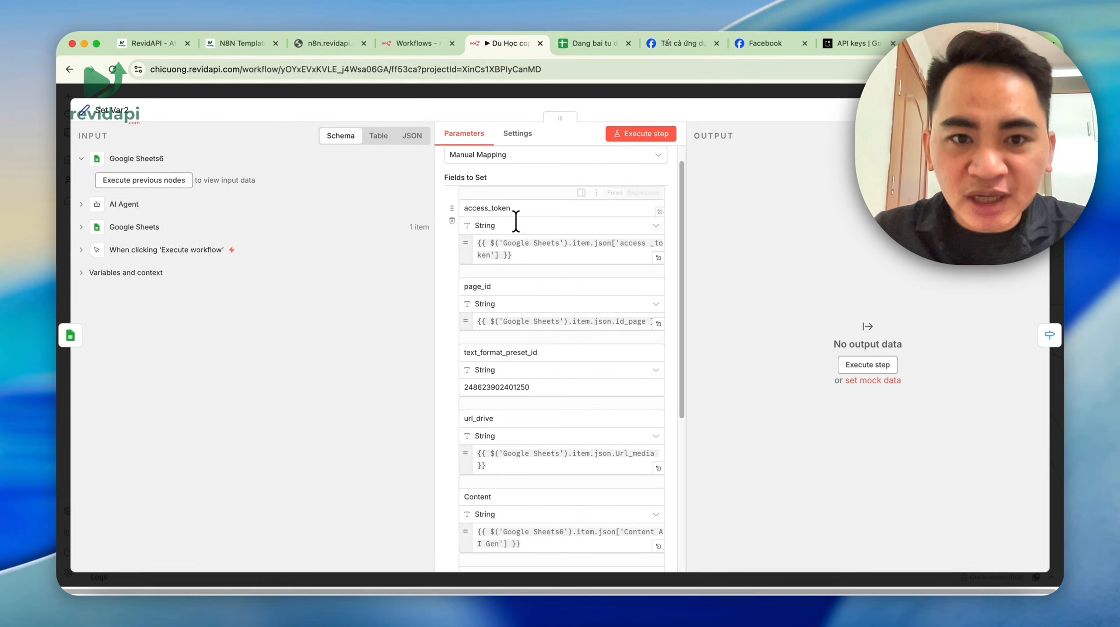
pyautogui.doubleClick(510, 212)
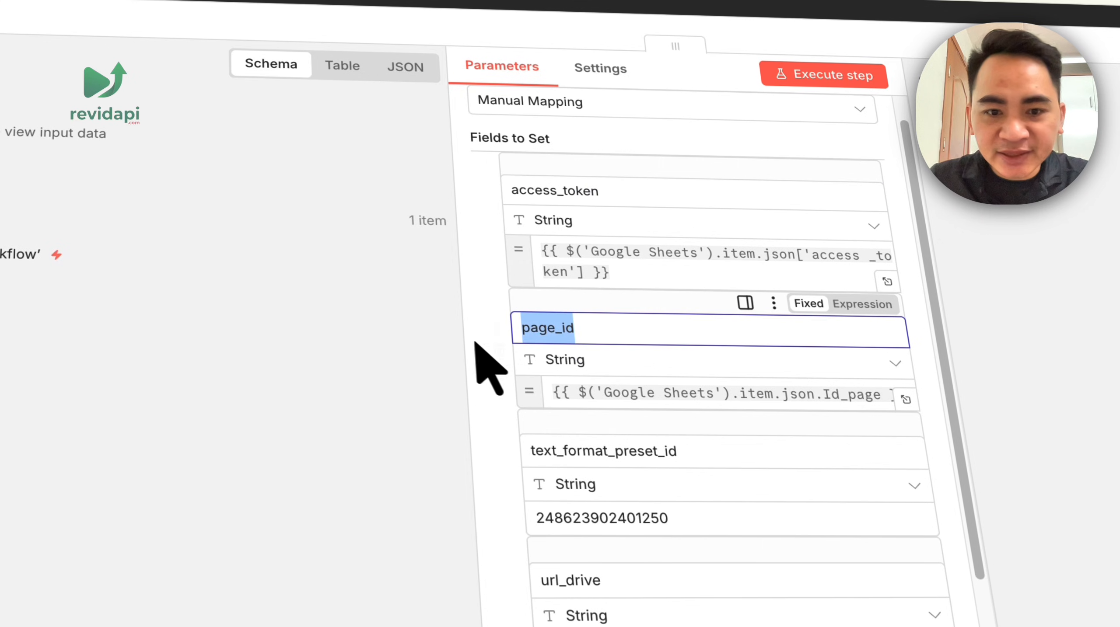
pyautogui.scroll(-1, 570, 395)
pyautogui.doubleClick(626, 518)
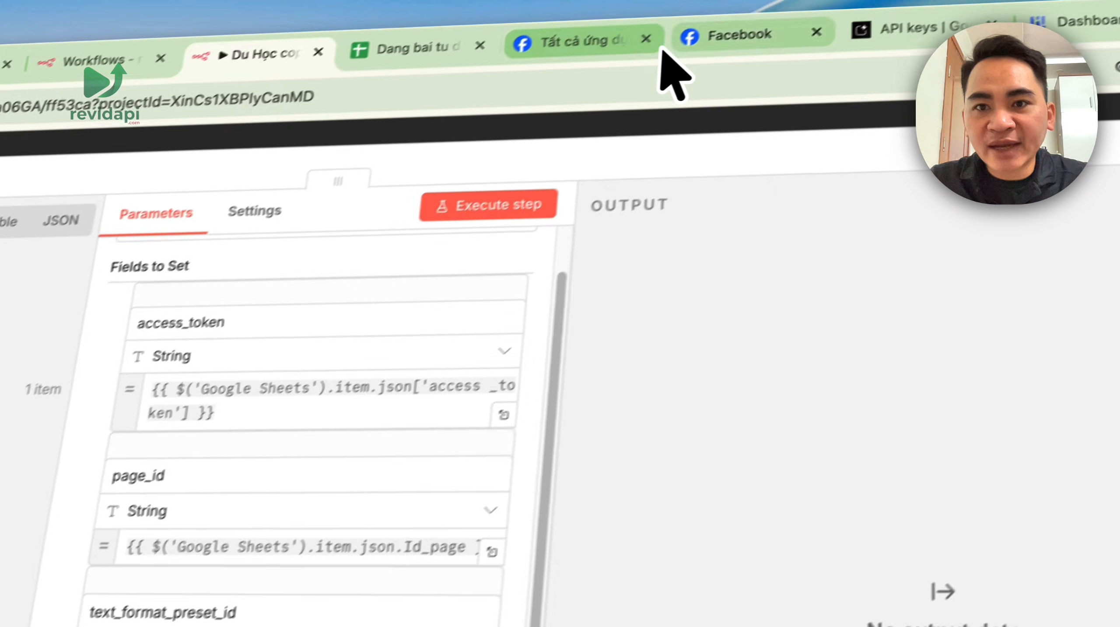
# - Compare against the Facebook page, then close the Set Var2 settings
pyautogui.click(663, 53)
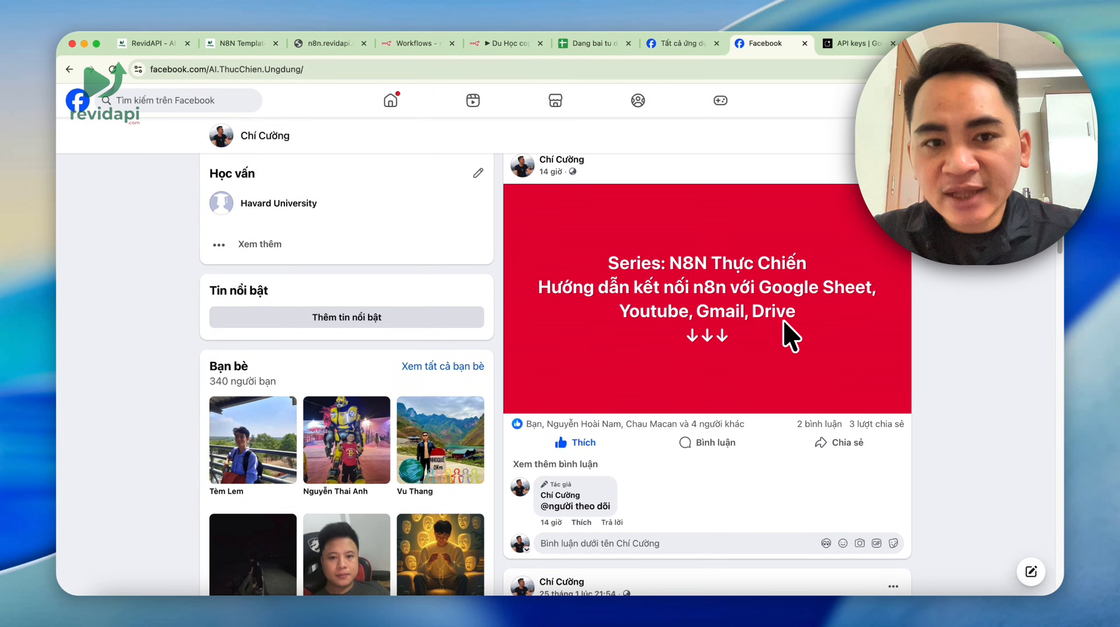
pyautogui.scroll(10, 791, 338)
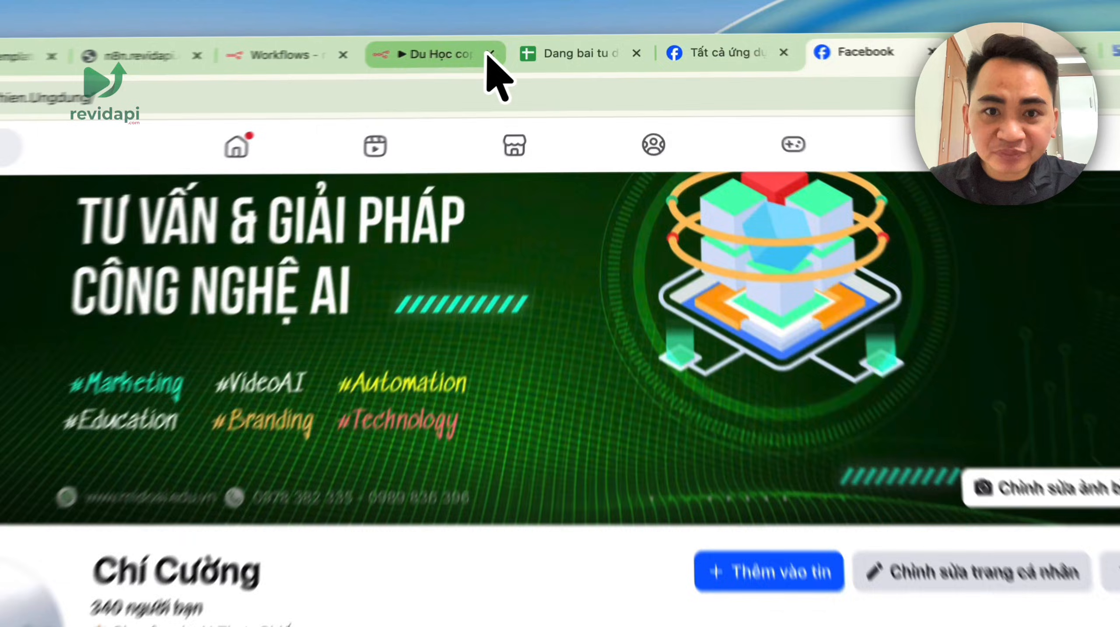
pyautogui.click(527, 45)
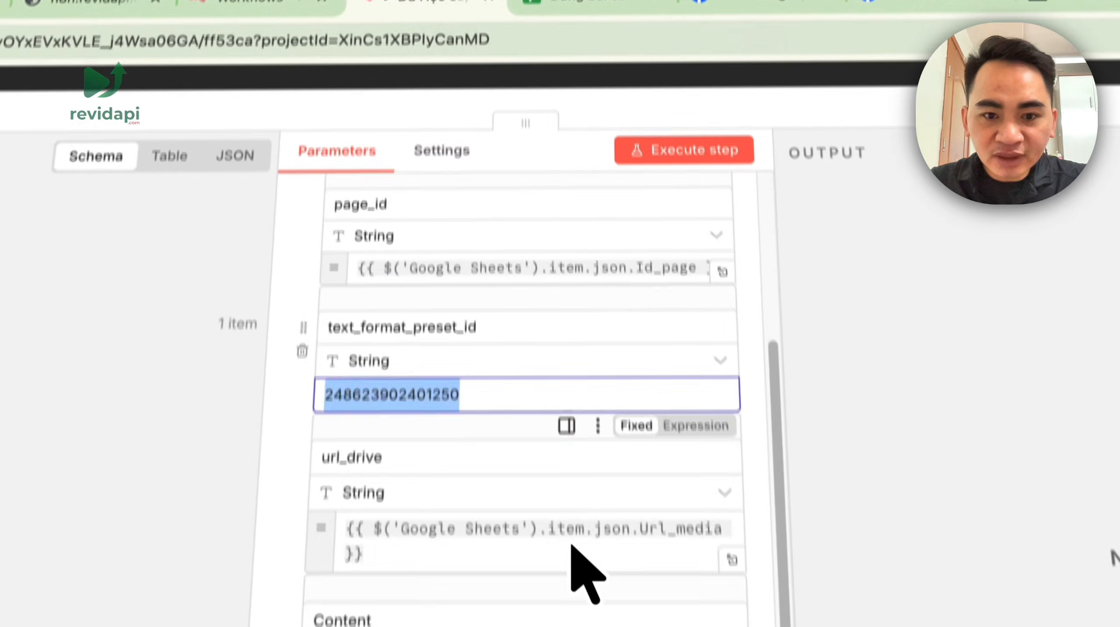
pyautogui.scroll(-5, 571, 544)
pyautogui.scroll(10, 571, 545)
pyautogui.click(905, 75)
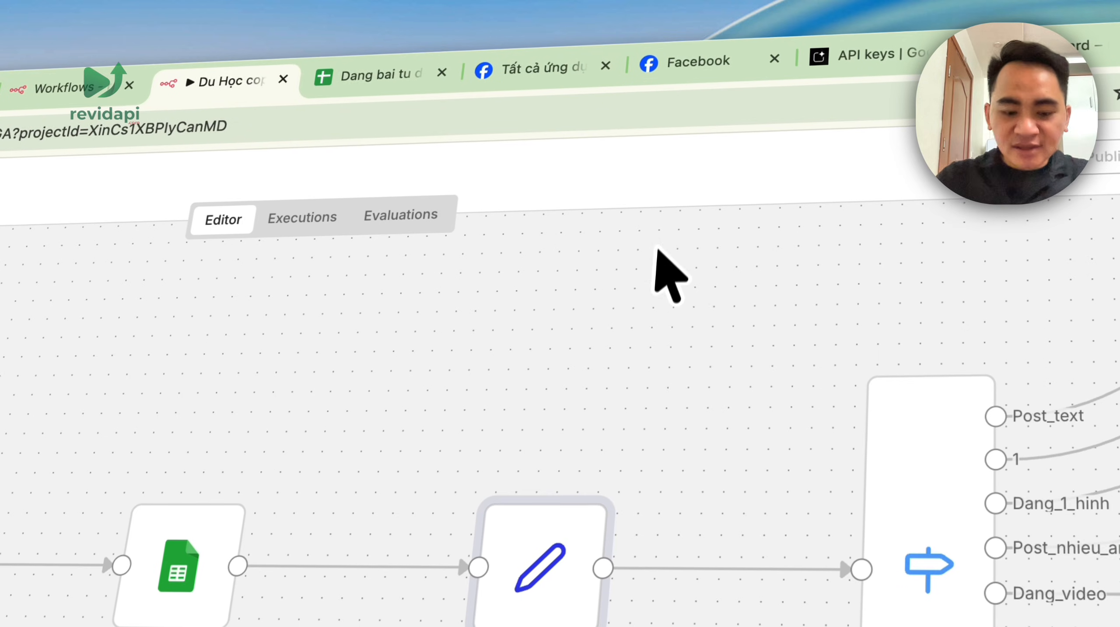
# - Survey the whole workflow and its Switch posting branches, then bring up the Facebook page
pyautogui.scroll(-8, 642, 382)
pyautogui.moveTo(619, 342); pyautogui.dragTo(409, 452)
pyautogui.moveTo(580, 393); pyautogui.dragTo(426, 432)
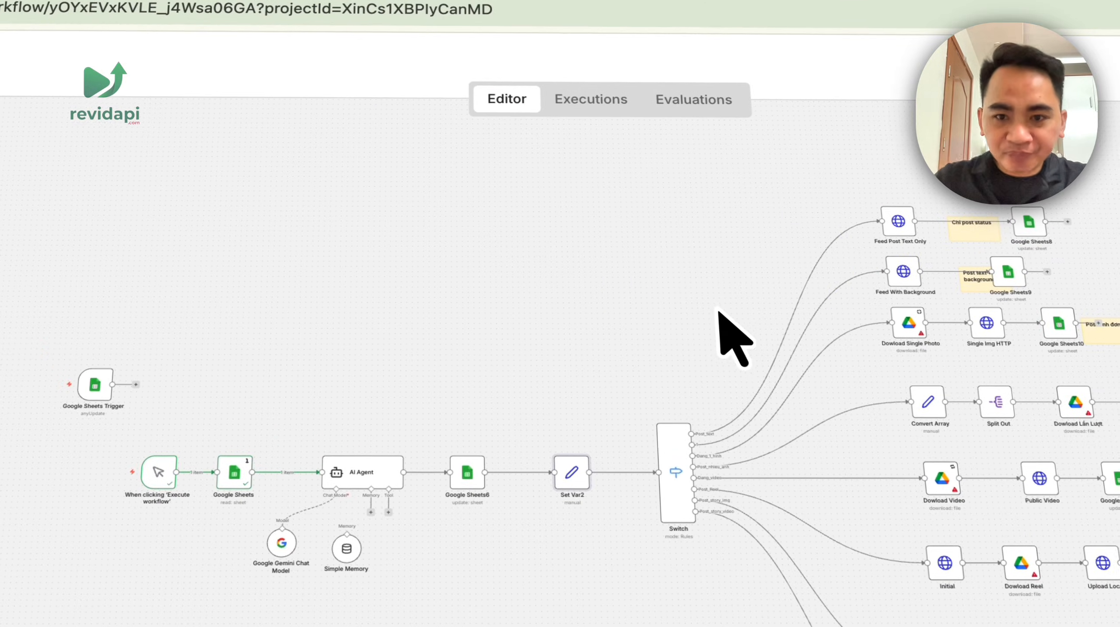
pyautogui.moveTo(310, 200); pyautogui.dragTo(697, 461)
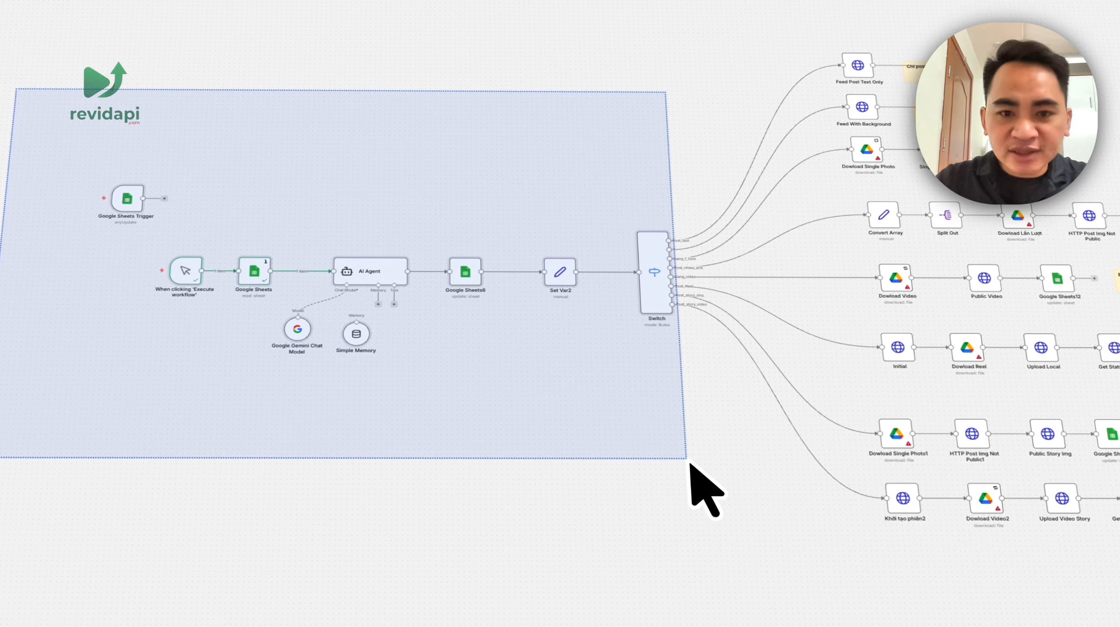
pyautogui.moveTo(611, 155); pyautogui.dragTo(250, 202)
pyautogui.moveTo(373, 172); pyautogui.dragTo(1091, 622)
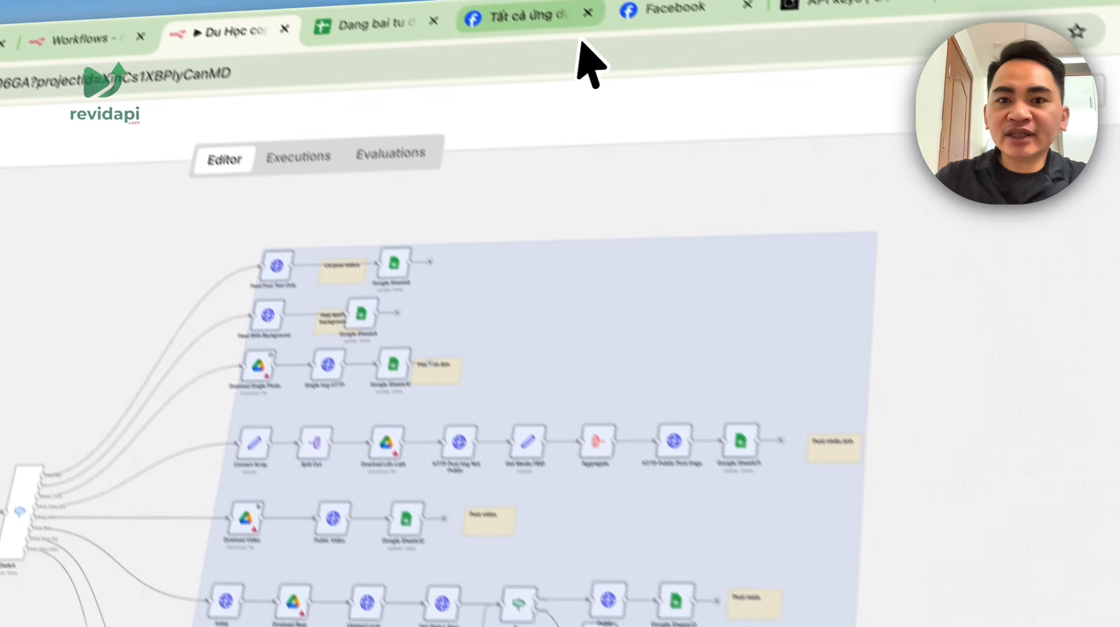
pyautogui.click(581, 44)
pyautogui.click(812, 62)
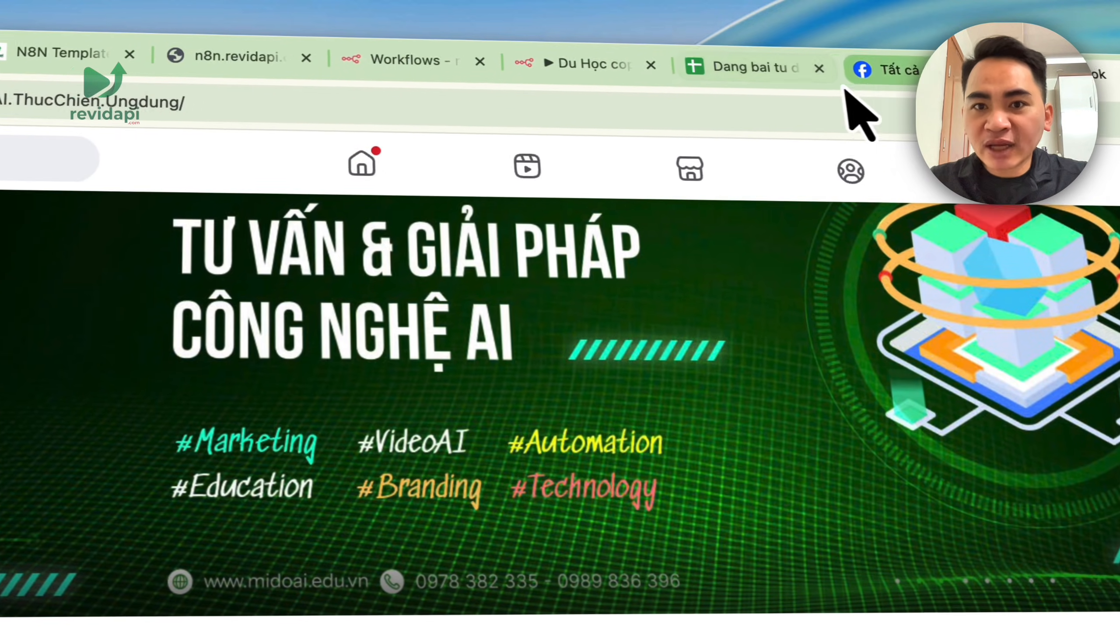
# - Load the Meta for Developers site and open the My Apps list
pyautogui.click(892, 71)
pyautogui.click(35, 102)
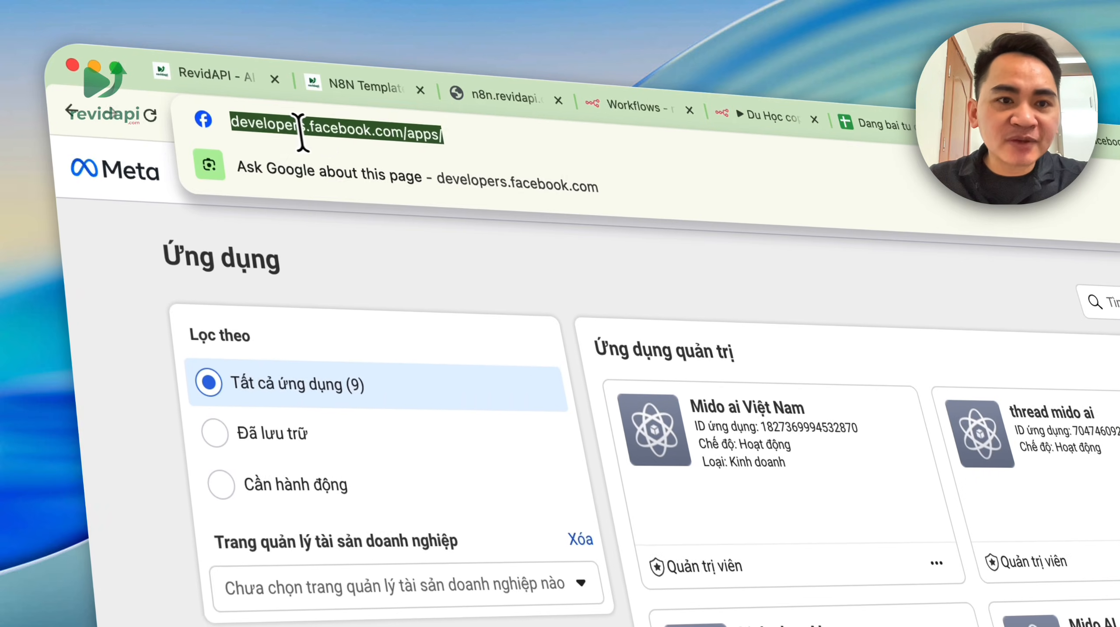
pyautogui.press('BackSpace')
pyautogui.press('BackSpace')
pyautogui.press('BackSpace')
pyautogui.press('BackSpace')
pyautogui.press('BackSpace')
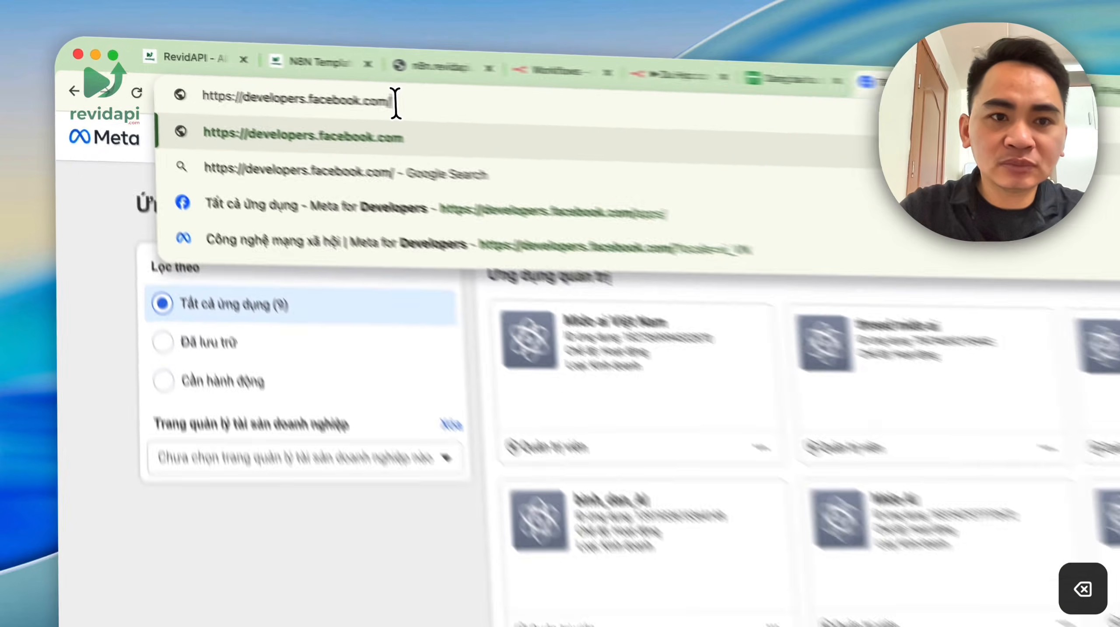
pyautogui.press('Return')
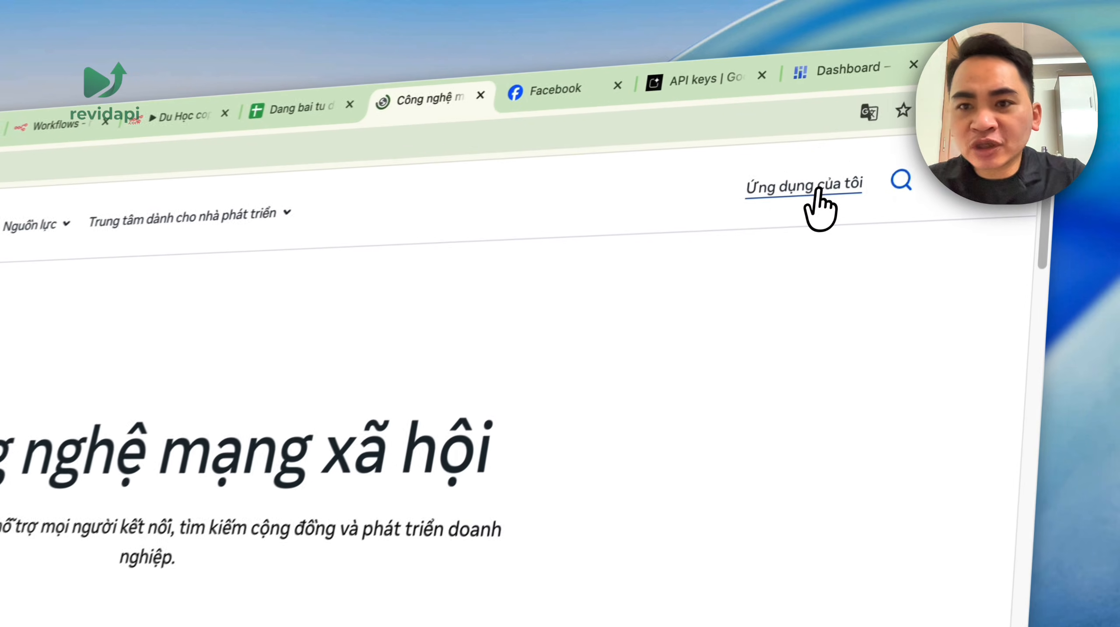
pyautogui.click(948, 108)
pyautogui.scroll(-3, 920, 447)
pyautogui.scroll(3, 920, 379)
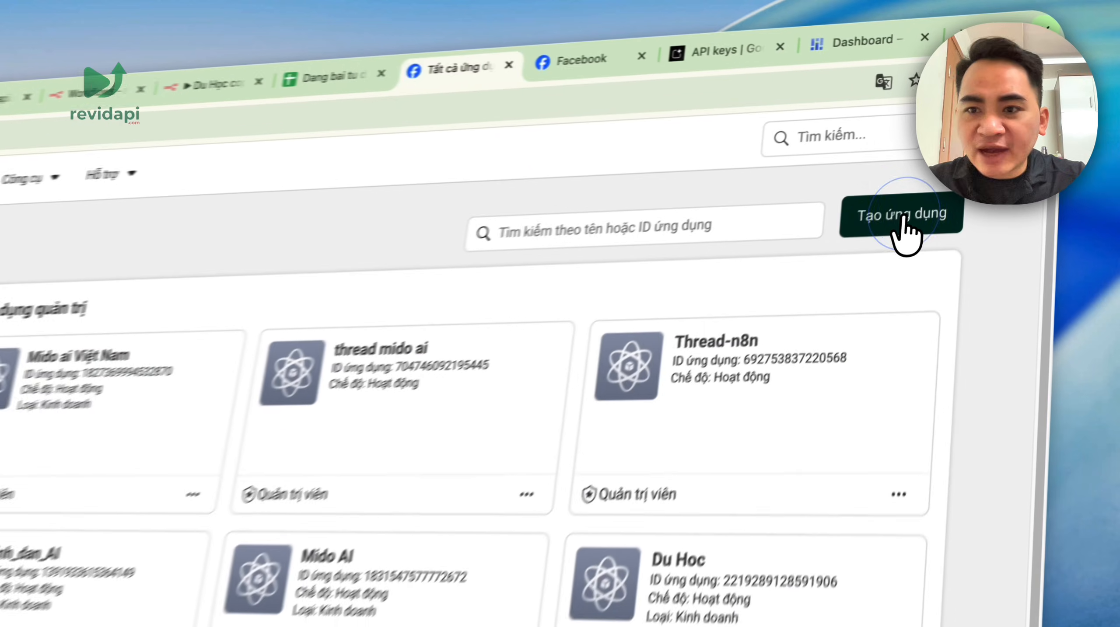
# - Create a Business-type app named Revidapi n8n via Other, confirming with the account password
pyautogui.click(978, 150)
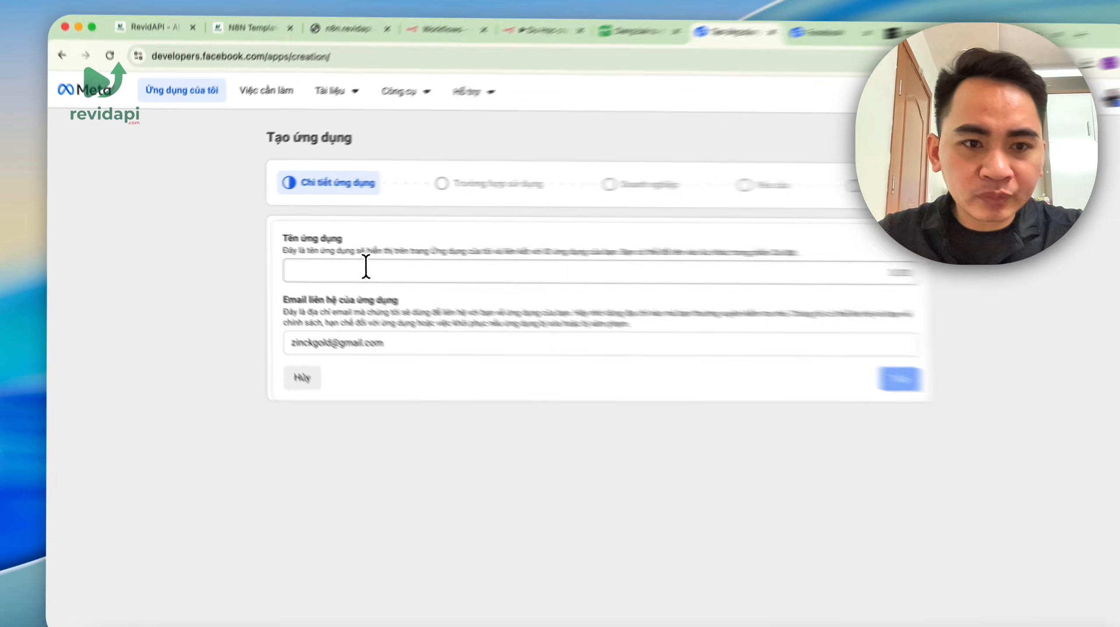
pyautogui.click(365, 266)
pyautogui.write('R')
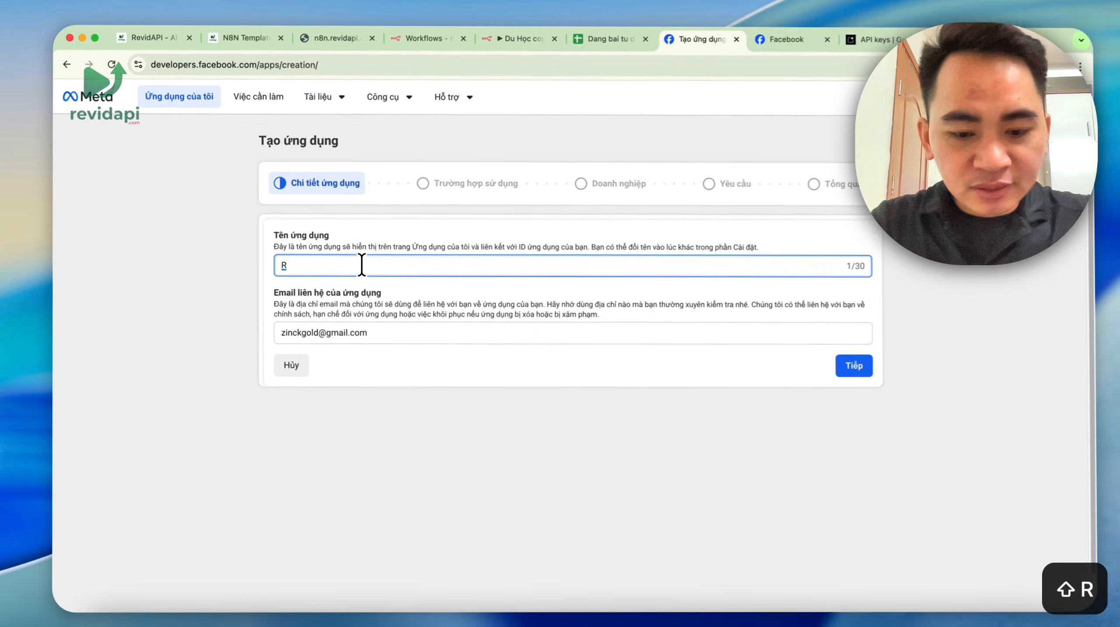
pyautogui.write('evidapi n8n')
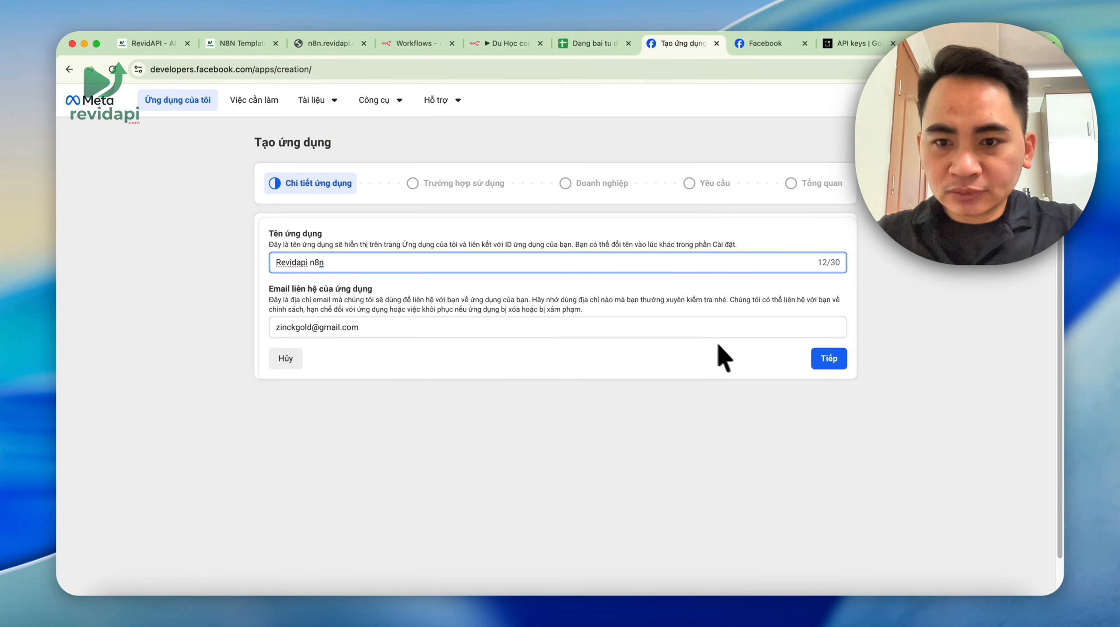
pyautogui.click(836, 362)
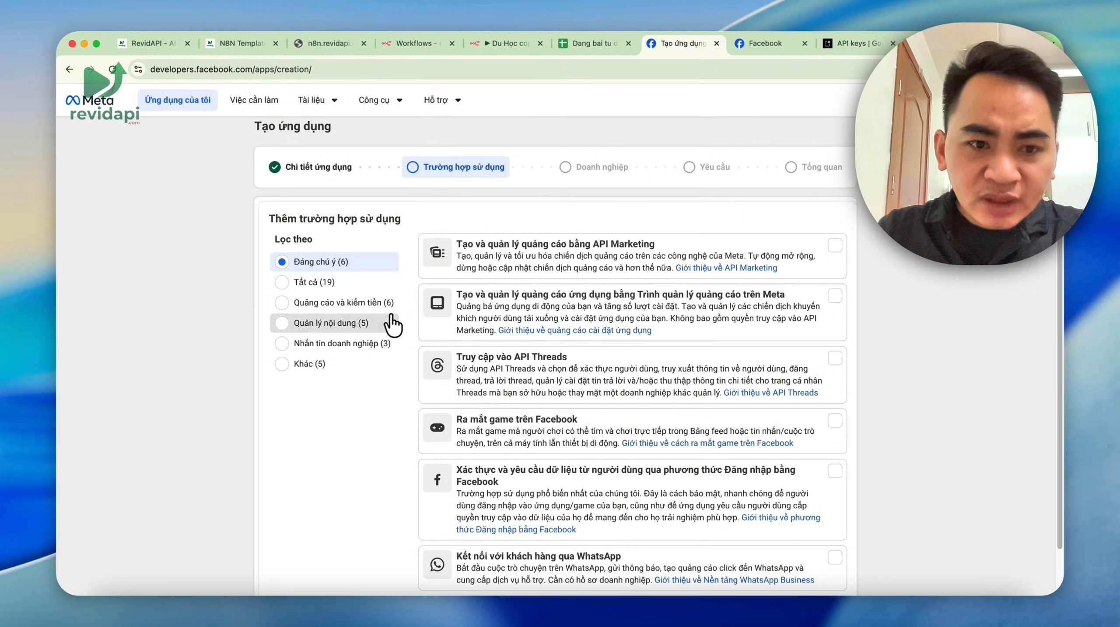
pyautogui.click(342, 364)
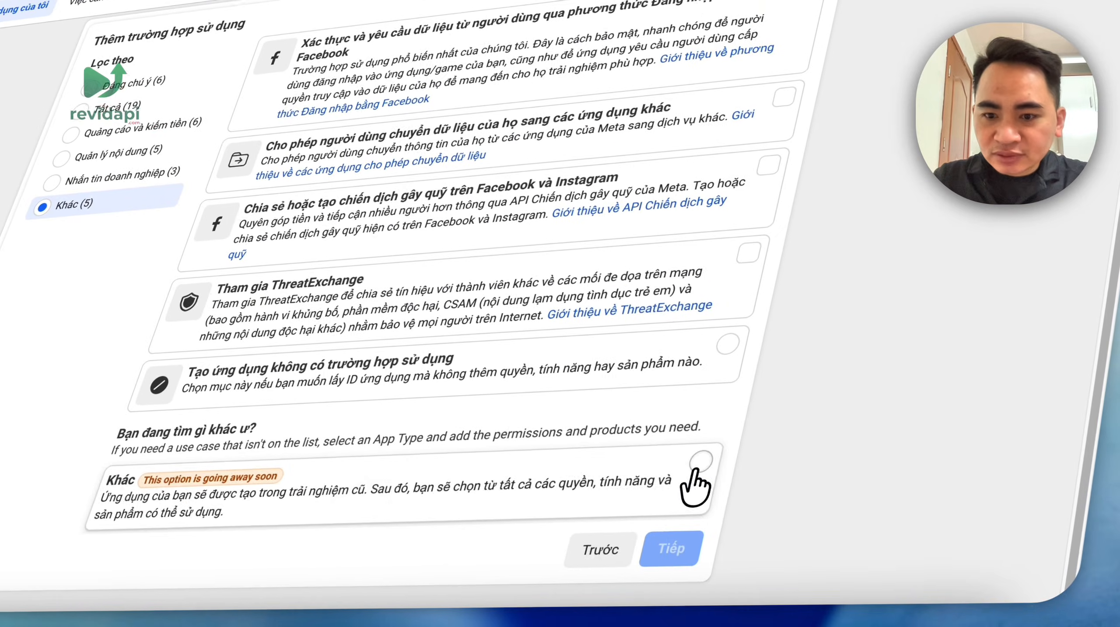
pyautogui.click(699, 464)
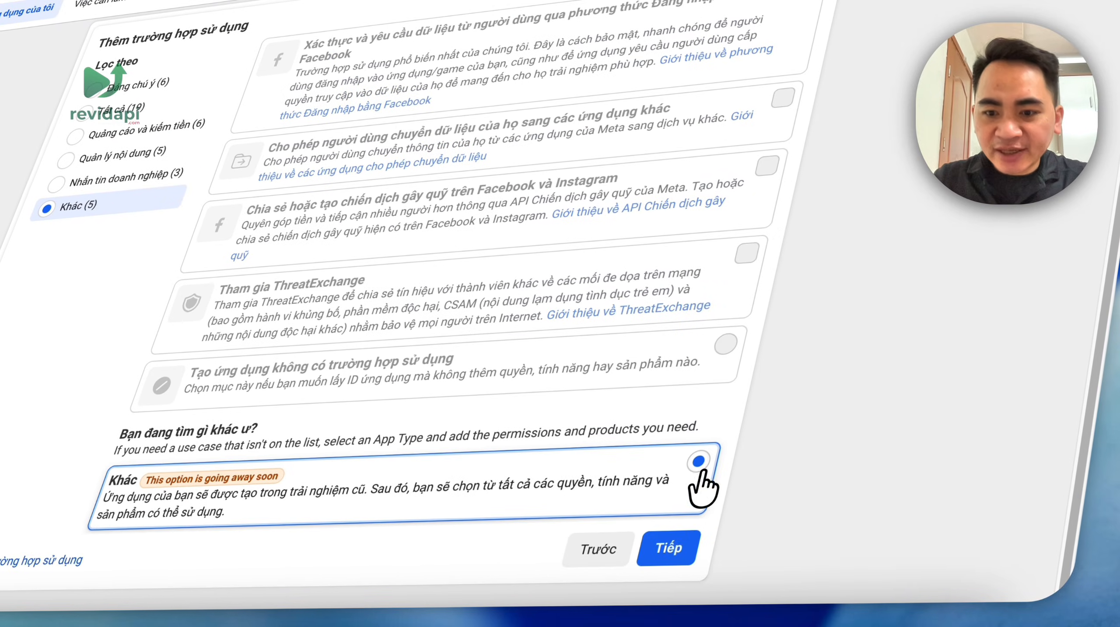
pyautogui.click(671, 544)
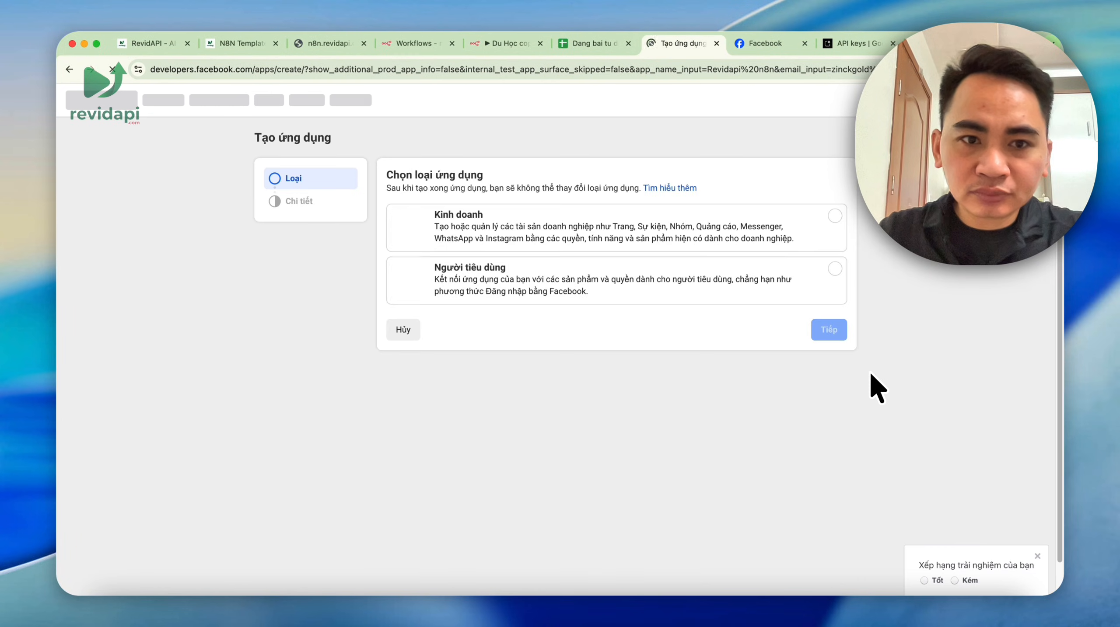
pyautogui.click(834, 216)
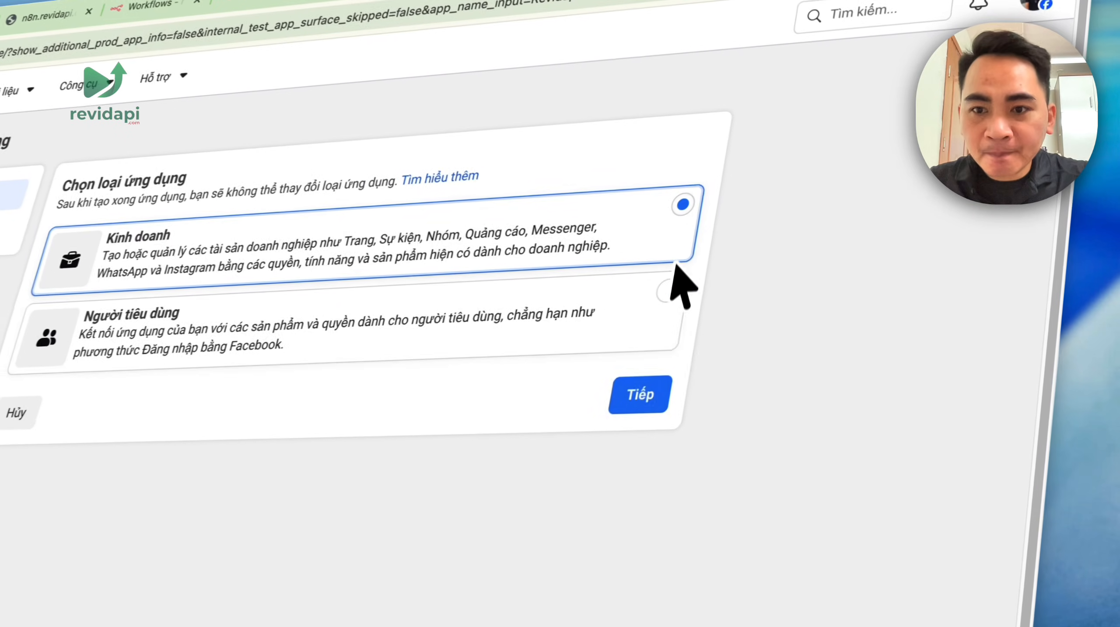
pyautogui.click(638, 398)
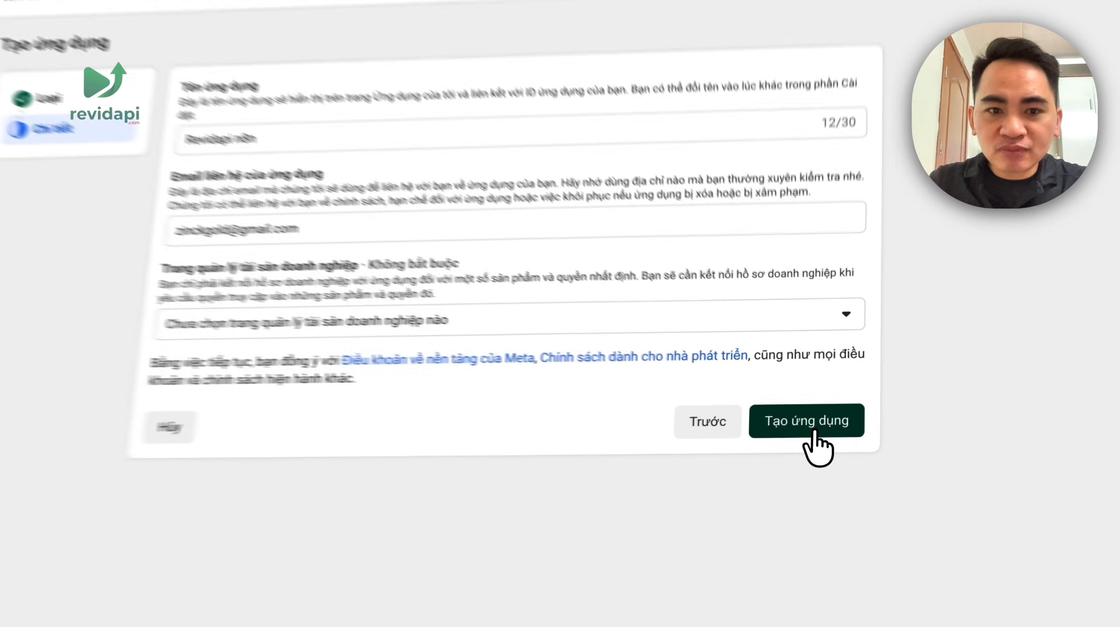
pyautogui.click(810, 425)
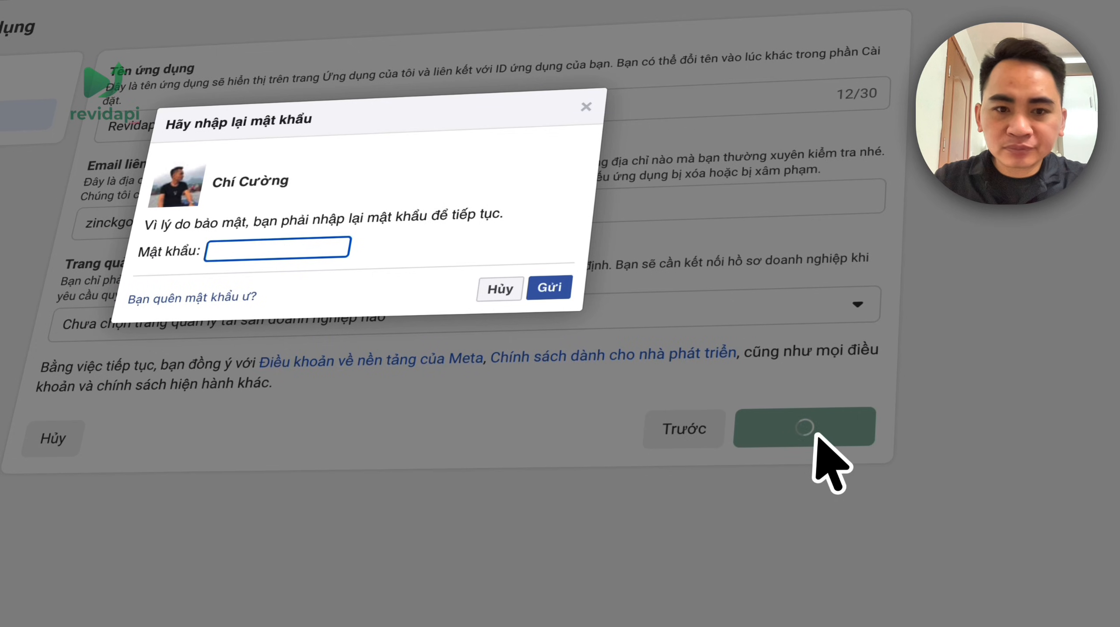
pyautogui.click(281, 255)
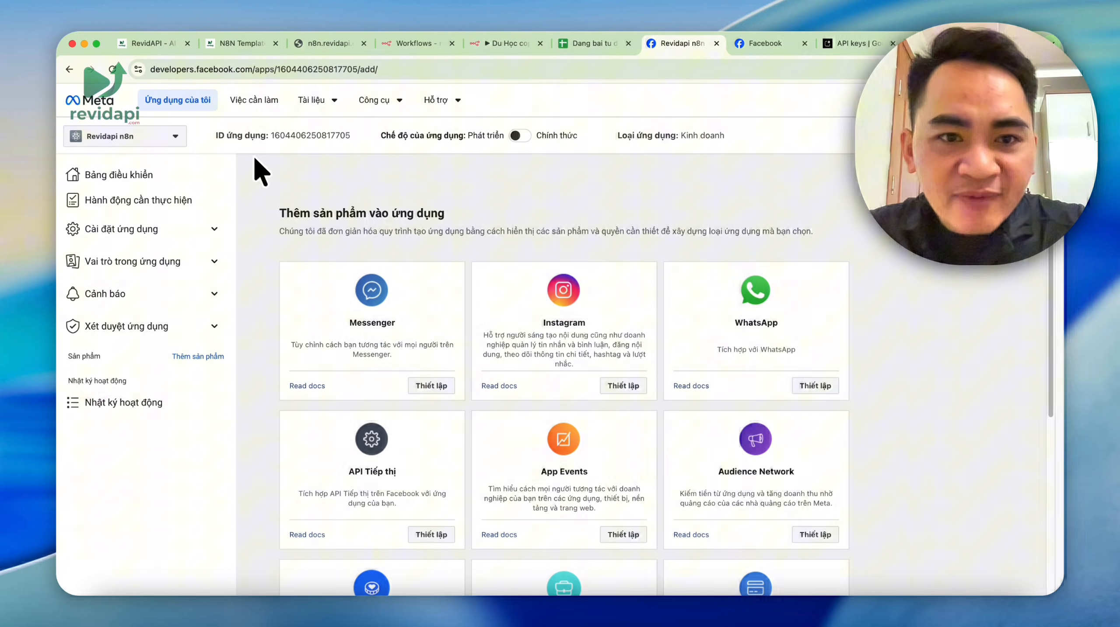
# - Attempt to switch the app to Live, dismiss the privacy-policy URL error, and open Basic settings
pyautogui.scroll(-5, 499, 240)
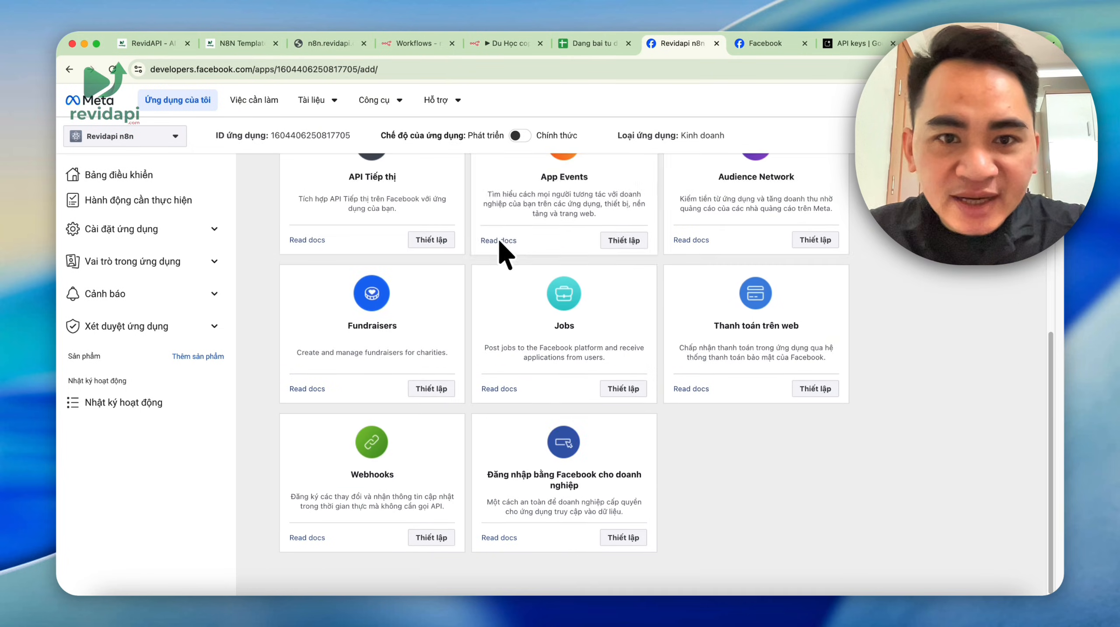
pyautogui.scroll(5, 842, 283)
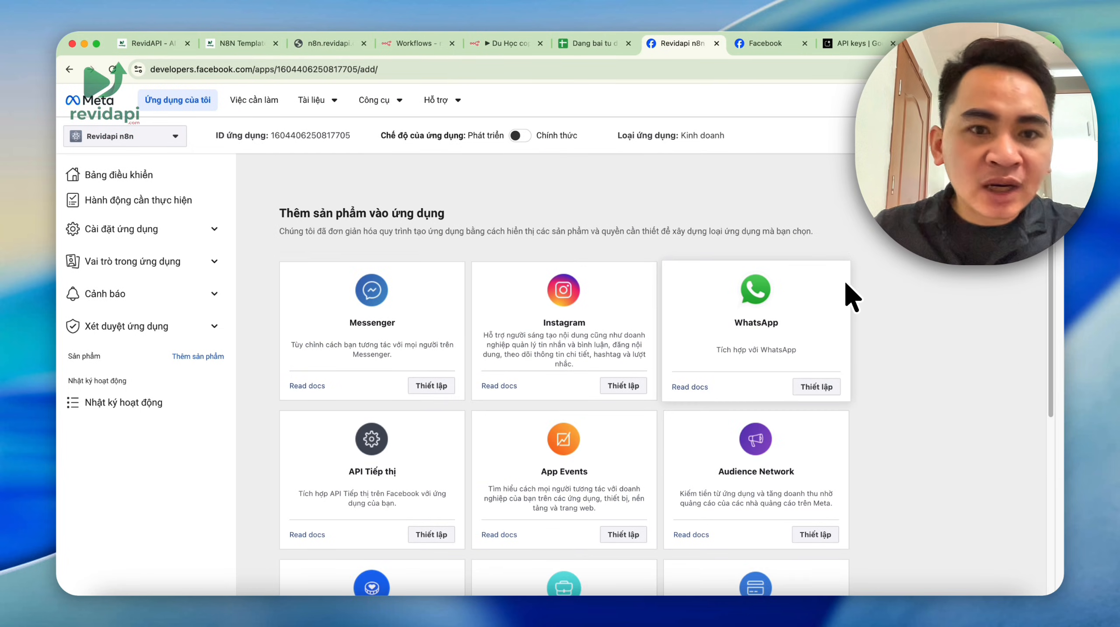
pyautogui.moveTo(421, 145)
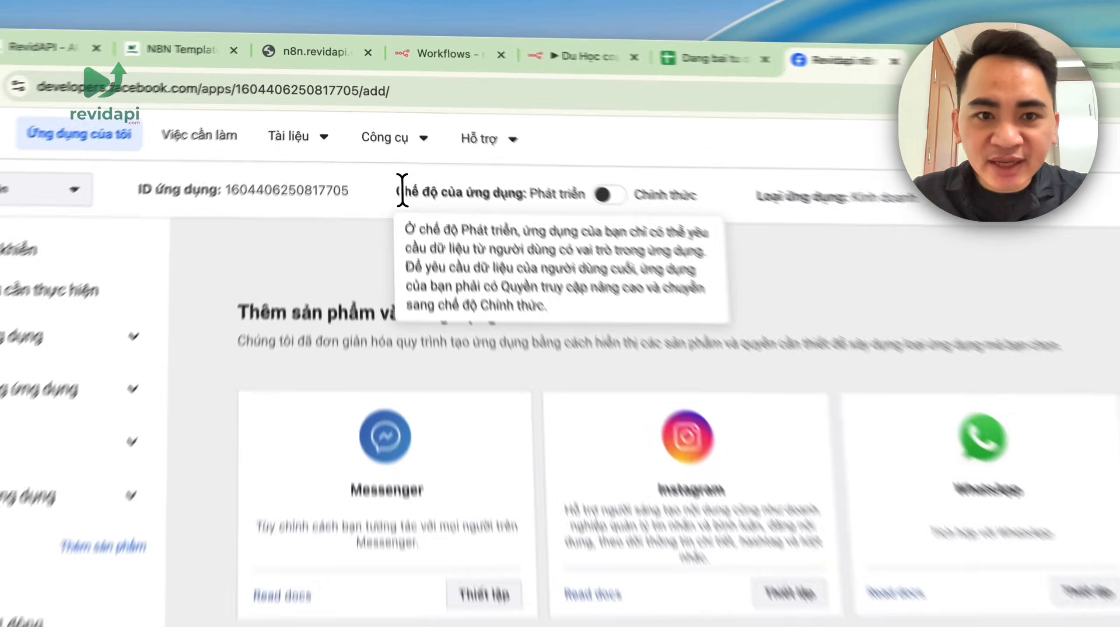
pyautogui.moveTo(381, 135); pyautogui.dragTo(467, 135)
pyautogui.click(472, 136)
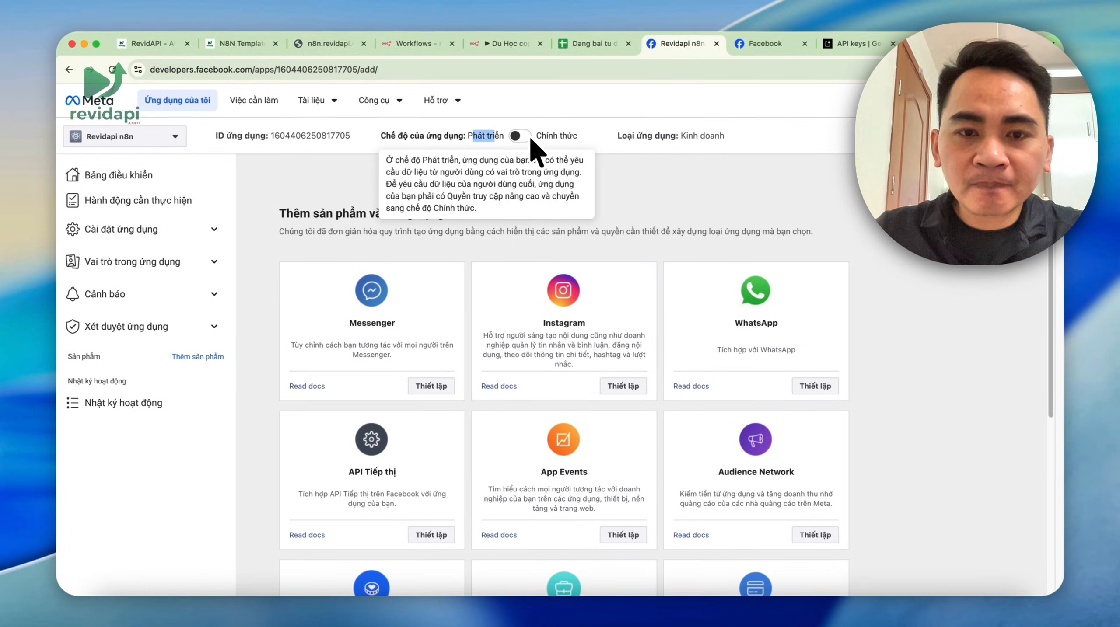
pyautogui.click(529, 136)
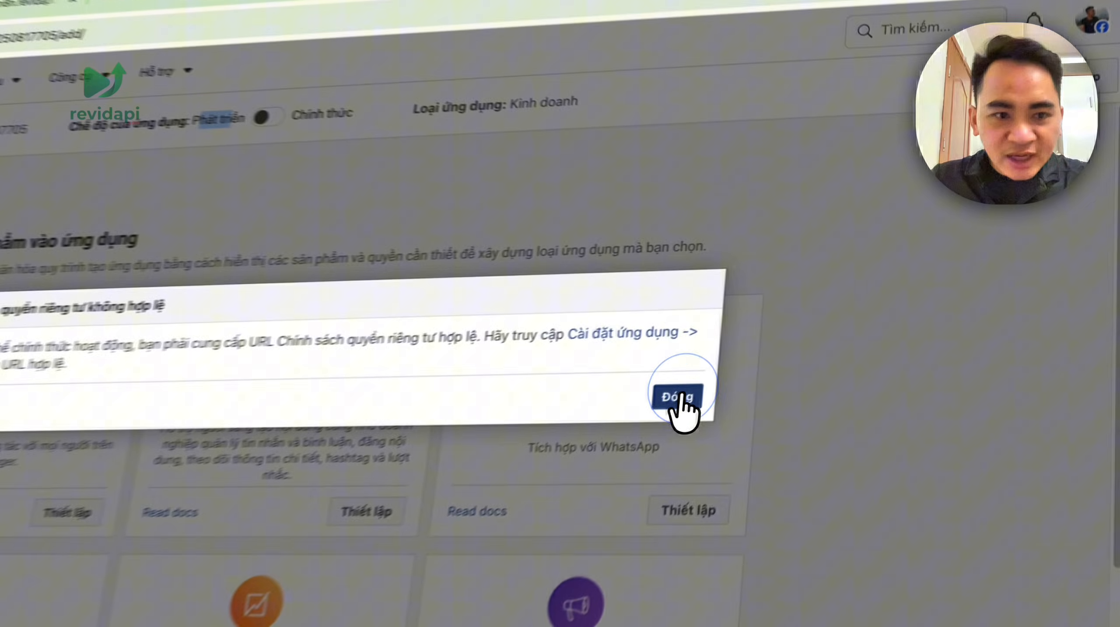
pyautogui.click(803, 321)
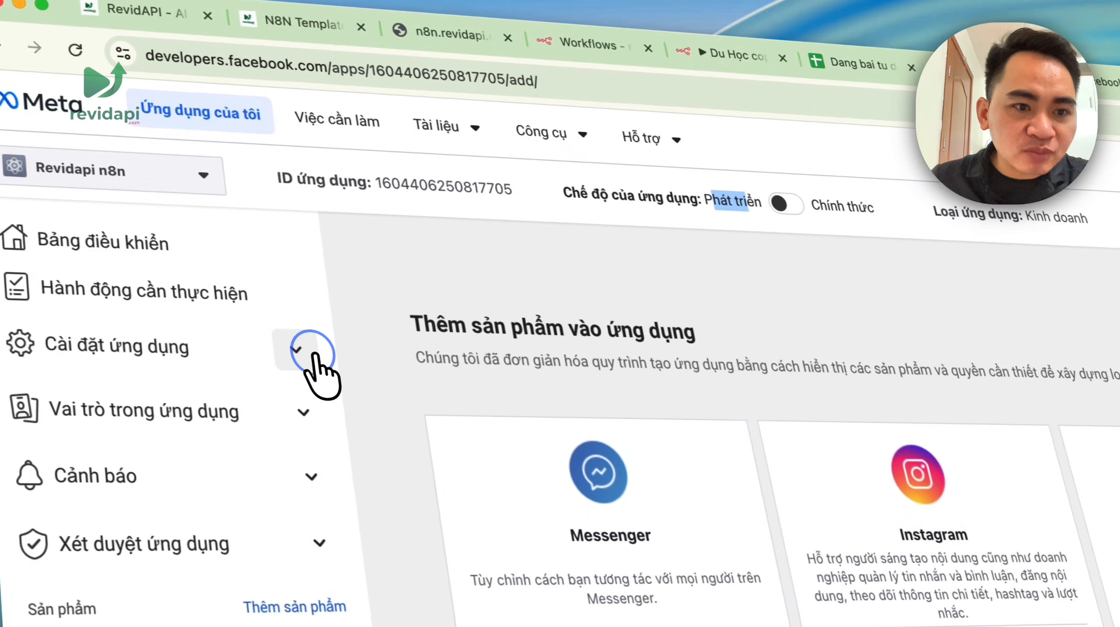
pyautogui.click(312, 359)
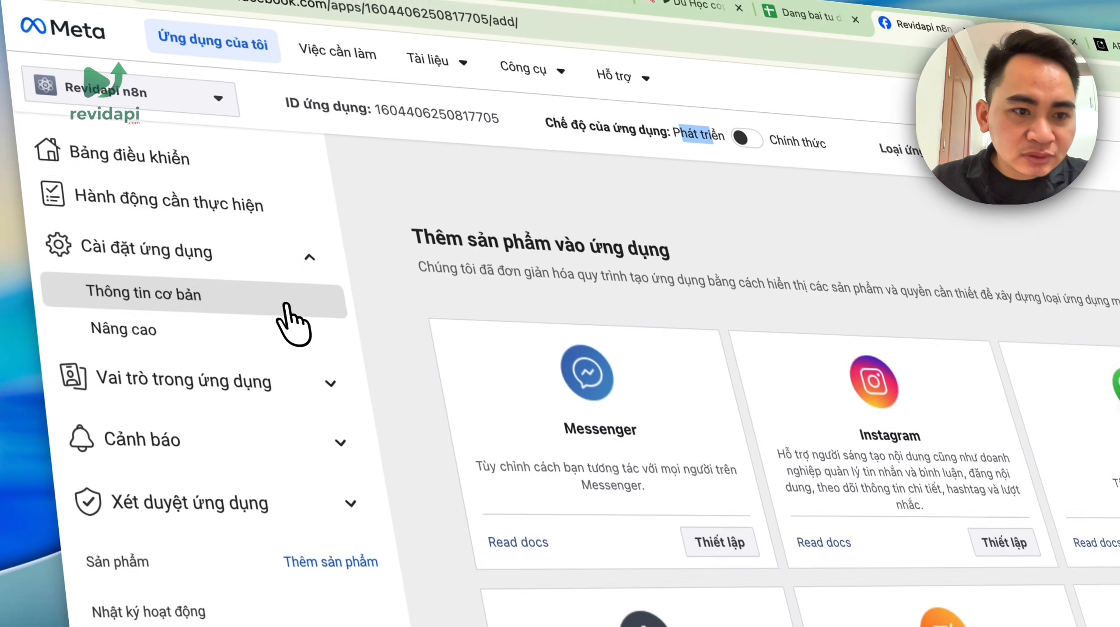
pyautogui.click(315, 397)
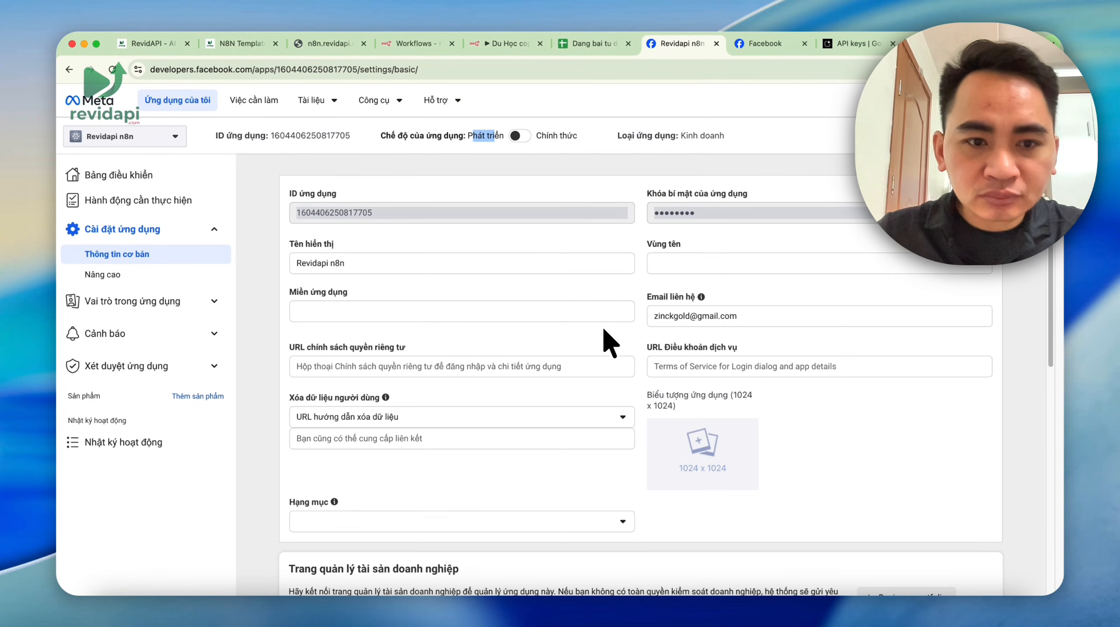
pyautogui.scroll(-1, 443, 290)
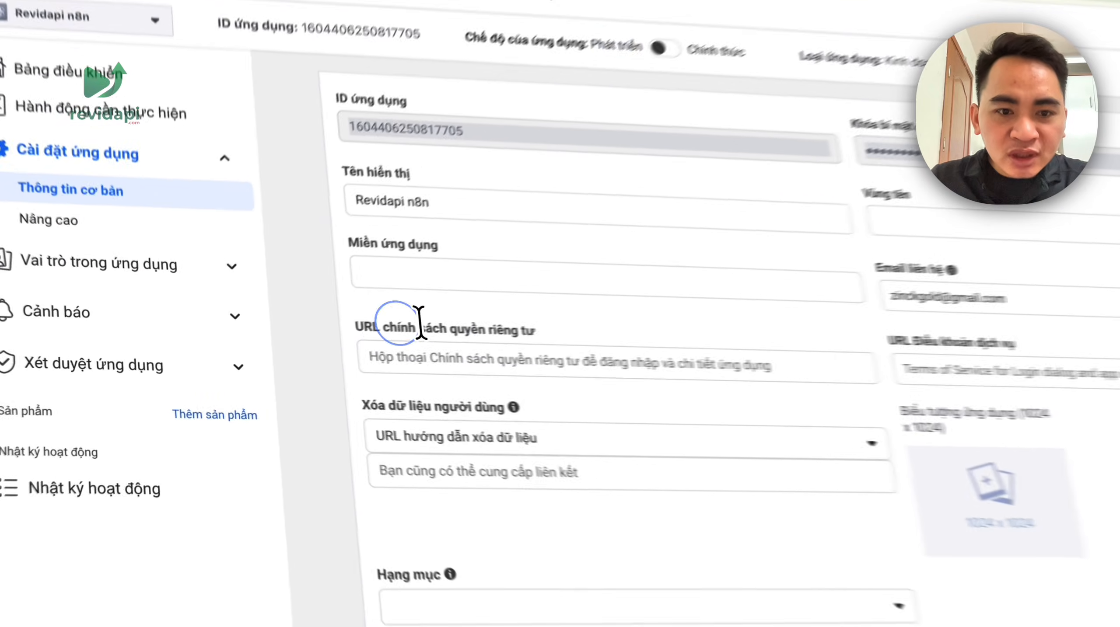
pyautogui.moveTo(355, 337); pyautogui.dragTo(404, 338)
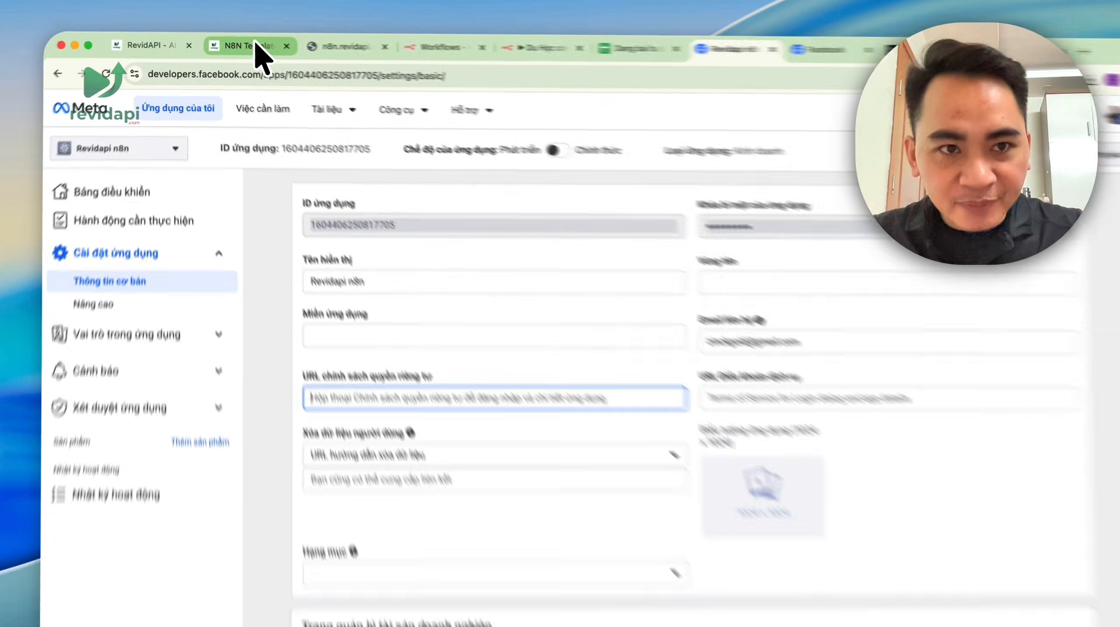
pyautogui.click(254, 44)
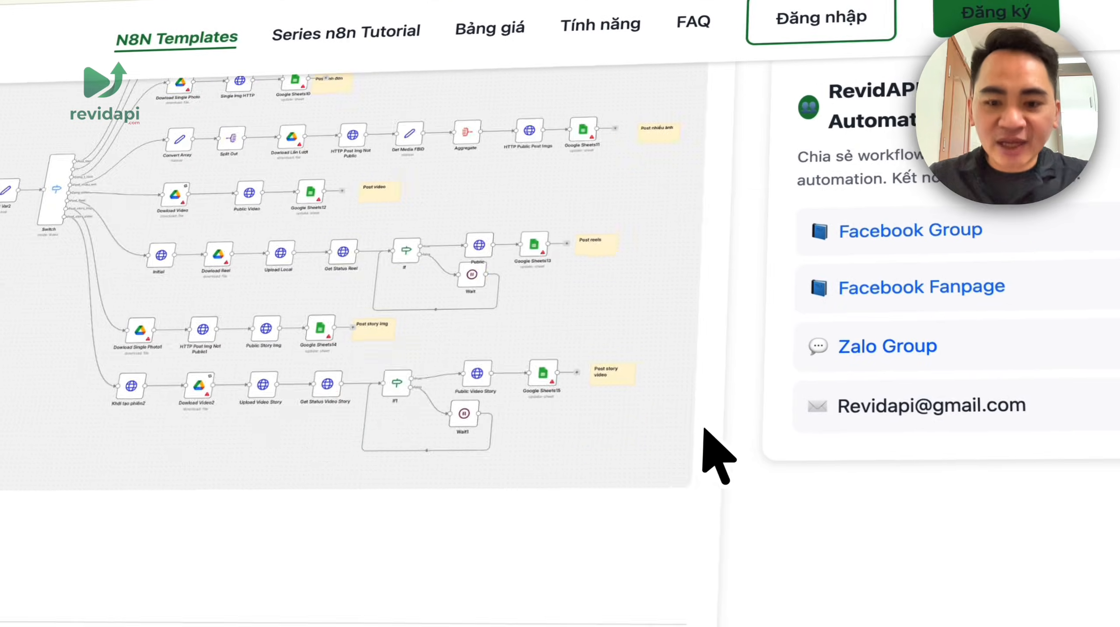
pyautogui.scroll(-5, 711, 461)
pyautogui.click(170, 141)
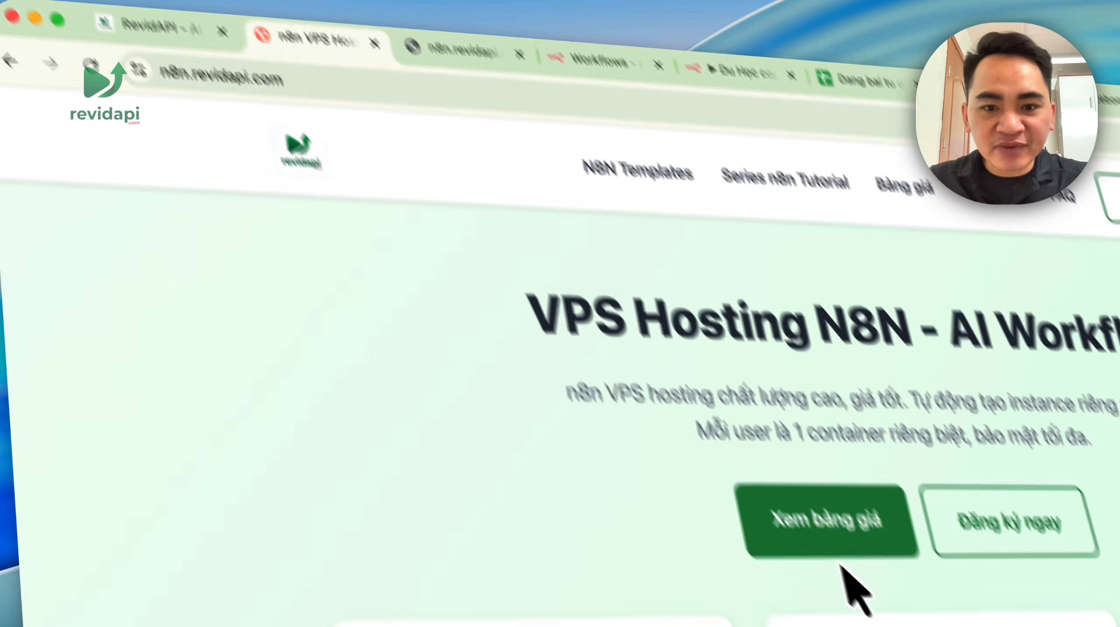
pyautogui.scroll(-15, 854, 587)
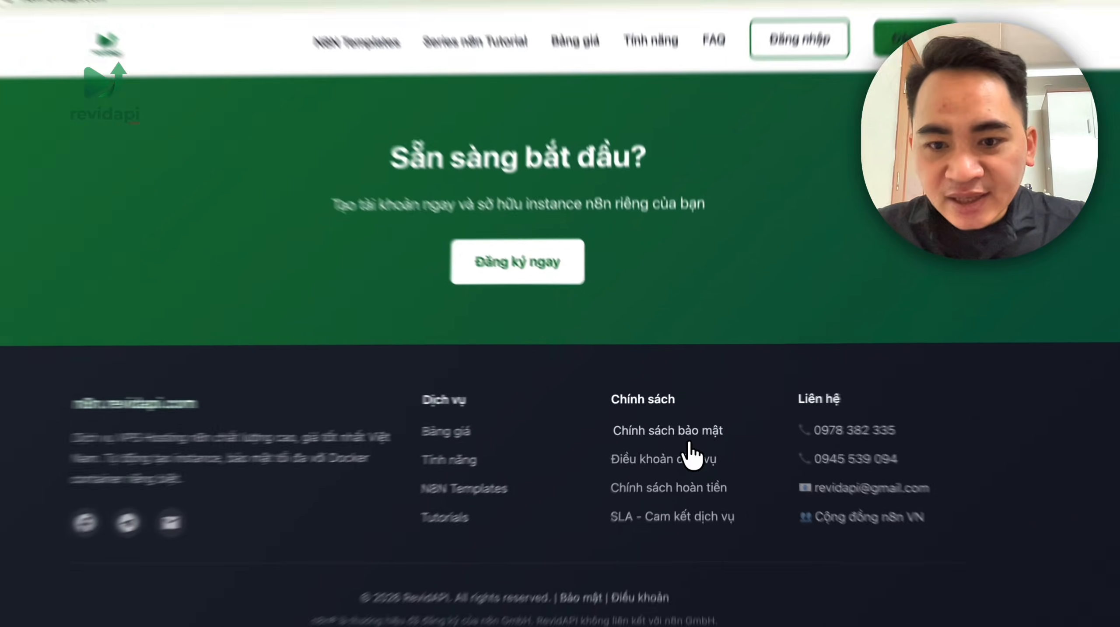
pyautogui.click(685, 425)
pyautogui.click(353, 67)
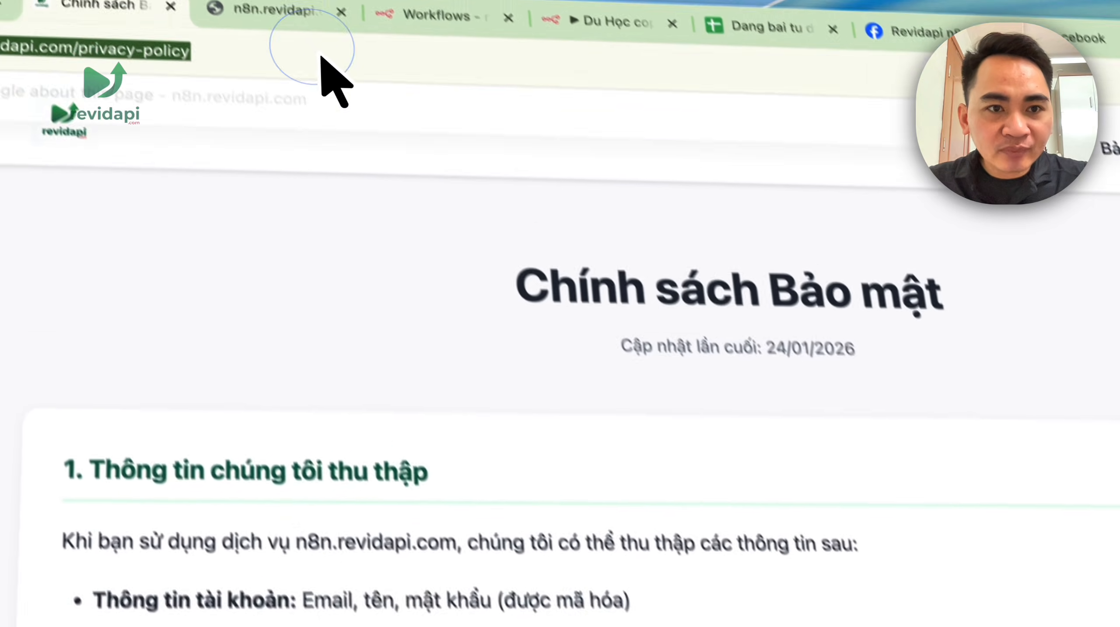
pyautogui.press('super+c')
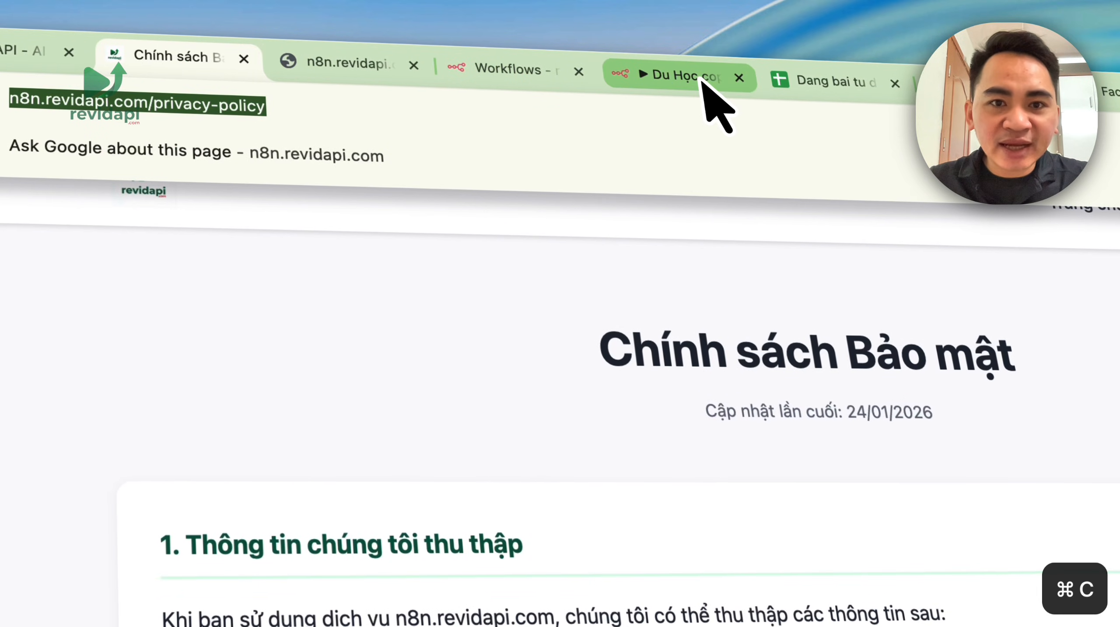
# - Paste it into the app's Privacy Policy URL field and switch the app to Live
pyautogui.click(701, 82)
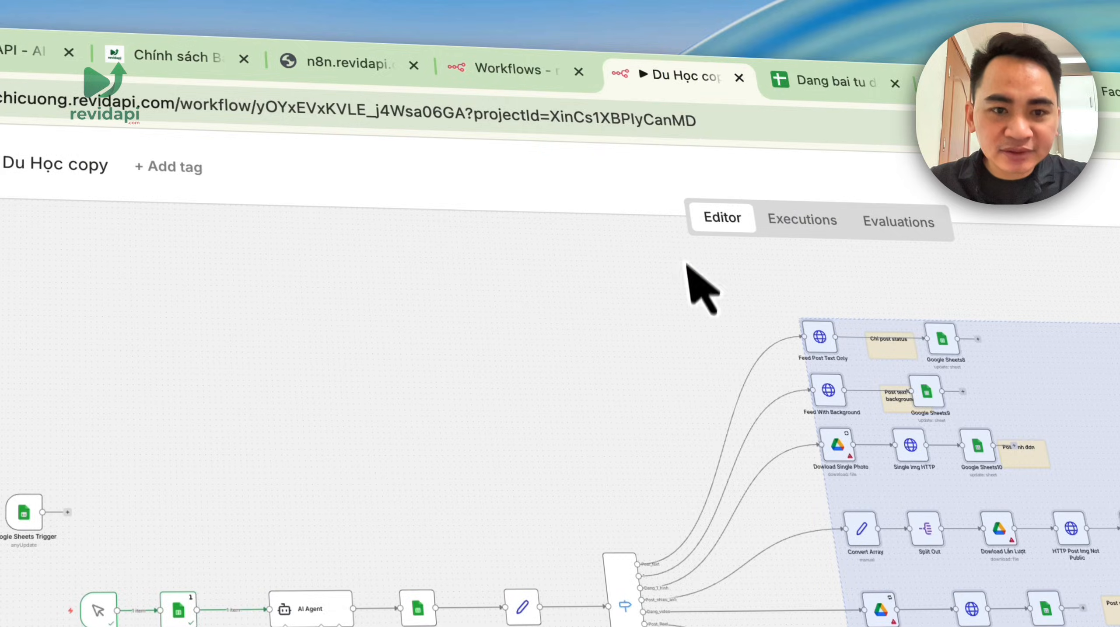
pyautogui.click(834, 81)
pyautogui.click(1010, 88)
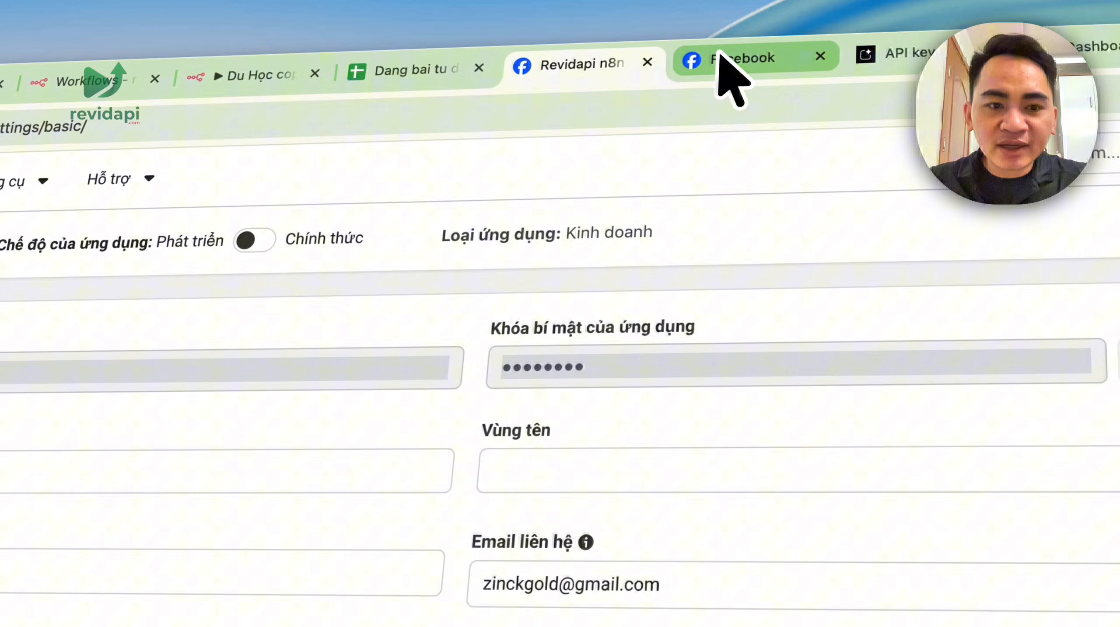
pyautogui.click(267, 417)
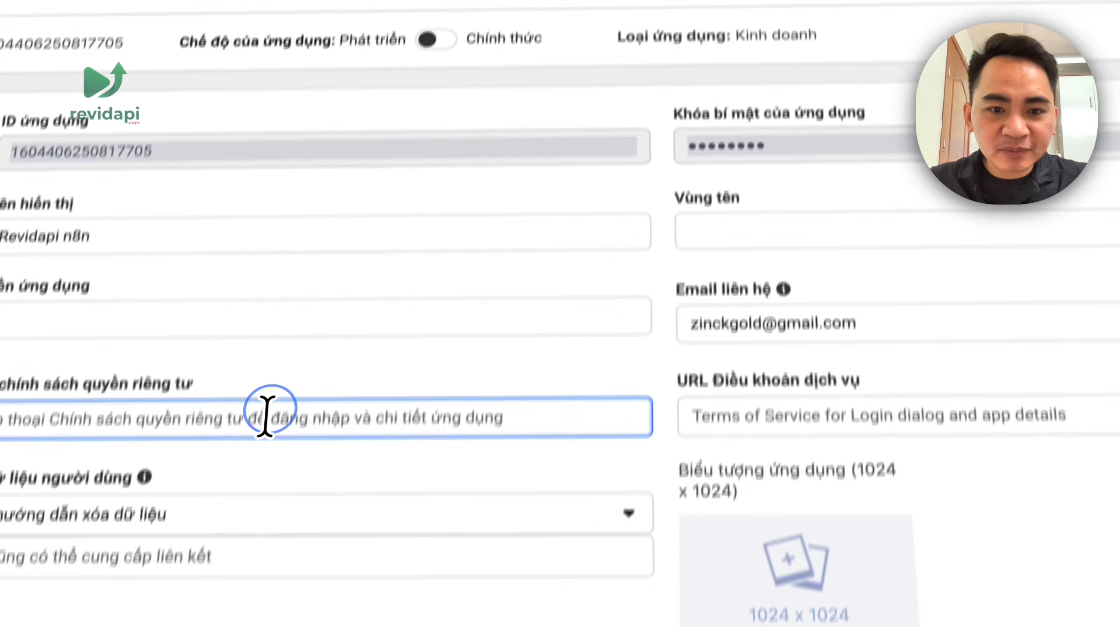
pyautogui.press('super+v')
pyautogui.scroll(-10, 560, 368)
pyautogui.scroll(8, 800, 387)
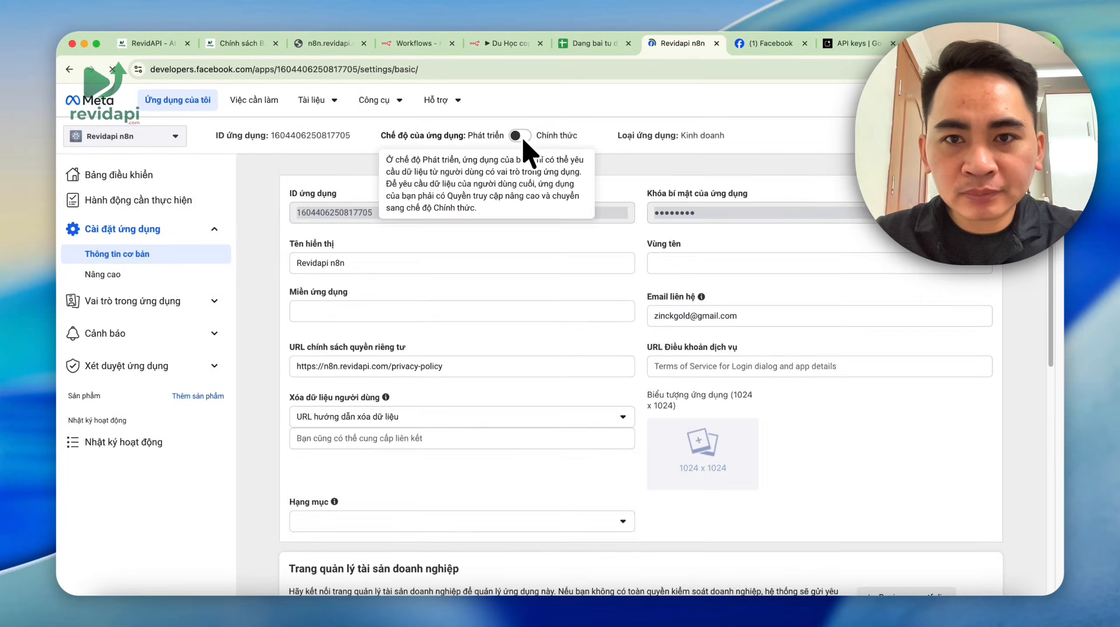
pyautogui.click(447, 85)
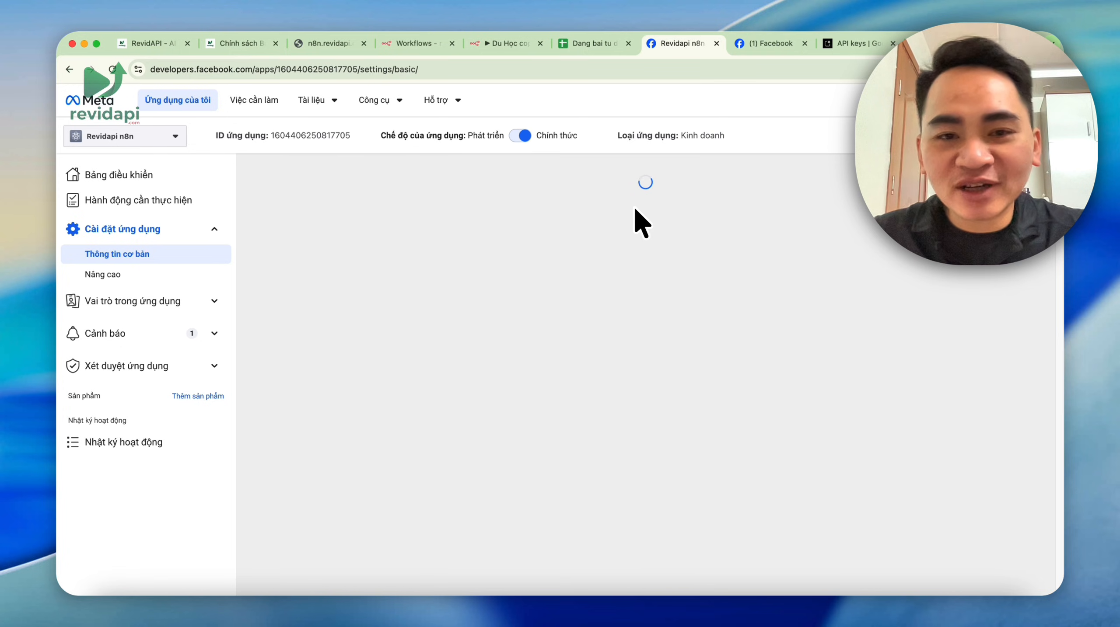
pyautogui.click(328, 44)
pyautogui.click(377, 84)
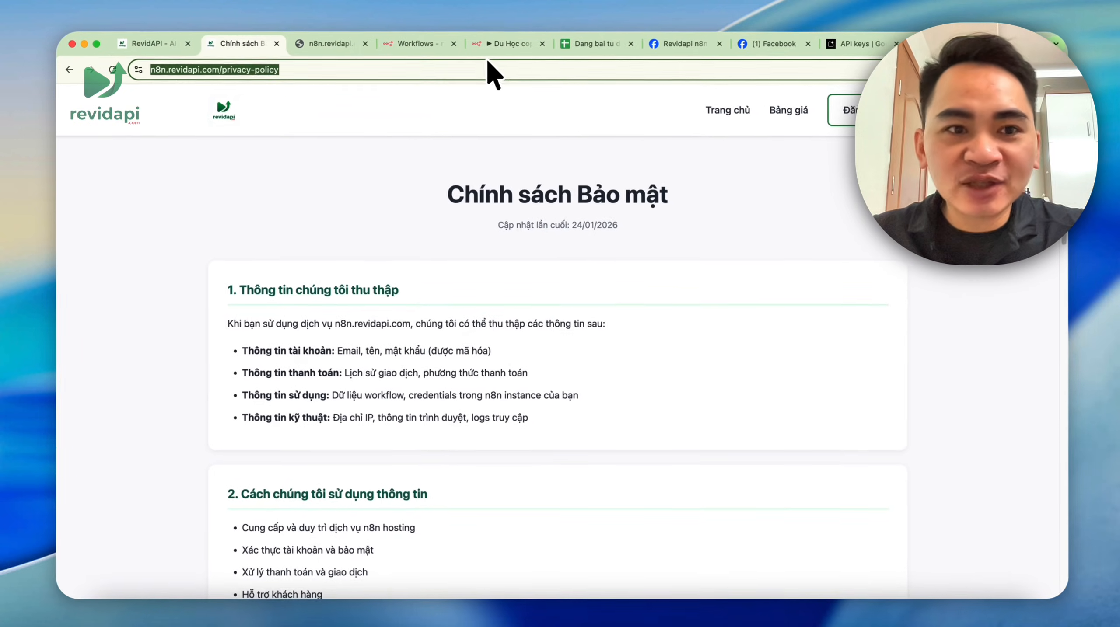
pyautogui.click(588, 43)
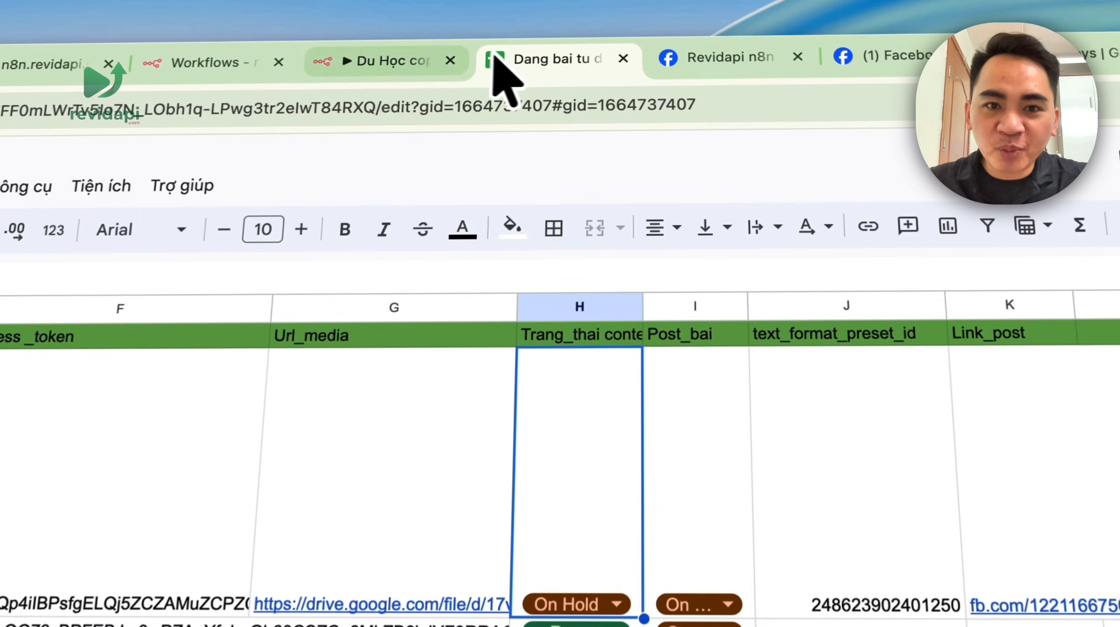
pyautogui.click(514, 43)
pyautogui.click(720, 58)
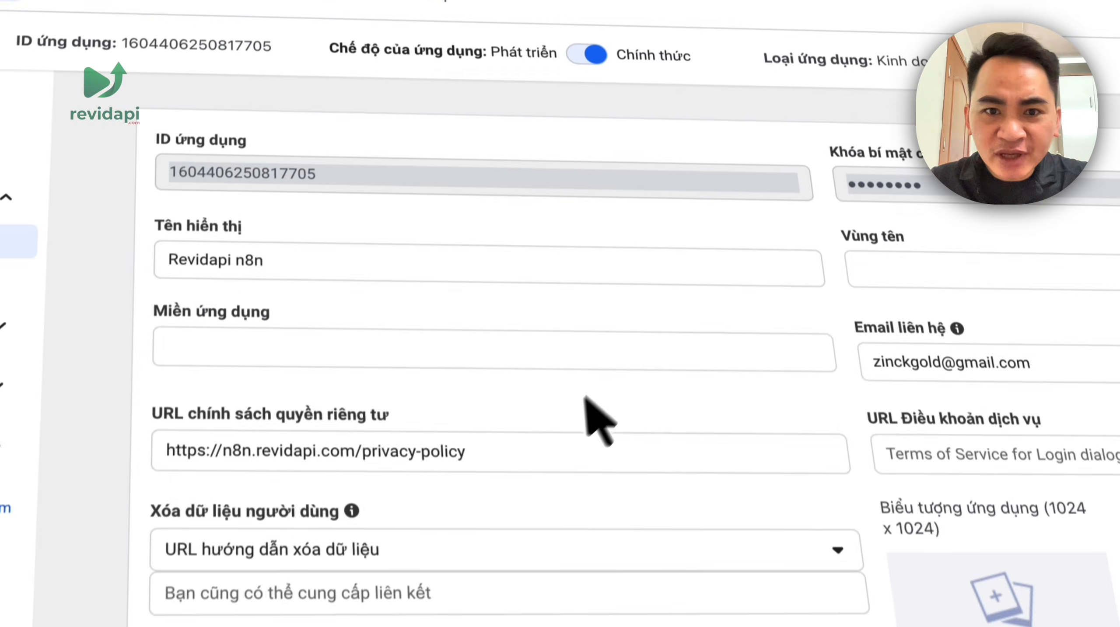
pyautogui.moveTo(671, 191)
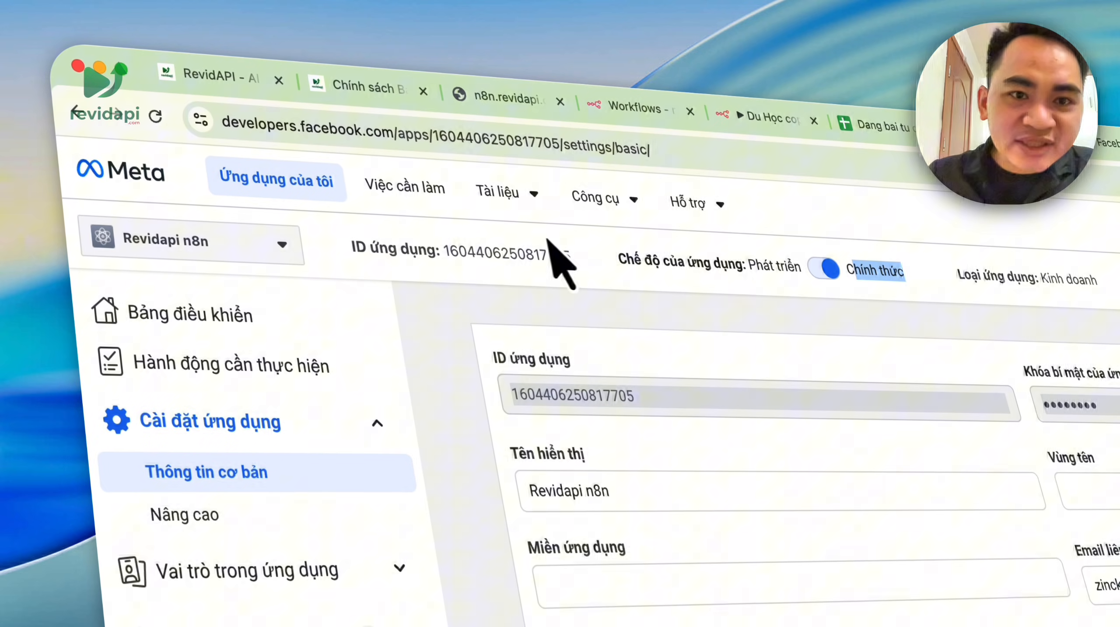
# - Open the Graph API Explorer from the developer tools menu
pyautogui.click(597, 198)
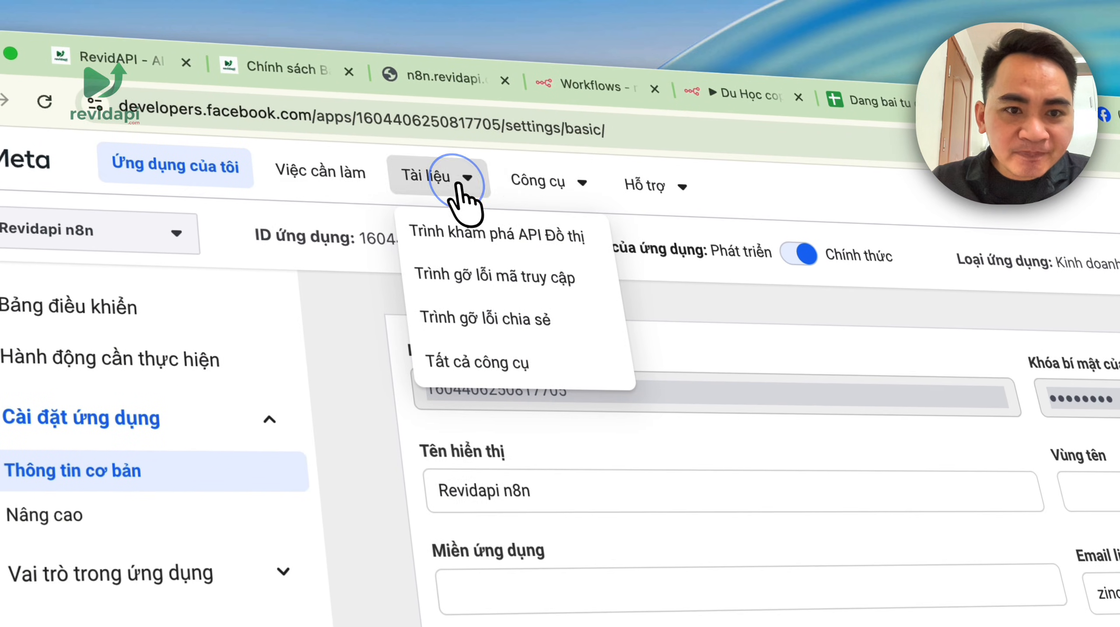
pyautogui.click(458, 184)
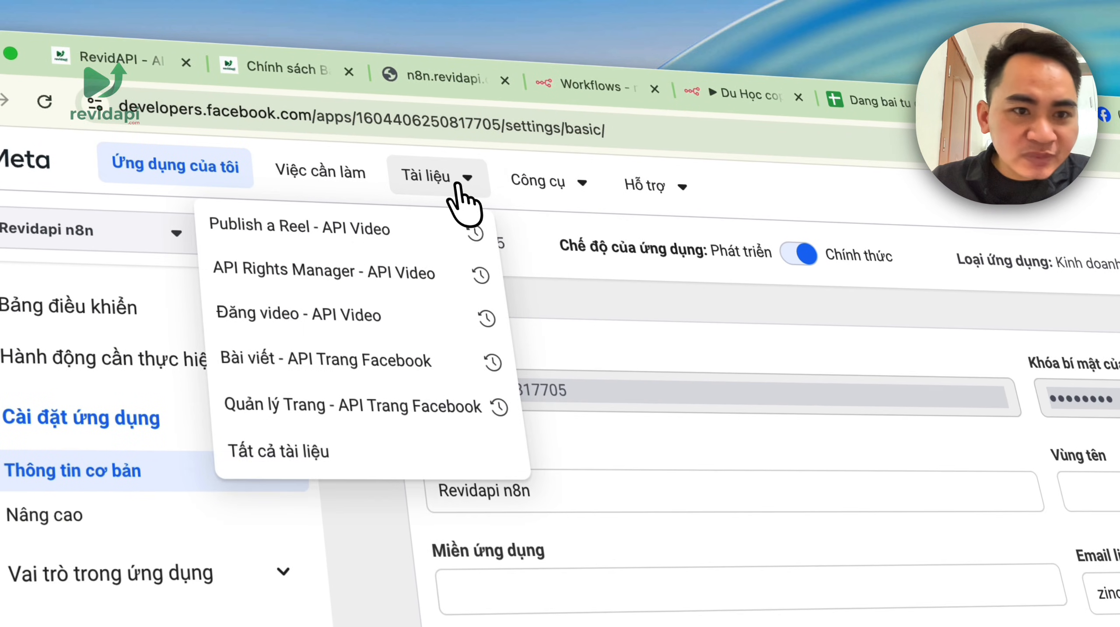
pyautogui.click(615, 194)
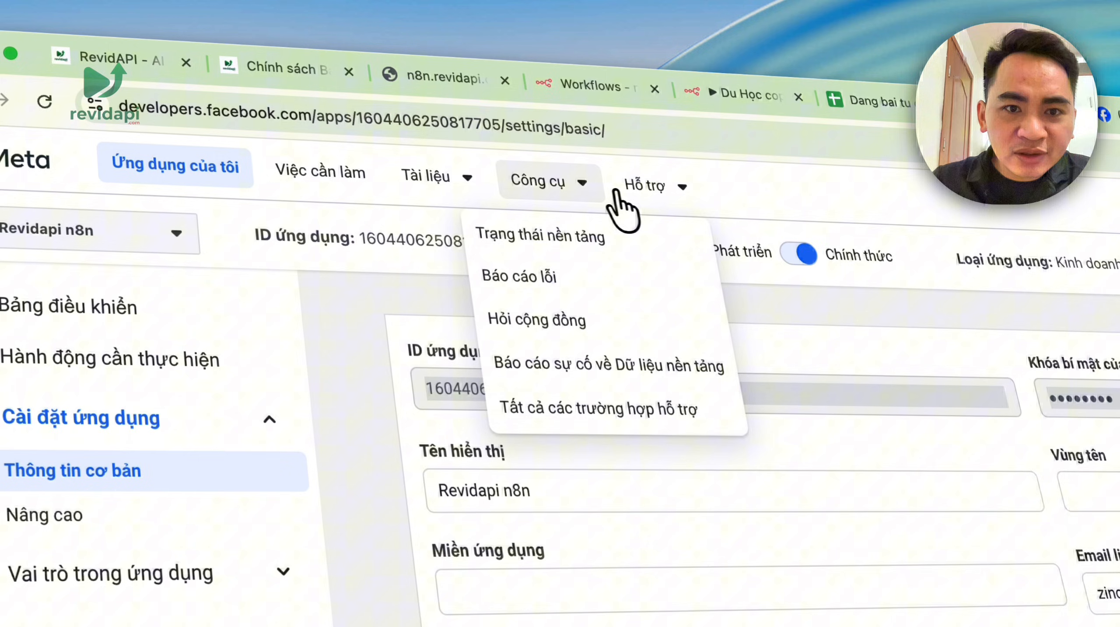
pyautogui.click(539, 188)
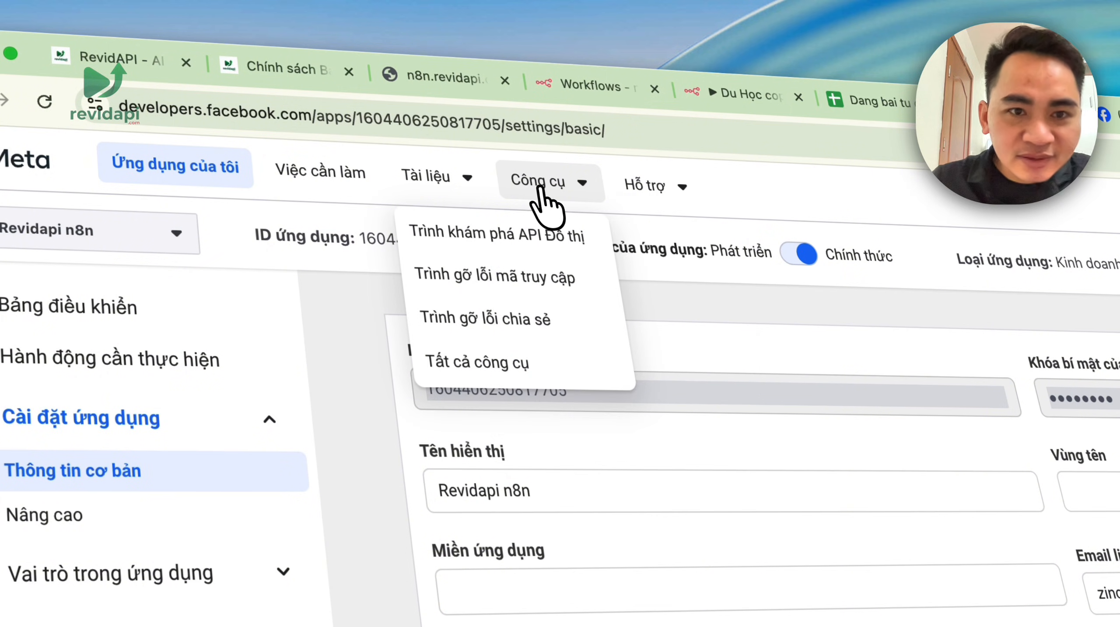
pyautogui.click(553, 242)
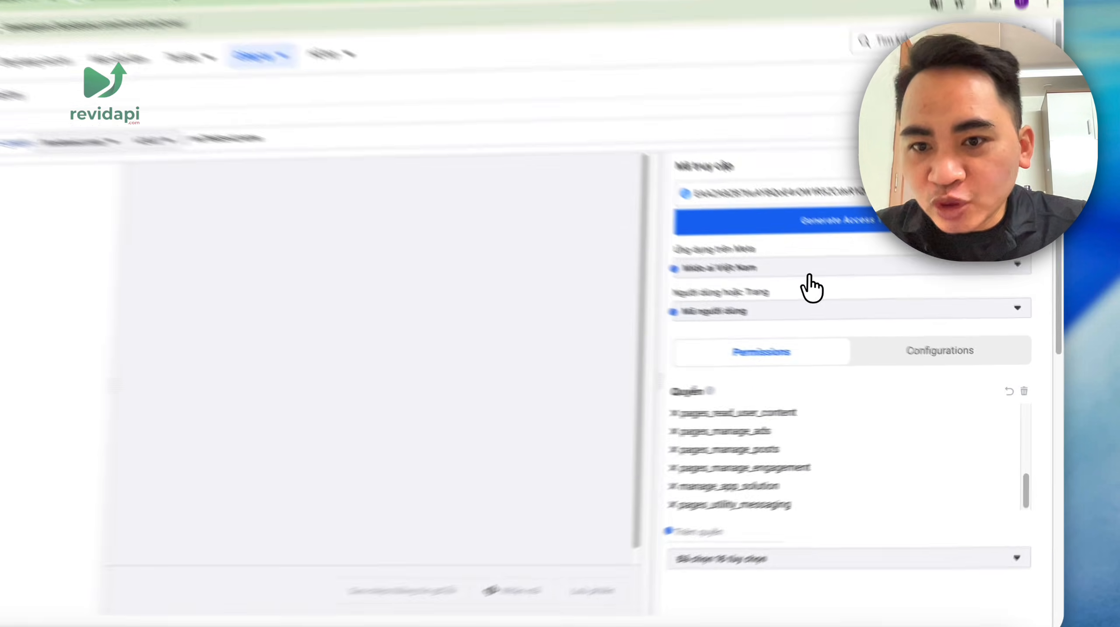
# - Select the Revidapi n8n app and request a Page access token
pyautogui.click(878, 289)
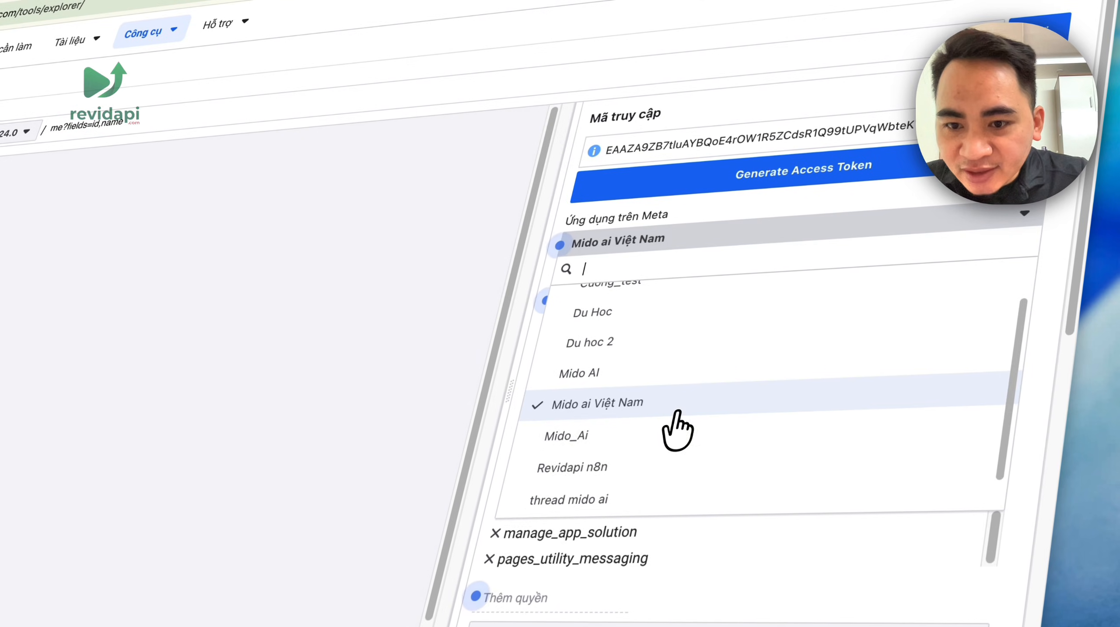
pyautogui.click(678, 471)
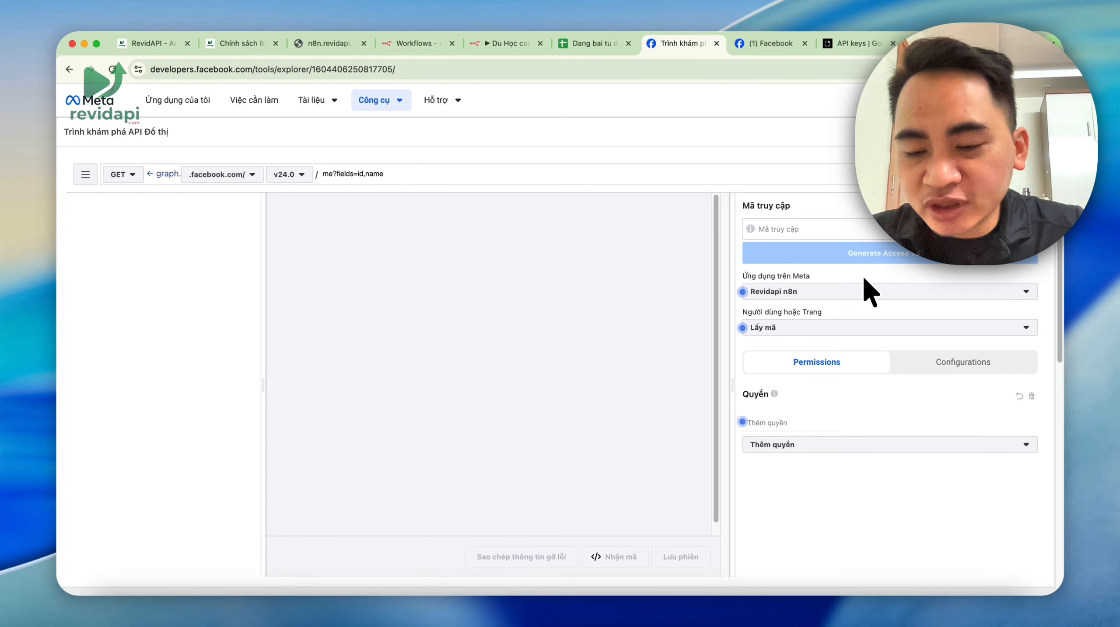
pyautogui.click(785, 329)
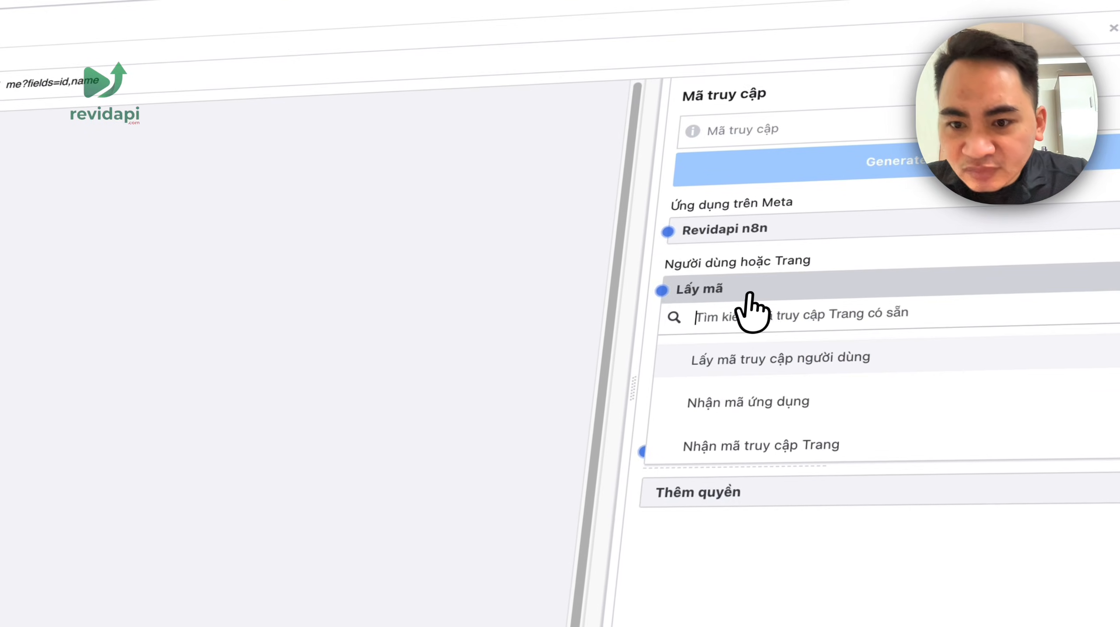
pyautogui.click(817, 448)
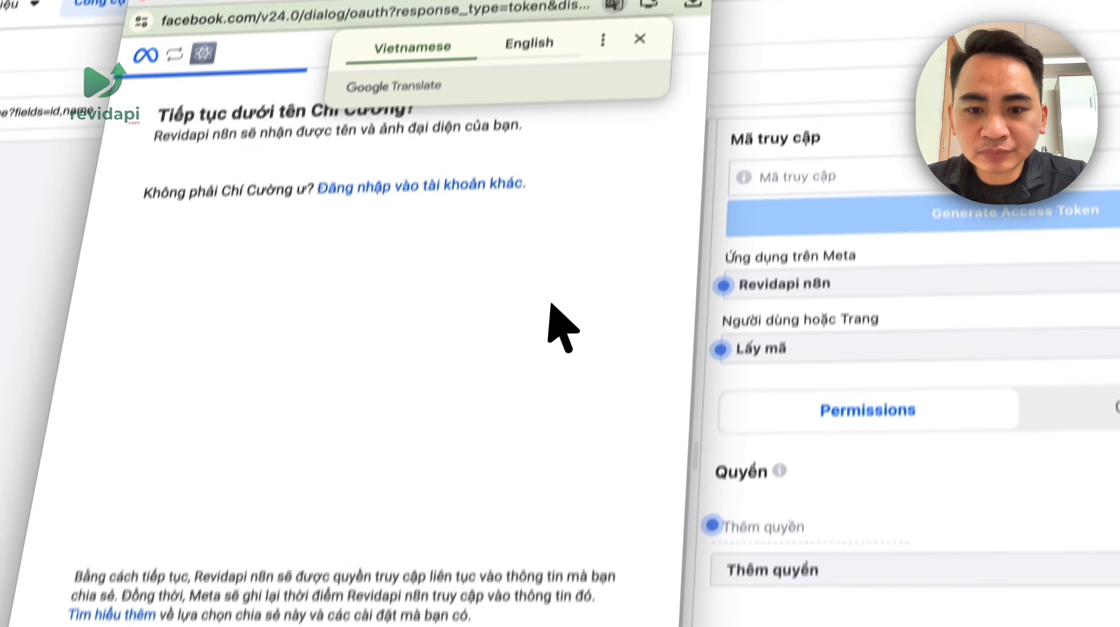
# - Continue the Meta business login with the current account
pyautogui.click(655, 499)
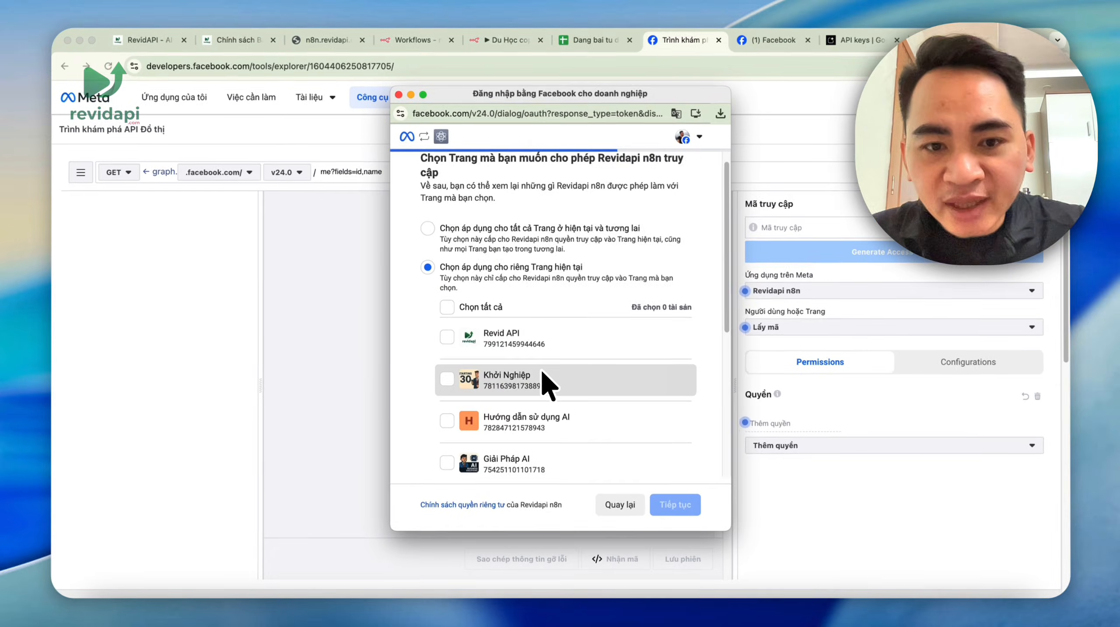
pyautogui.scroll(-5, 541, 372)
pyautogui.scroll(6, 541, 373)
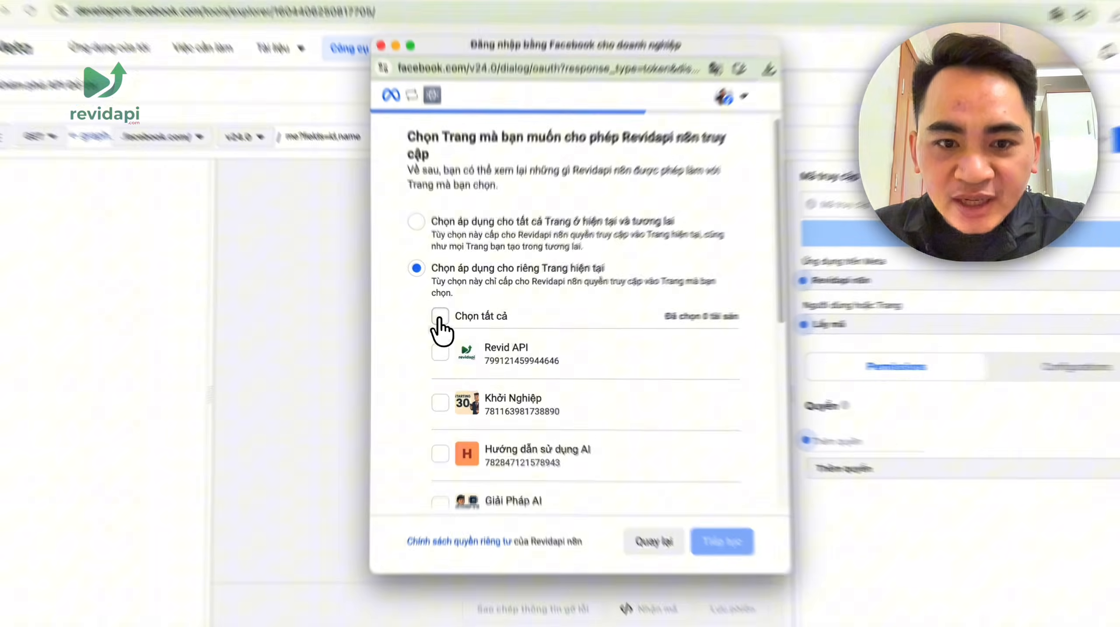
# - Clear all 14 Pages, select only Bình Dân AI, and proceed to the permissions review
pyautogui.click(447, 321)
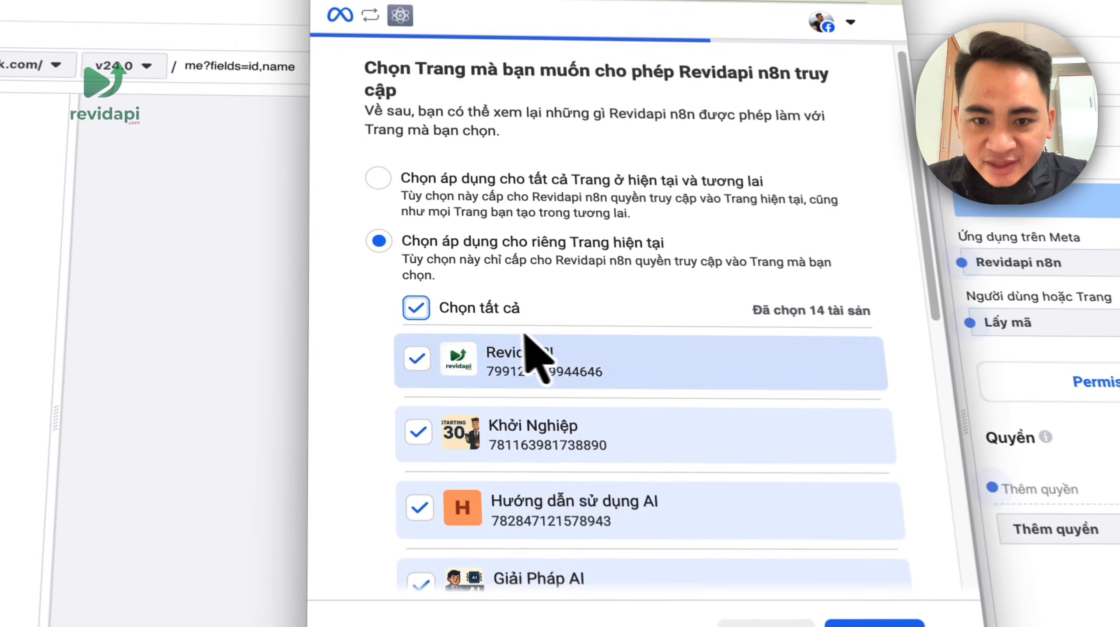
pyautogui.scroll(-10, 524, 334)
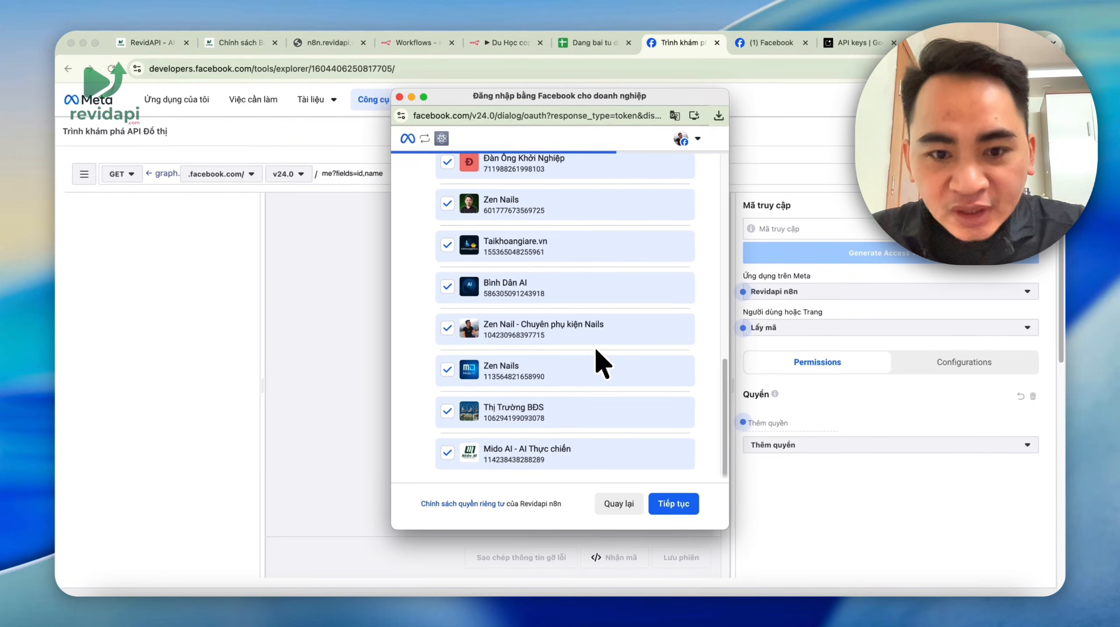
pyautogui.scroll(10, 595, 346)
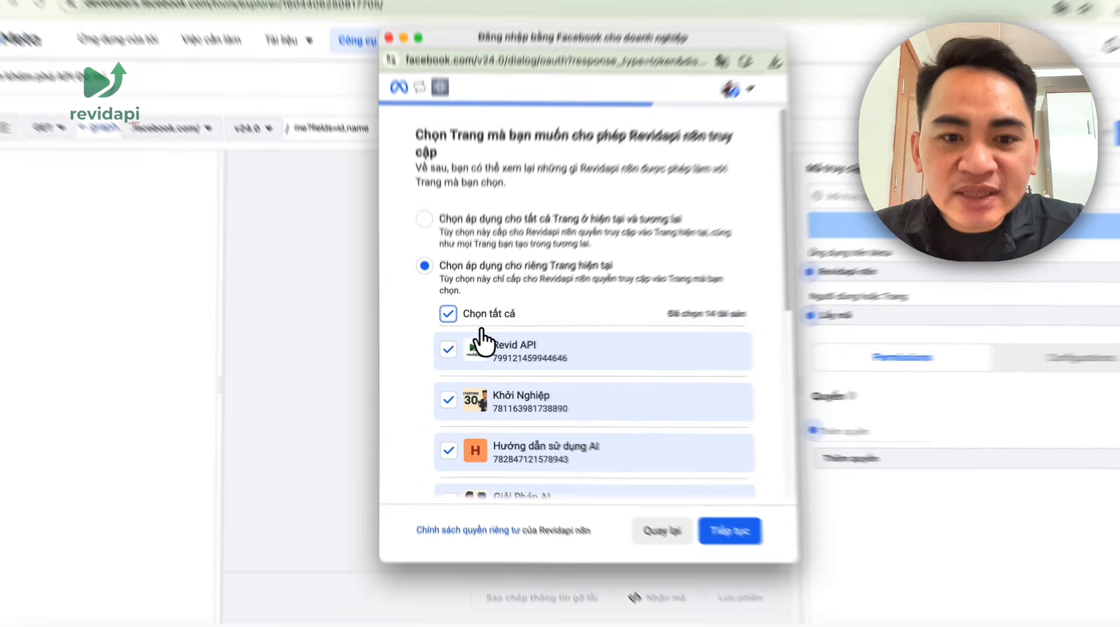
pyautogui.click(461, 326)
pyautogui.scroll(-3, 579, 360)
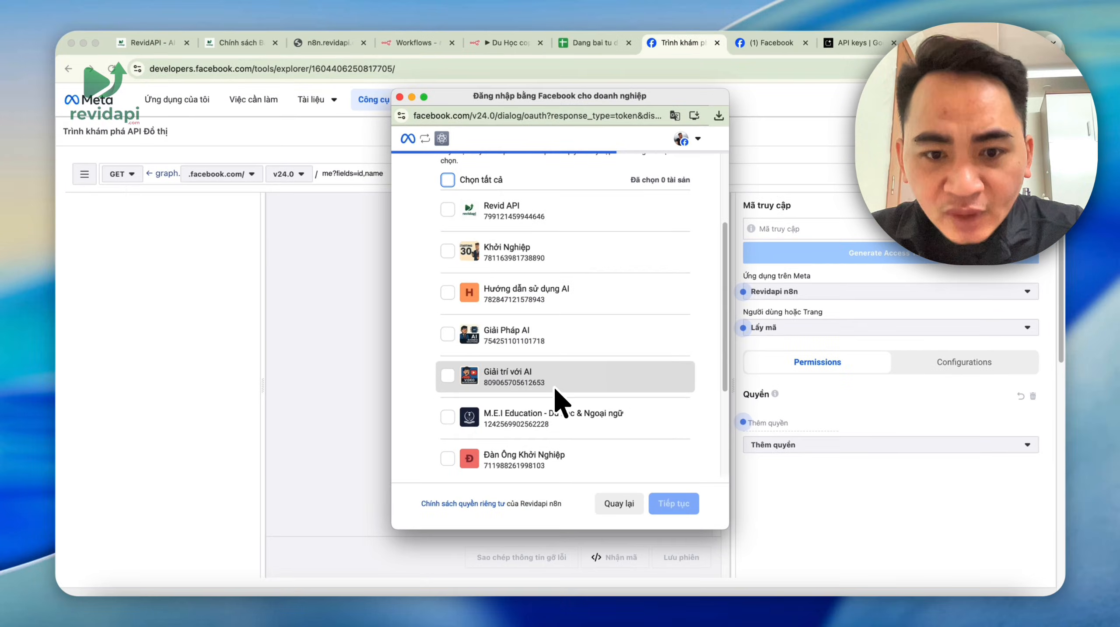
pyautogui.scroll(-5, 554, 391)
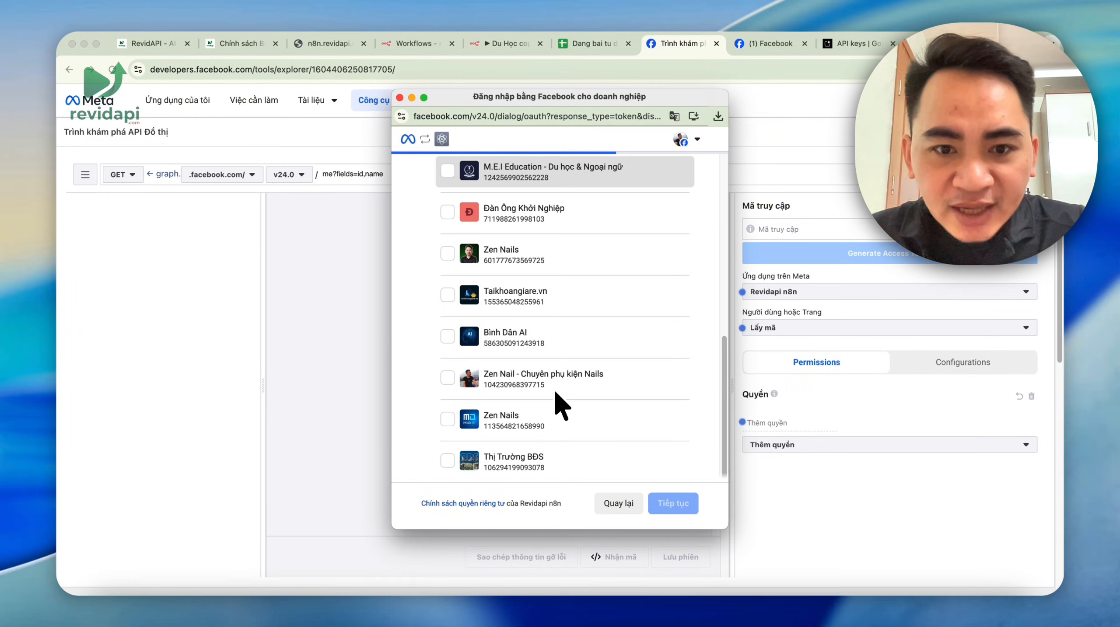
pyautogui.scroll(-2, 555, 398)
pyautogui.click(447, 281)
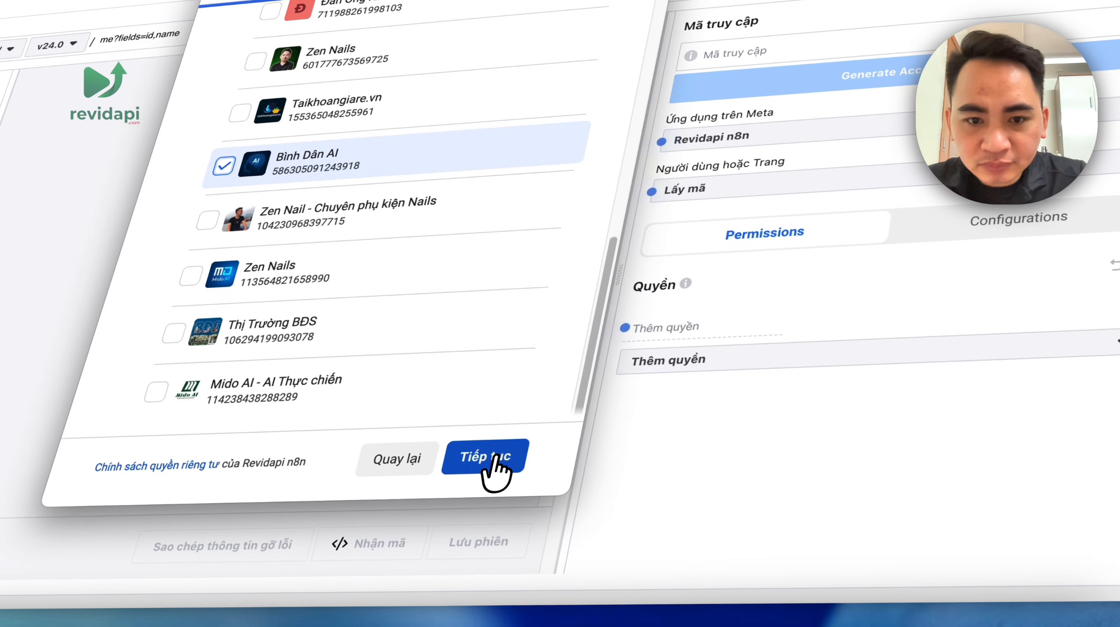
pyautogui.click(752, 570)
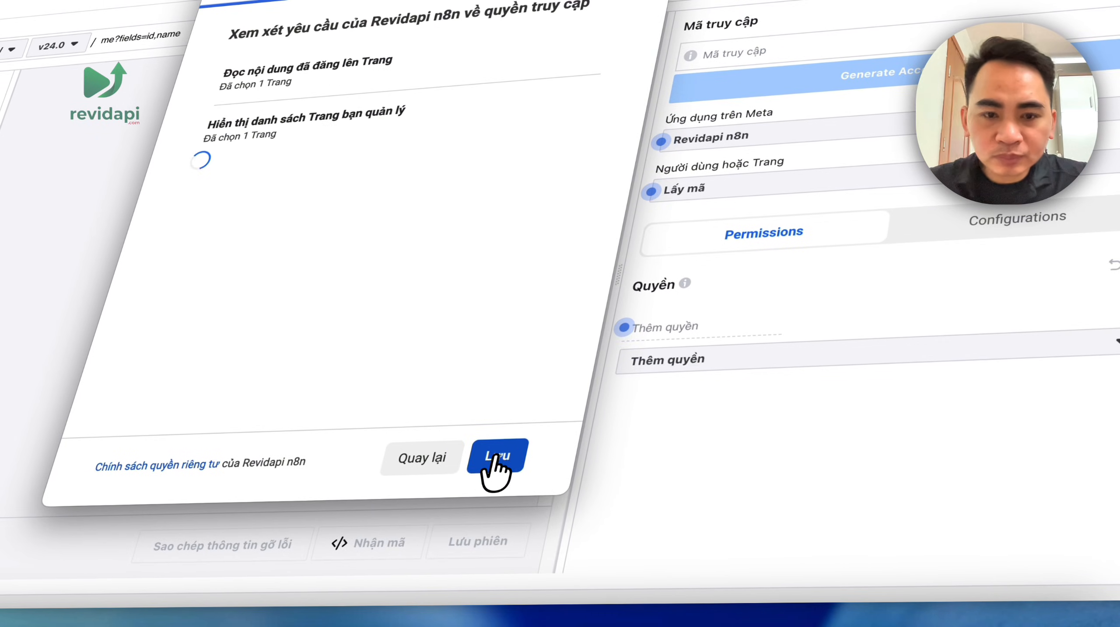
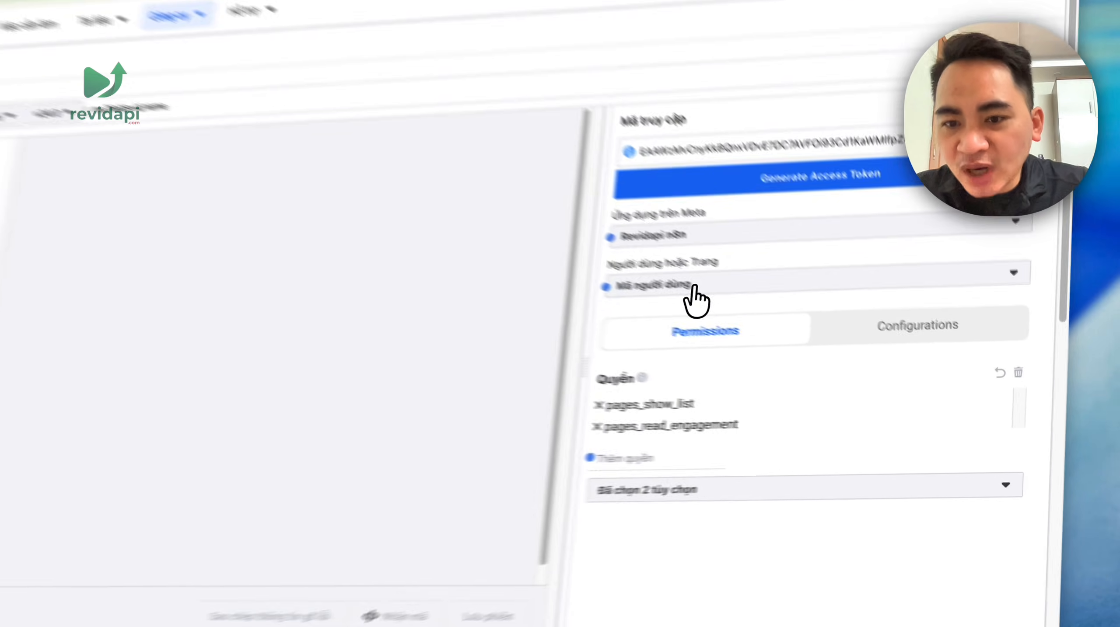
# - Select Bình Dân AI as the User or Page in Graph API Explorer
pyautogui.click(799, 331)
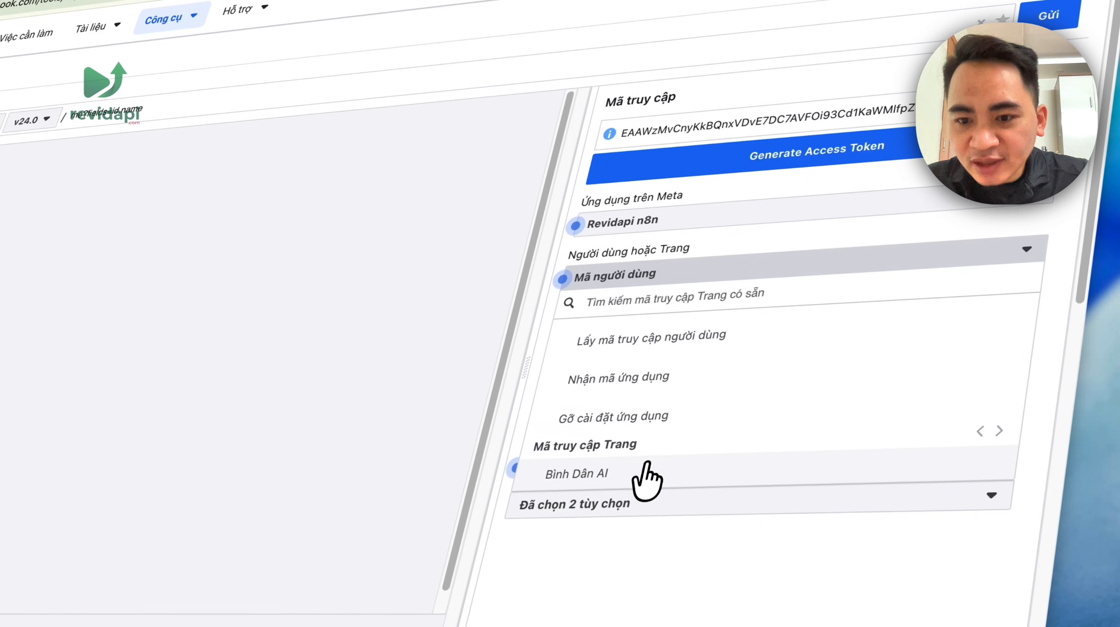
pyautogui.click(654, 460)
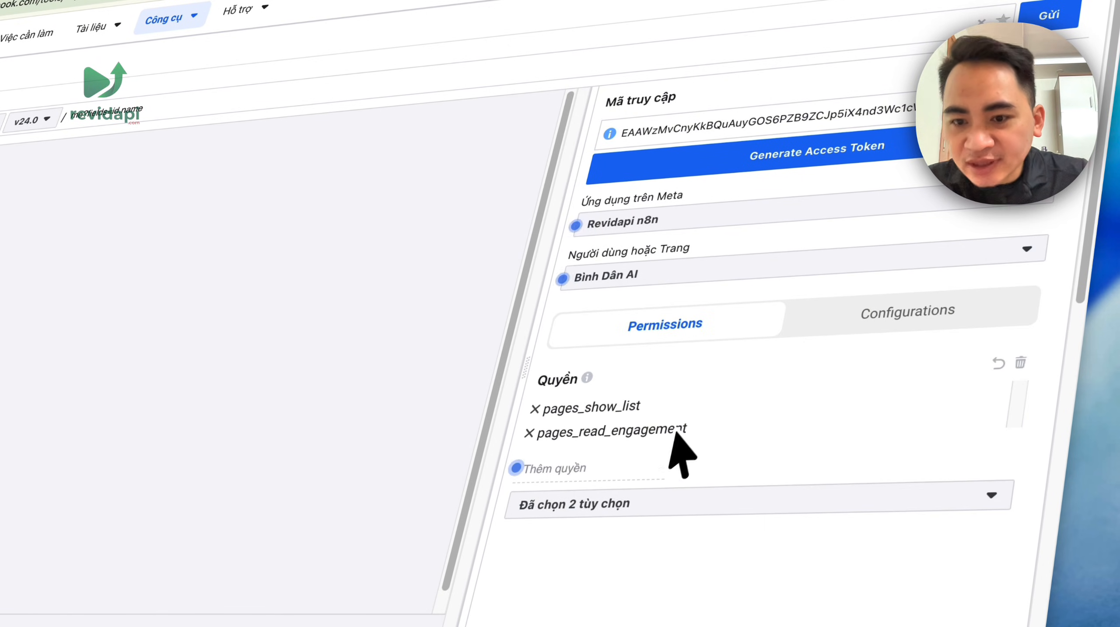
pyautogui.click(738, 501)
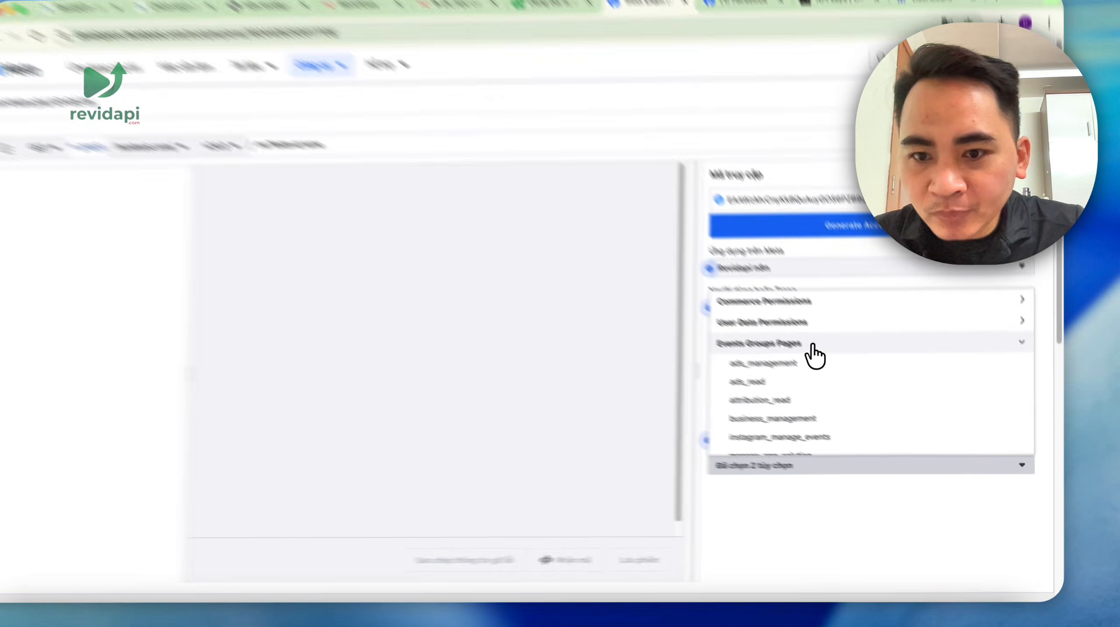
# - Add the ads_management, ads_read, attribution_read, business_management and page_events permissions
pyautogui.click(834, 379)
pyautogui.click(834, 395)
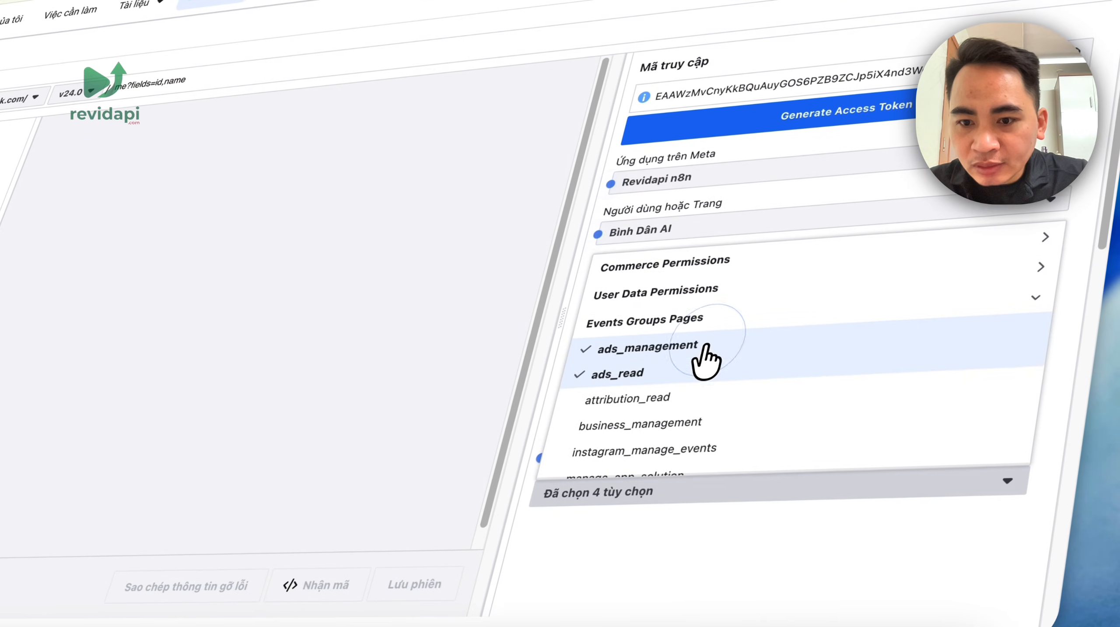
pyautogui.click(834, 412)
pyautogui.click(702, 447)
pyautogui.scroll(-3, 715, 459)
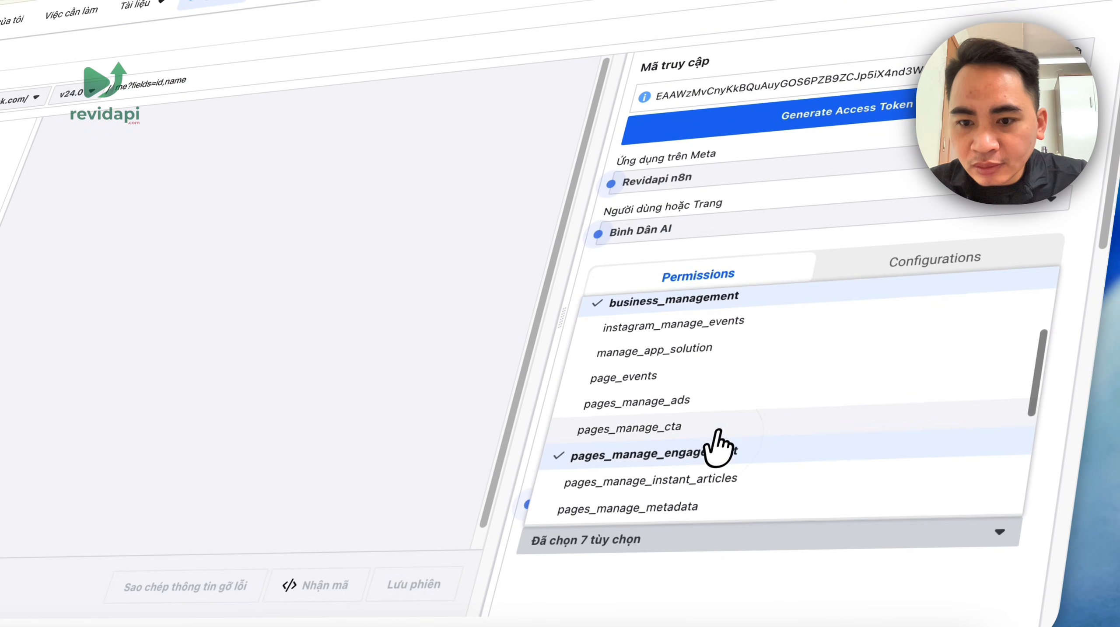
pyautogui.click(729, 376)
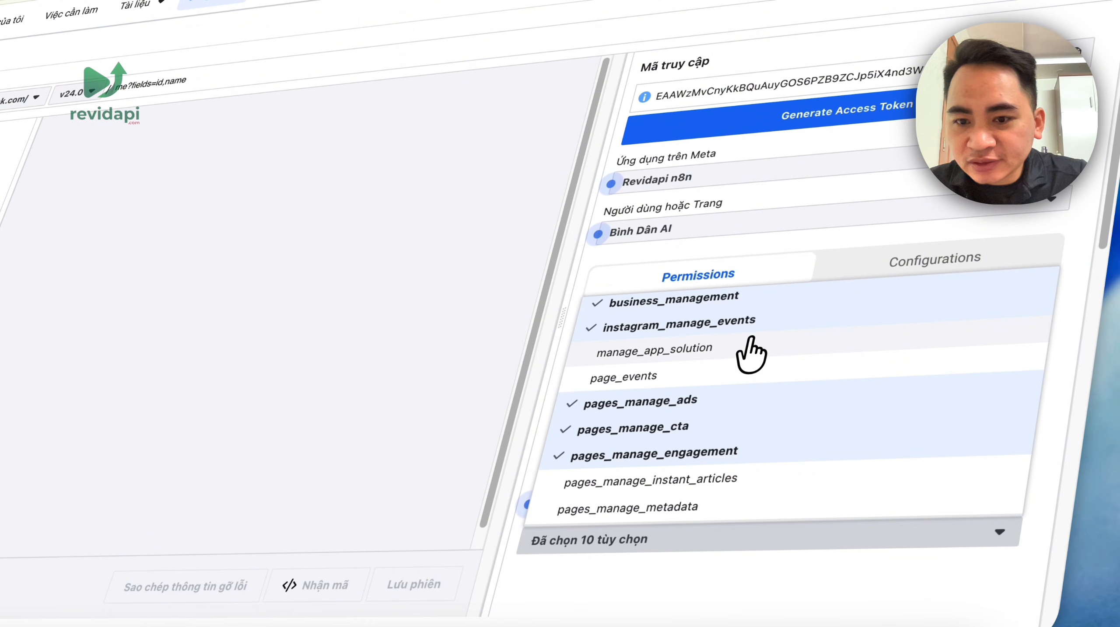
pyautogui.scroll(-1, 720, 439)
# - Add pages_manage_instant_articles, pages_manage_metadata, pages_manage_posts and pages_utility_messaging, bringing the total to 21 permissions
pyautogui.click(708, 459)
pyautogui.click(717, 459)
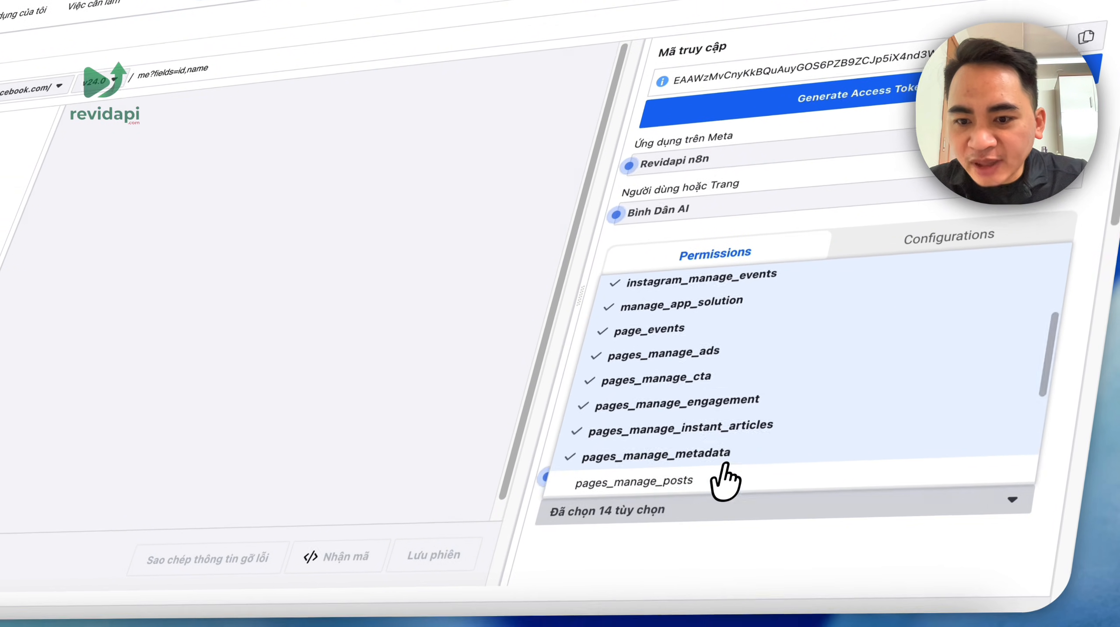
pyautogui.scroll(-5, 684, 439)
pyautogui.click(753, 327)
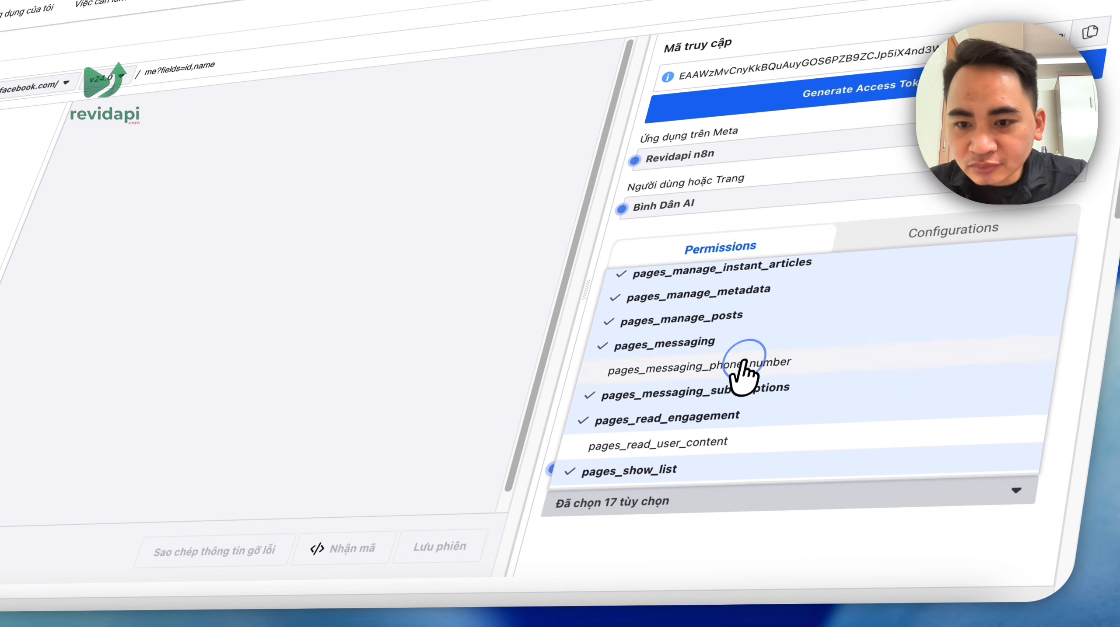
pyautogui.scroll(-1, 731, 448)
pyautogui.click(725, 424)
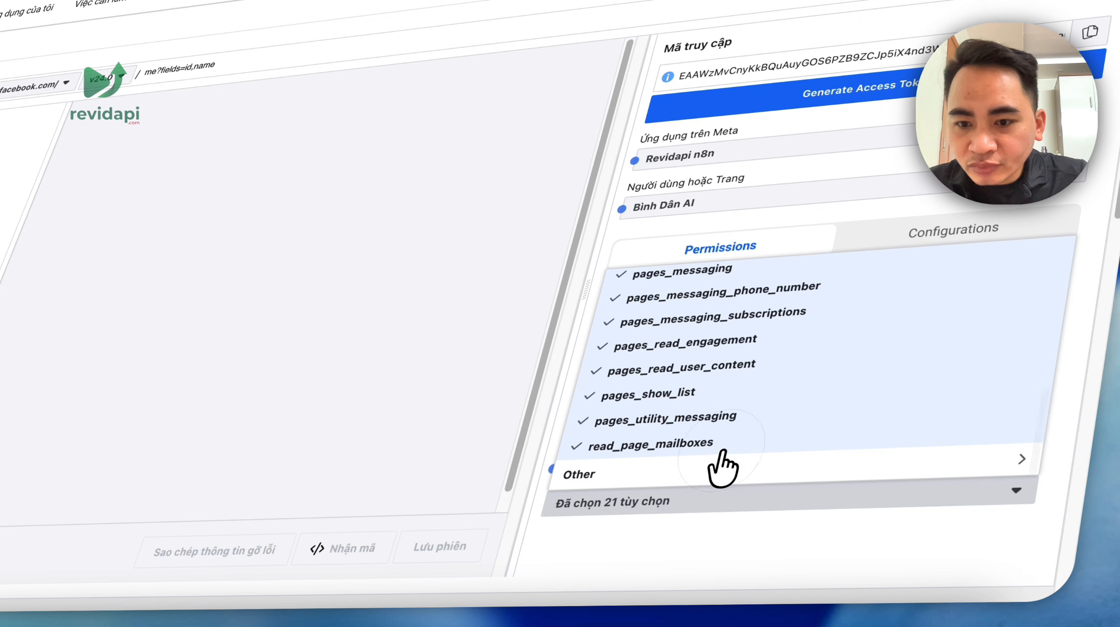
pyautogui.click(738, 546)
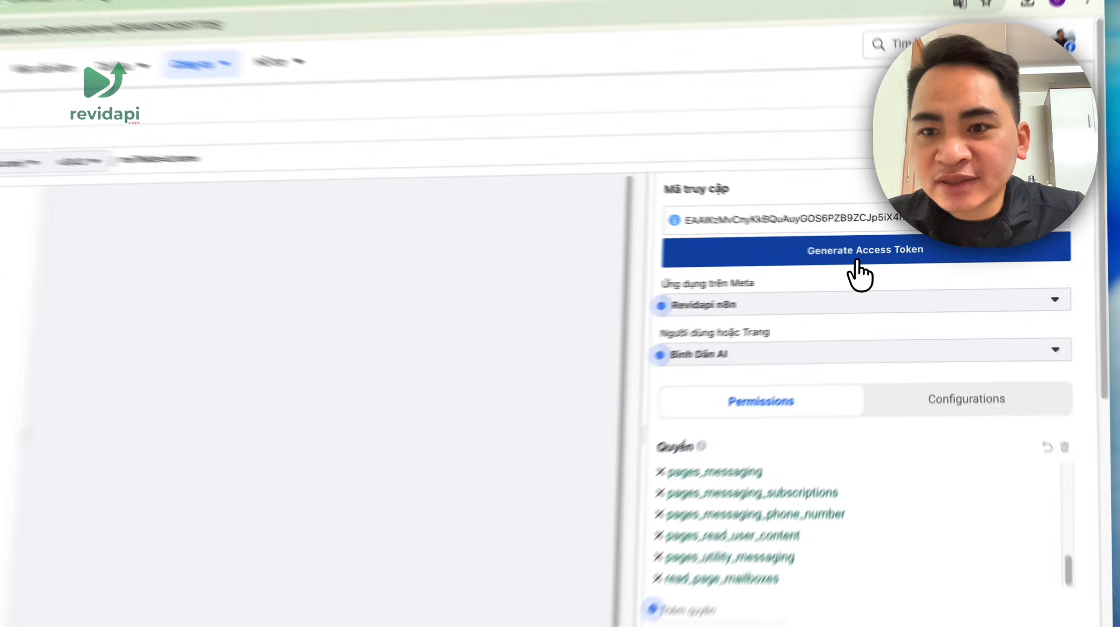
# - Request a new access token and authorise the Revidapi n8n app under the current account
pyautogui.click(885, 267)
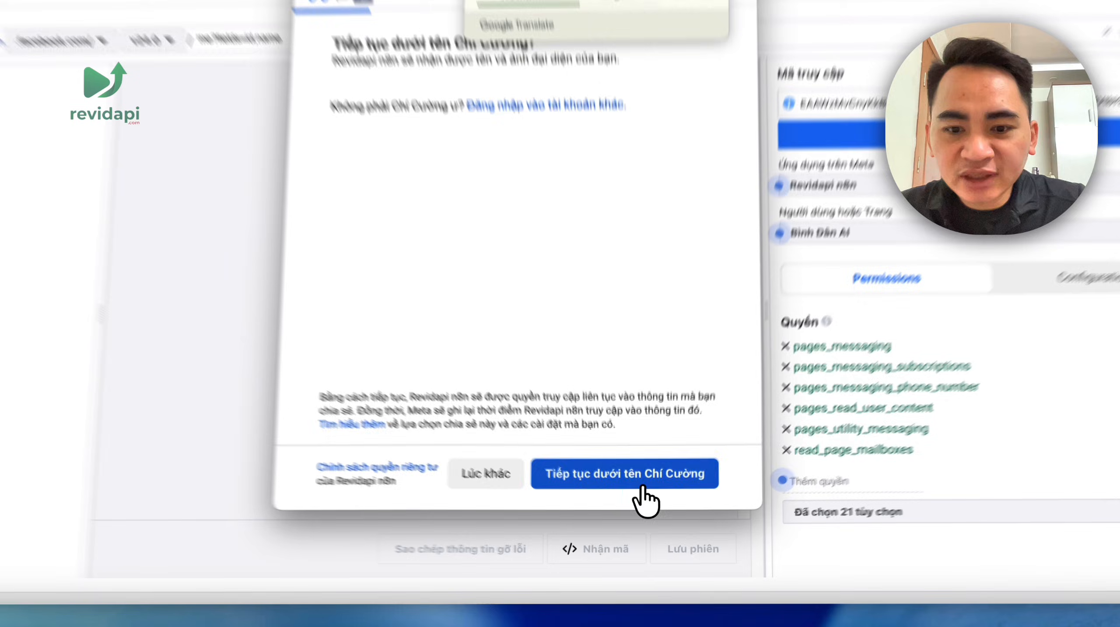
pyautogui.click(632, 503)
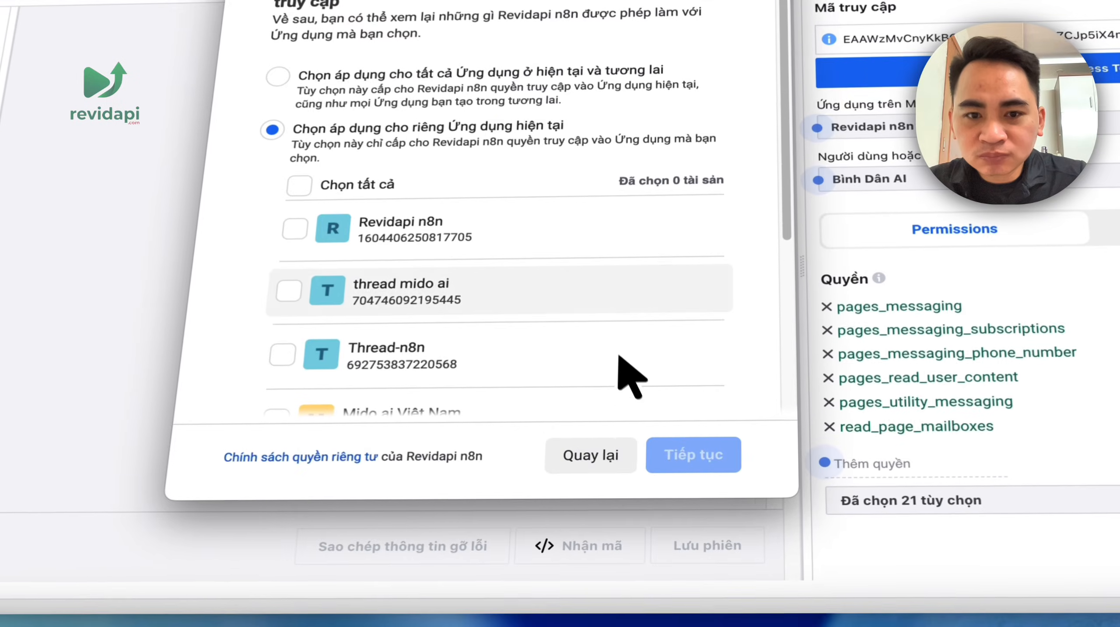
pyautogui.scroll(-4, 618, 355)
pyautogui.scroll(2, 565, 365)
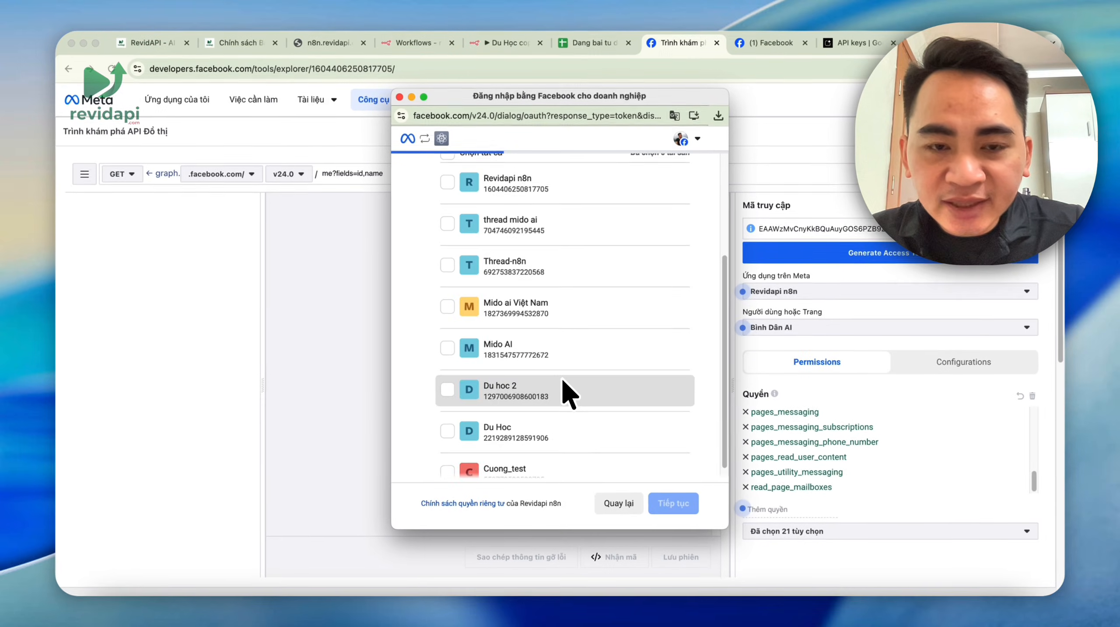
pyautogui.scroll(3, 566, 386)
pyautogui.click(446, 243)
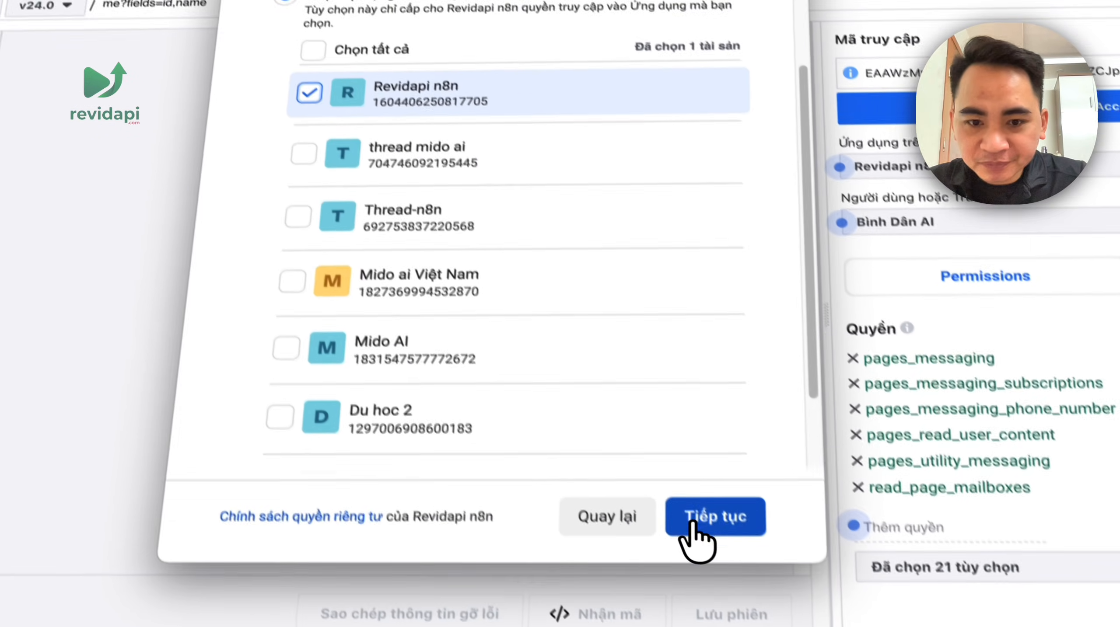
pyautogui.click(691, 527)
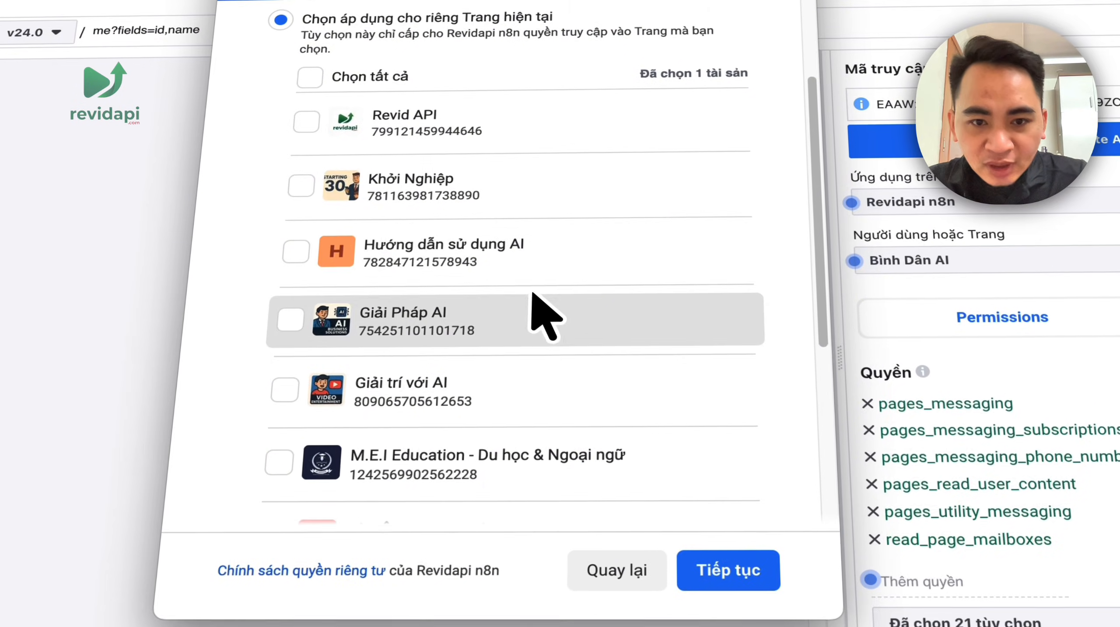
# - Grant access to Bình Dân AI, all businesses and both Instagram accounts, then confirm
pyautogui.scroll(-5, 534, 308)
pyautogui.click(722, 571)
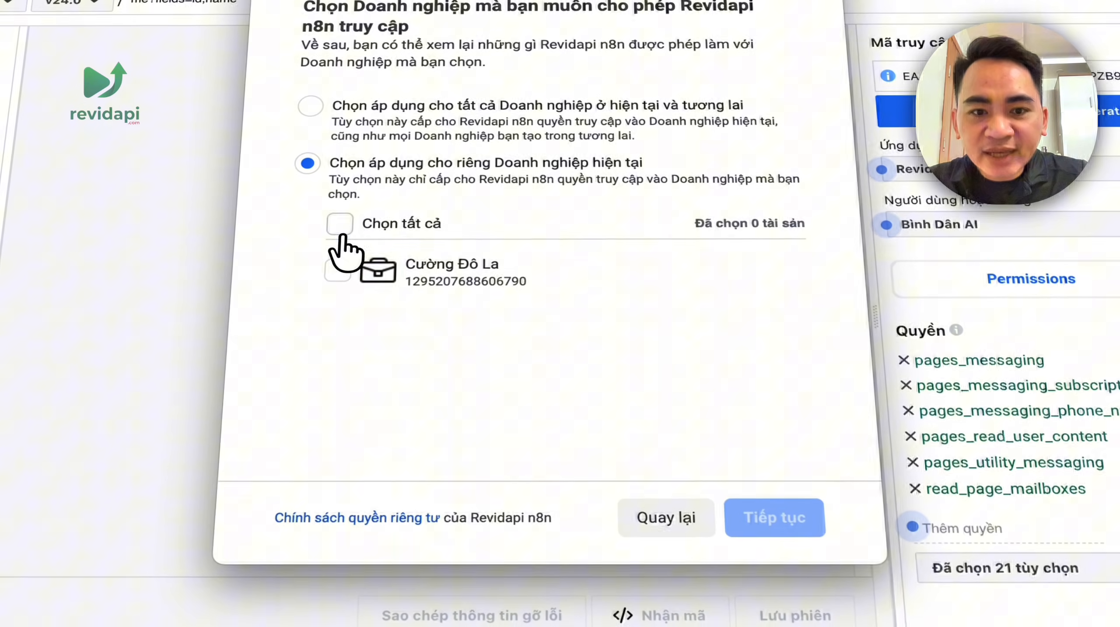
pyautogui.click(254, 205)
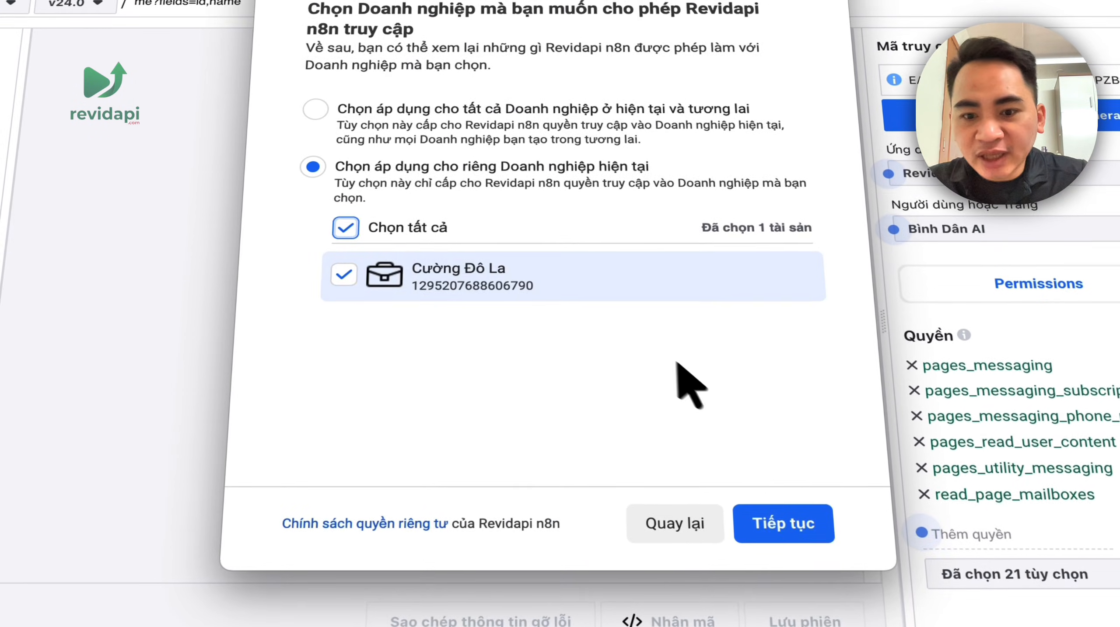
pyautogui.click(782, 523)
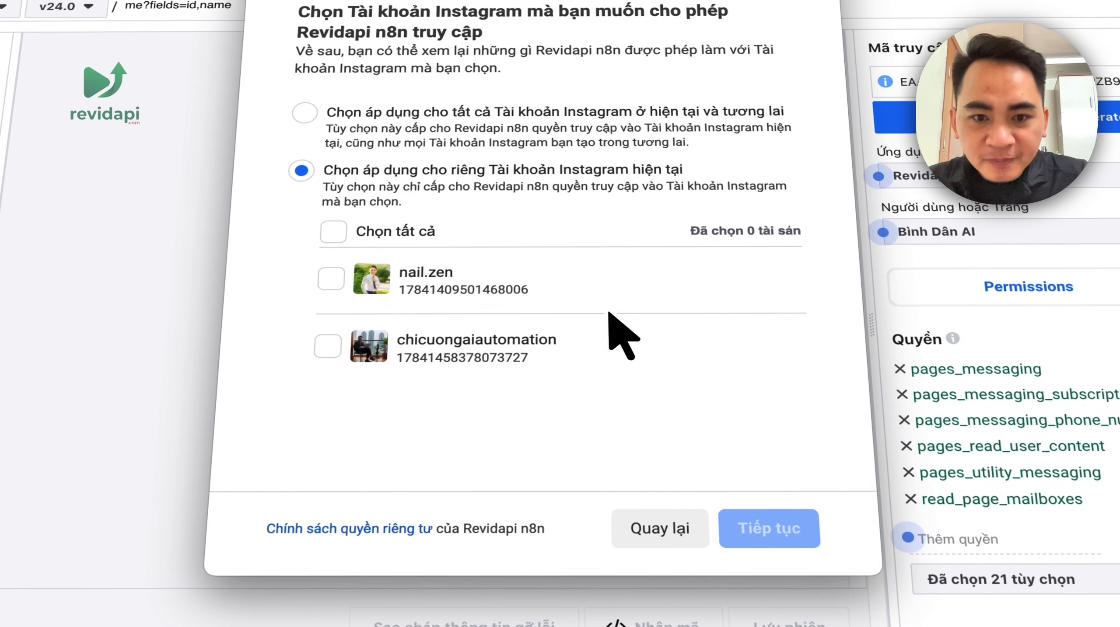
pyautogui.click(341, 232)
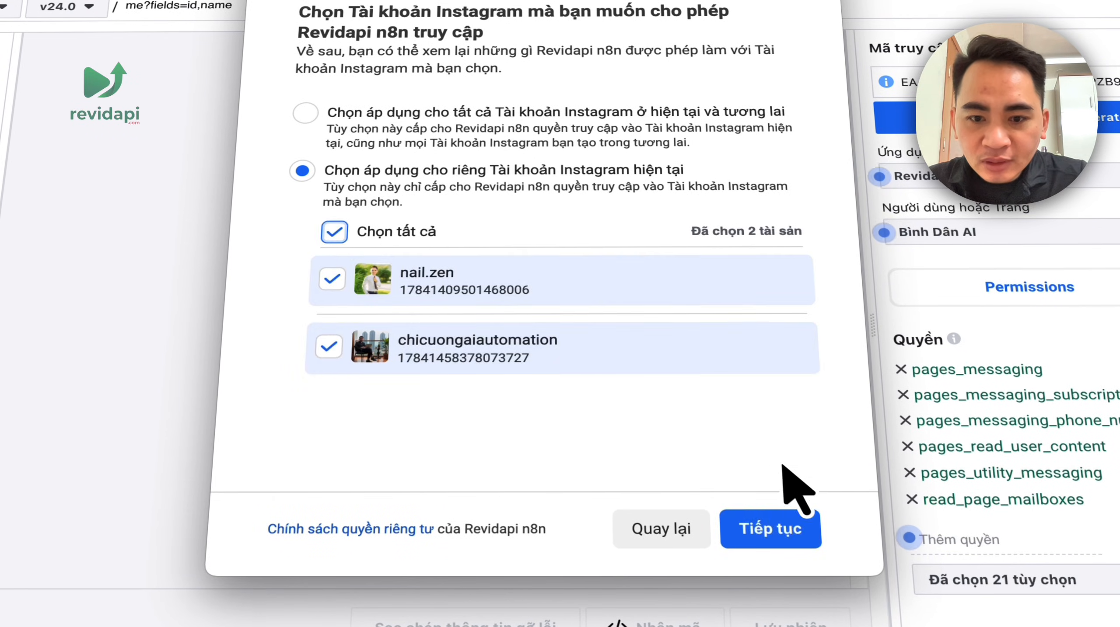
pyautogui.click(773, 527)
pyautogui.click(772, 527)
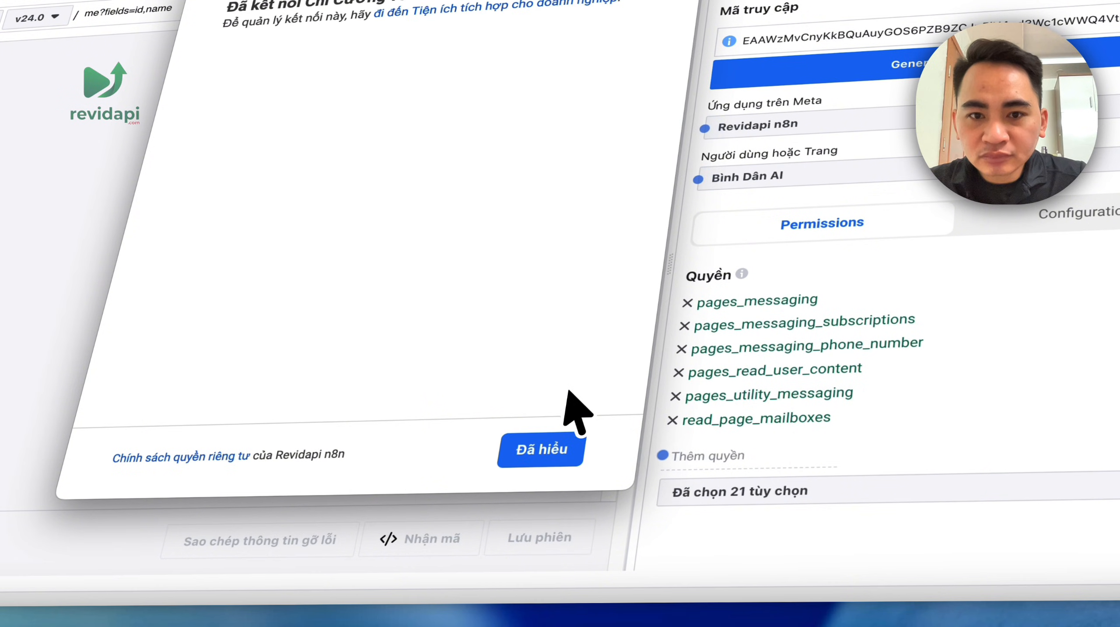
pyautogui.click(560, 449)
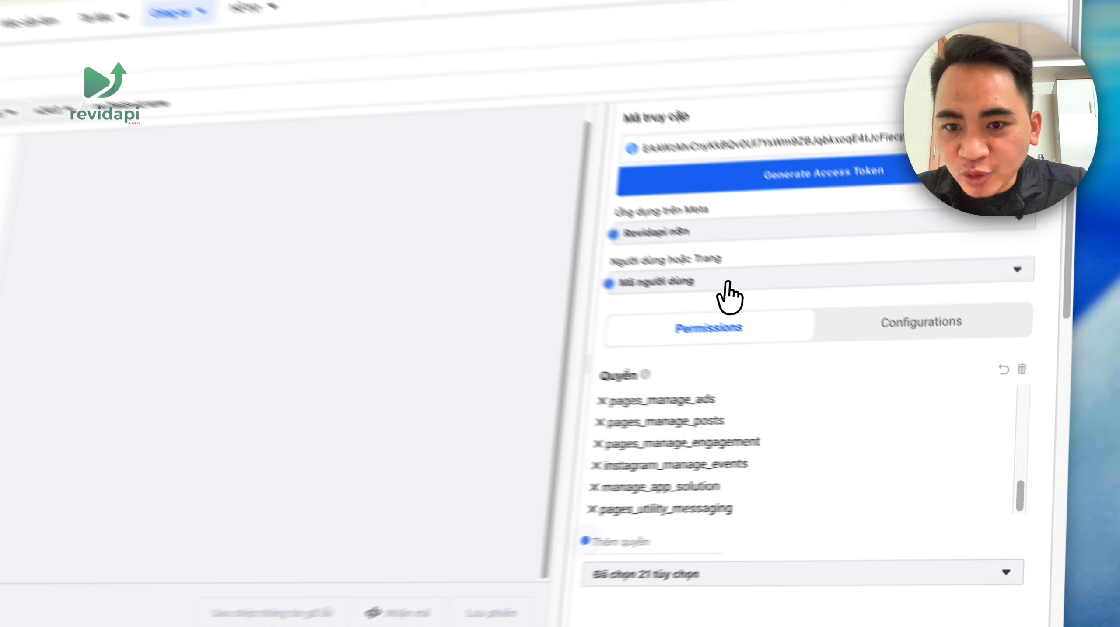
# - Reselect the Bình Dân AI page and regenerate the token, confirming the Revidapi n8n reconnect
pyautogui.click(825, 330)
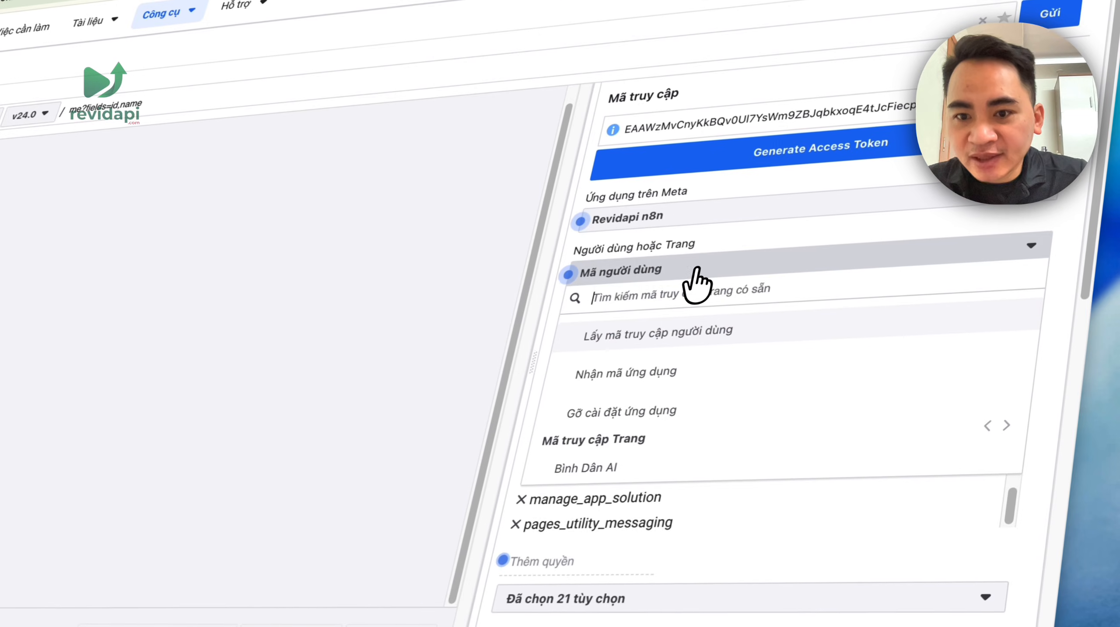
pyautogui.click(624, 472)
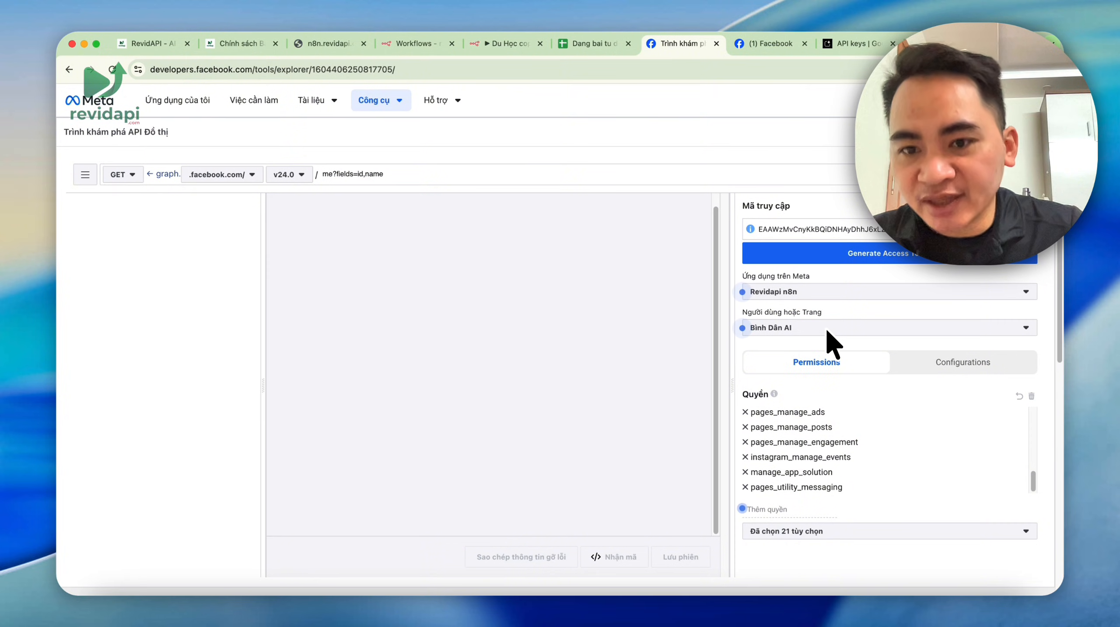
pyautogui.click(867, 255)
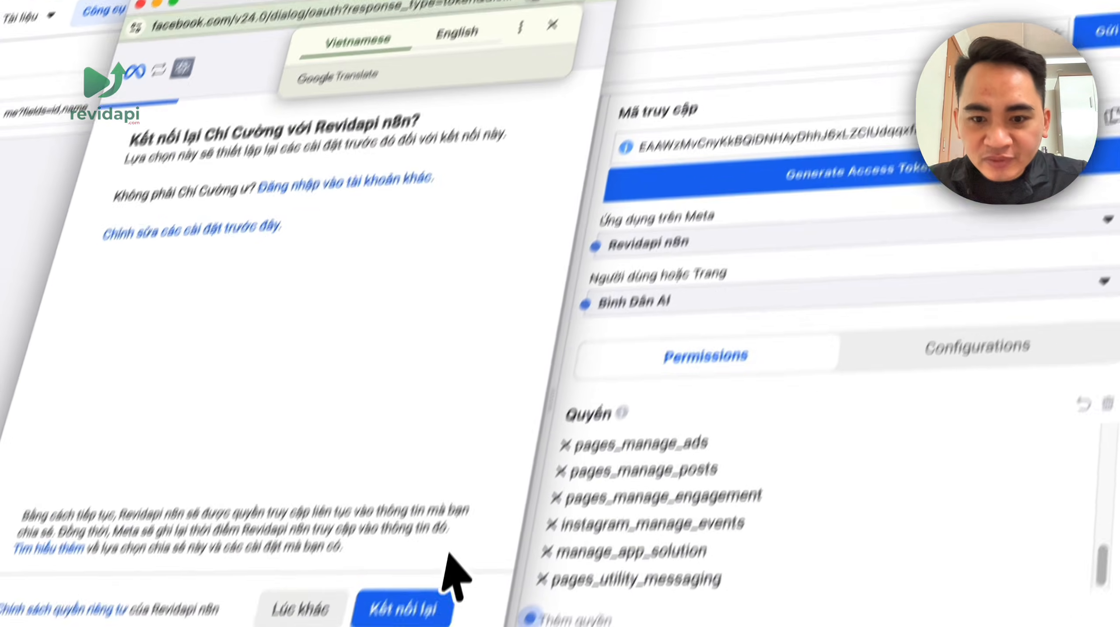
pyautogui.click(409, 607)
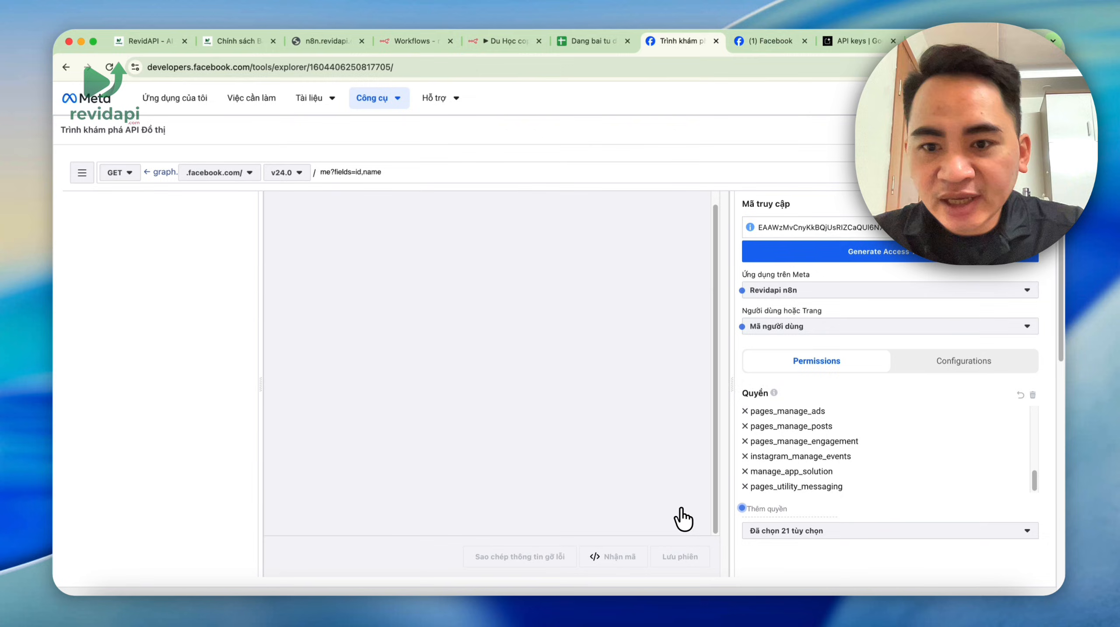
# - Reload the Bình Dân AI page access token and copy it
pyautogui.click(838, 327)
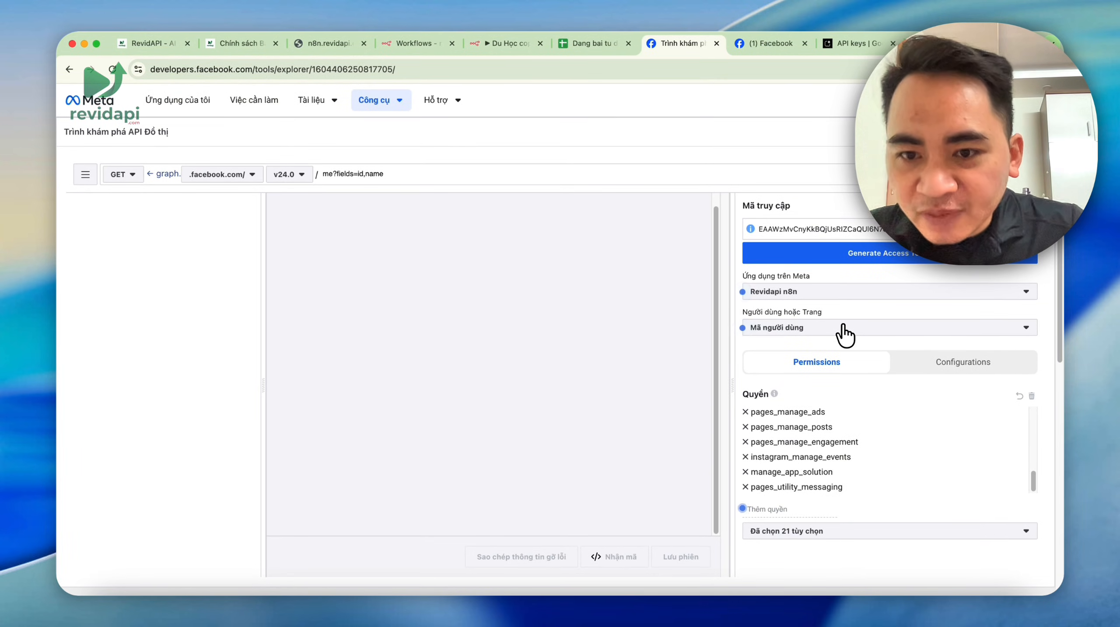
pyautogui.click(843, 327)
pyautogui.click(632, 470)
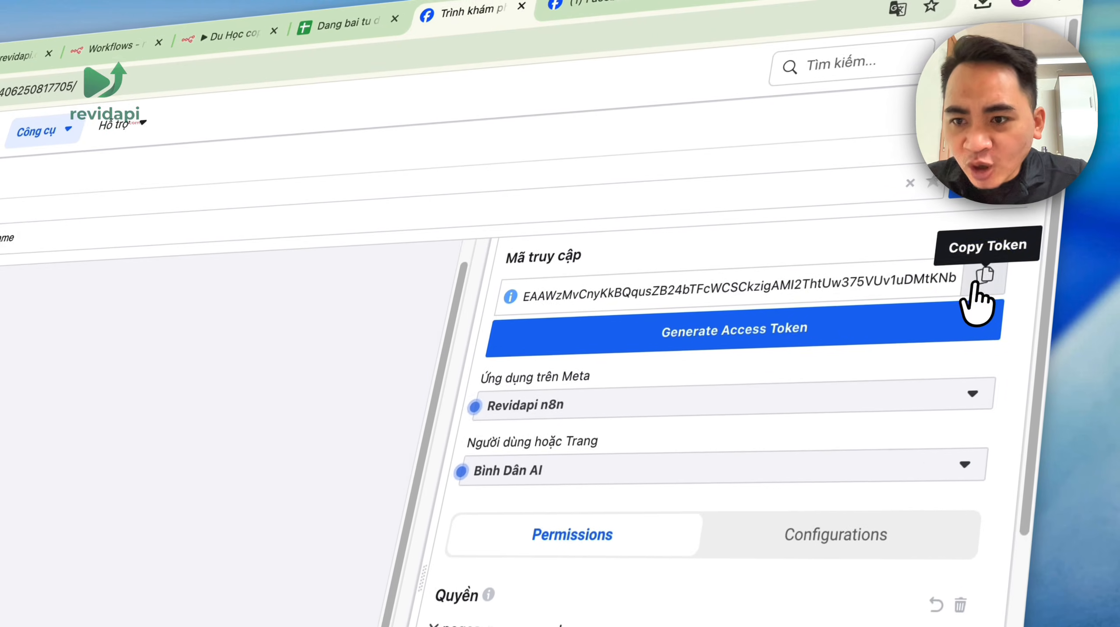
pyautogui.click(1046, 94)
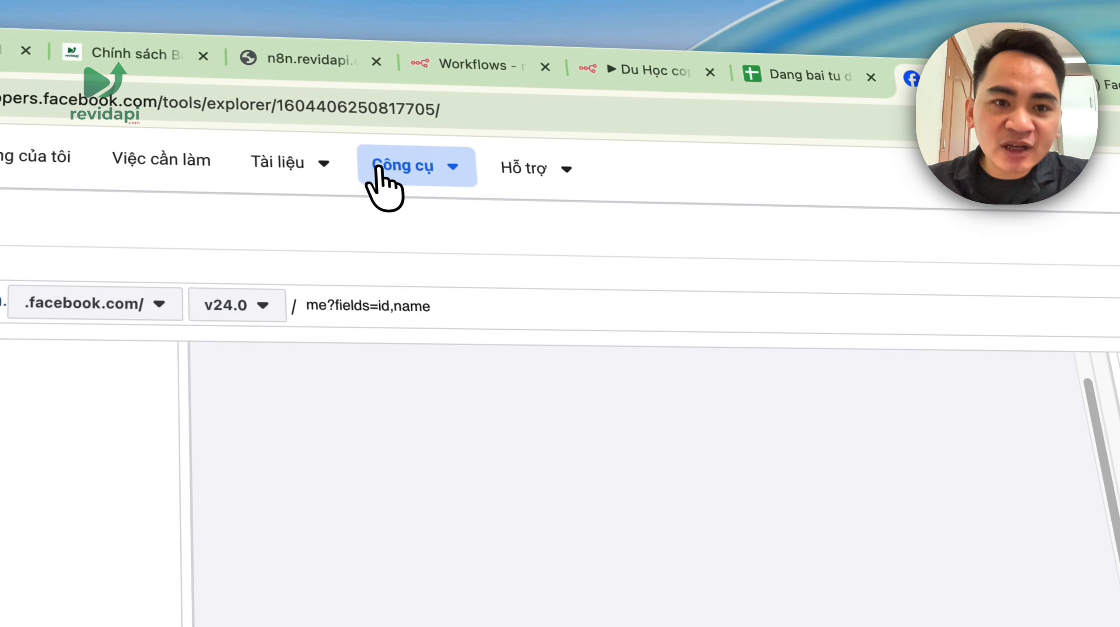
# - Debug the copied page token in the Access Token Debugger and review its expiry
pyautogui.click(13, 160)
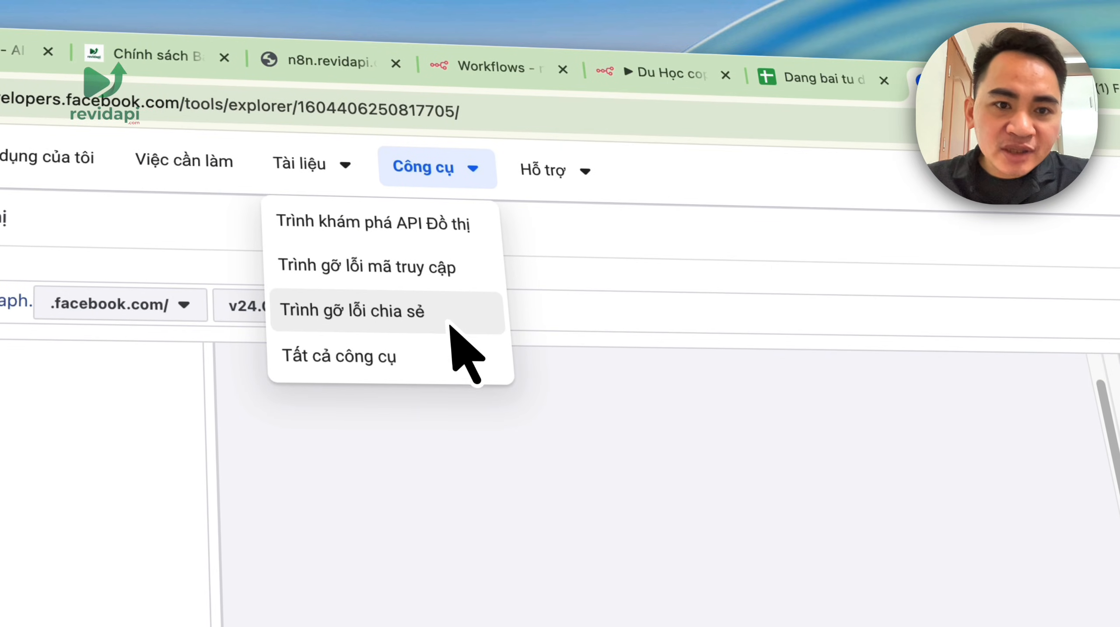
pyautogui.click(452, 274)
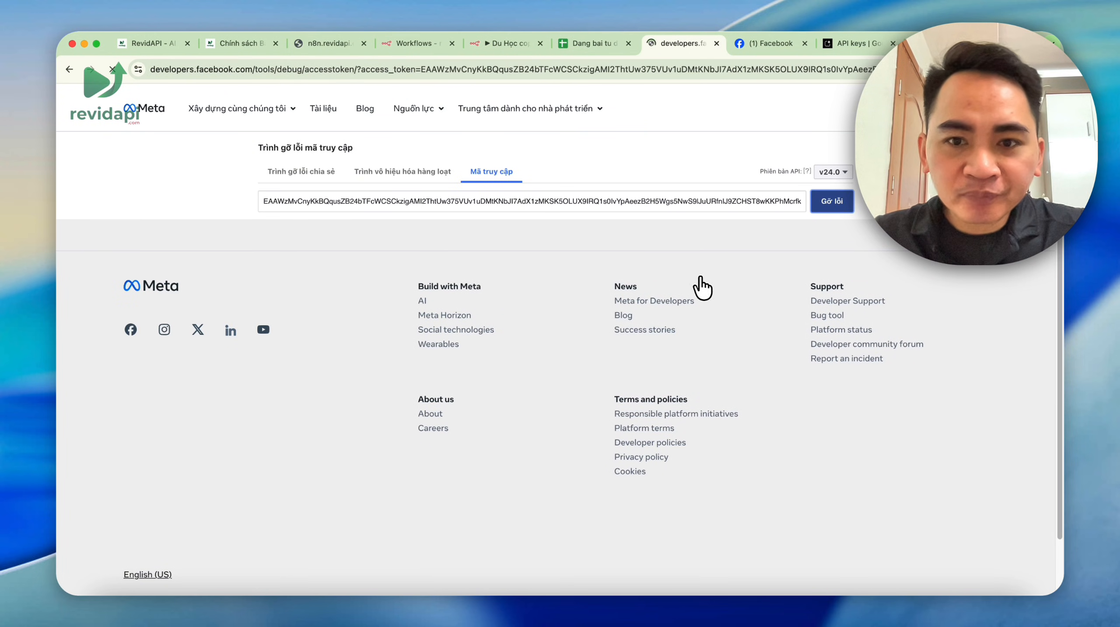
pyautogui.scroll(-5, 701, 277)
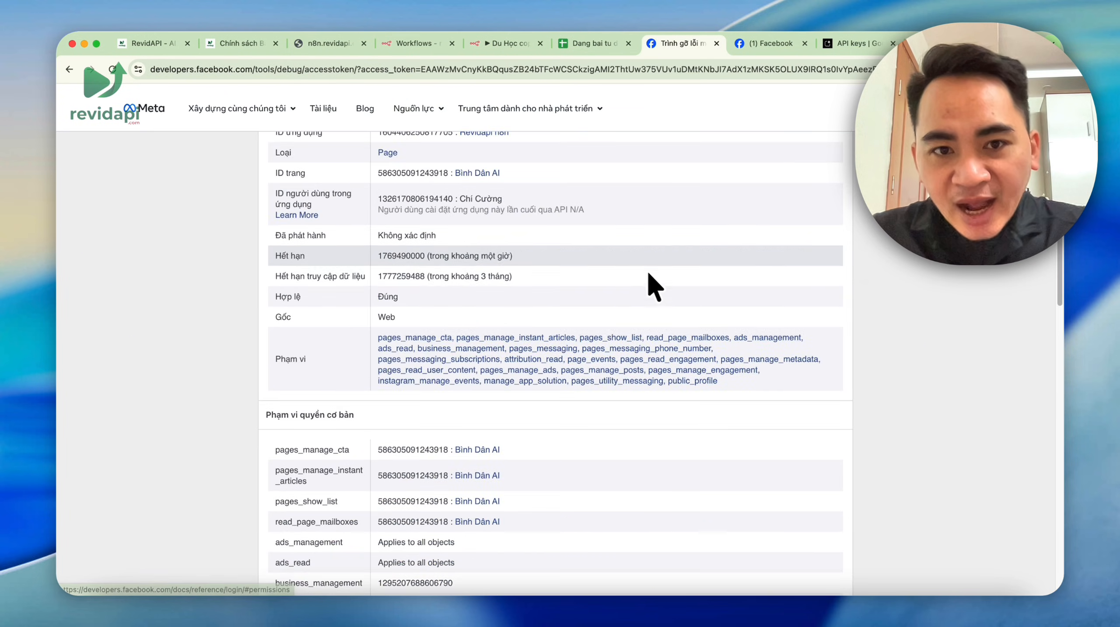
pyautogui.scroll(3, 649, 274)
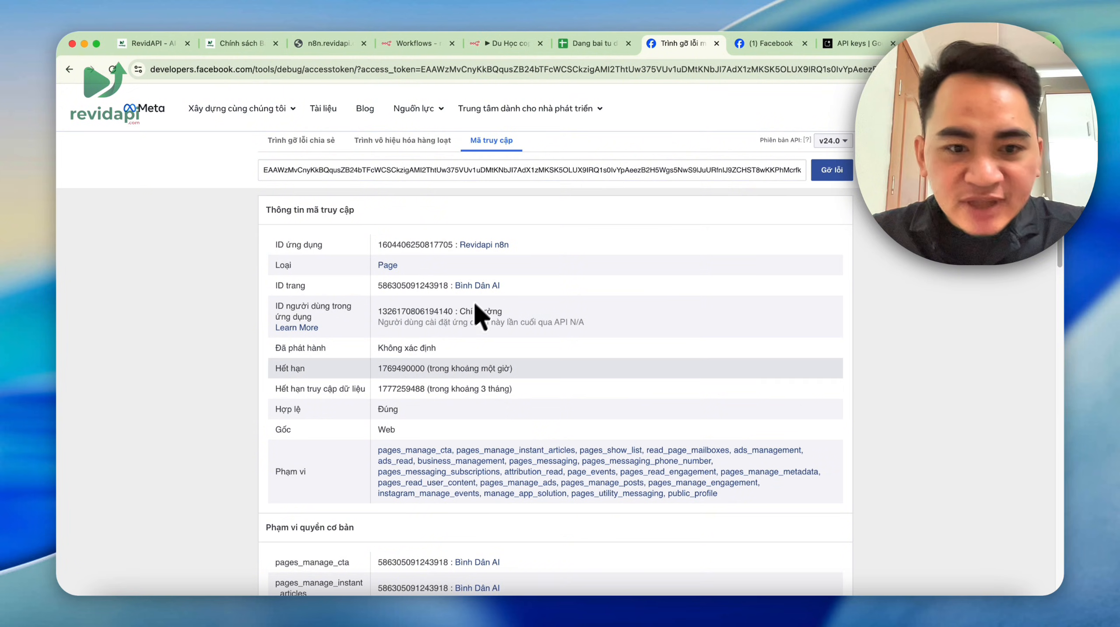
pyautogui.moveTo(431, 370); pyautogui.dragTo(521, 371)
pyautogui.scroll(-8, 538, 376)
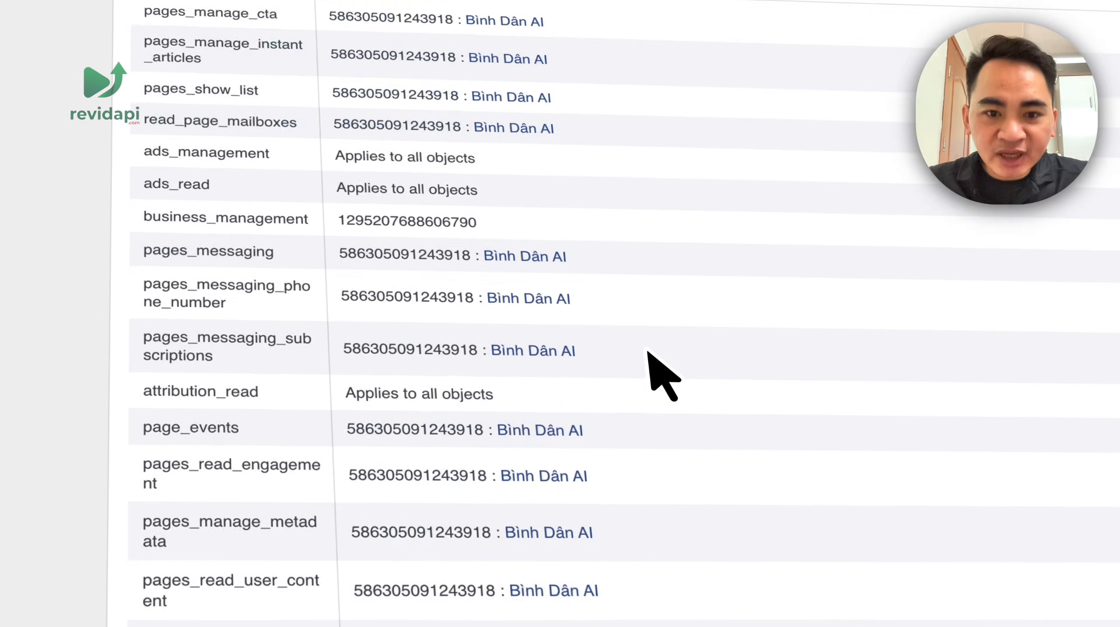
pyautogui.scroll(8, 539, 377)
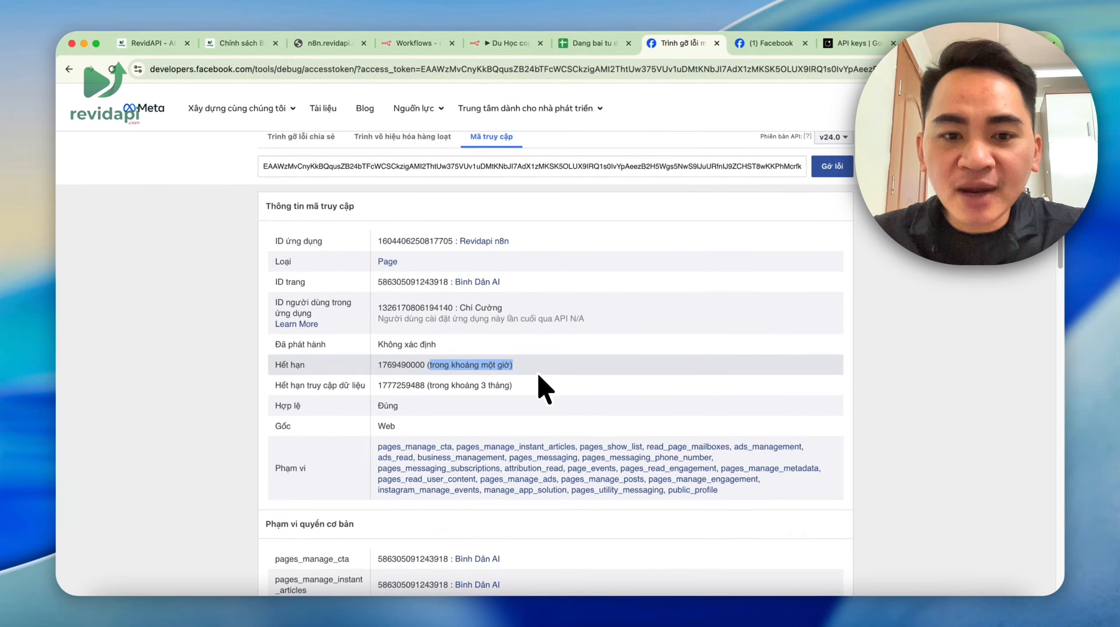
pyautogui.scroll(-10, 537, 374)
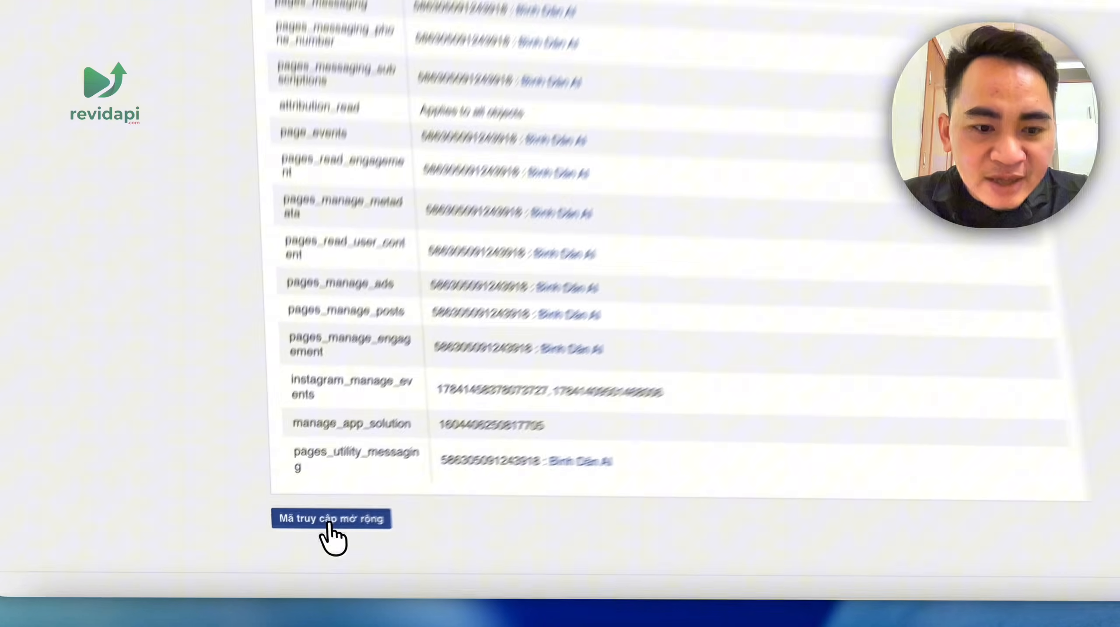
# - Extend it to a long-lived token, debug it to confirm the 2-month expiry, and copy it
pyautogui.click(298, 540)
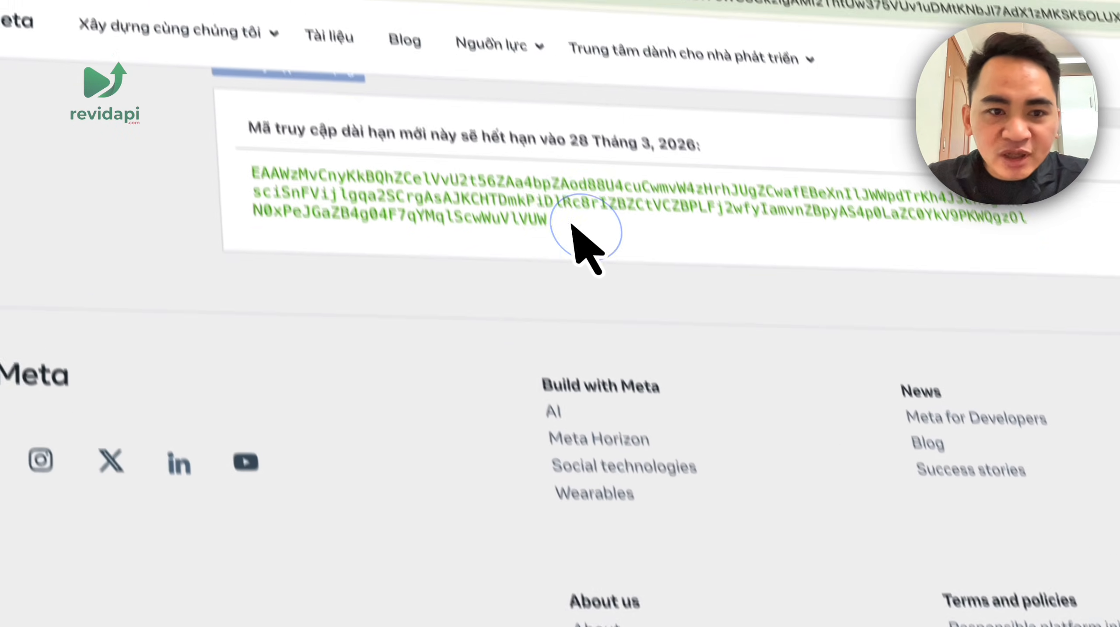
pyautogui.moveTo(545, 336); pyautogui.dragTo(273, 294)
pyautogui.press('super+c')
pyautogui.scroll(10, 1027, 305)
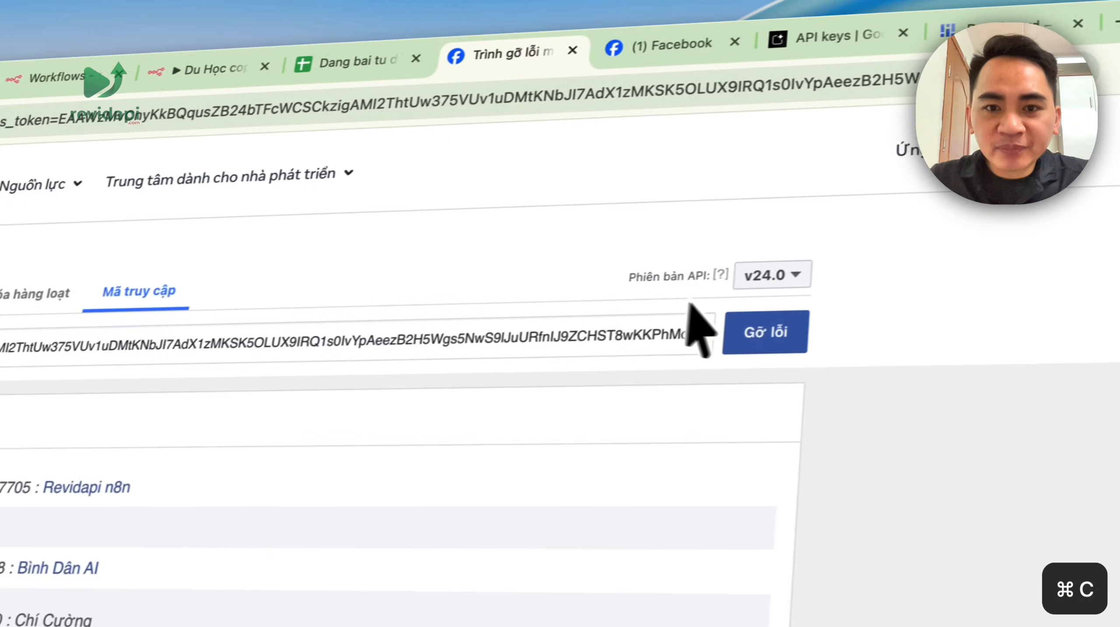
pyautogui.doubleClick(340, 322)
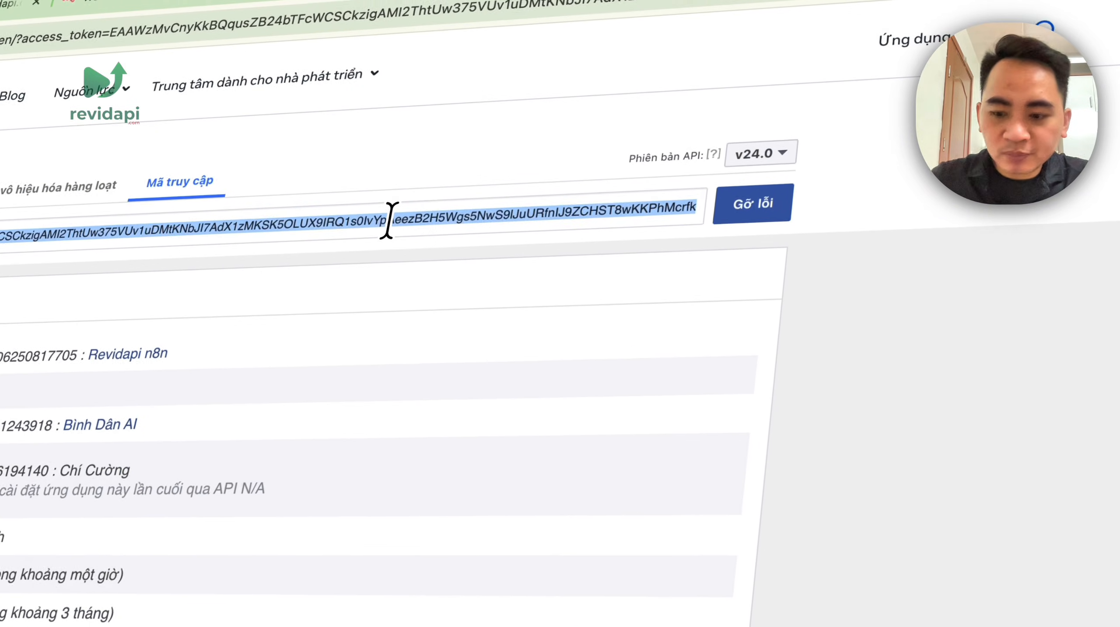
pyautogui.press('BackSpace')
pyautogui.press('super+v')
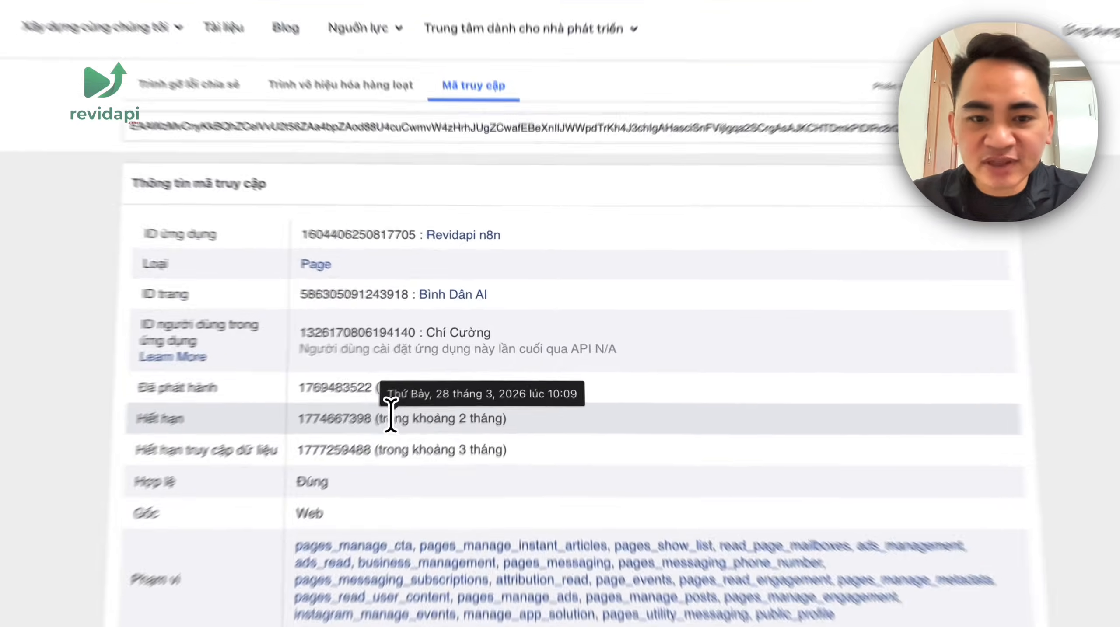
pyautogui.moveTo(432, 380); pyautogui.dragTo(512, 381)
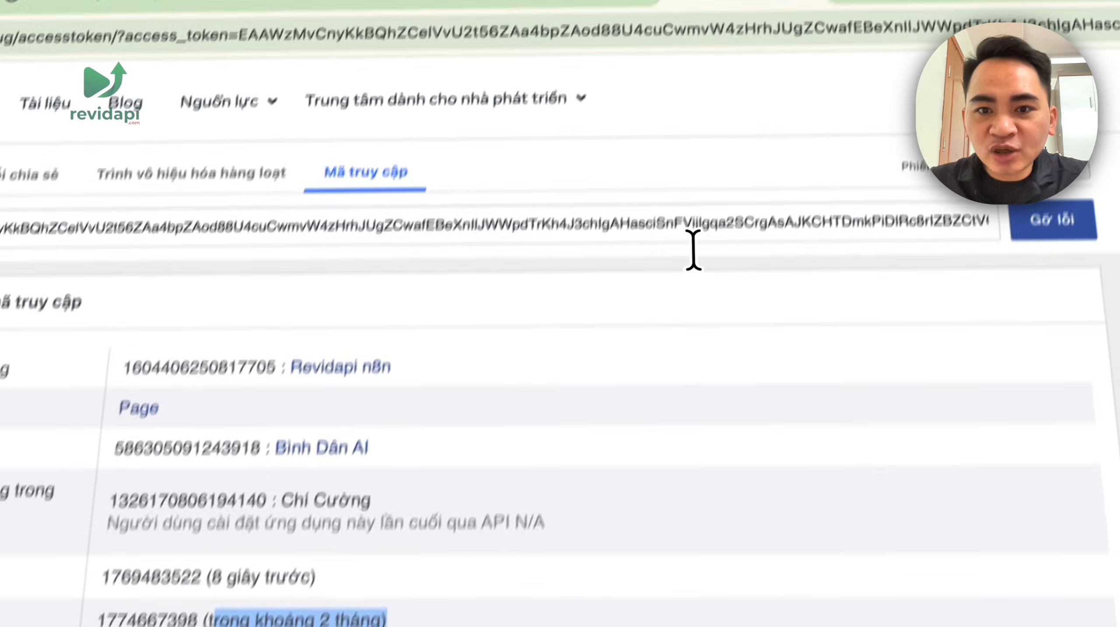
pyautogui.doubleClick(763, 106)
pyautogui.press('super+c')
# - Paste the long-lived token into C2 of the Quan_ly_page sheet
pyautogui.click(518, 63)
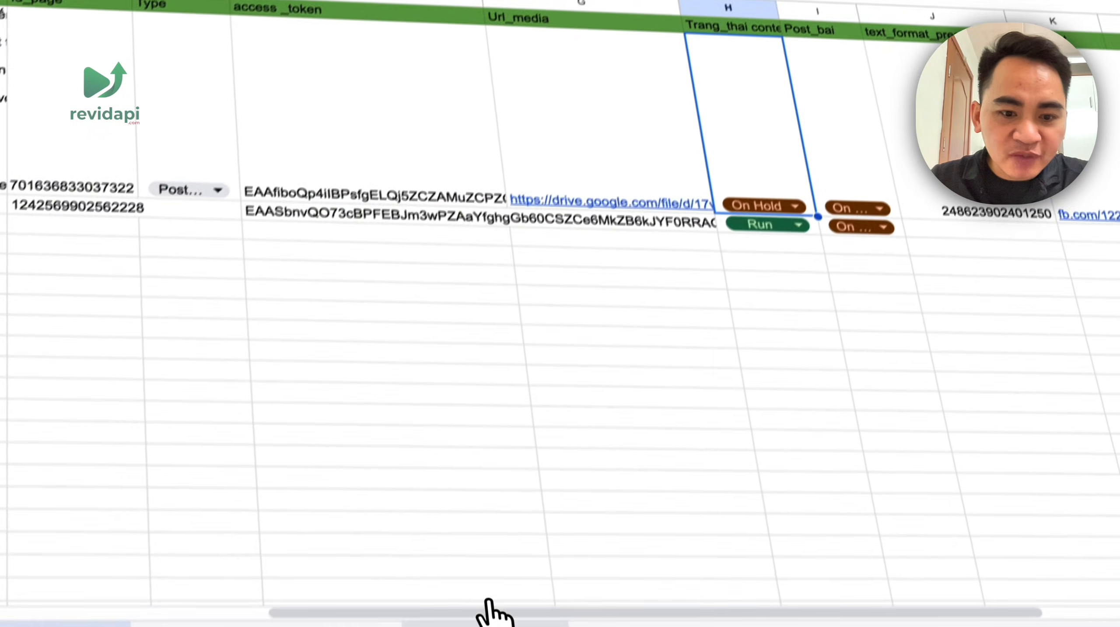
pyautogui.click(488, 600)
pyautogui.click(625, 219)
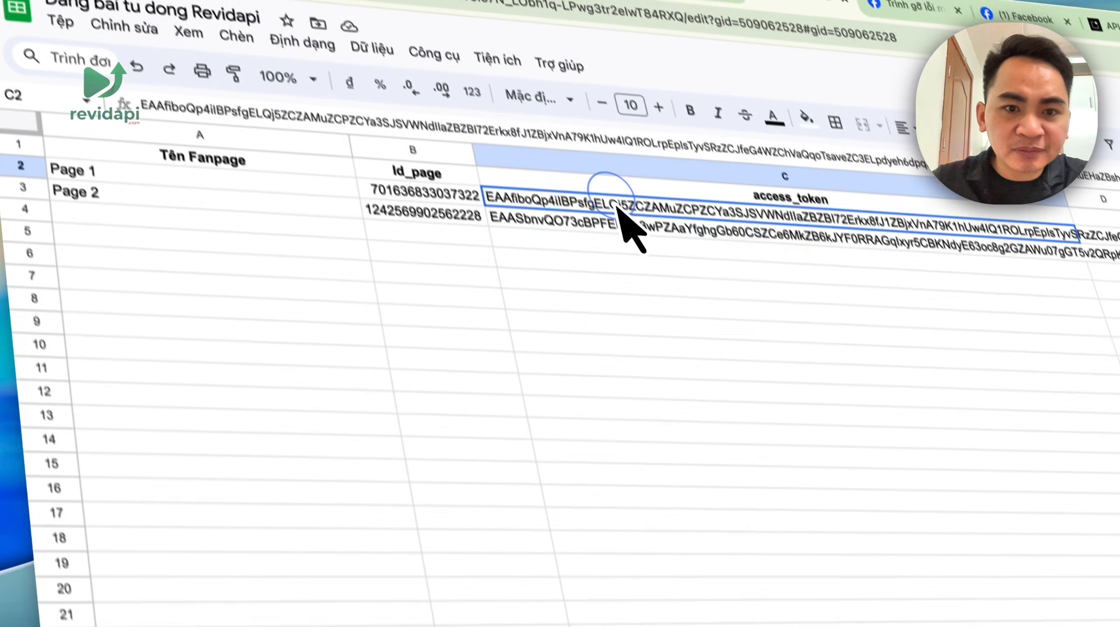
pyautogui.press('super+v')
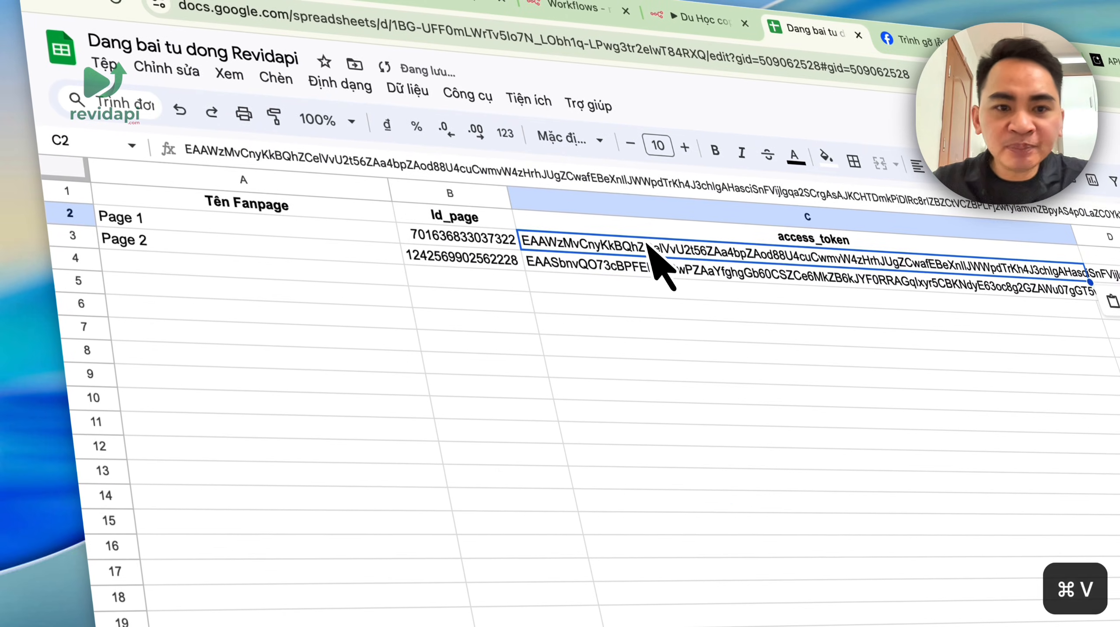
# - Enter 'Binh dan AI' as the page name in A2 and 'me' as the page id in B2
pyautogui.click(259, 217)
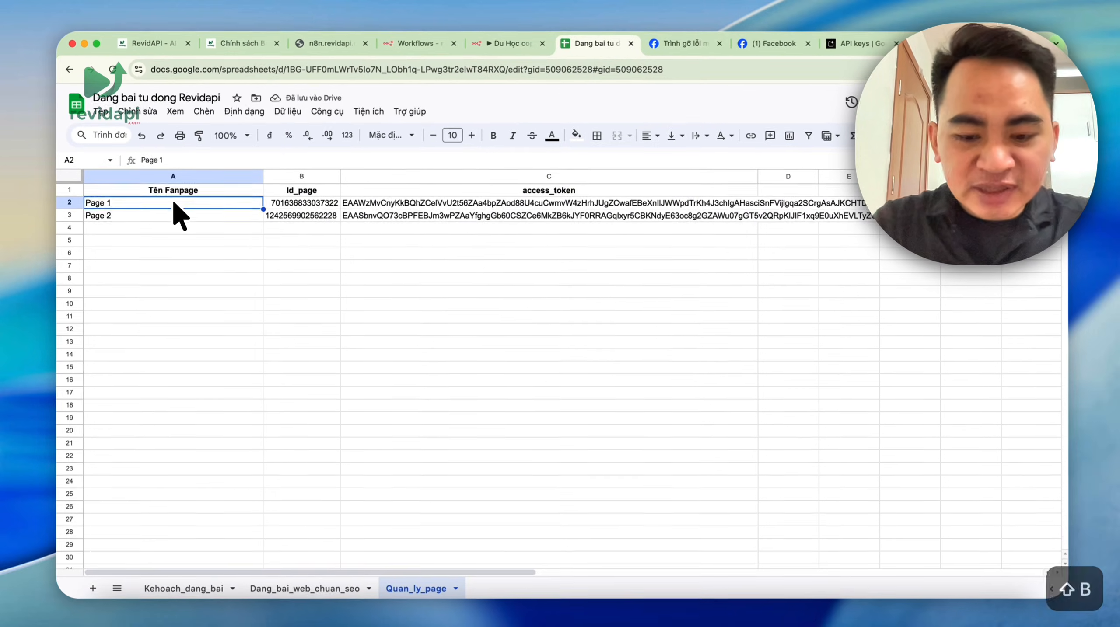
pyautogui.write('Binh dan AI')
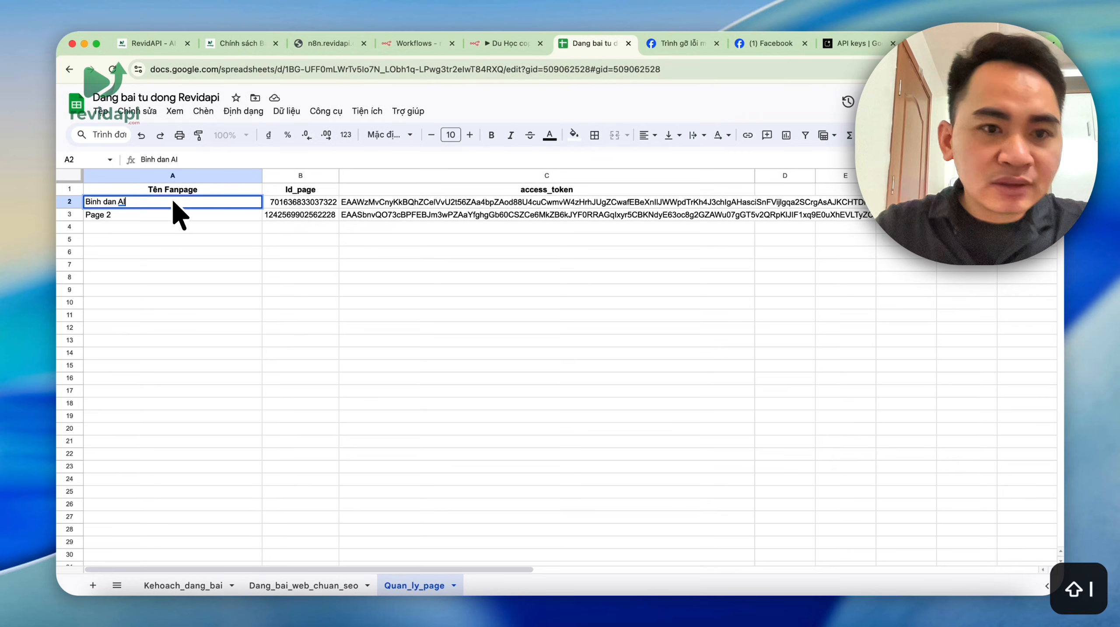
pyautogui.click(246, 277)
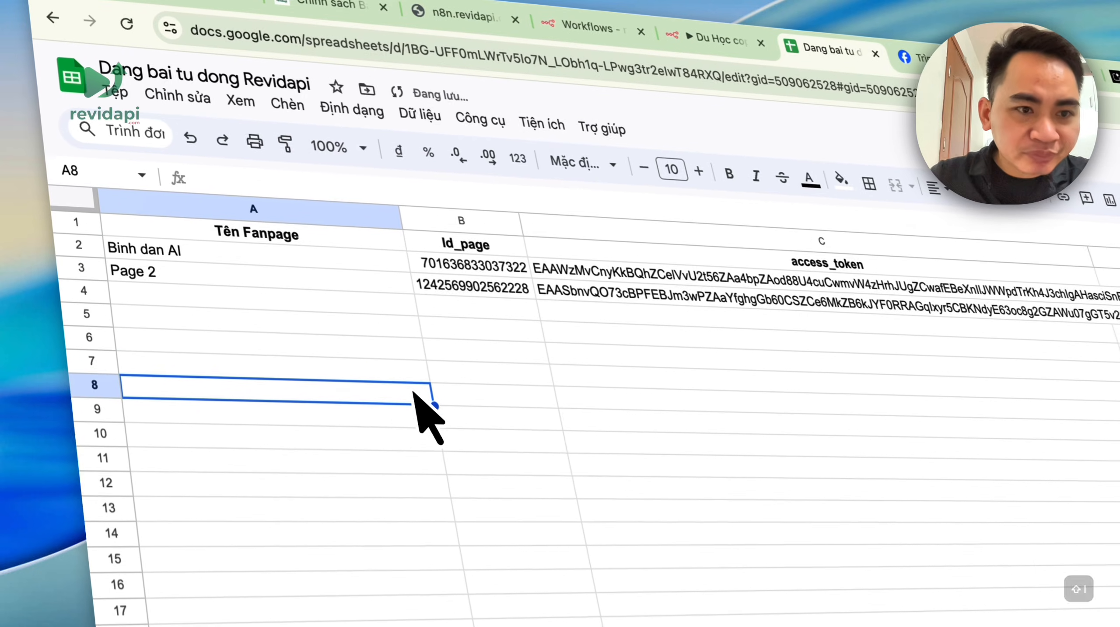
pyautogui.click(294, 275)
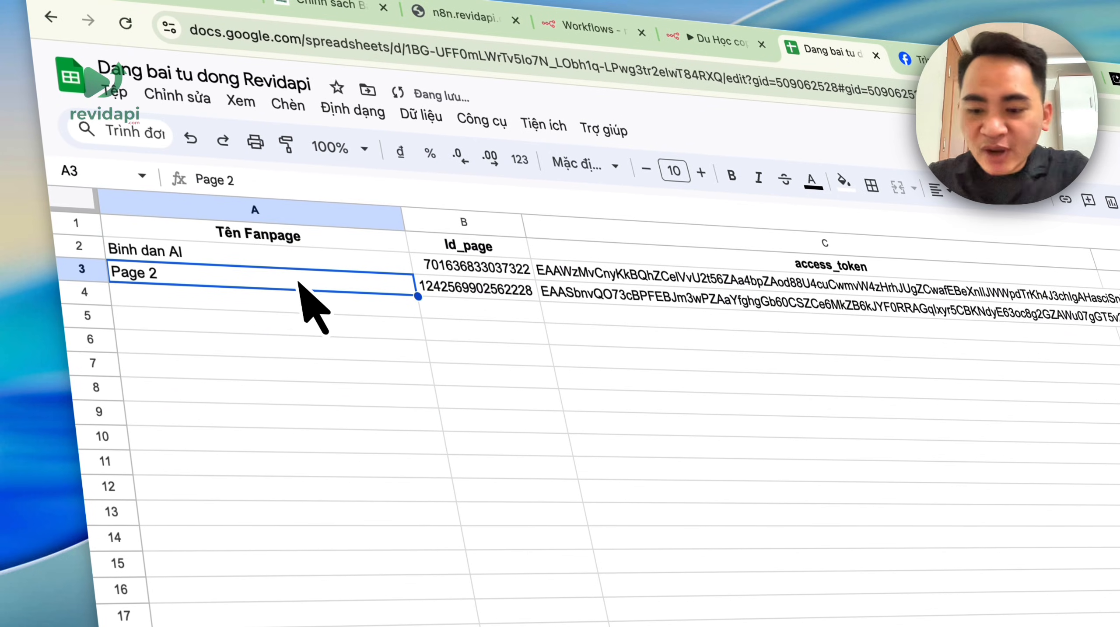
pyautogui.click(486, 268)
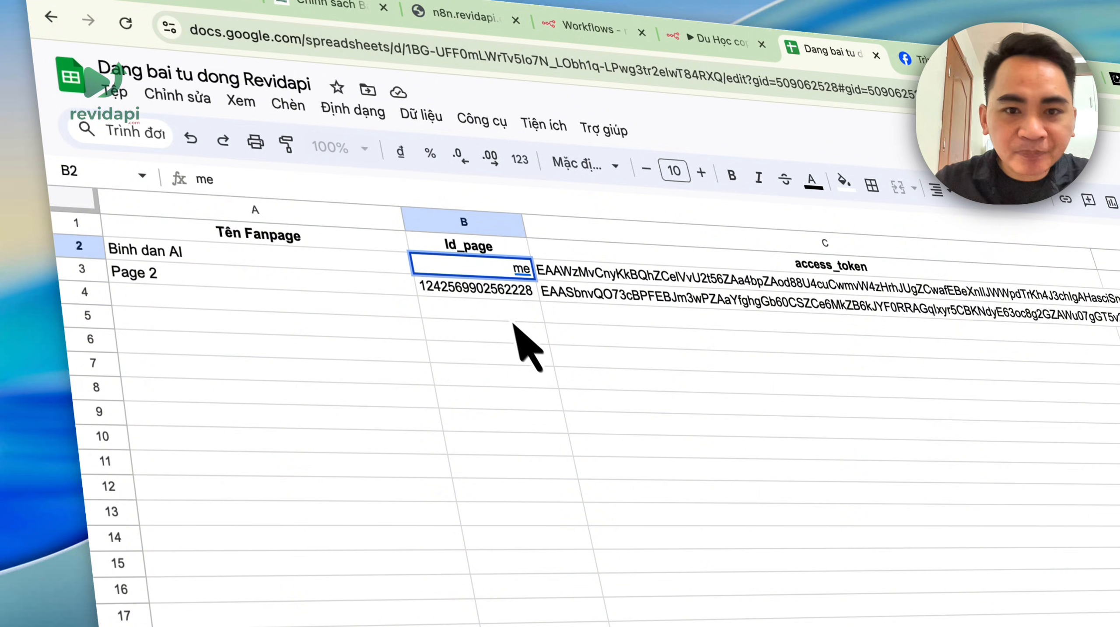
pyautogui.click(658, 492)
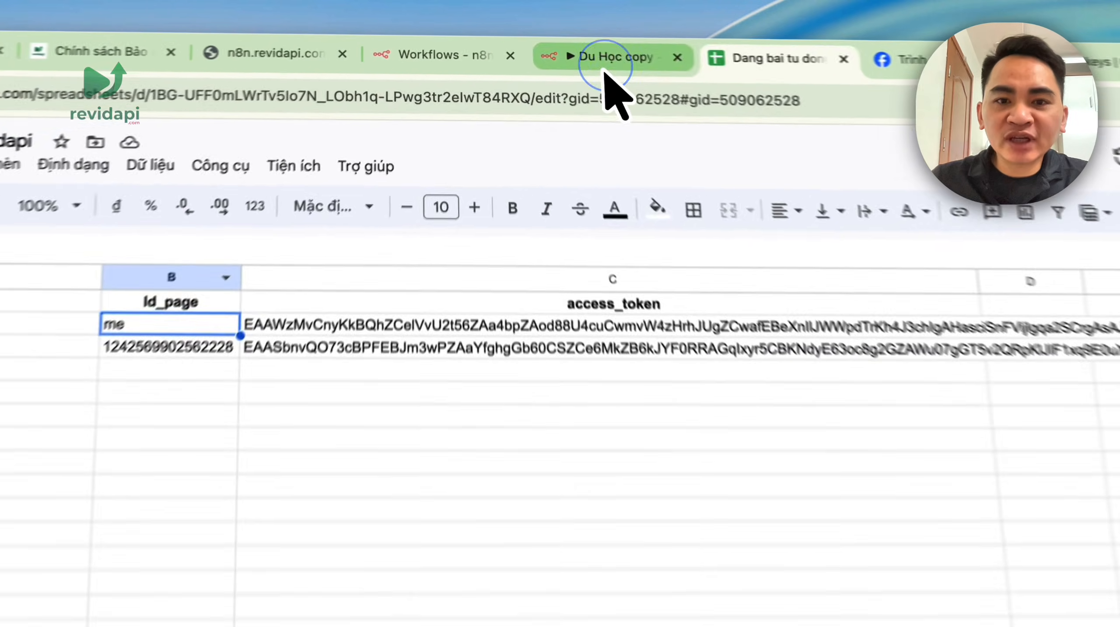
# - Verify the access_token in C2, then return to the n8n workflow
pyautogui.click(547, 43)
pyautogui.click(754, 66)
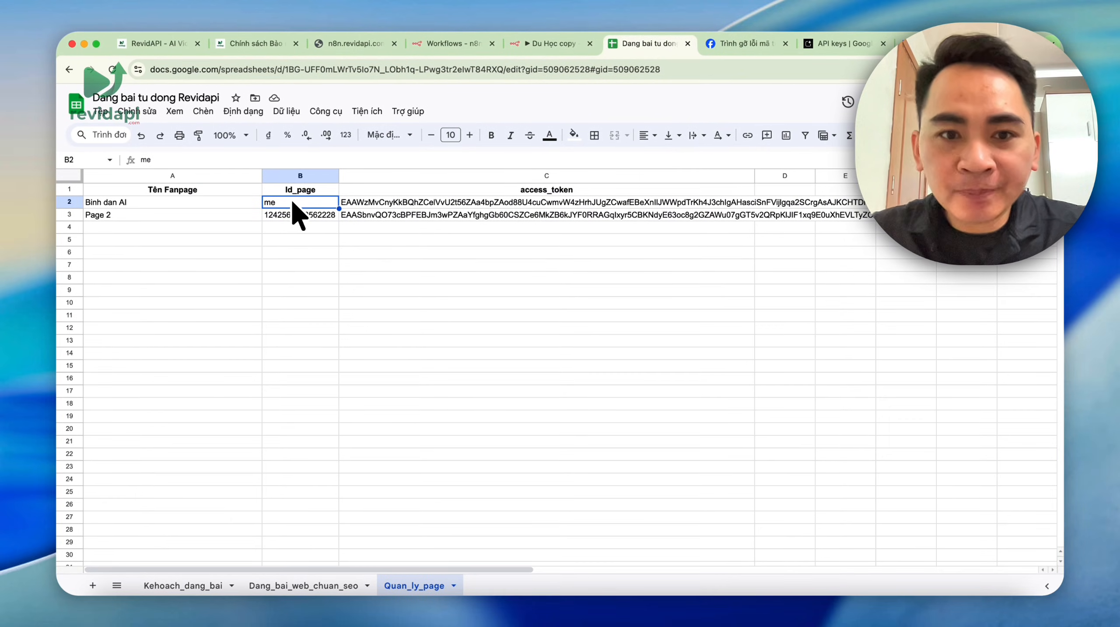
pyautogui.click(410, 203)
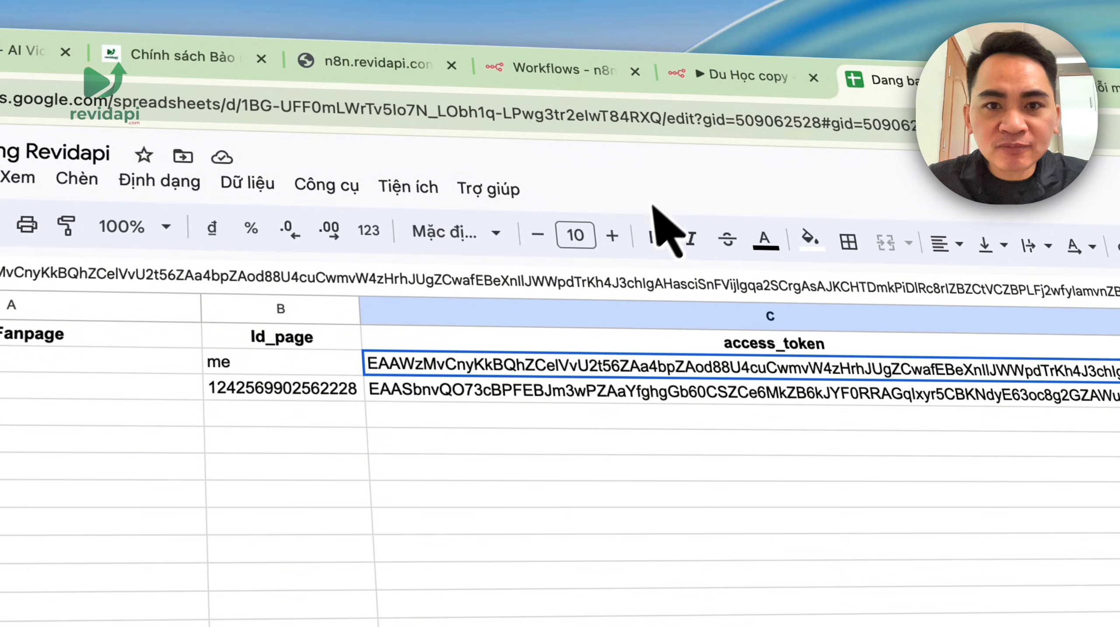
pyautogui.click(731, 73)
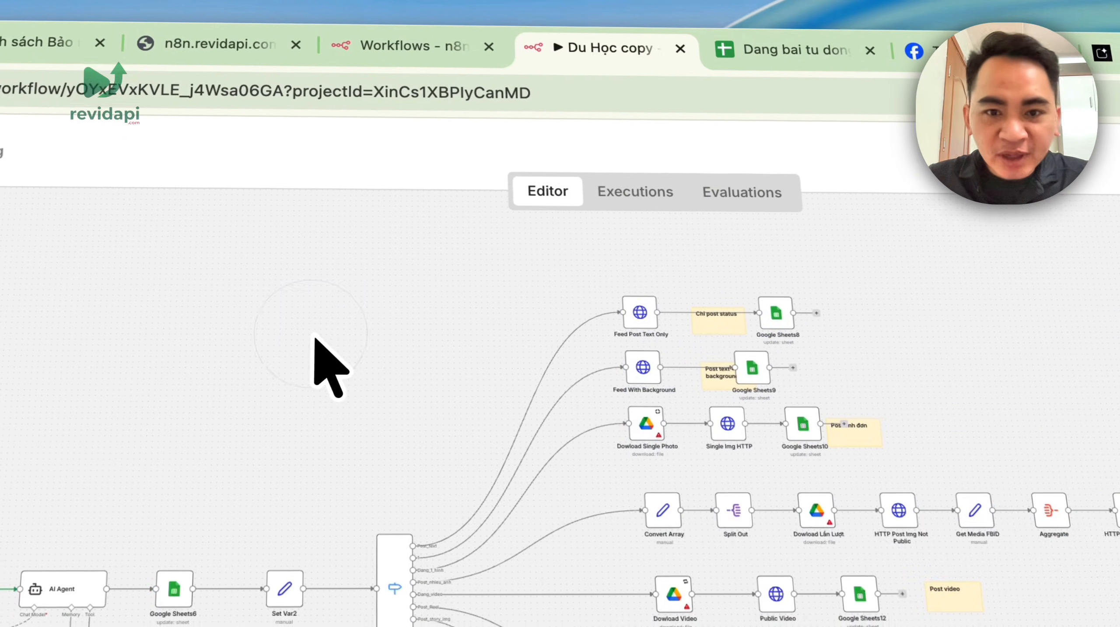
# - Review the settings of both Google Drive download nodes and the Google Sheets8 node
pyautogui.scroll(5, 475, 449)
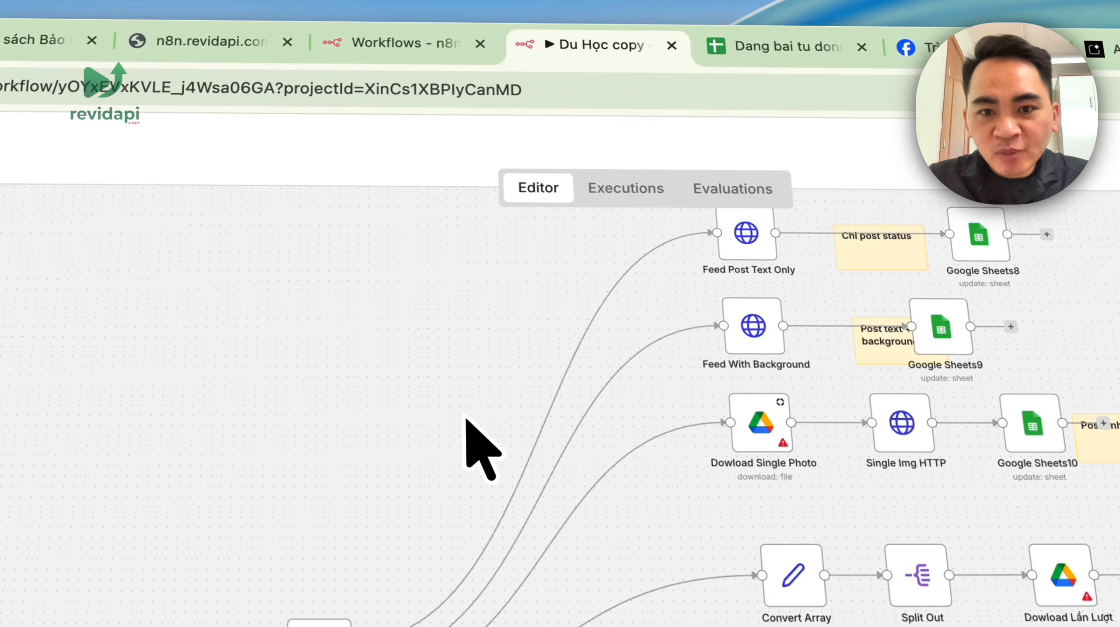
pyautogui.doubleClick(750, 428)
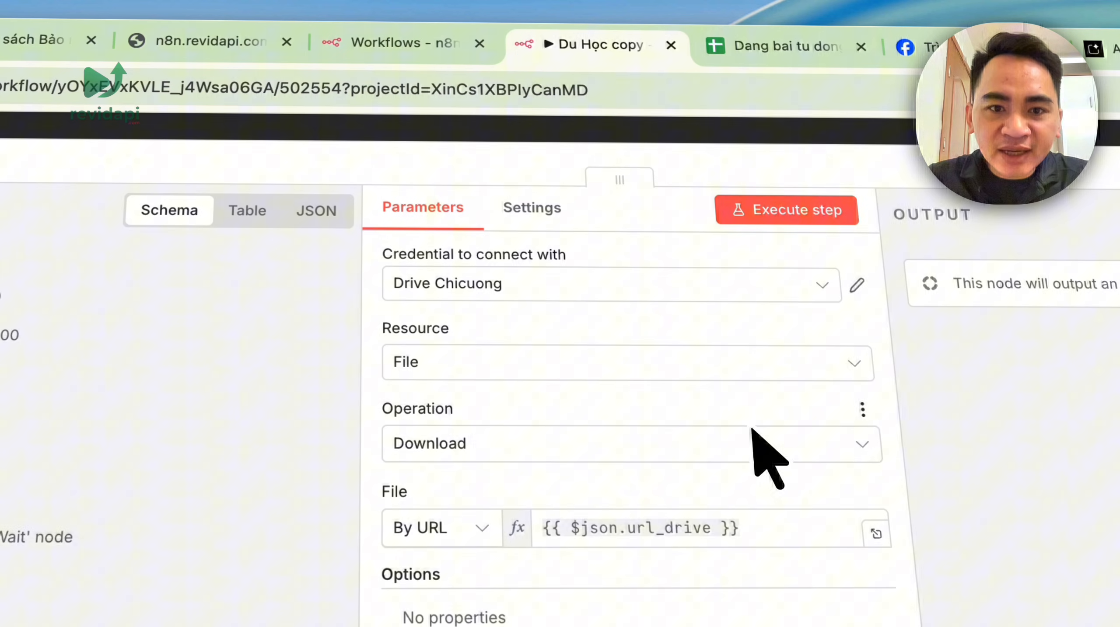
pyautogui.click(576, 303)
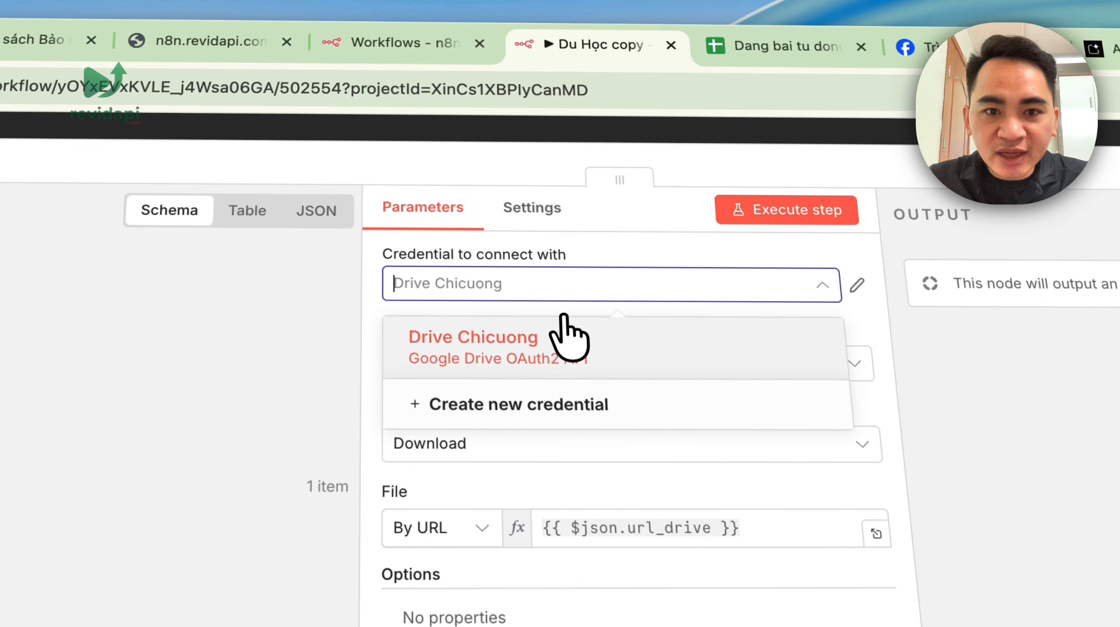
pyautogui.click(854, 136)
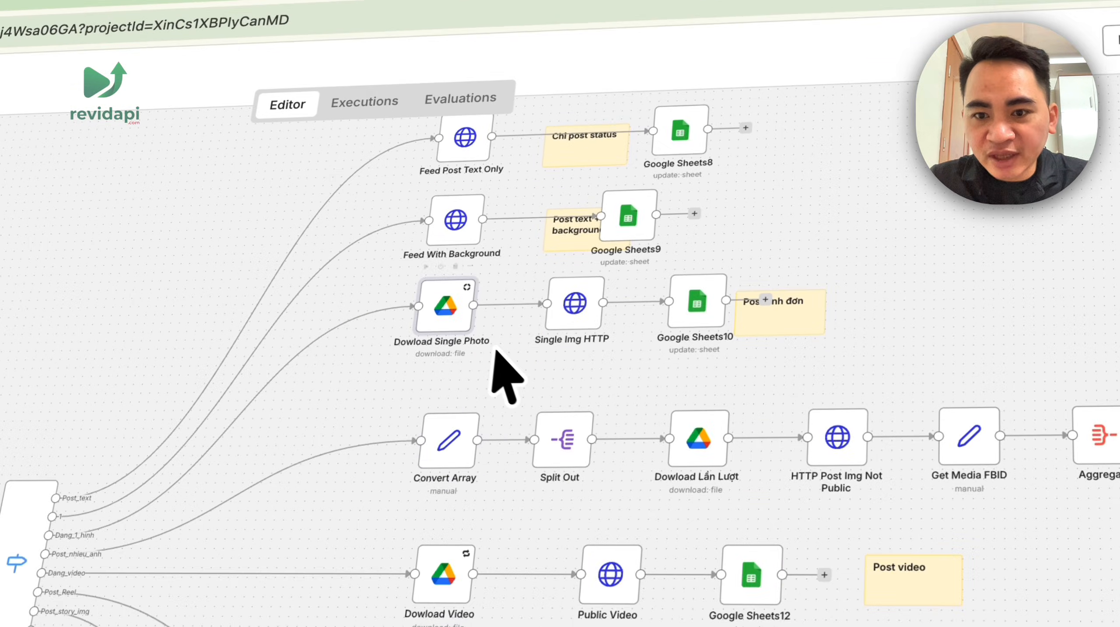
pyautogui.click(698, 447)
pyautogui.doubleClick(696, 446)
pyautogui.click(693, 66)
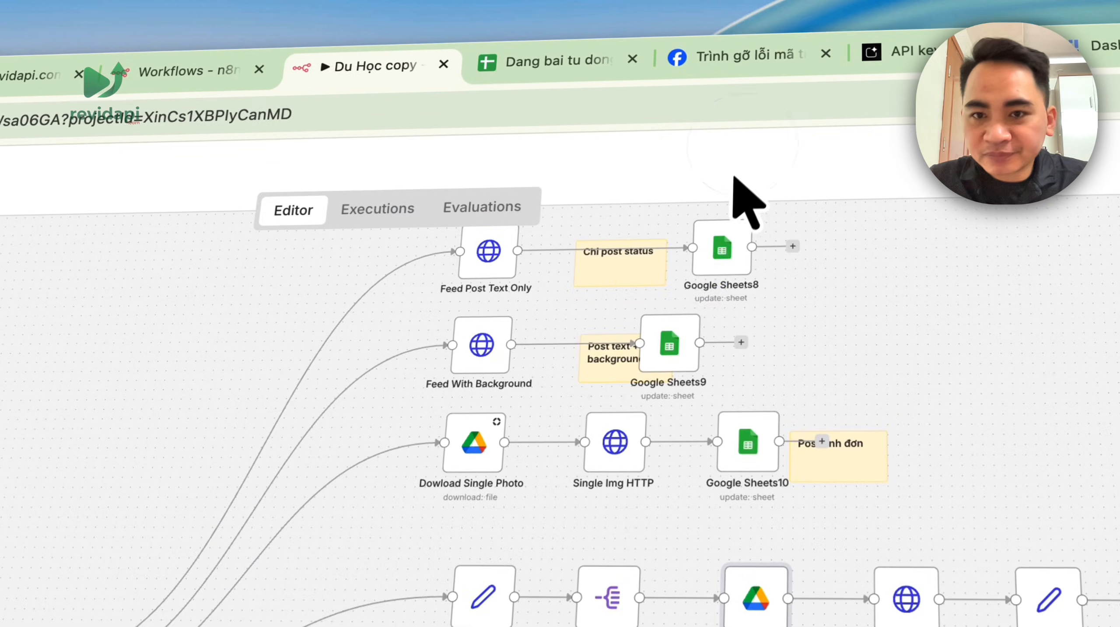
pyautogui.scroll(-3, 527, 470)
pyautogui.doubleClick(737, 206)
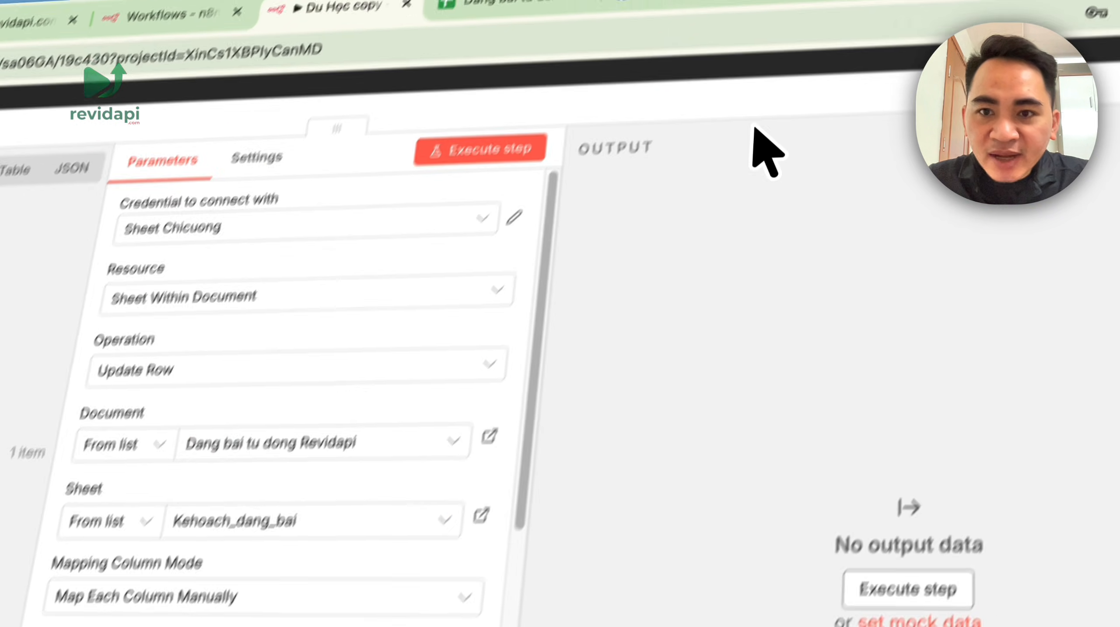
pyautogui.click(756, 73)
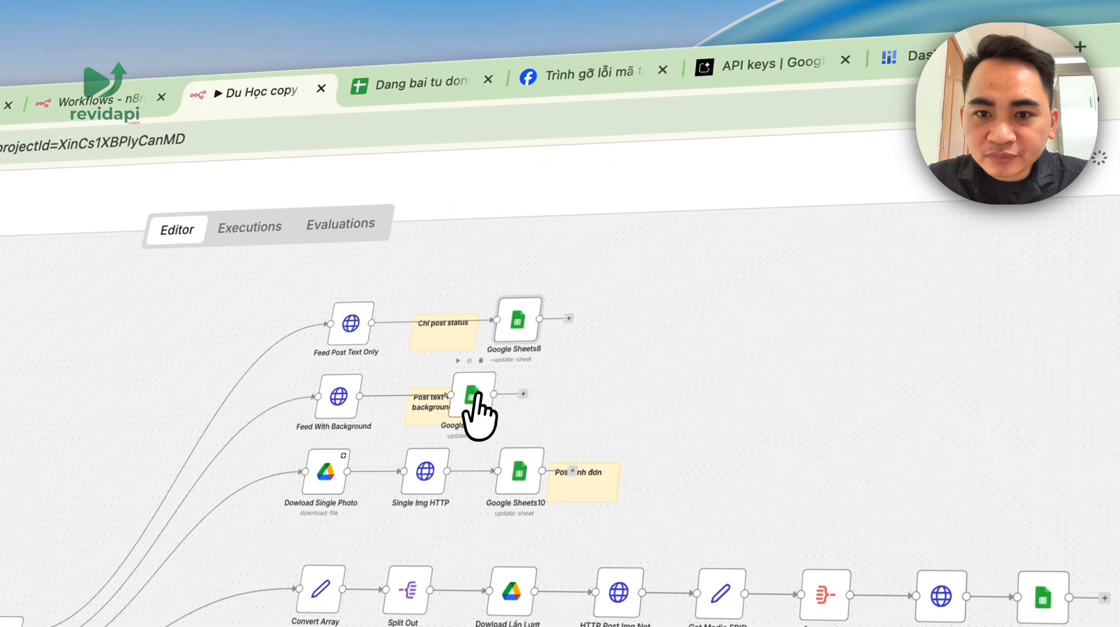
# - Point Google Sheets9 at the Dang bai tu dong Revidapi document
pyautogui.doubleClick(473, 395)
pyautogui.click(220, 549)
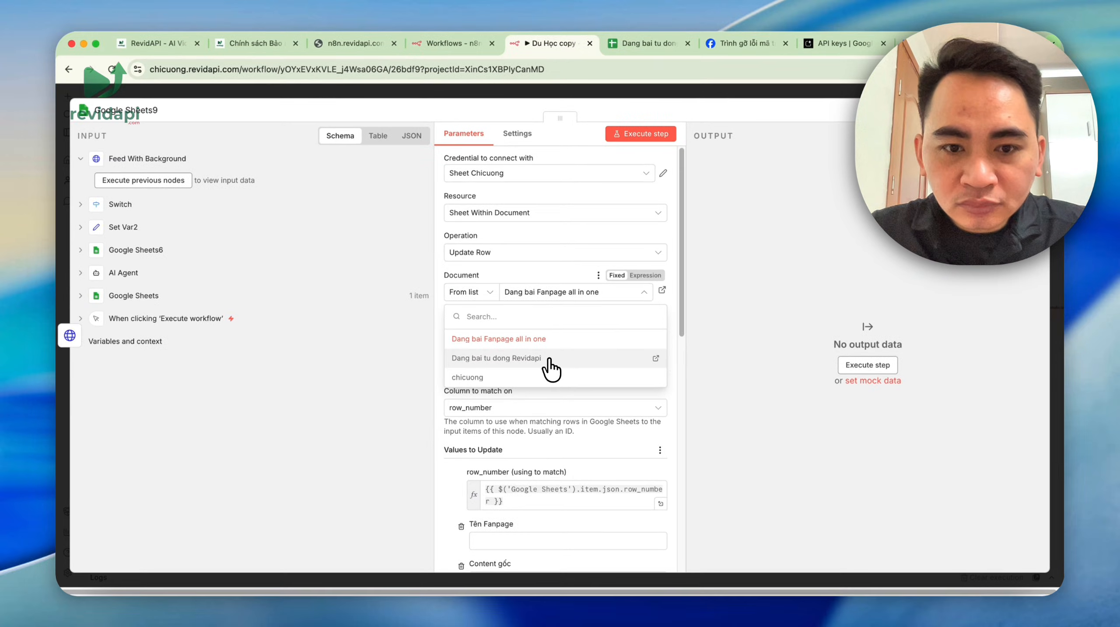
pyautogui.click(560, 371)
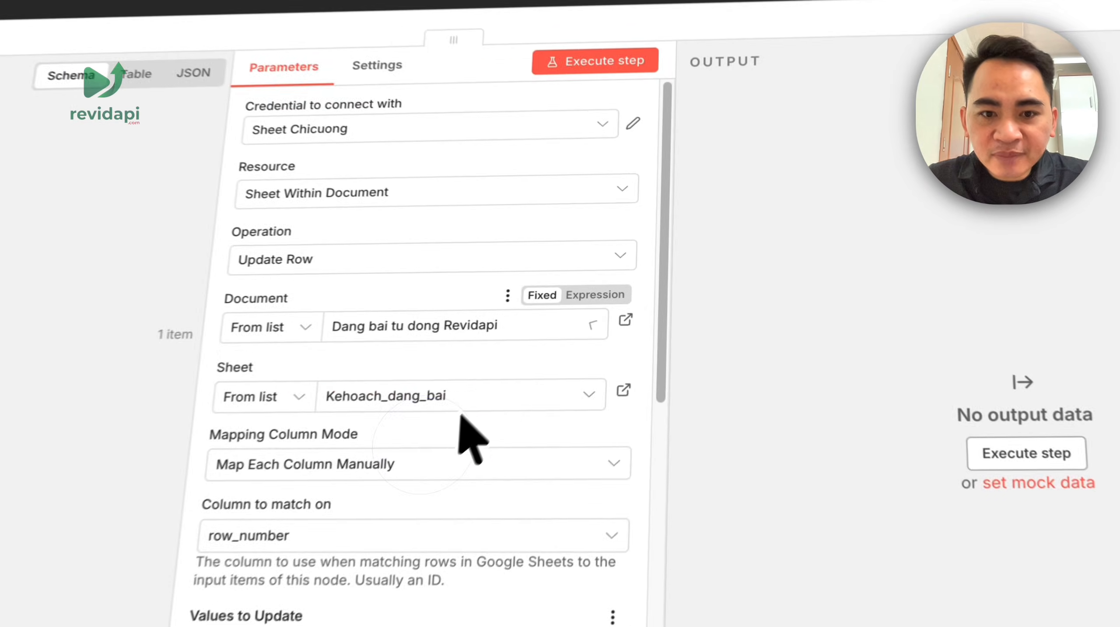
pyautogui.click(806, 92)
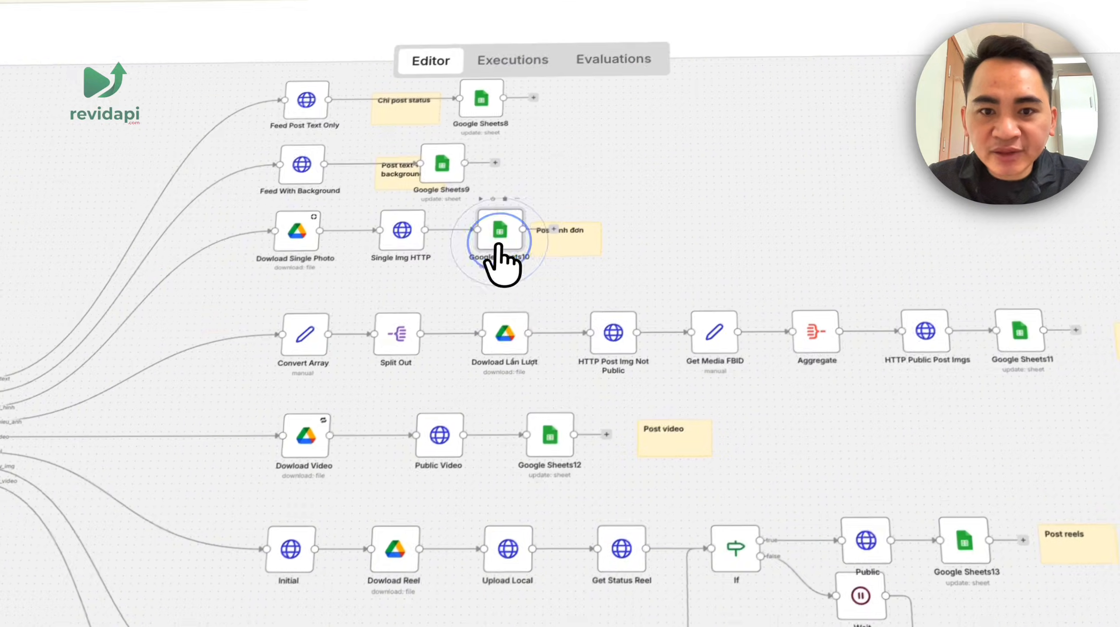
# - Point Google Sheets10 at the Dang bai tu dong Revidapi document as well
pyautogui.doubleClick(217, 410)
pyautogui.click(552, 417)
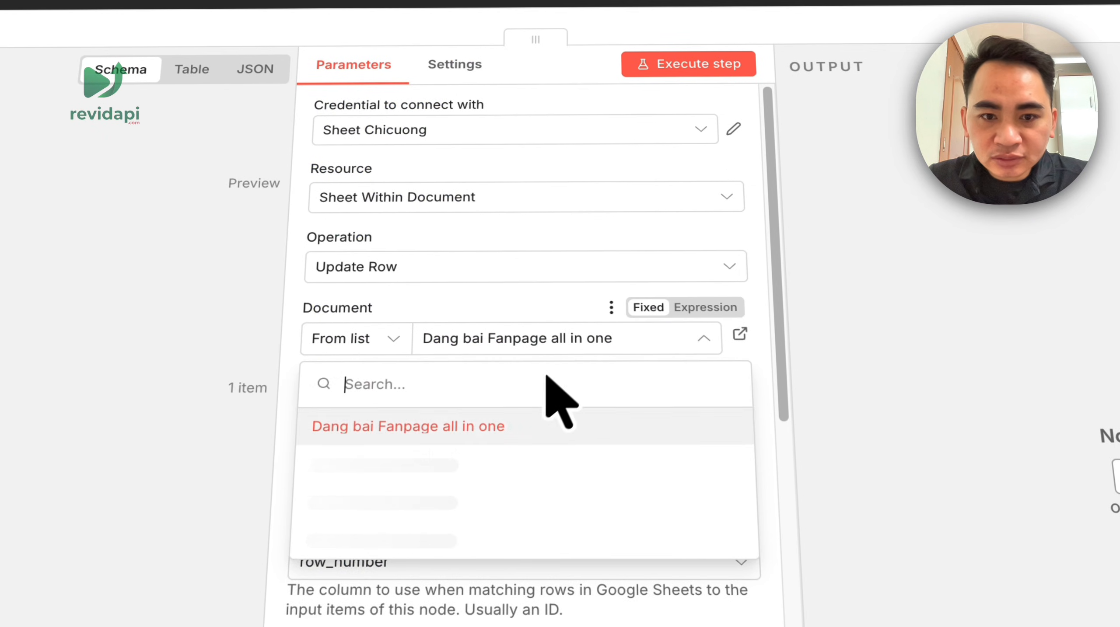
pyautogui.click(505, 466)
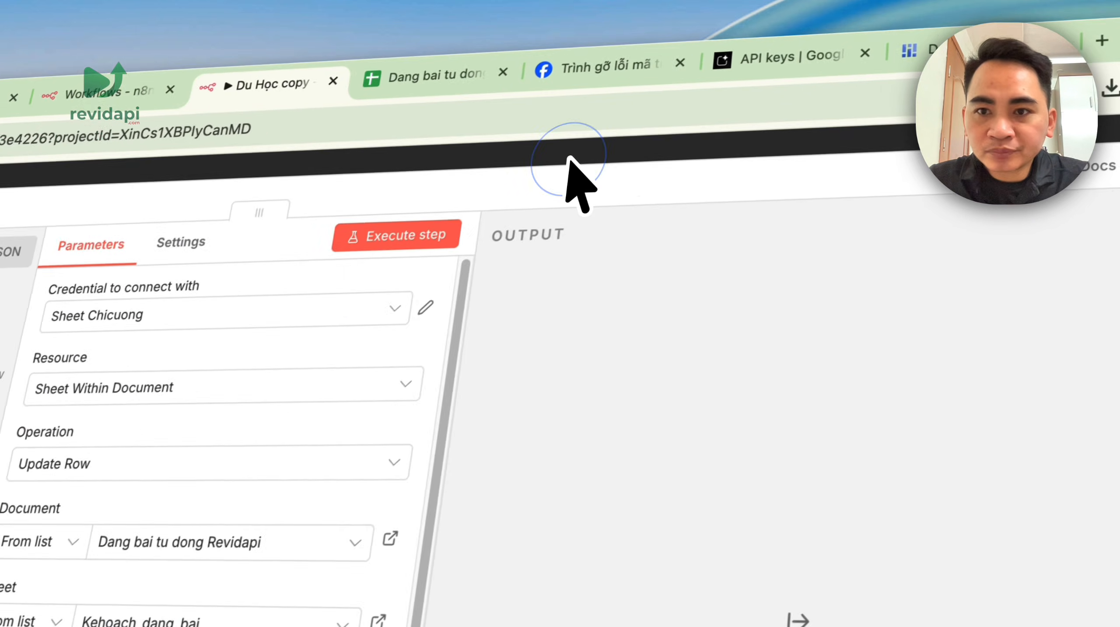
pyautogui.click(569, 159)
pyautogui.moveTo(363, 300); pyautogui.dragTo(621, 527)
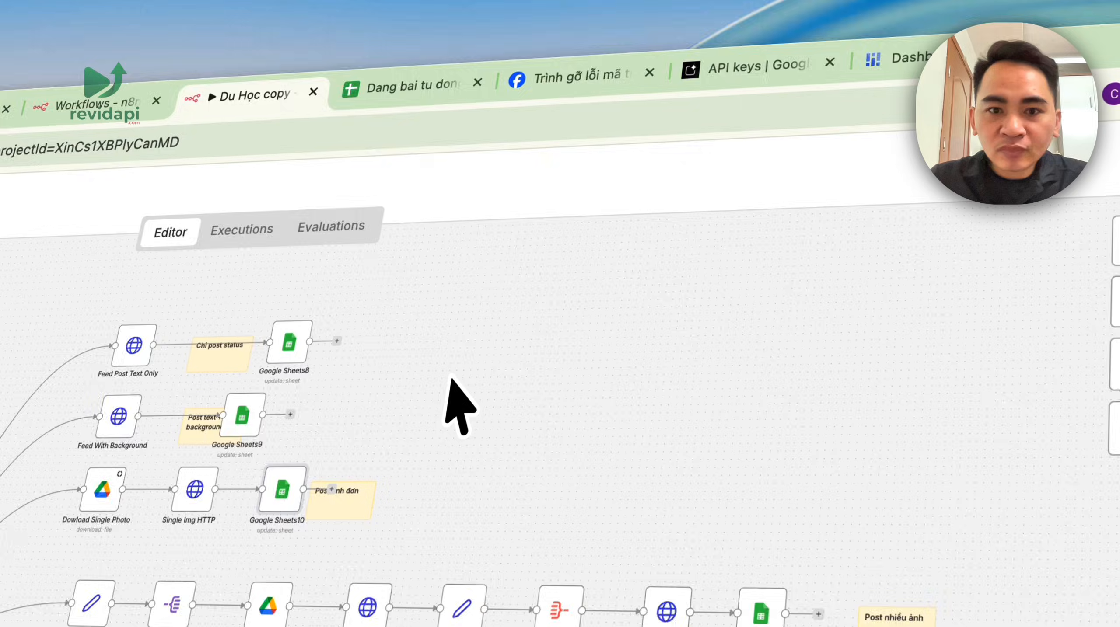
pyautogui.scroll(5, 325, 395)
pyautogui.scroll(-2, 621, 527)
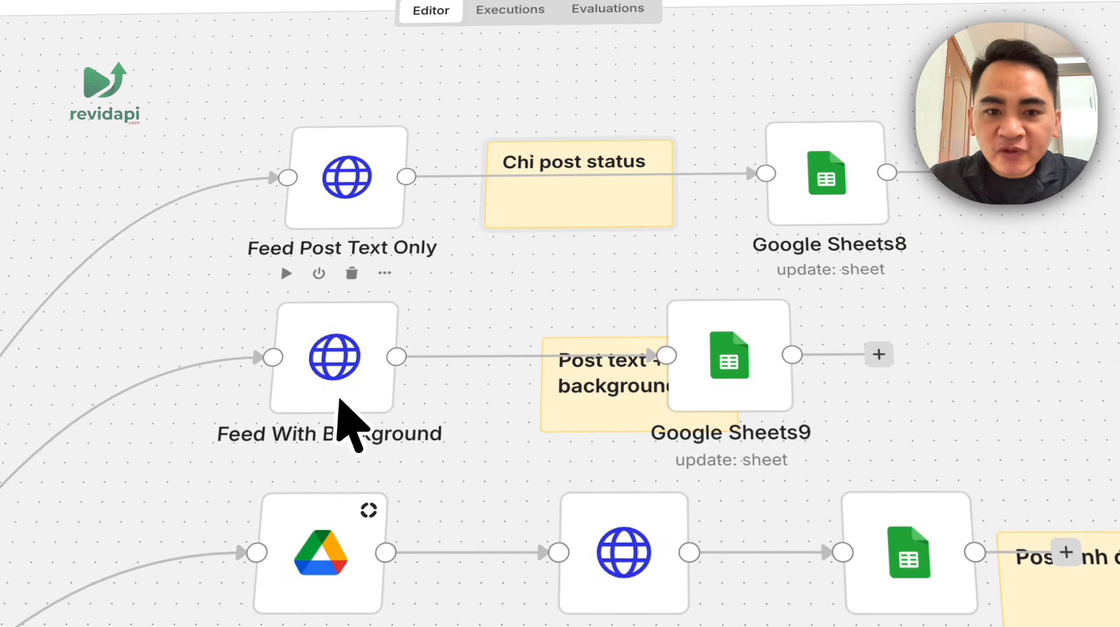
pyautogui.click(552, 400)
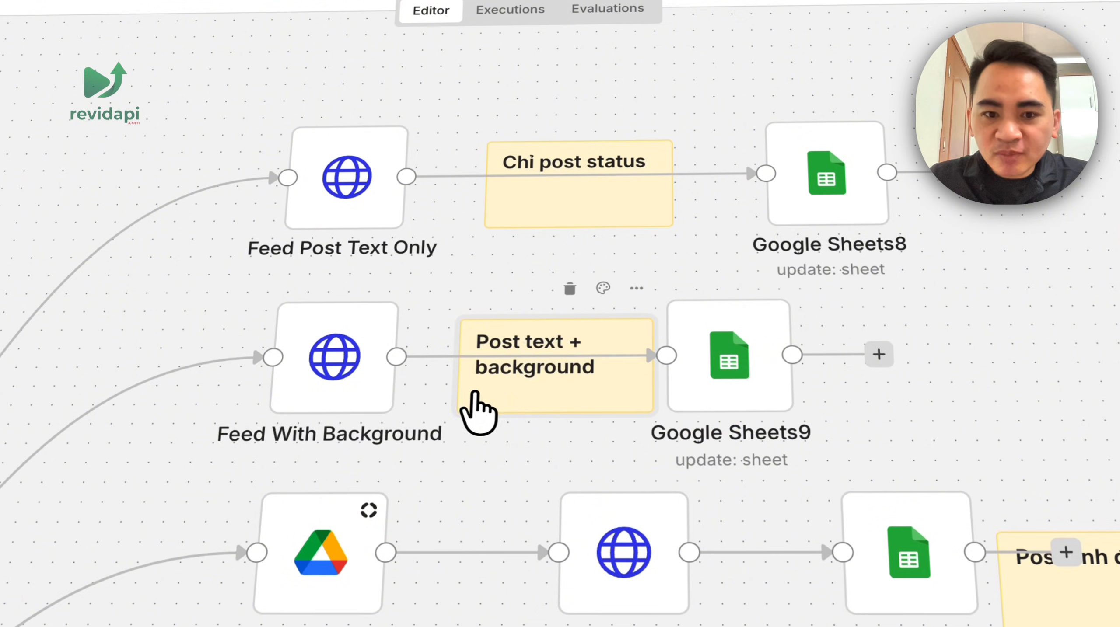
pyautogui.moveTo(1071, 356); pyautogui.dragTo(948, 193)
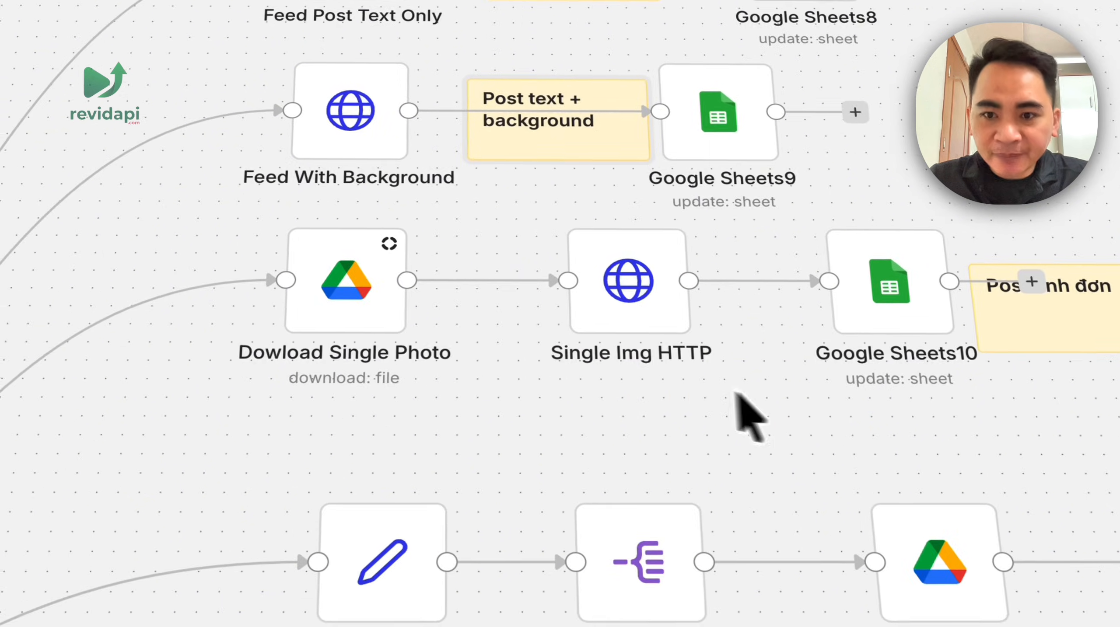
pyautogui.moveTo(1005, 492); pyautogui.dragTo(733, 221)
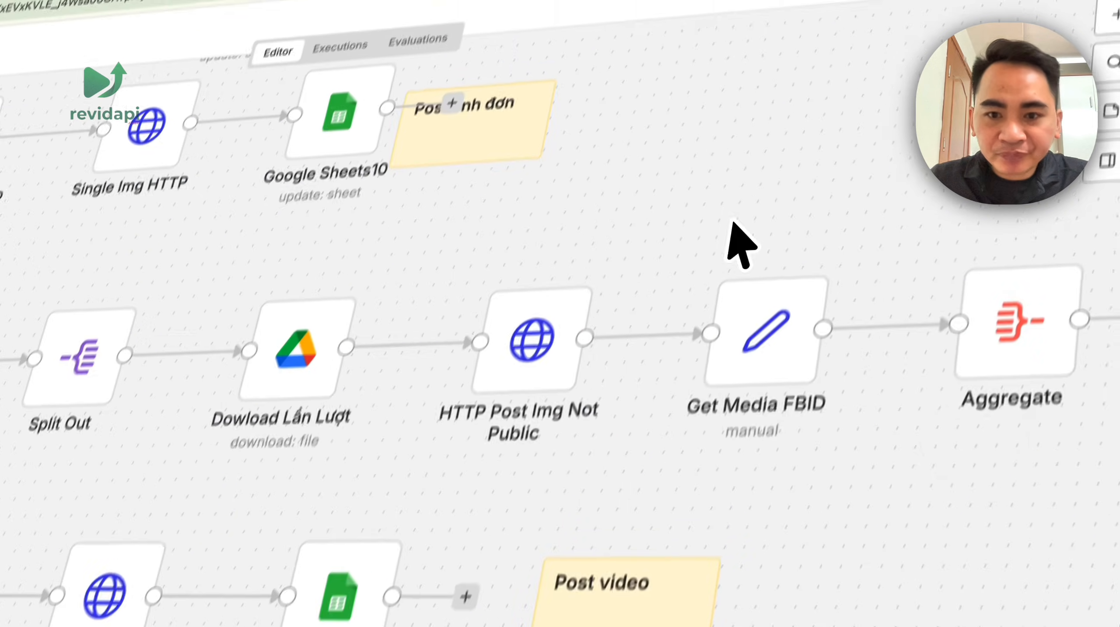
pyautogui.scroll(-3, 734, 221)
pyautogui.moveTo(837, 300); pyautogui.dragTo(386, 327)
pyautogui.click(323, 287)
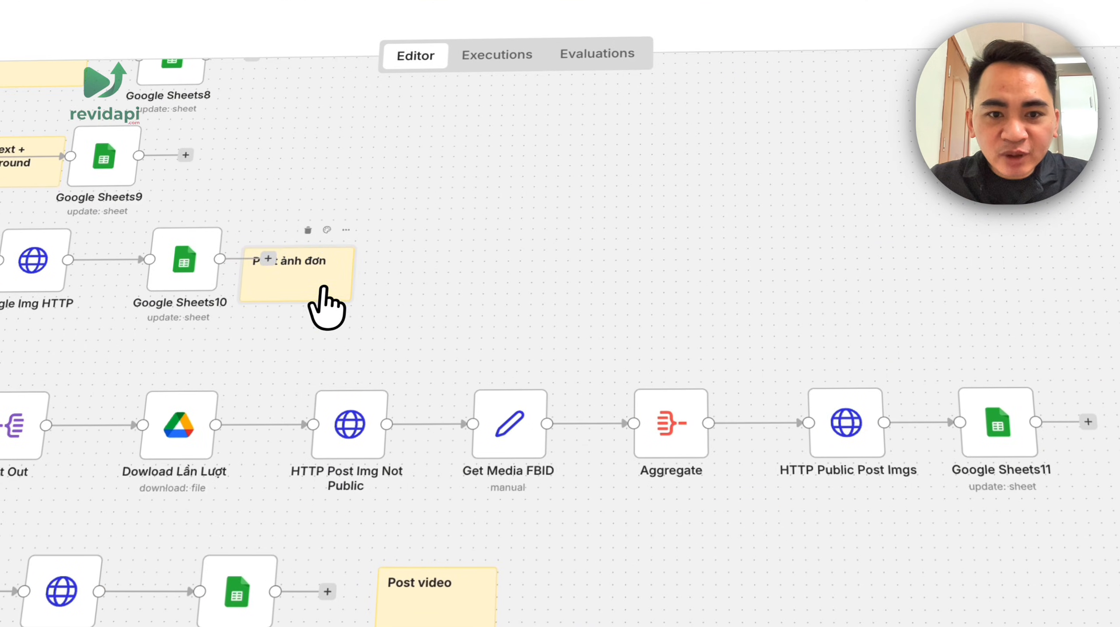
pyautogui.moveTo(468, 456); pyautogui.dragTo(626, 341)
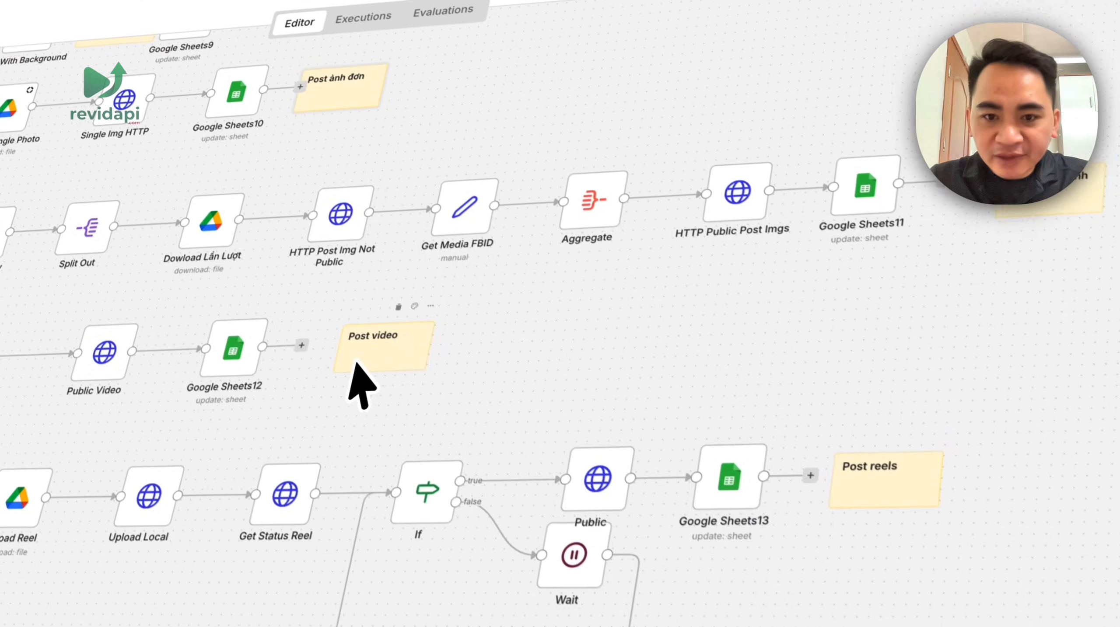
pyautogui.moveTo(751, 363); pyautogui.dragTo(426, 205)
pyautogui.moveTo(547, 452); pyautogui.dragTo(836, 273)
pyautogui.scroll(3, 365, 369)
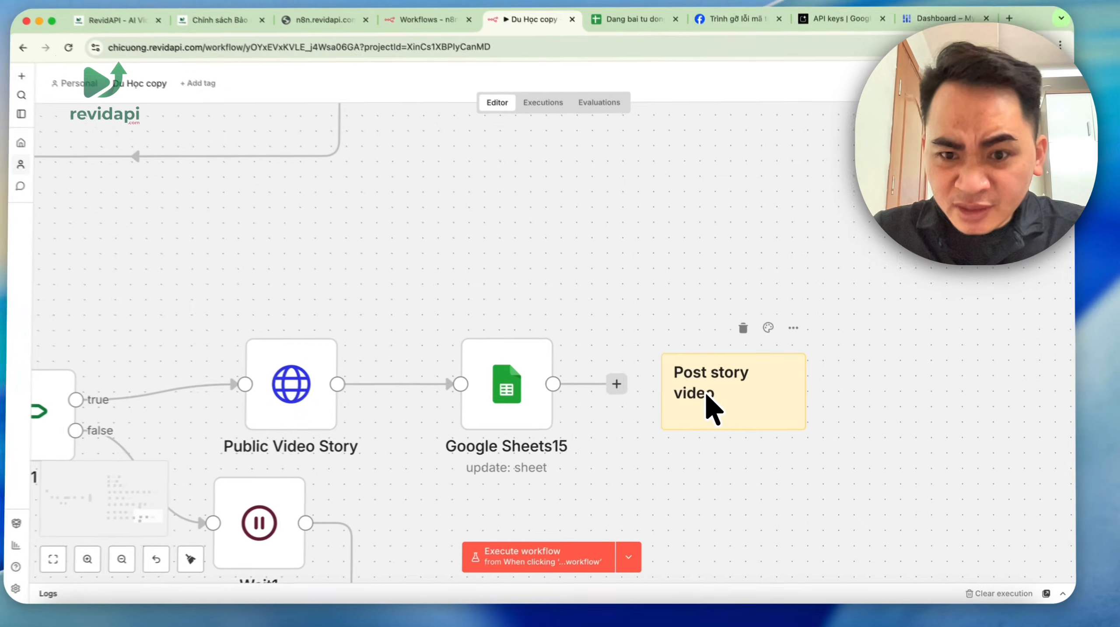
pyautogui.press('1')
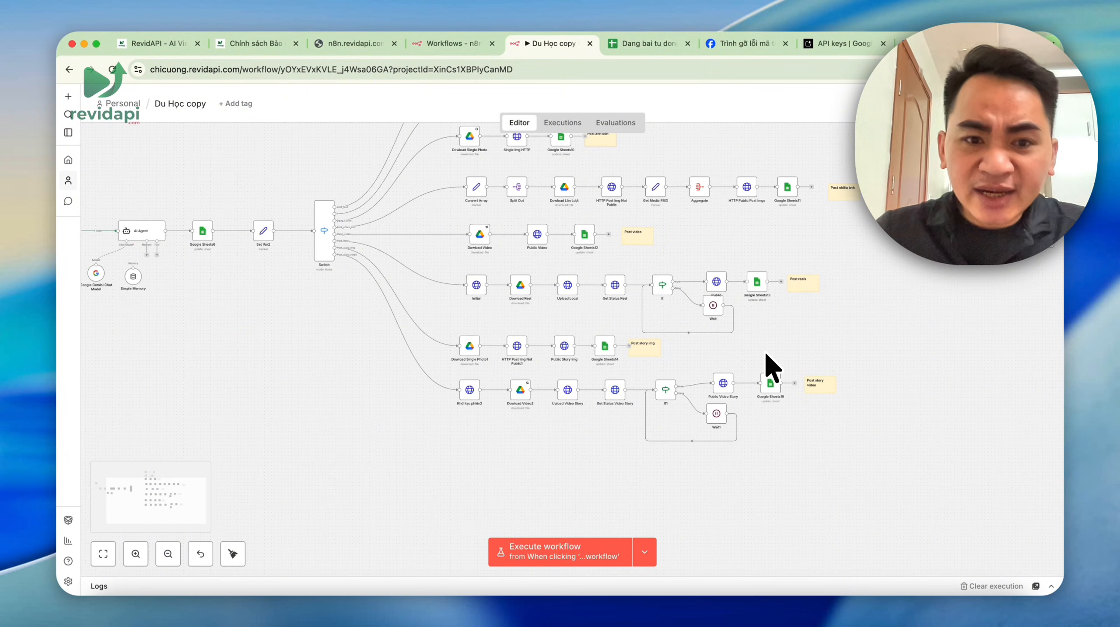
pyautogui.moveTo(372, 336); pyautogui.dragTo(622, 481)
pyautogui.scroll(5, 655, 314)
# - On the Kehoach_dang_bai sheet, switch E2's Type from Post_Reel to Post_1_anh
pyautogui.click(652, 44)
pyautogui.click(529, 277)
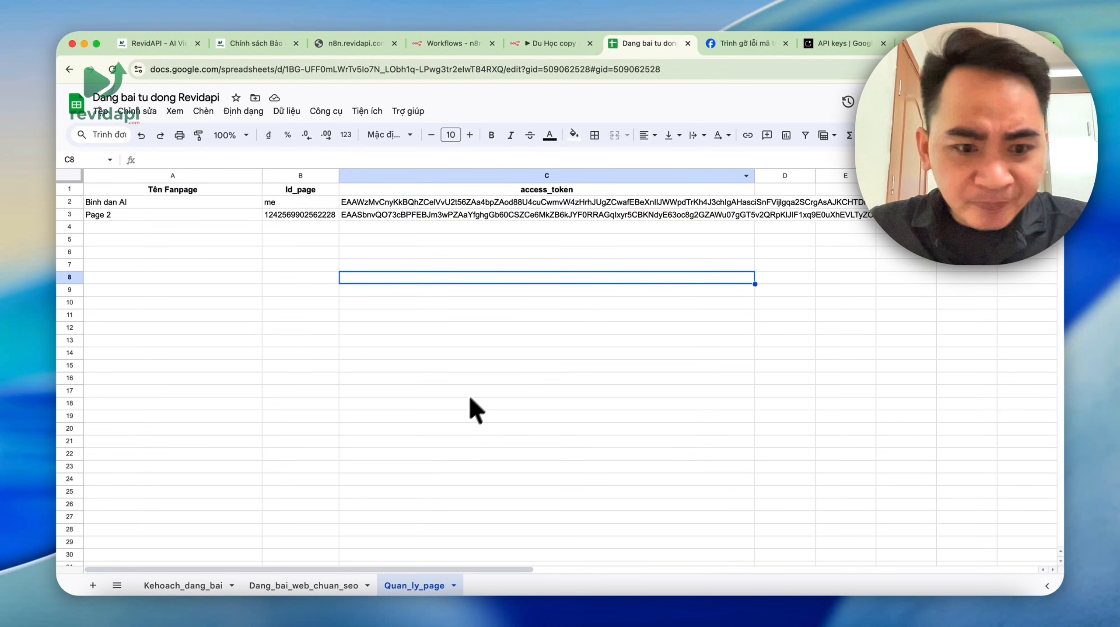
pyautogui.click(228, 588)
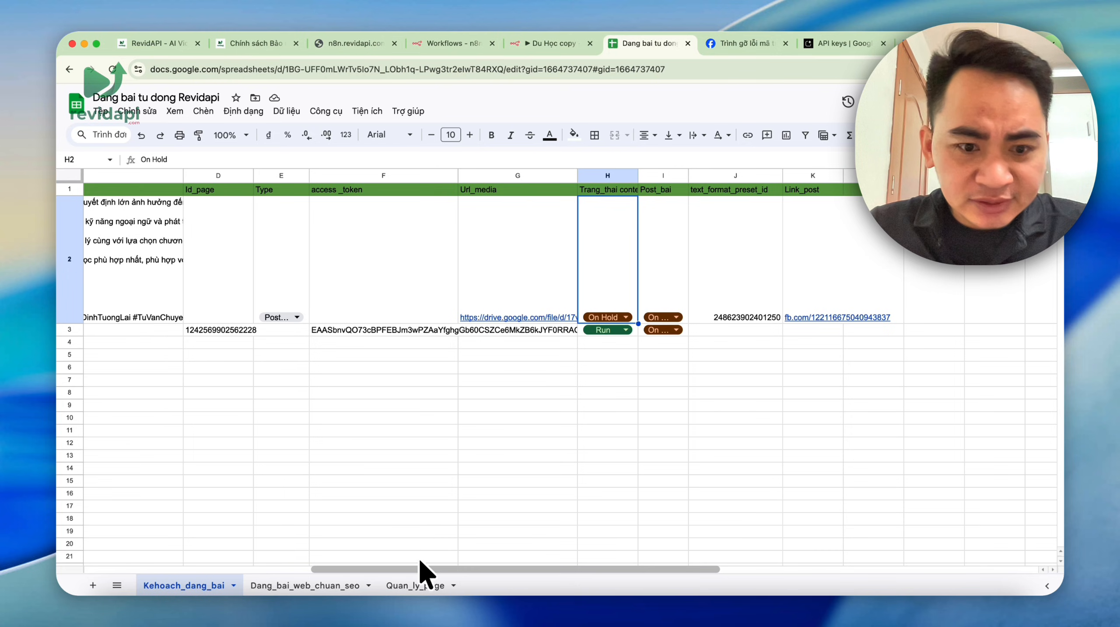
pyautogui.moveTo(418, 569); pyautogui.dragTo(342, 560)
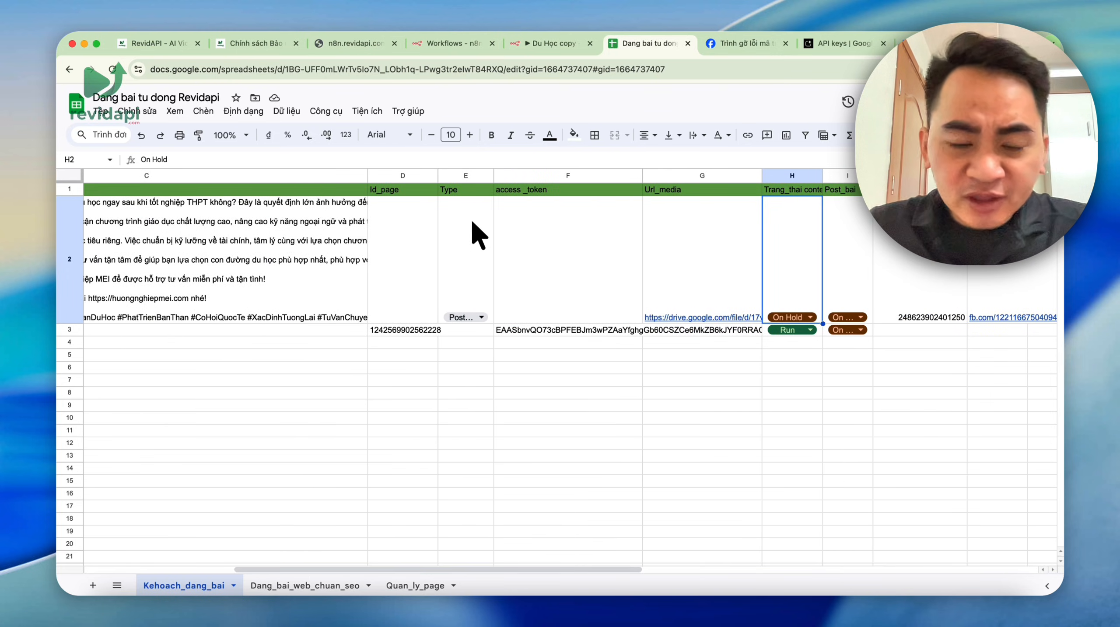
pyautogui.click(473, 318)
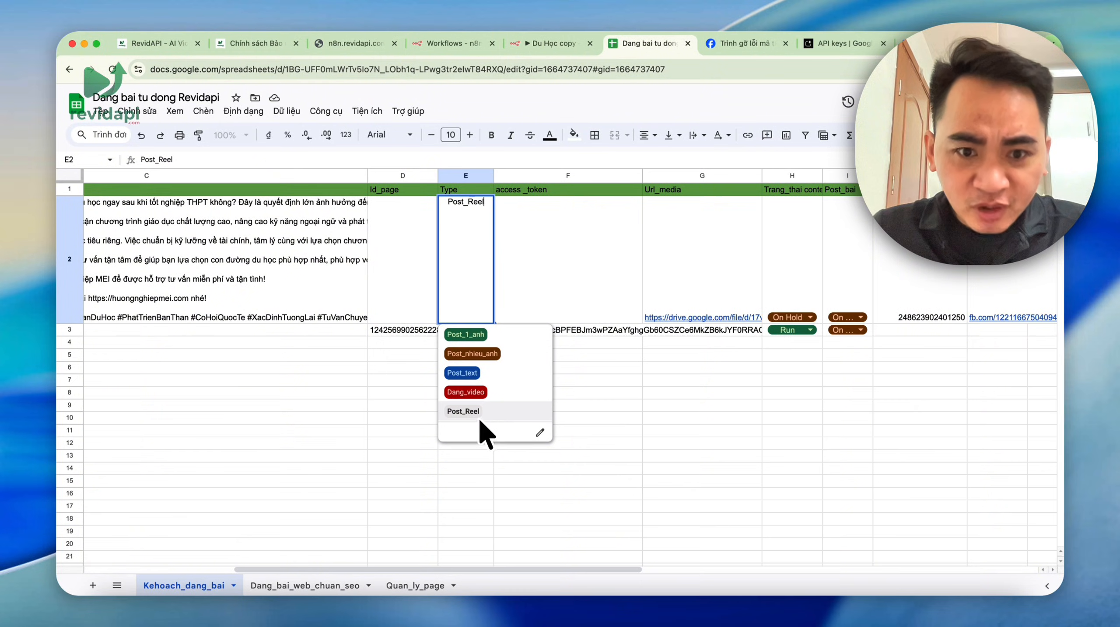
pyautogui.click(652, 405)
pyautogui.click(469, 317)
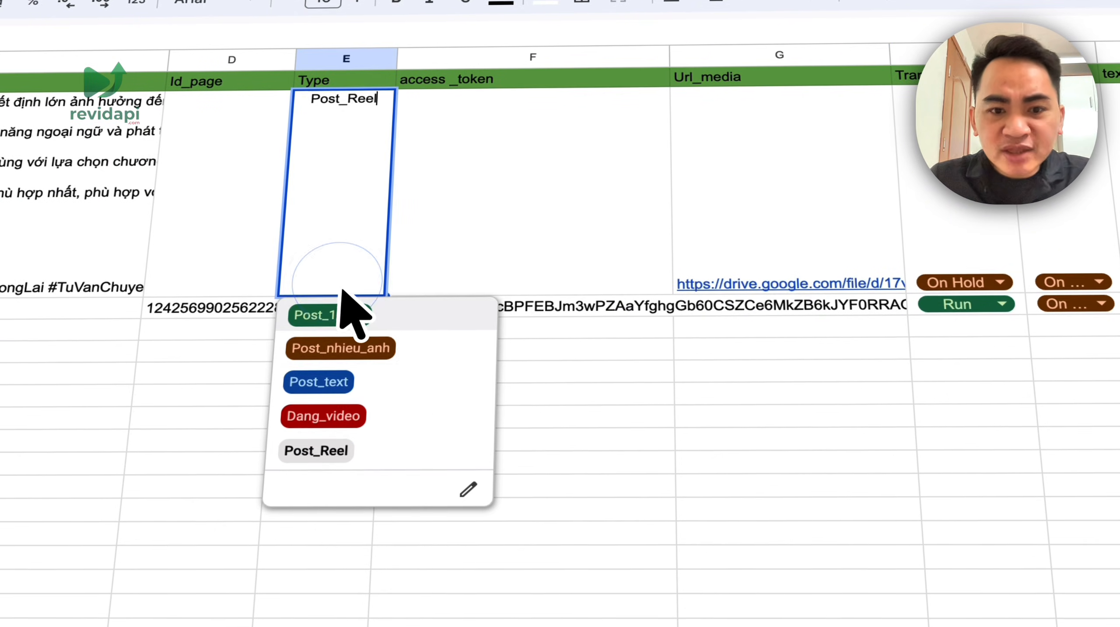
pyautogui.click(353, 316)
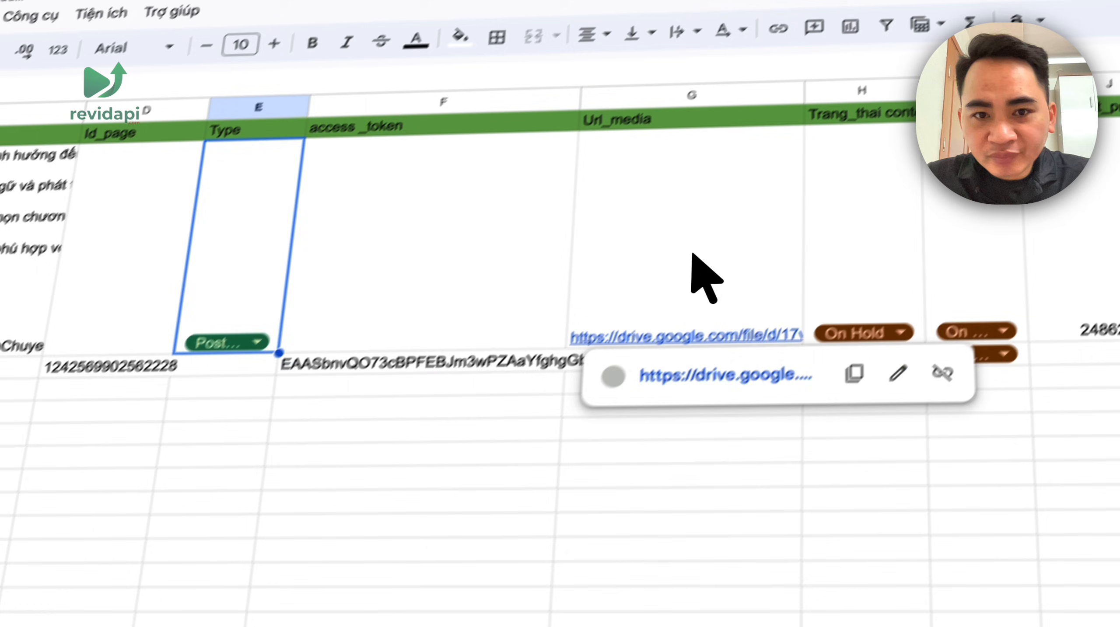
pyautogui.click(778, 224)
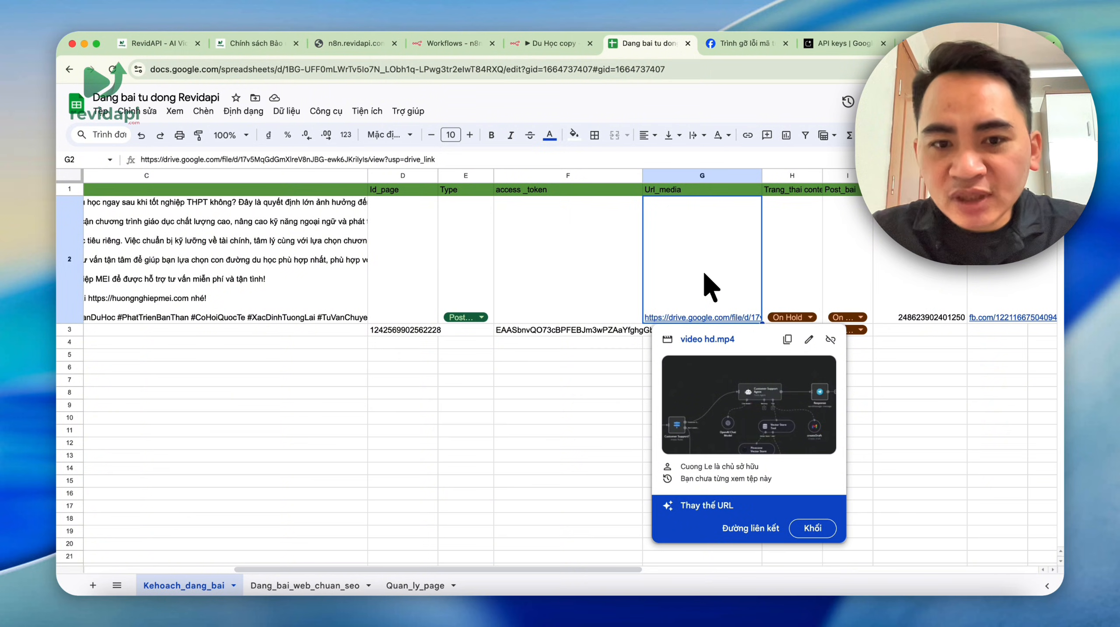
pyautogui.click(466, 317)
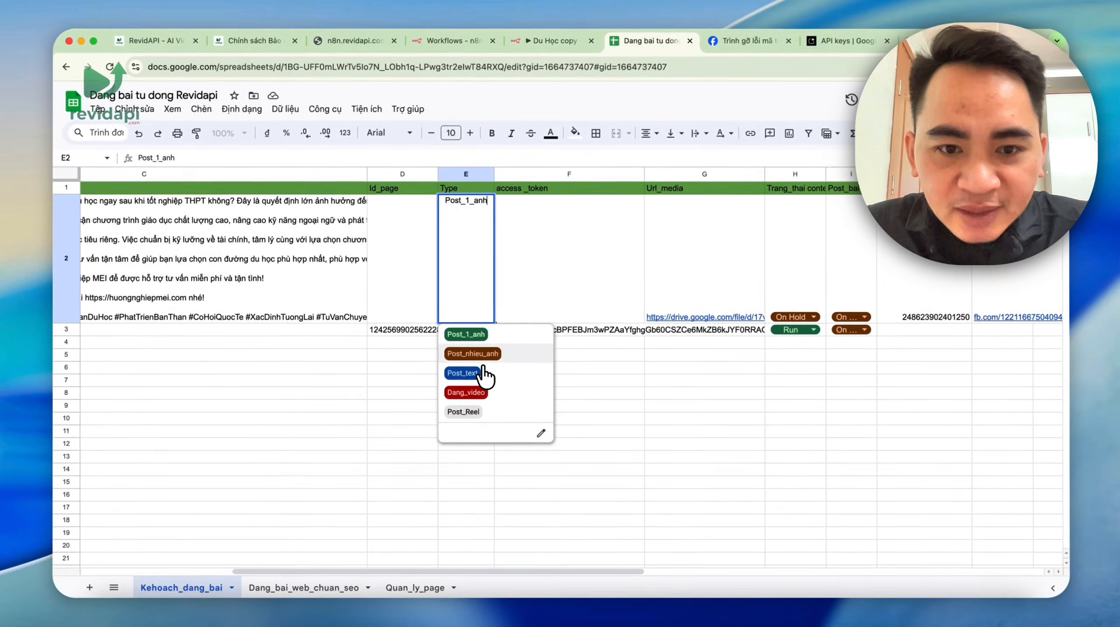
pyautogui.click(476, 338)
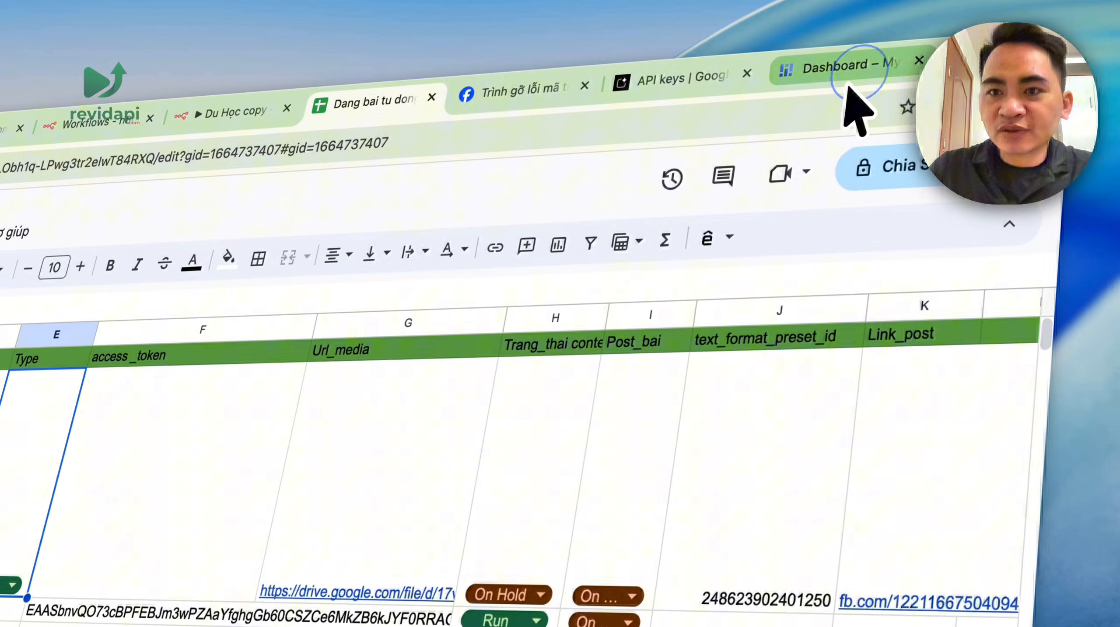
# - Check the n8n Switch node's rules to confirm Post_1_anh has a matching route
pyautogui.click(921, 5)
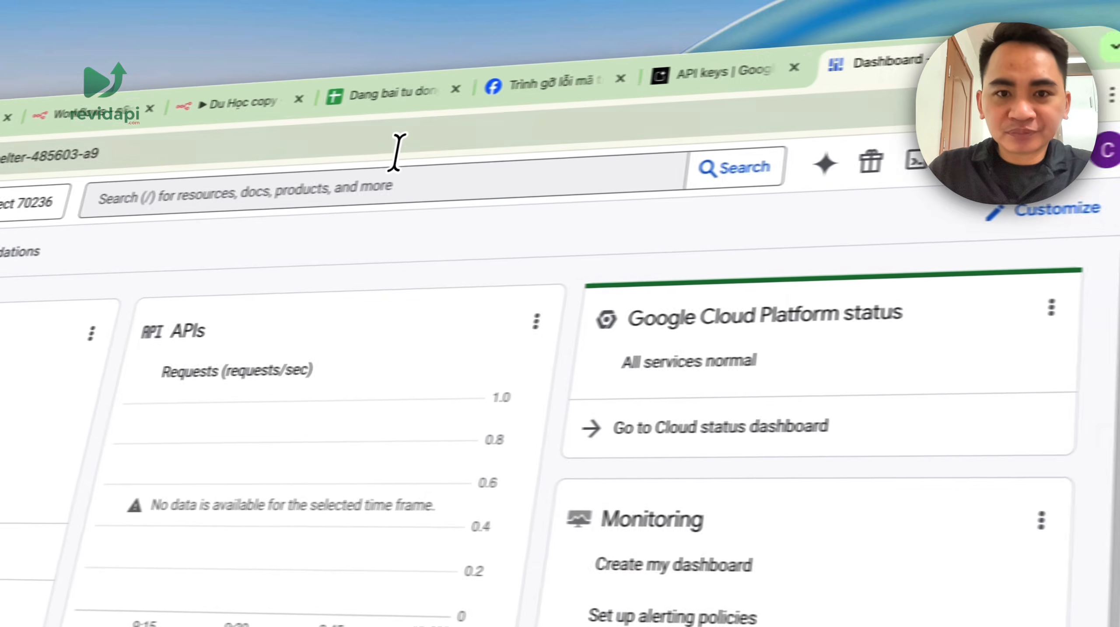
pyautogui.click(281, 44)
pyautogui.moveTo(568, 318); pyautogui.dragTo(442, 371)
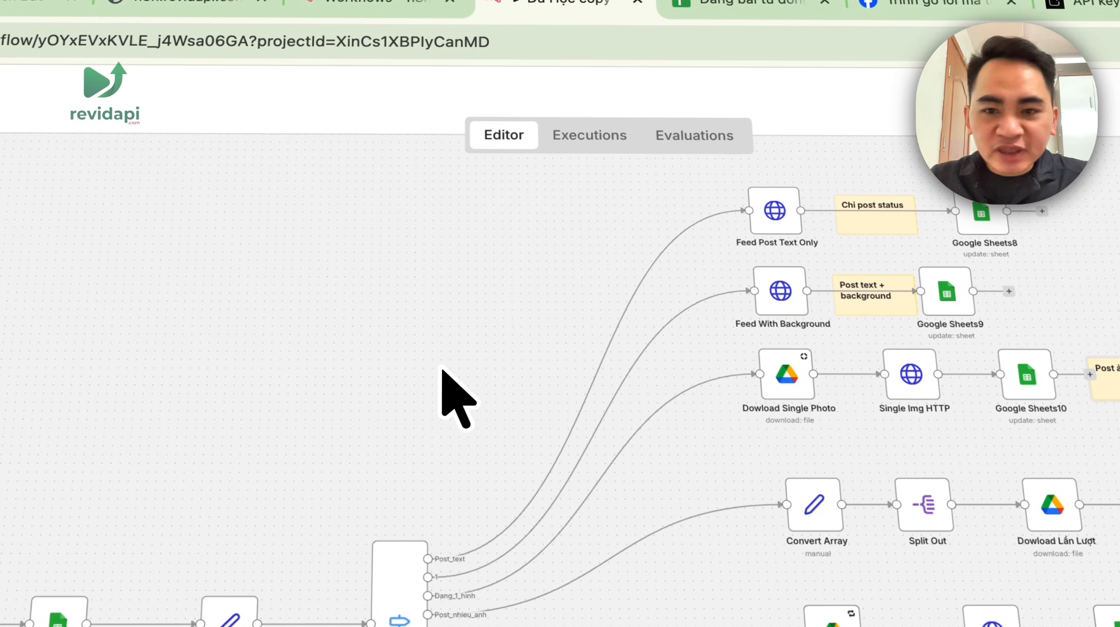
pyautogui.scroll(5, 896, 282)
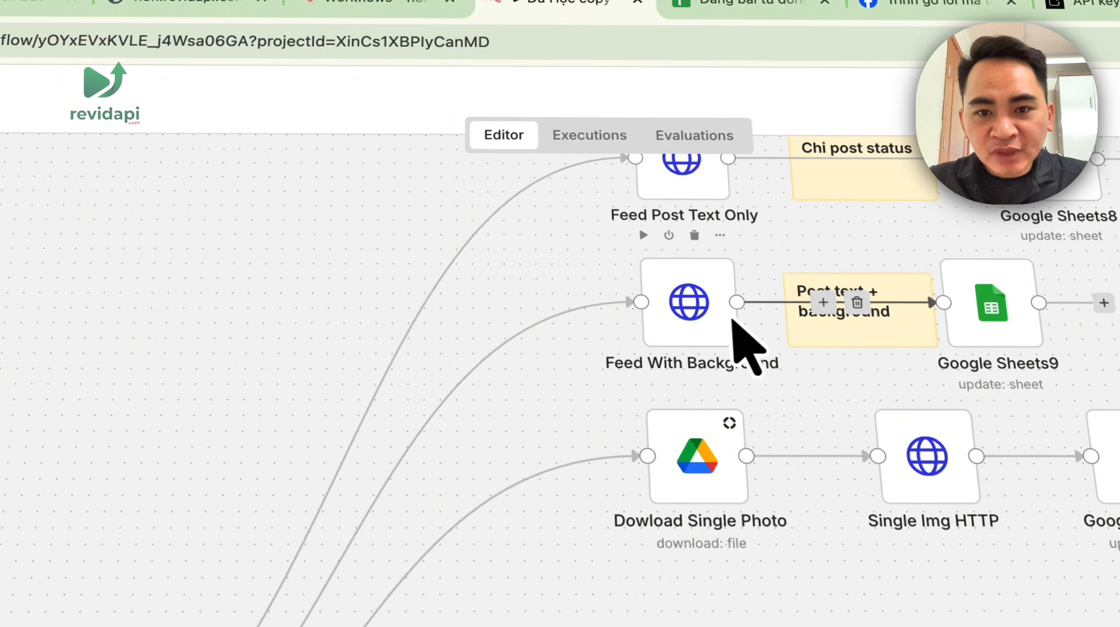
pyautogui.moveTo(240, 365); pyautogui.dragTo(790, 174)
pyautogui.doubleClick(572, 461)
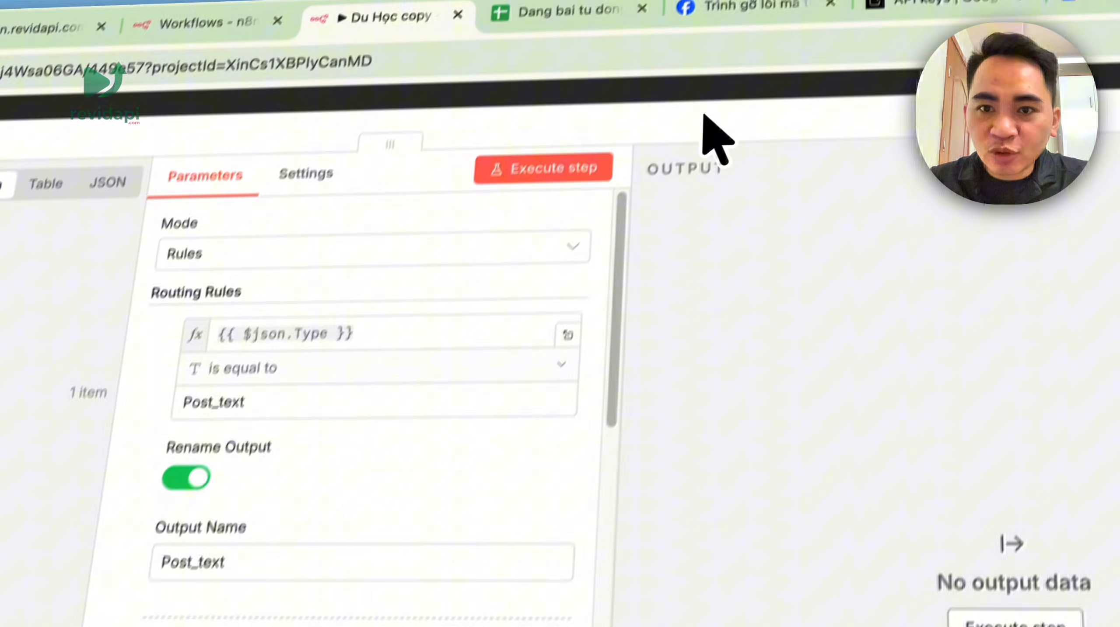
pyautogui.click(704, 113)
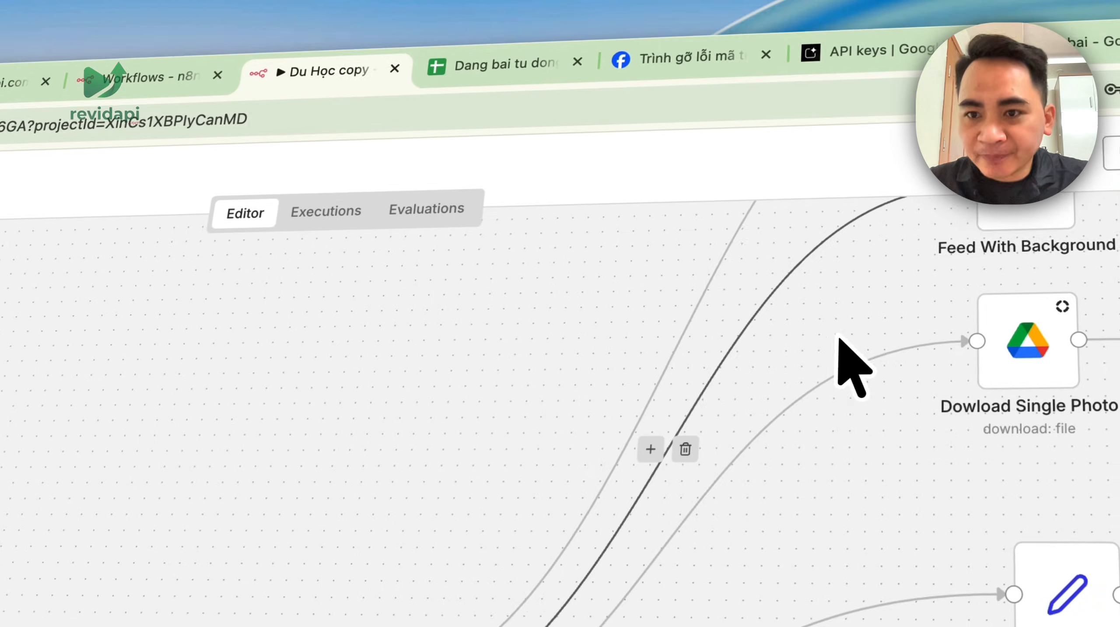
pyautogui.moveTo(839, 337); pyautogui.dragTo(45, 562)
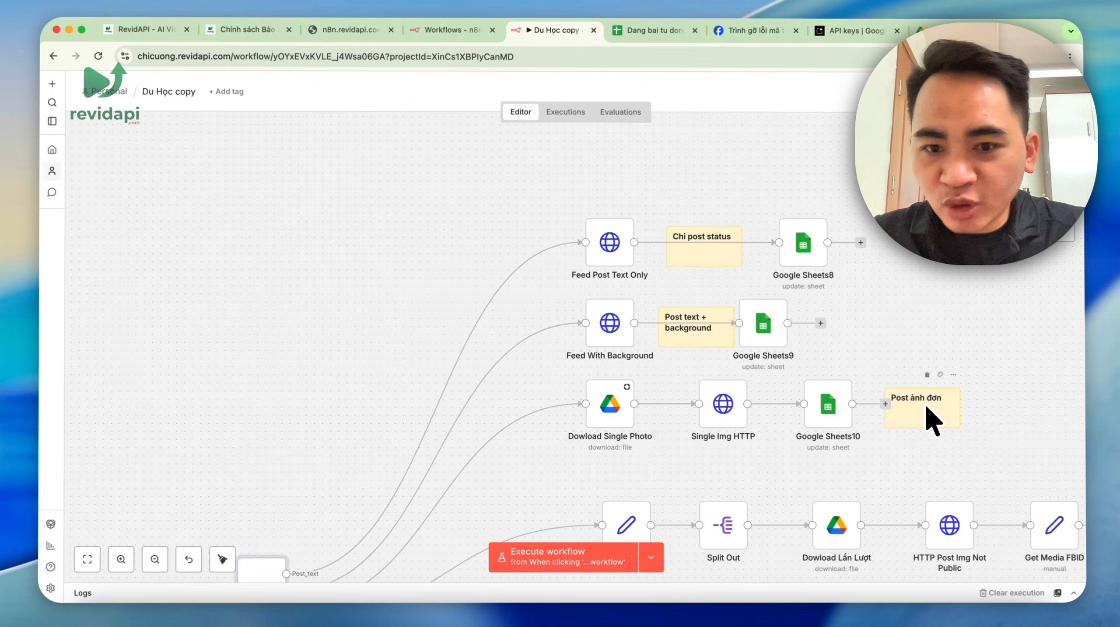
pyautogui.moveTo(937, 287); pyautogui.dragTo(754, 190)
pyautogui.scroll(-5, 754, 191)
pyautogui.scroll(5, 400, 366)
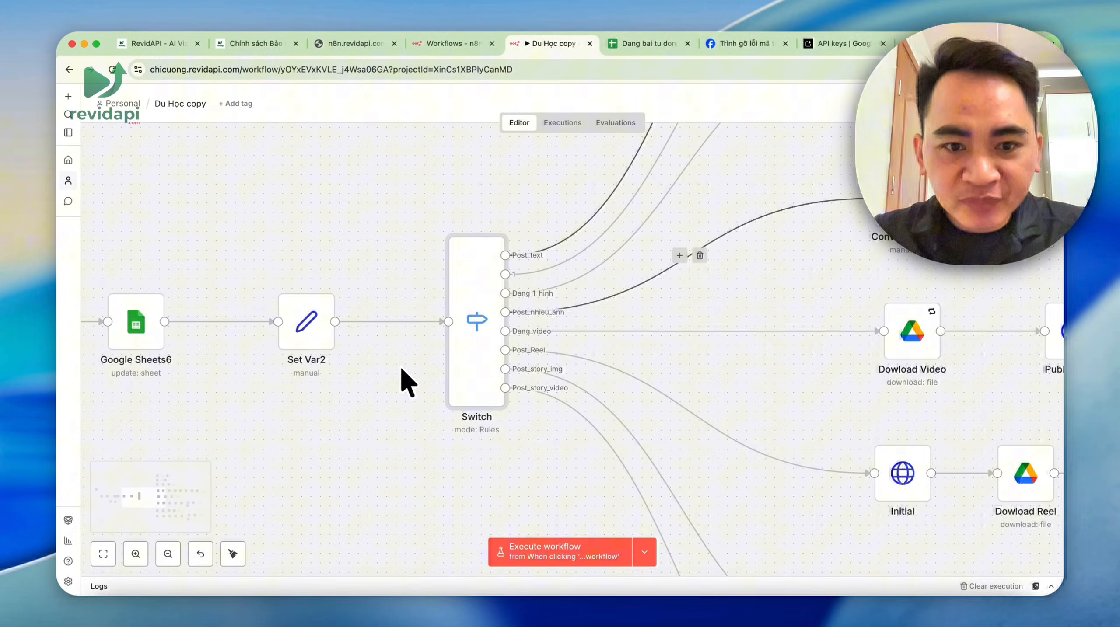
pyautogui.doubleClick(488, 355)
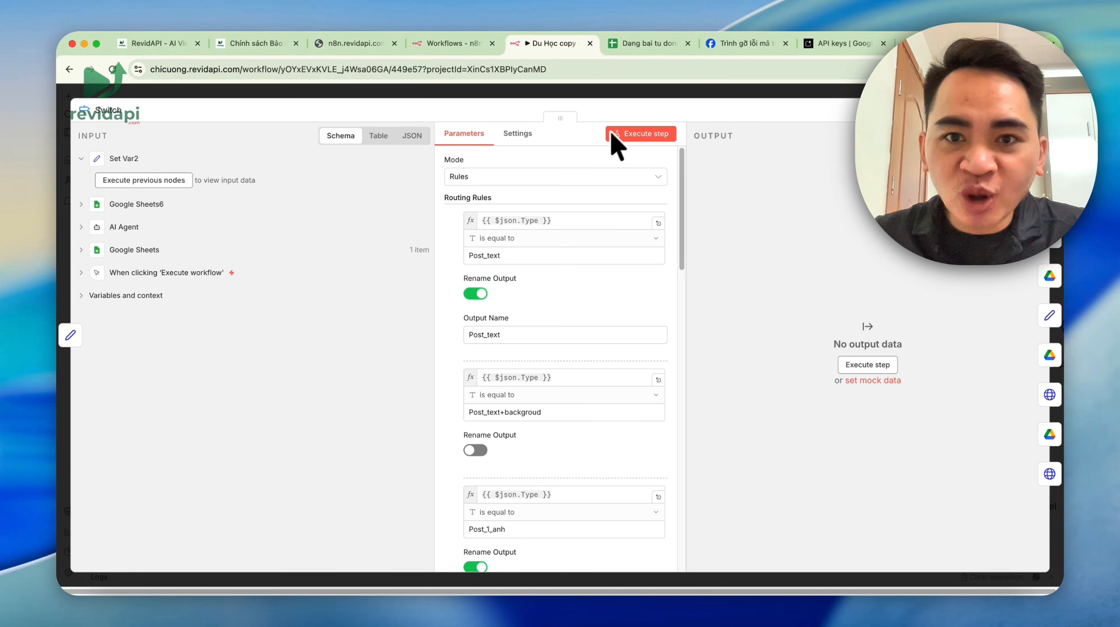
pyautogui.click(645, 43)
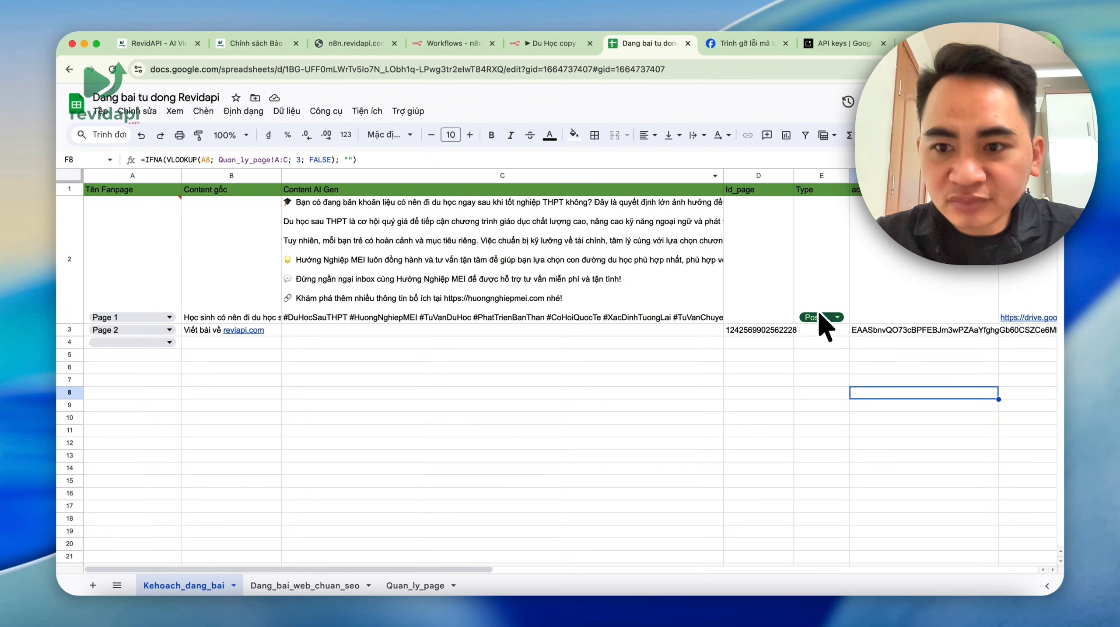
# - Fill Post_1_anh down from E2 into E3 and set A3's fanpage to Binh dan AI
pyautogui.moveTo(447, 569); pyautogui.dragTo(649, 567)
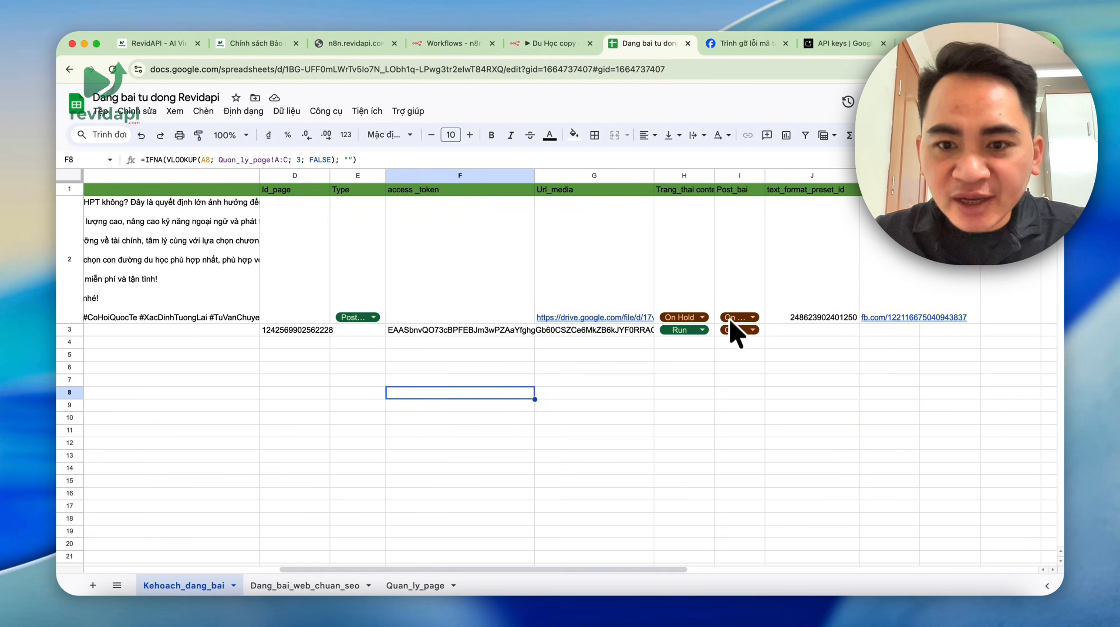
pyautogui.click(361, 319)
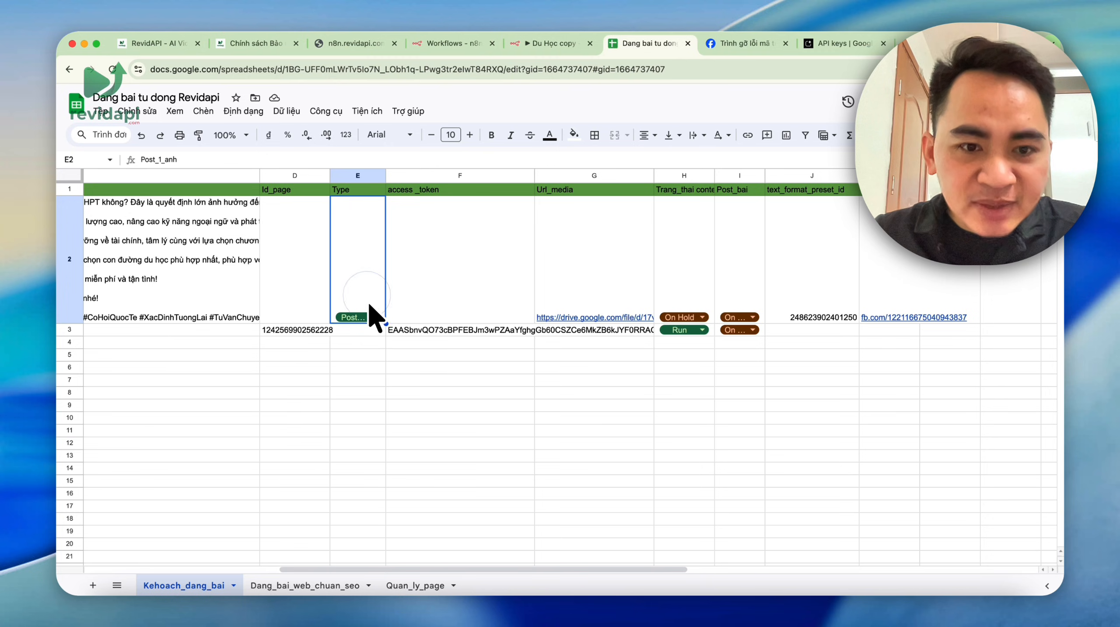
pyautogui.click(372, 324)
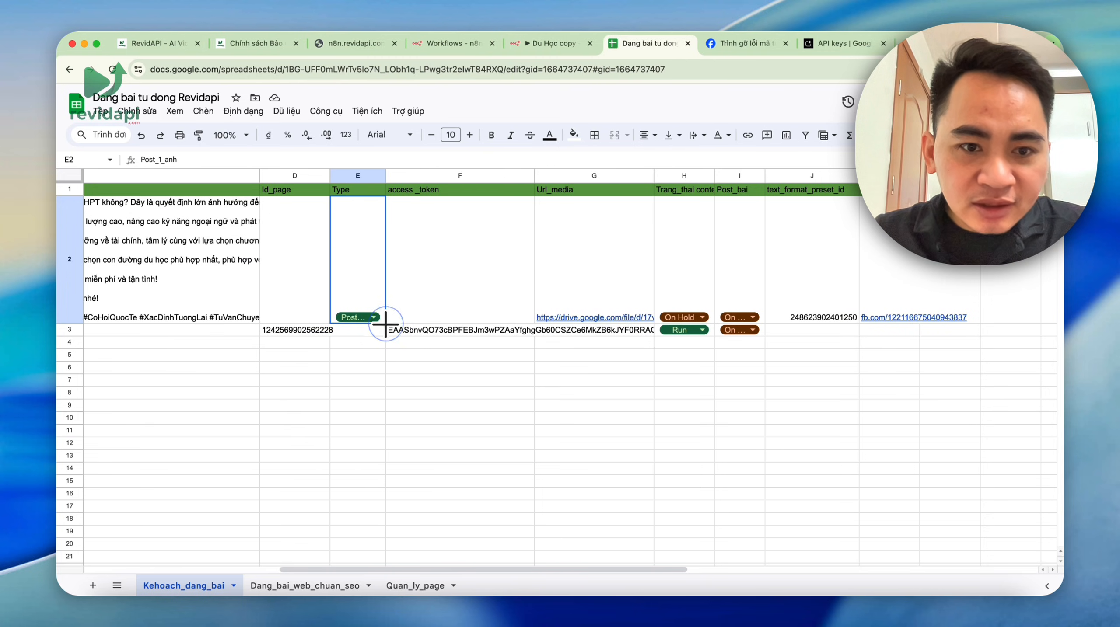
pyautogui.click(366, 393)
pyautogui.moveTo(364, 569); pyautogui.dragTo(157, 573)
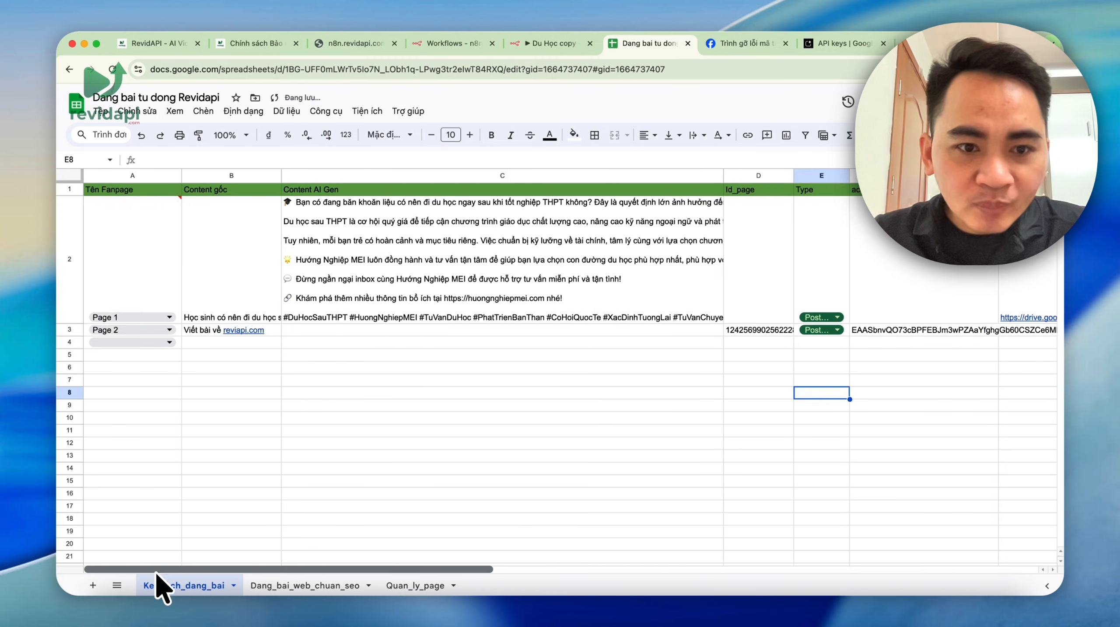
pyautogui.doubleClick(131, 331)
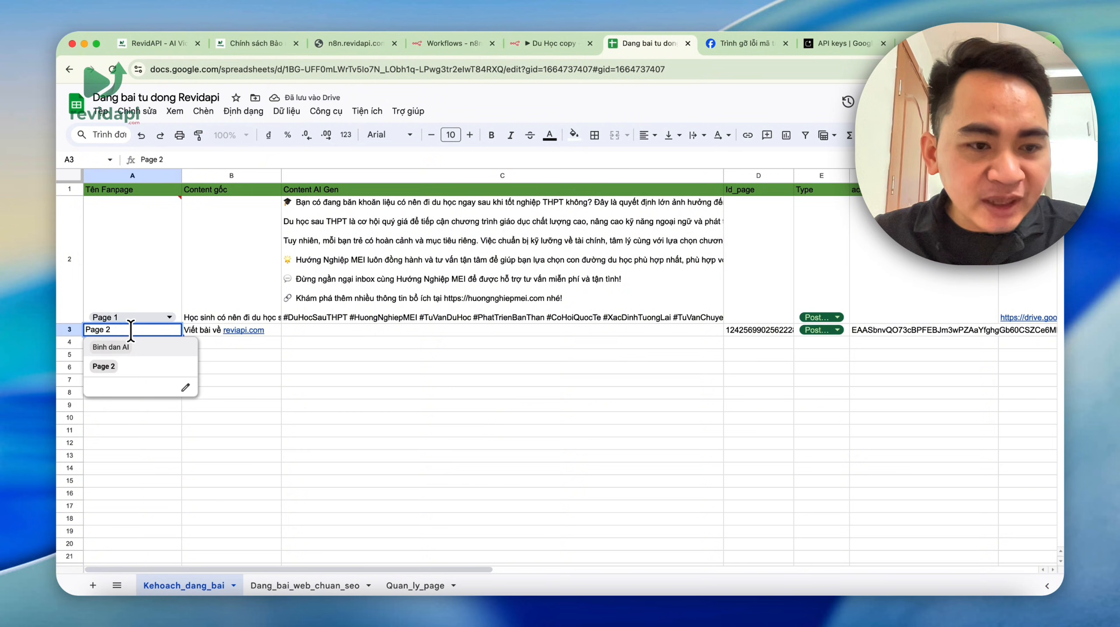
pyautogui.click(534, 406)
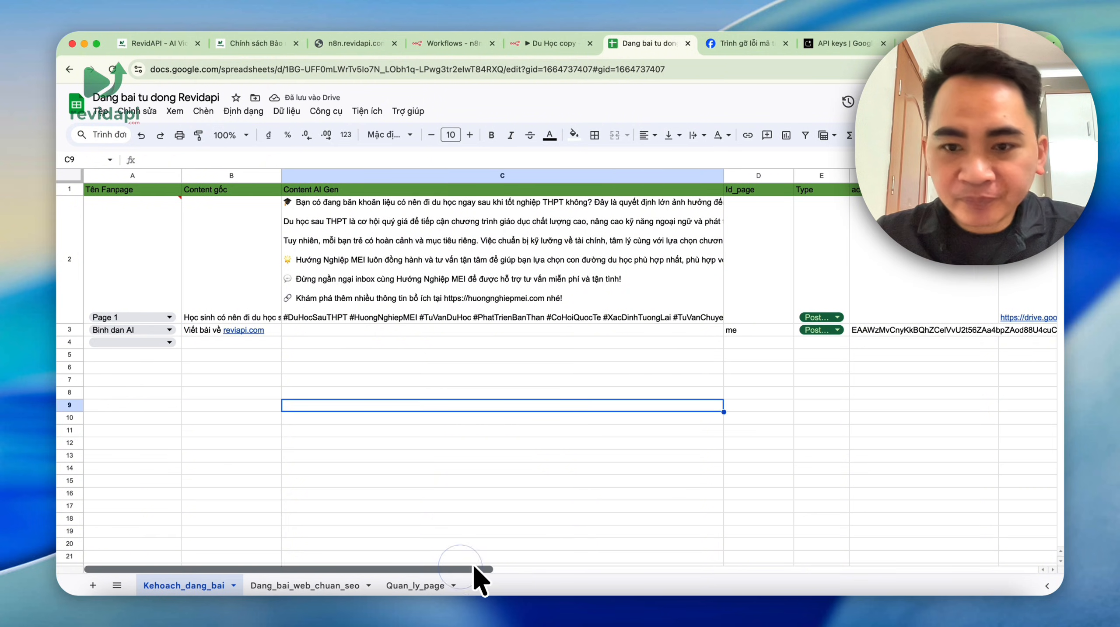
pyautogui.moveTo(472, 569); pyautogui.dragTo(648, 570)
pyautogui.click(632, 330)
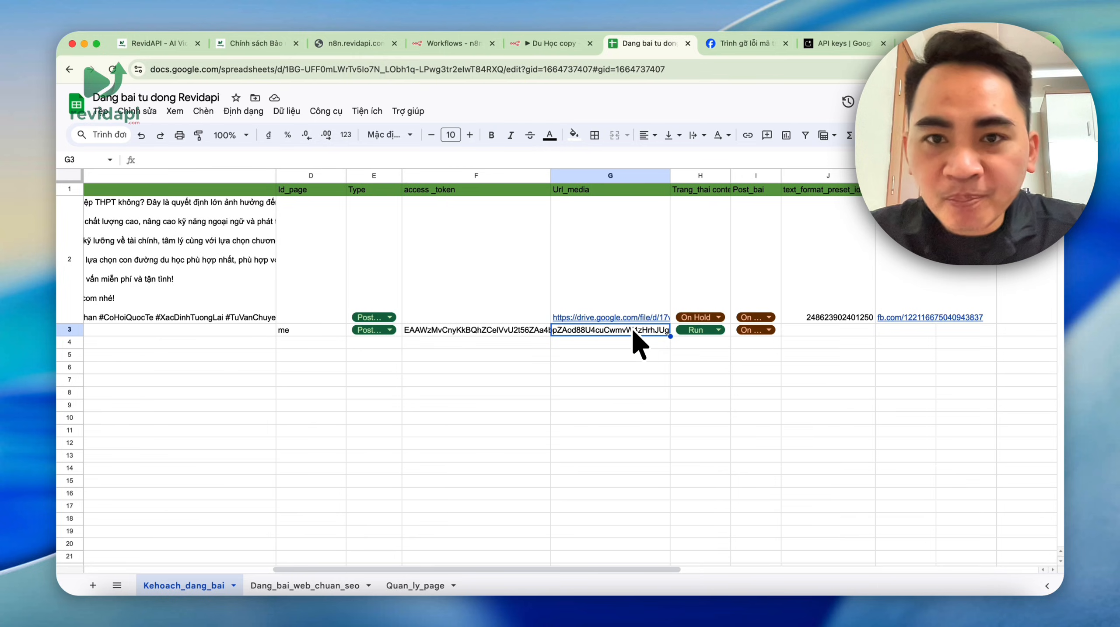
pyautogui.click(926, 43)
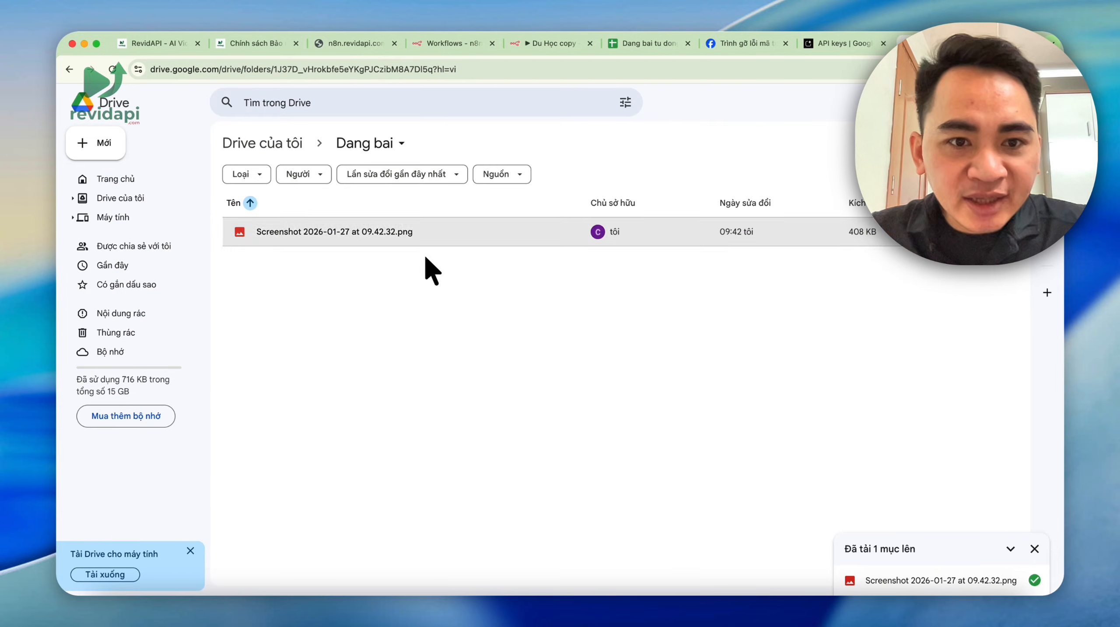
# - Share Screenshot 2026-01-27 at 09.42.32.png so anyone with the link has Editor access
pyautogui.click(427, 236)
pyautogui.rightClick(426, 235)
pyautogui.moveTo(469, 344)
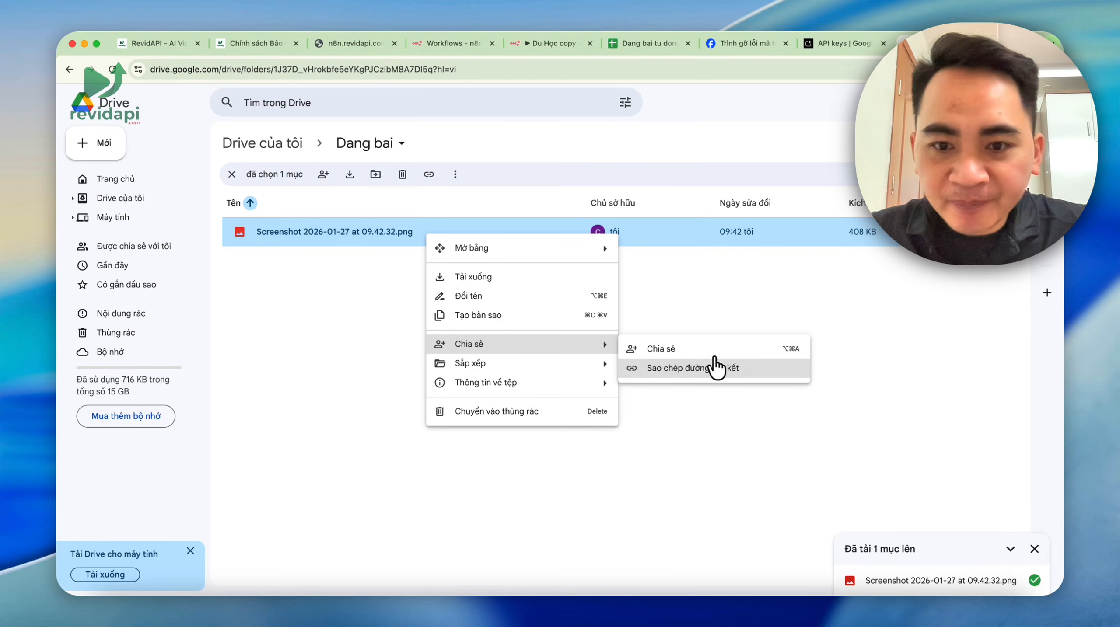
pyautogui.click(719, 369)
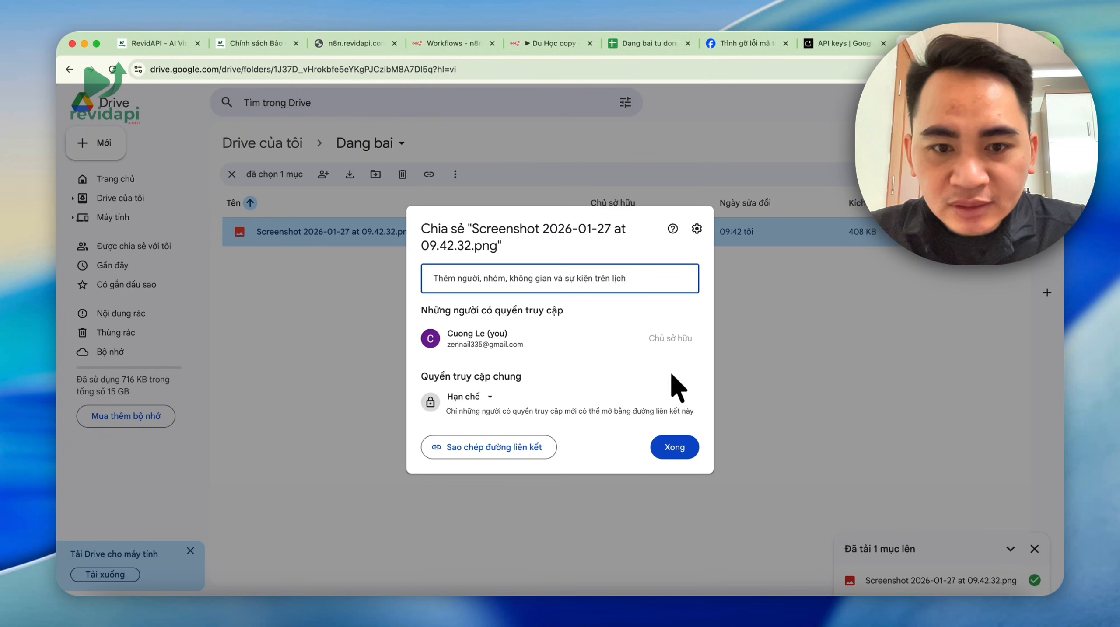
pyautogui.click(496, 396)
pyautogui.click(505, 451)
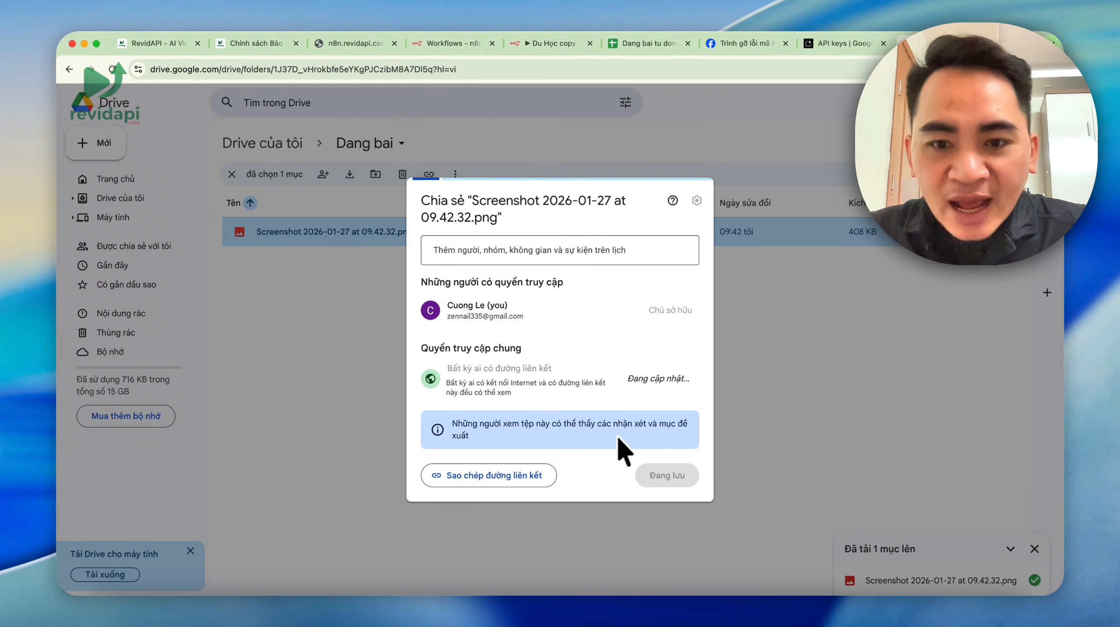
pyautogui.click(663, 384)
pyautogui.click(628, 483)
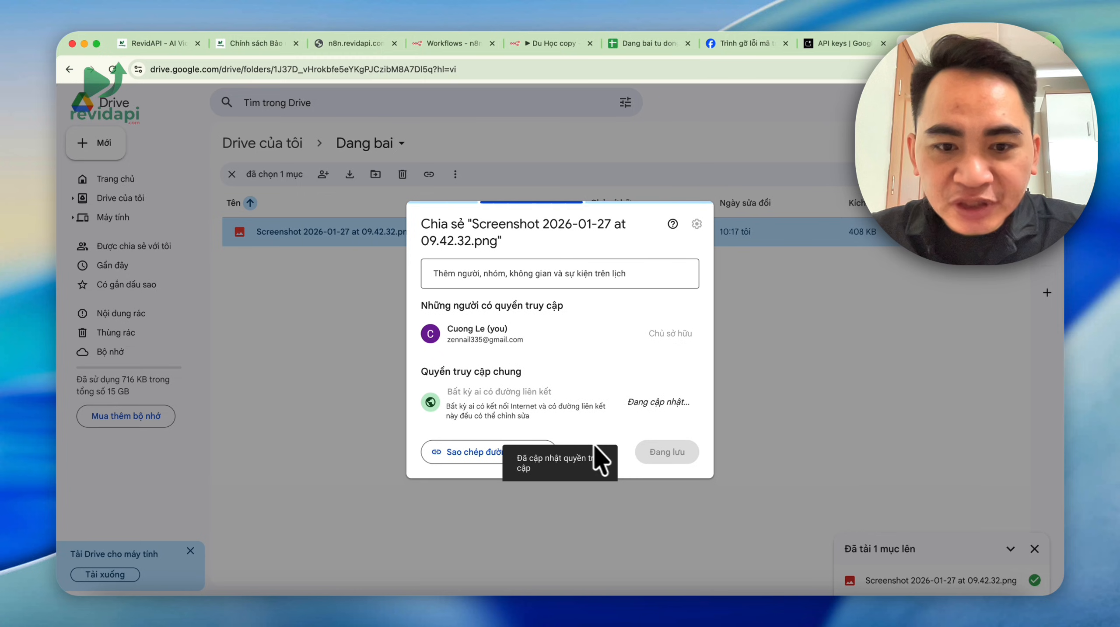
# - Paste the Google Drive photo link into Url_media cell G3 for row 3 of the spreadsheet
pyautogui.click(549, 43)
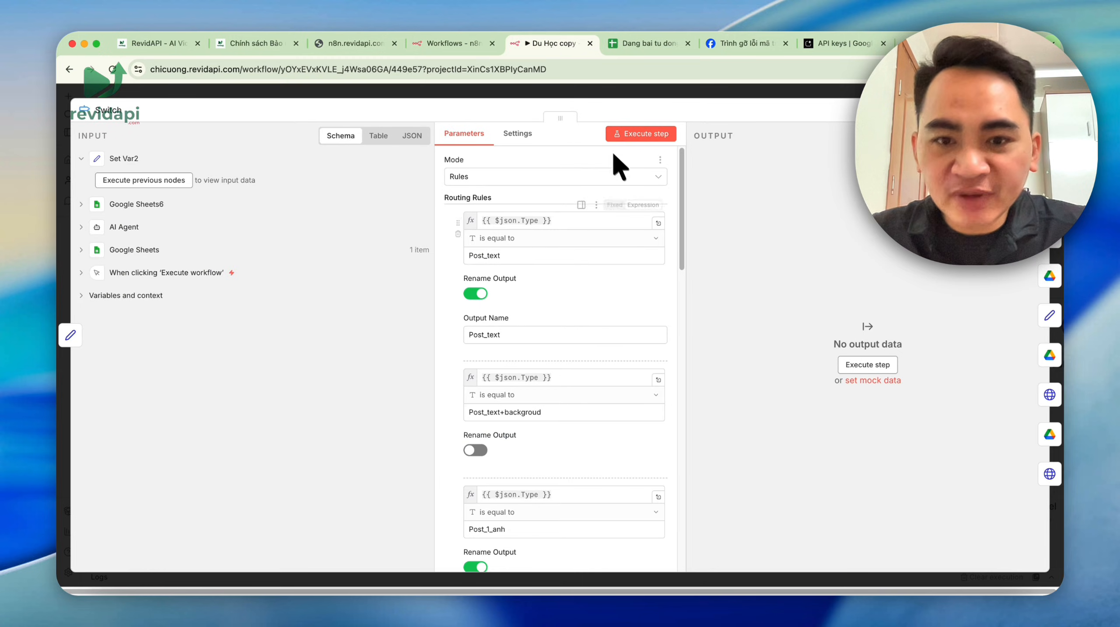
pyautogui.click(651, 43)
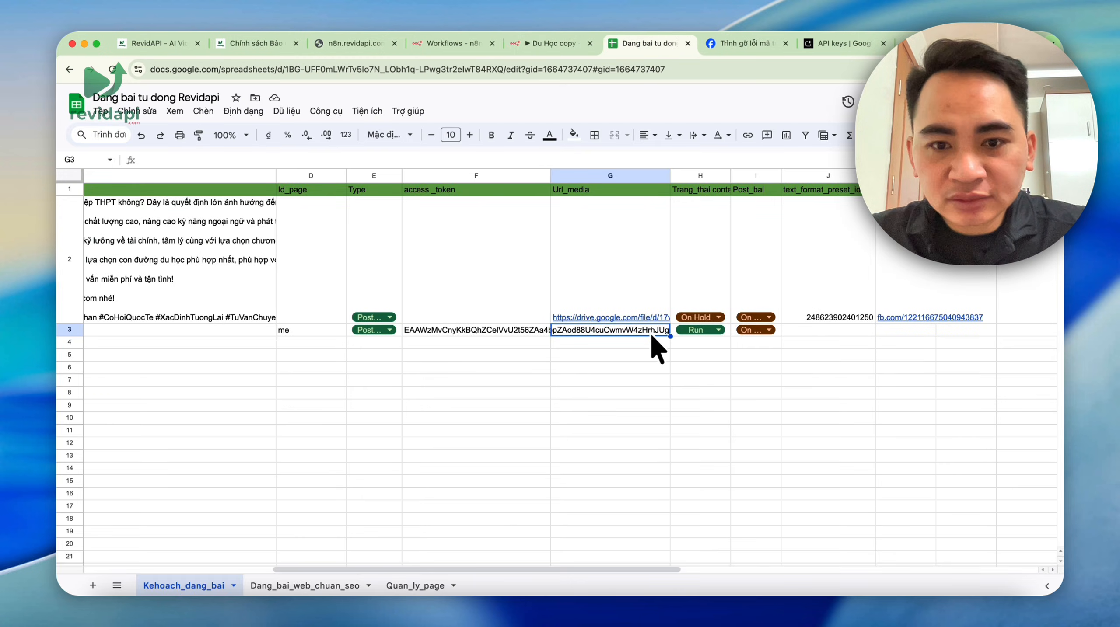
pyautogui.doubleClick(621, 331)
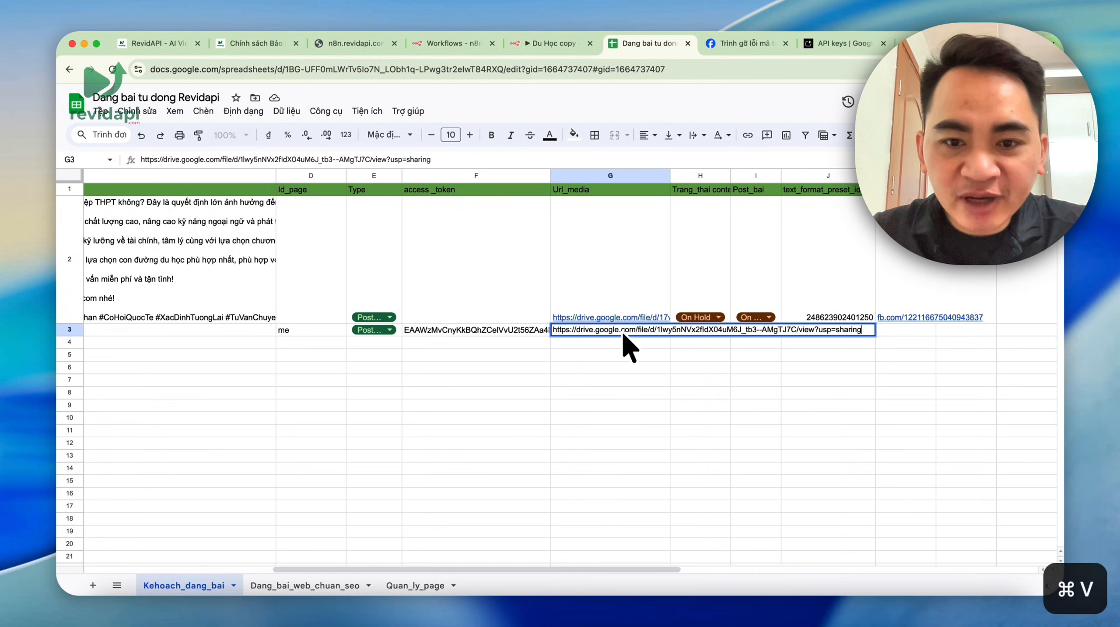
pyautogui.click(625, 416)
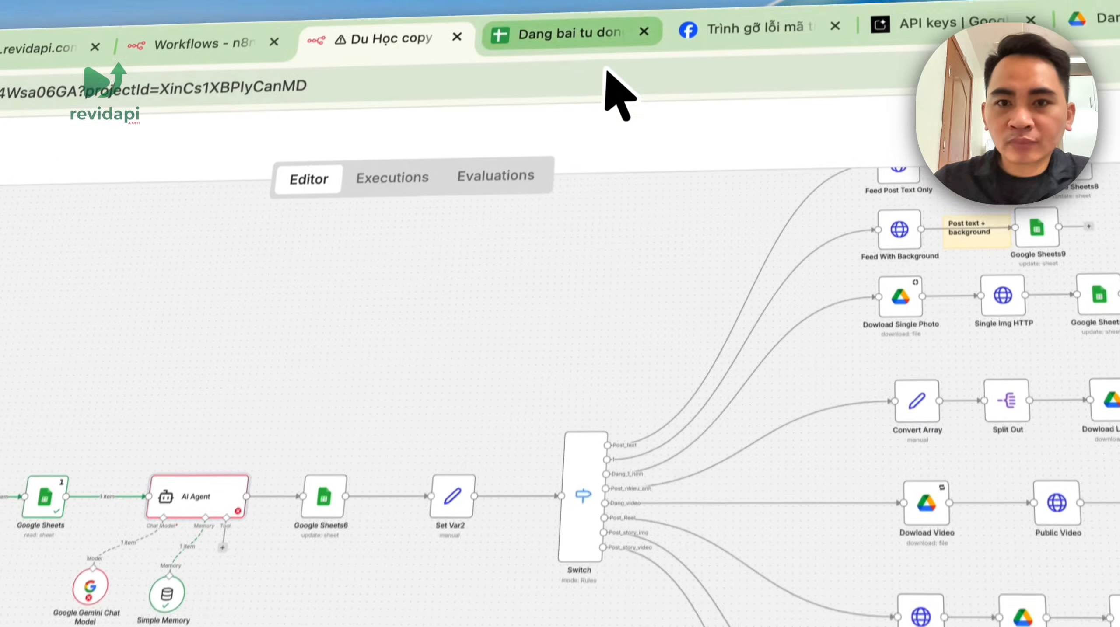
# - In the Du Học copy workflow, replace the Google Gemini Chat Model with an OpenAI Chat Model
pyautogui.click(659, 43)
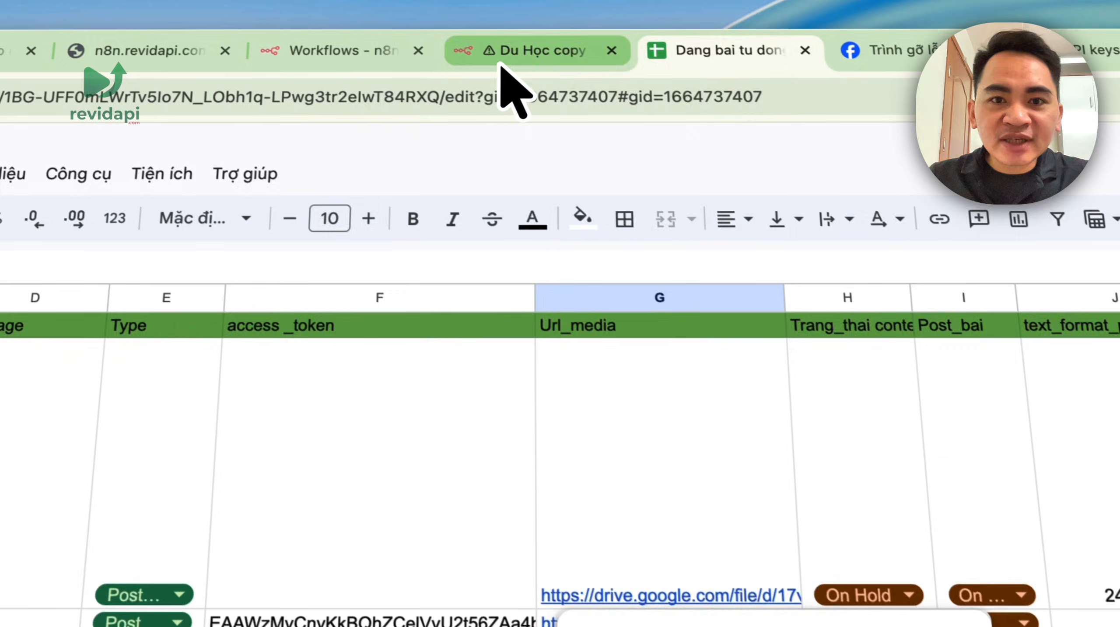
pyautogui.click(502, 60)
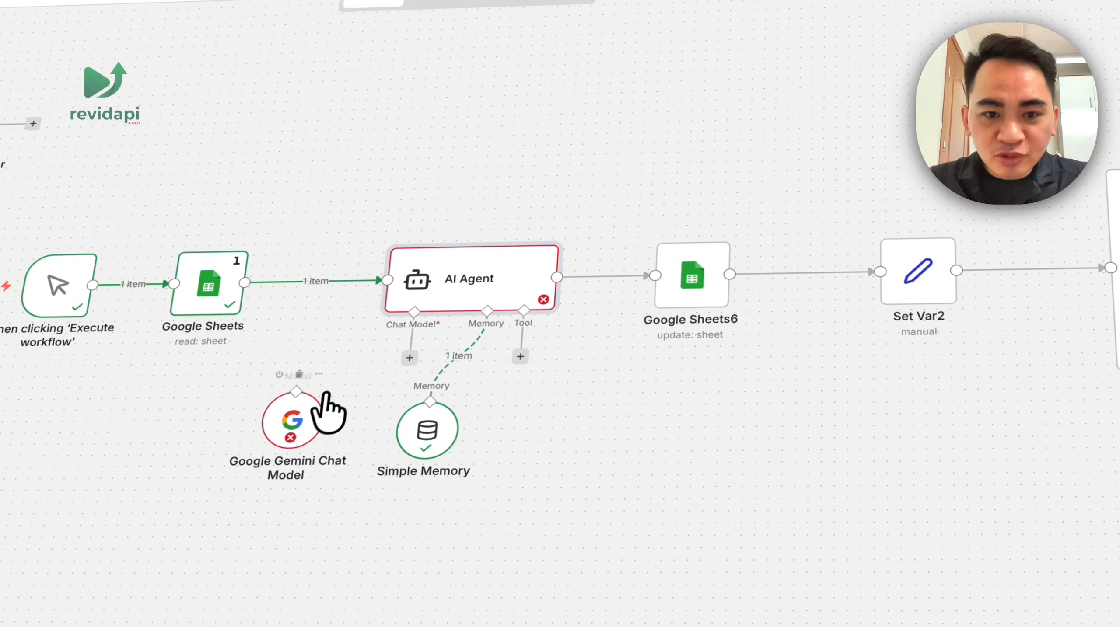
pyautogui.press('BackSpace')
pyautogui.click(1020, 196)
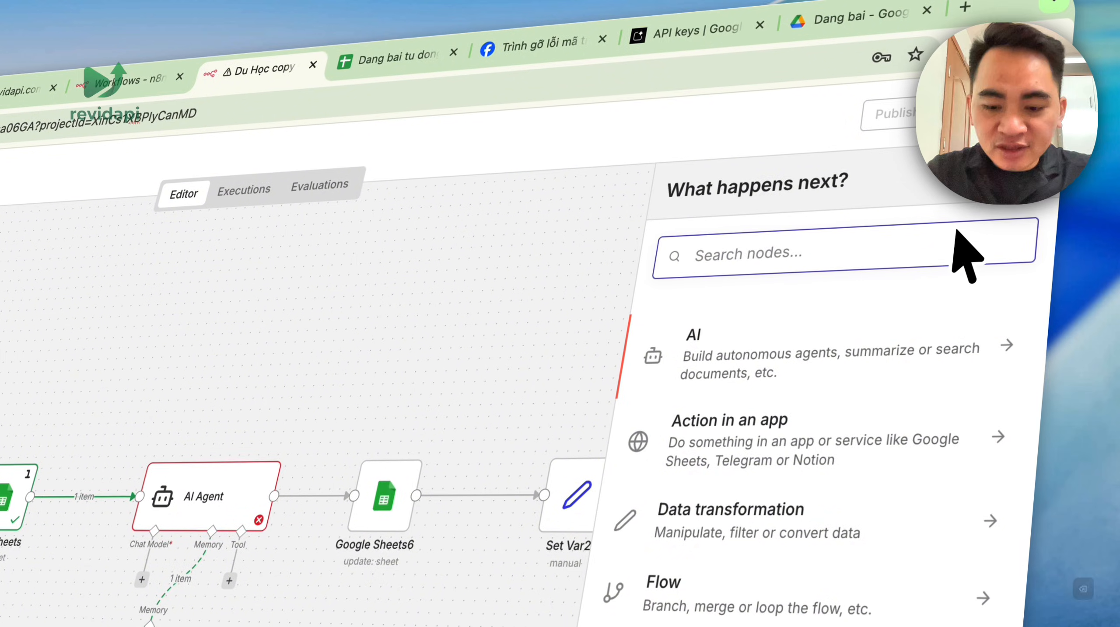
pyautogui.write('op')
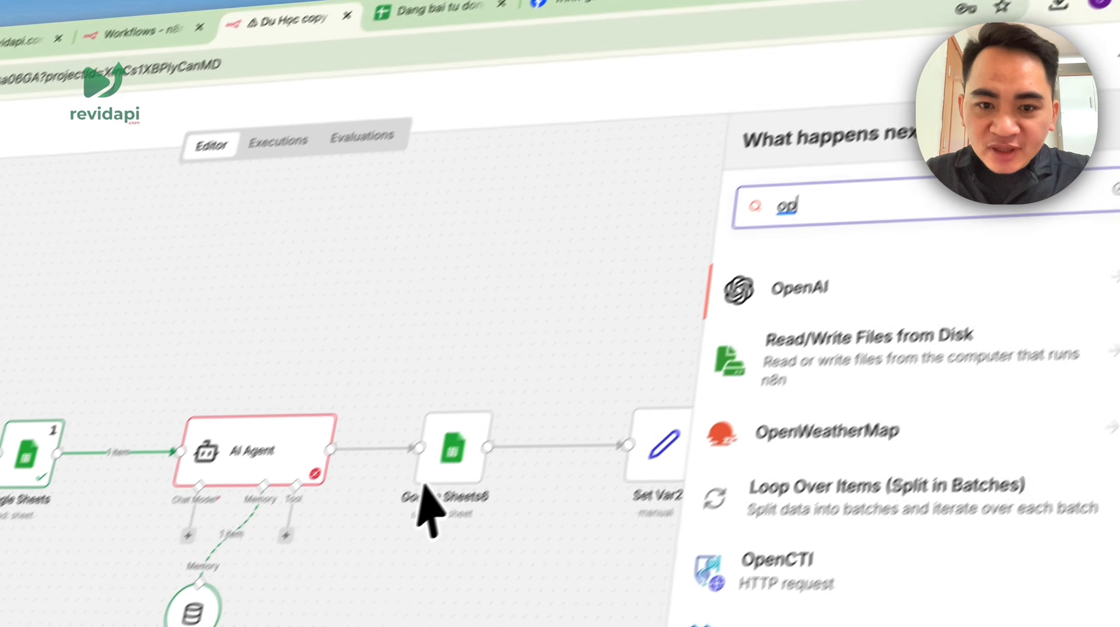
pyautogui.click(141, 581)
pyautogui.write('op')
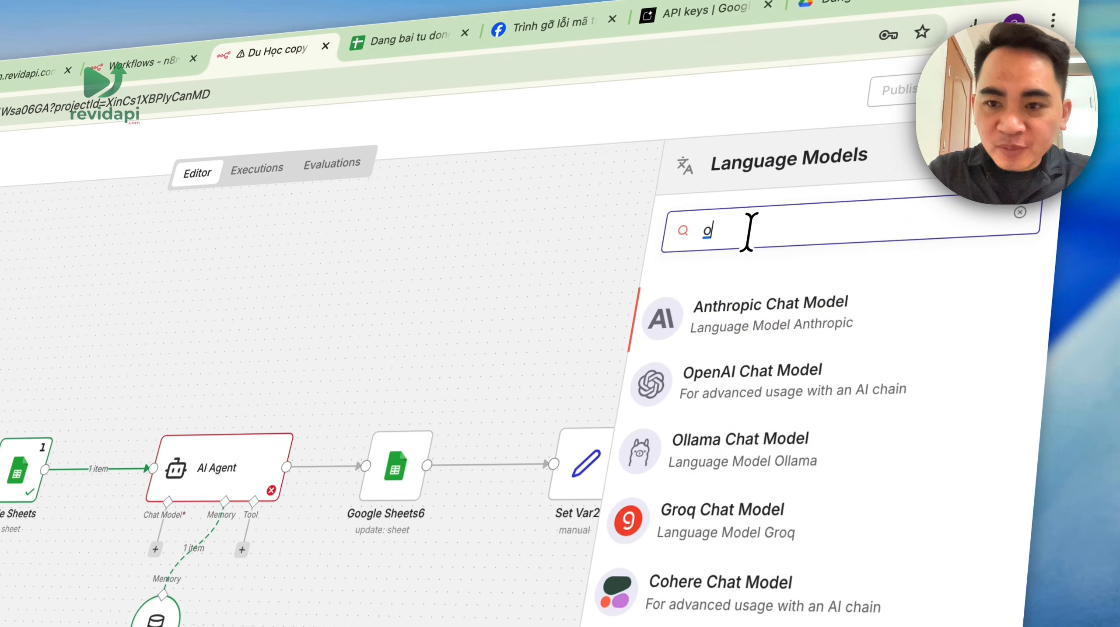
pyautogui.click(816, 415)
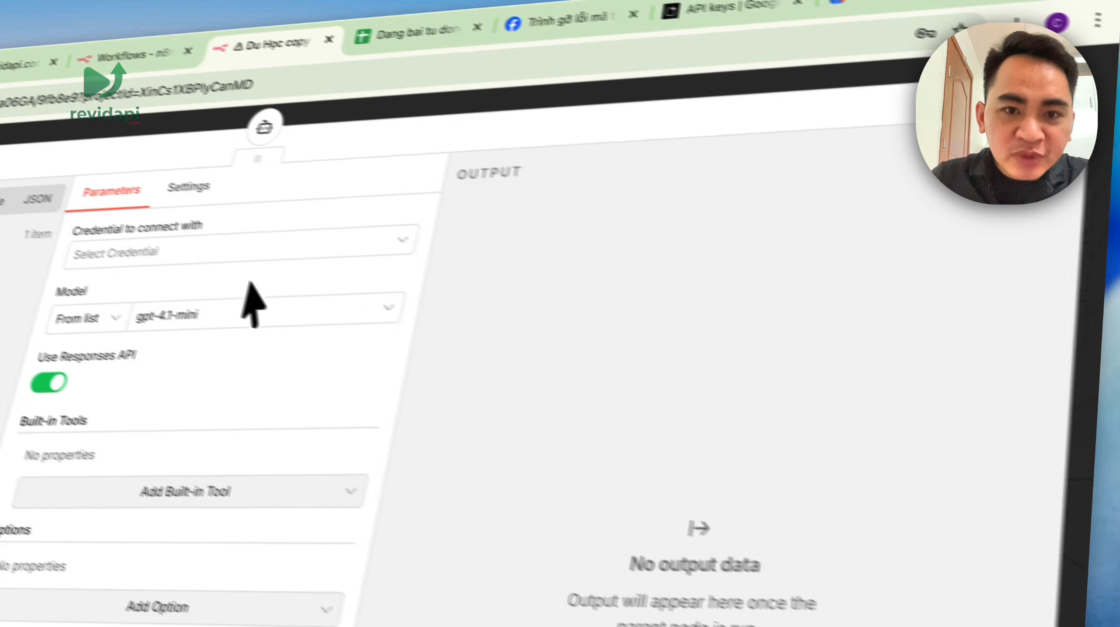
# - Start creating a new OpenAI account credential for the chat model
pyautogui.click(387, 279)
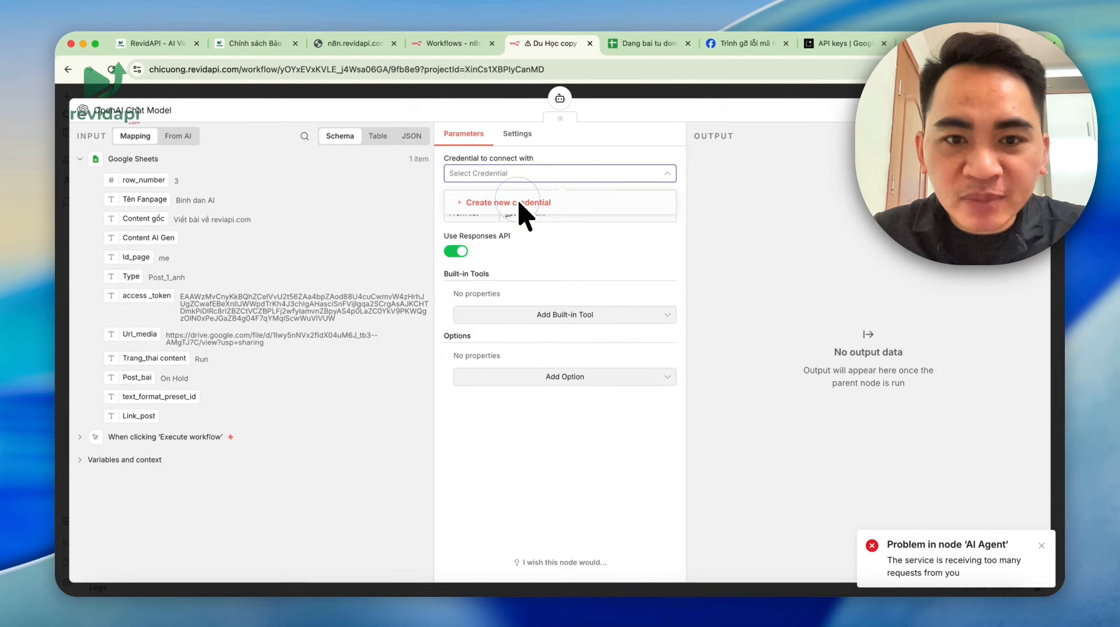
pyautogui.click(439, 328)
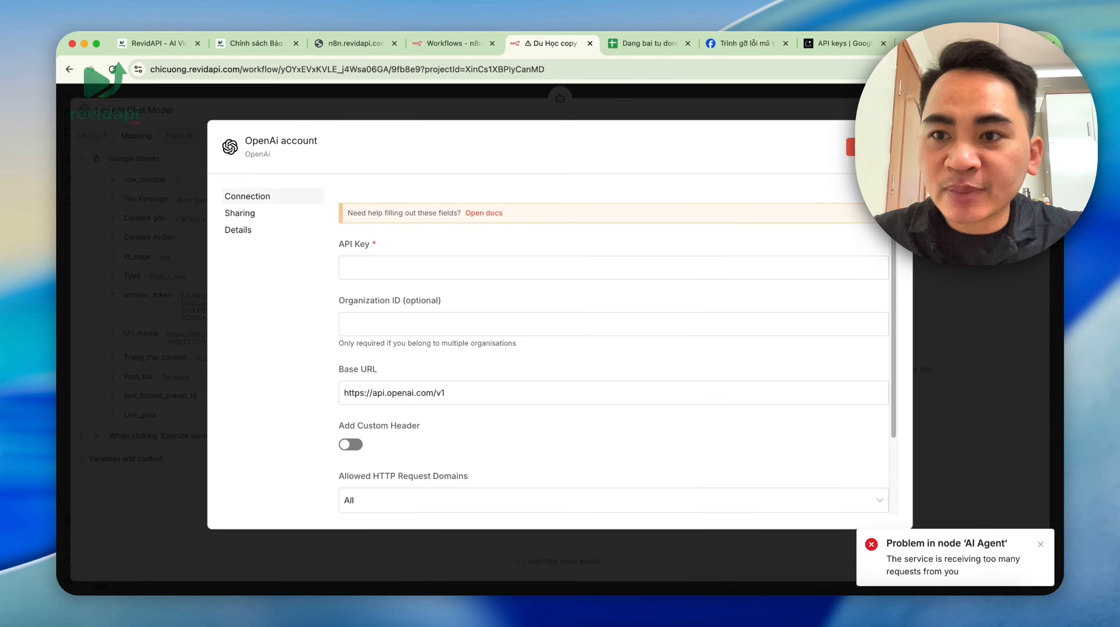
pyautogui.click(1034, 69)
# - Generate an OpenAI secret key named revidapi and paste it into the credential's API Key field
pyautogui.click(934, 292)
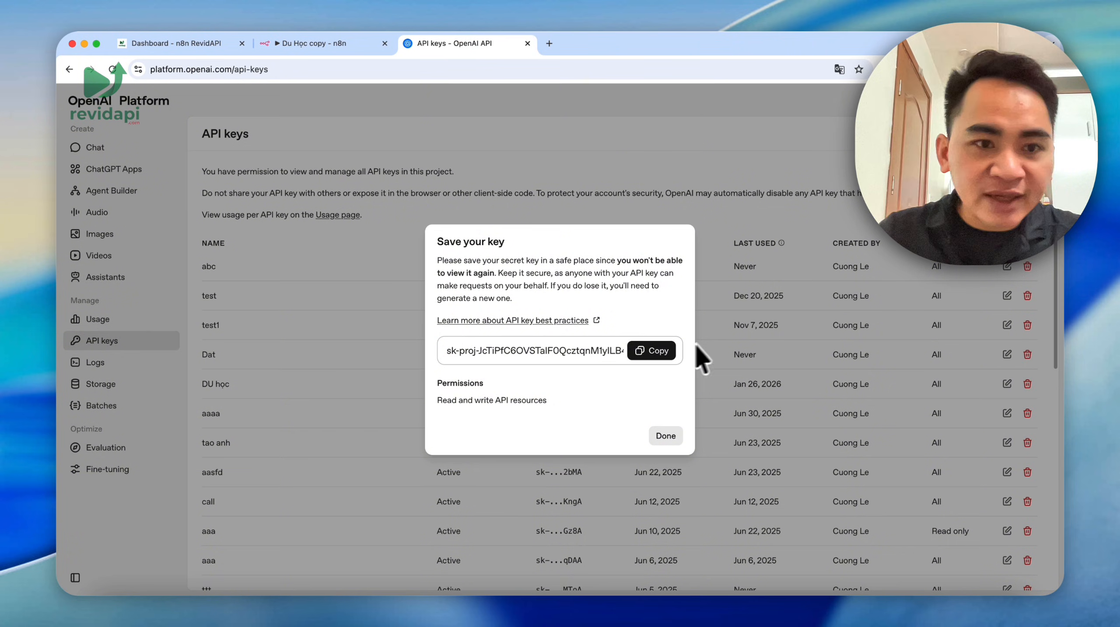
pyautogui.click(664, 436)
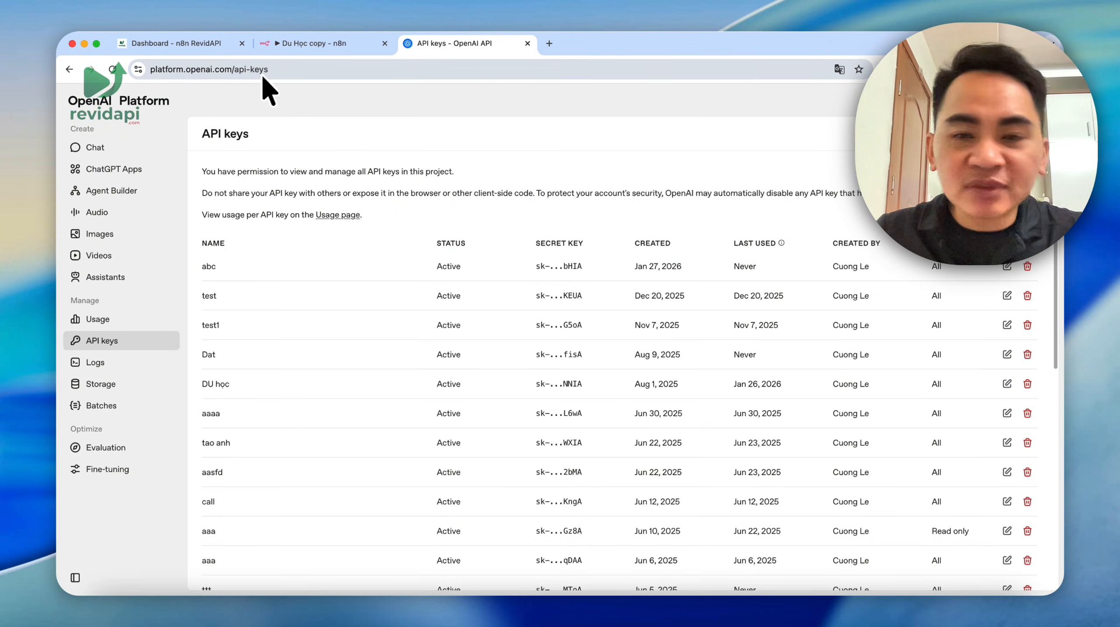
pyautogui.click(993, 133)
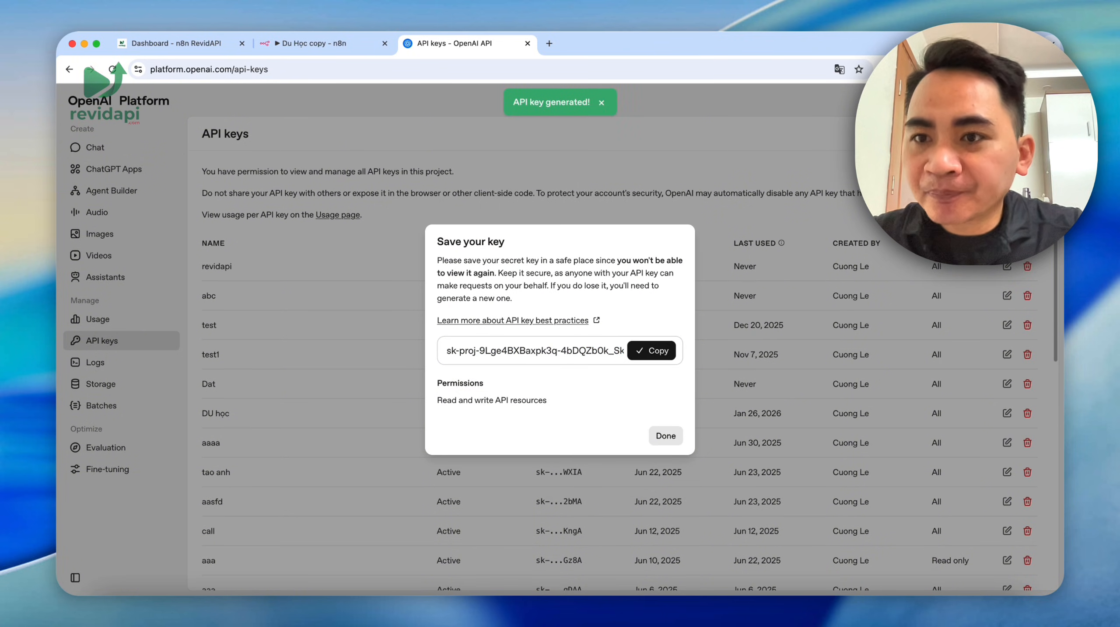
pyautogui.click(1029, 70)
pyautogui.click(923, 297)
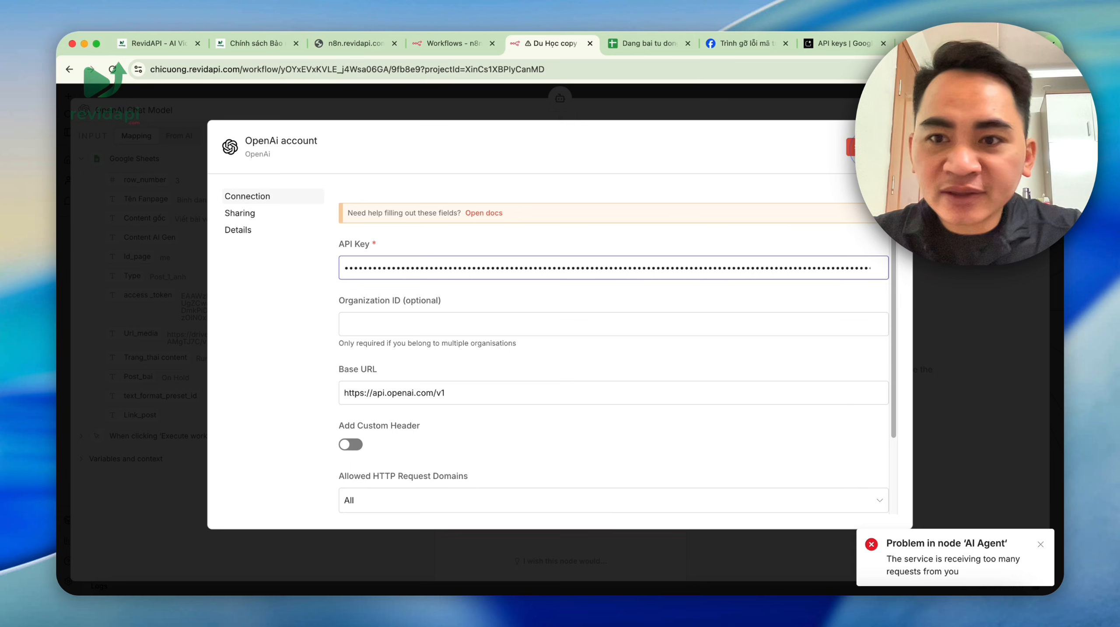
pyautogui.click(863, 147)
# - Save the OpenAI credential, rerun the workflow, and check that Google Sheets read row 3
pyautogui.click(897, 144)
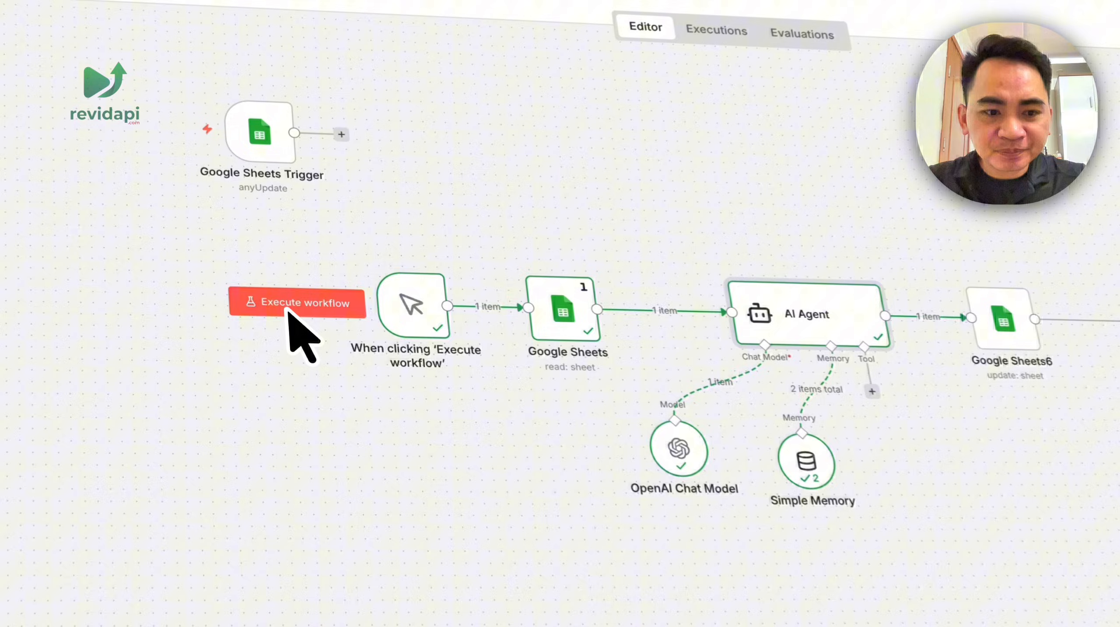
pyautogui.click(297, 307)
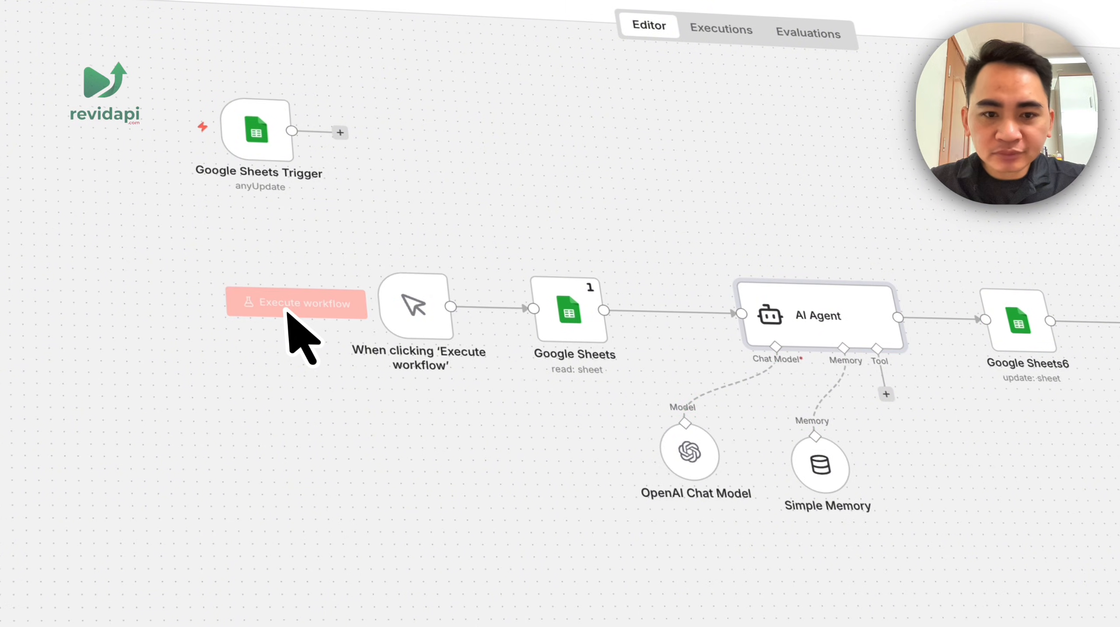
pyautogui.doubleClick(567, 331)
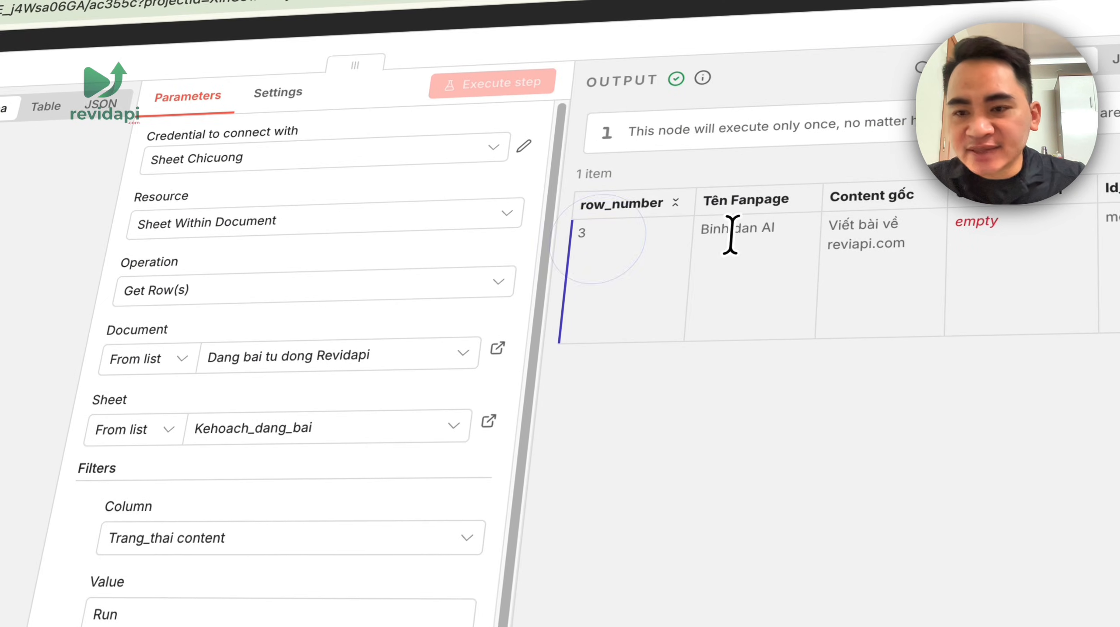
pyautogui.moveTo(713, 228); pyautogui.dragTo(1117, 228)
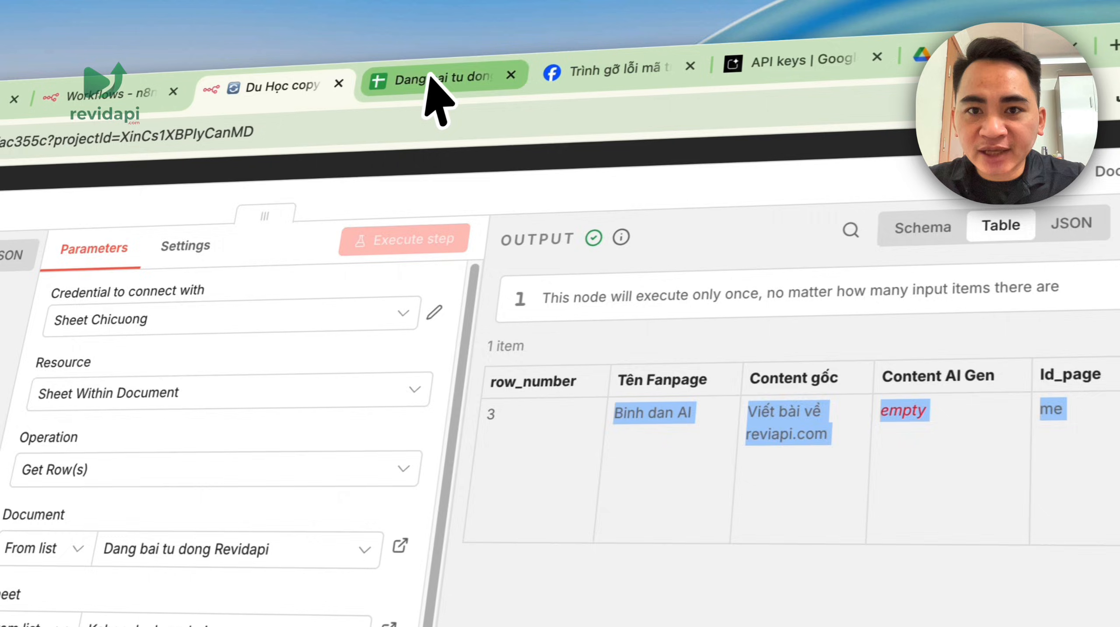
pyautogui.click(435, 94)
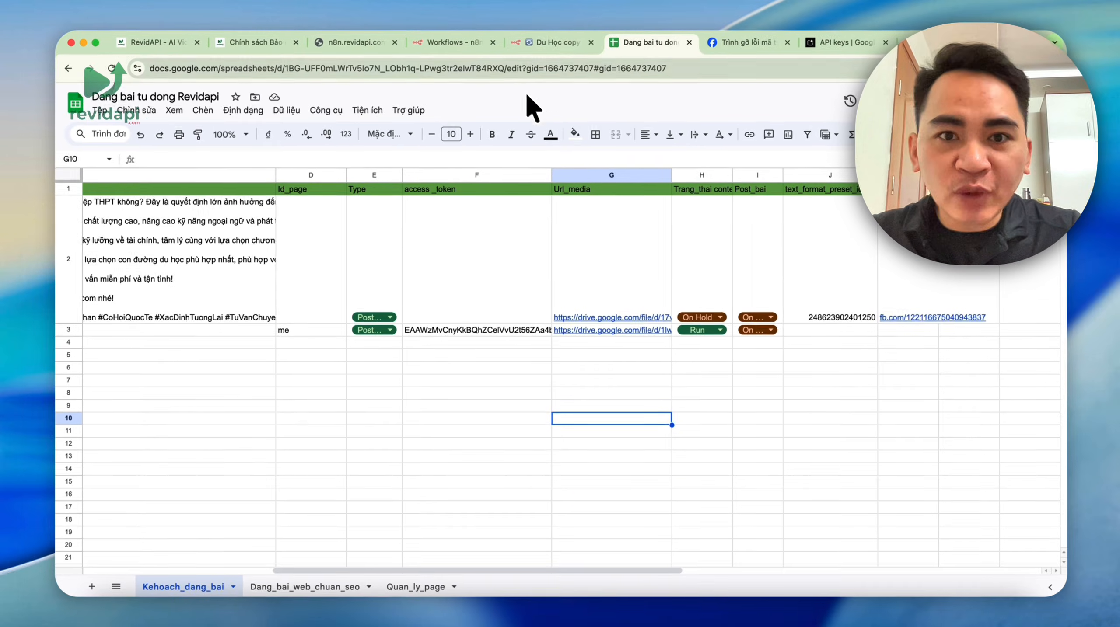
pyautogui.click(551, 43)
pyautogui.click(749, 93)
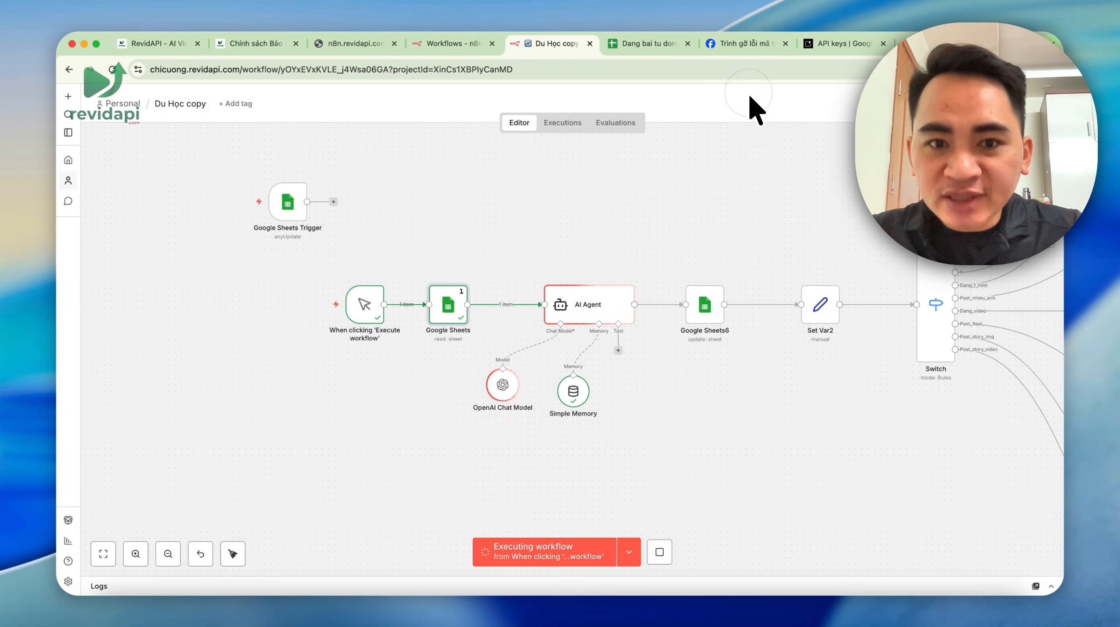
# - Review the study-abroad post the AI Agent generated from row 3
pyautogui.doubleClick(569, 310)
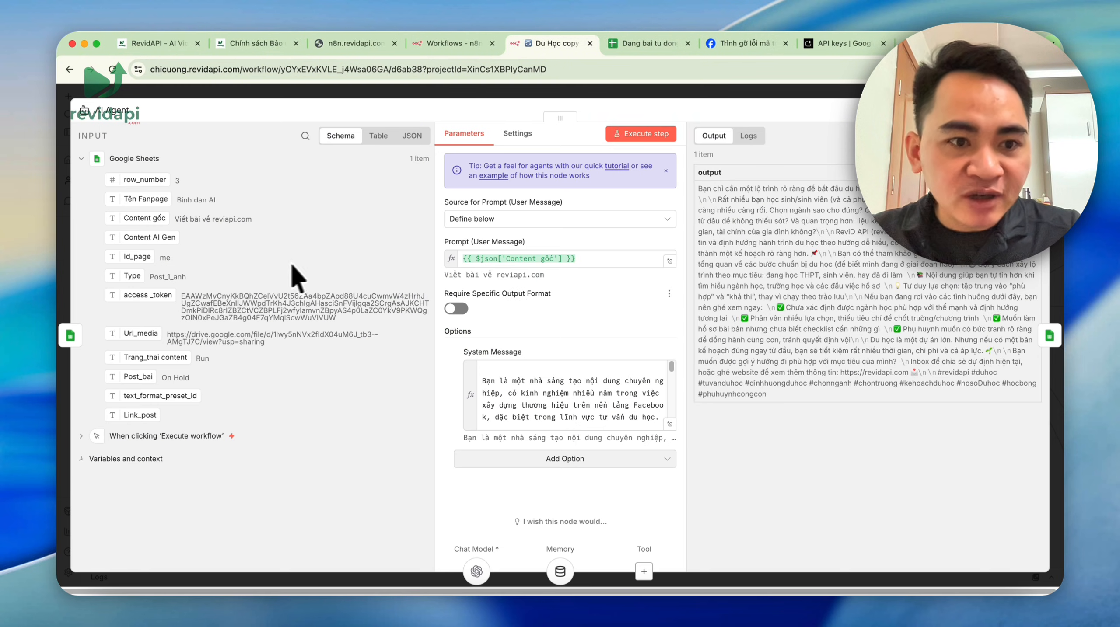
pyautogui.moveTo(703, 189); pyautogui.dragTo(836, 396)
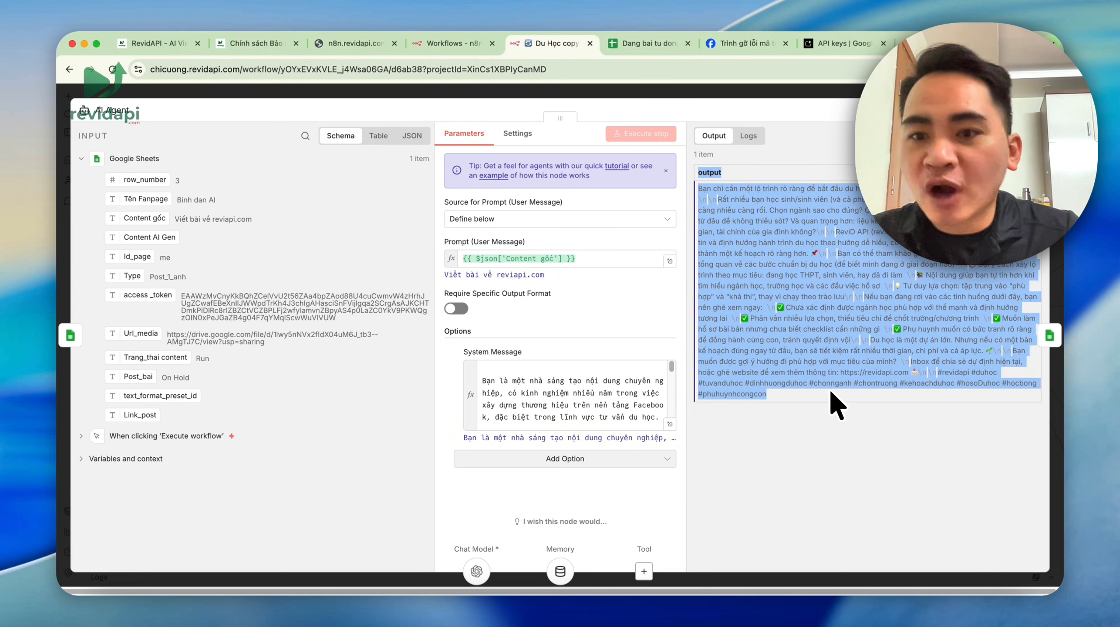
pyautogui.click(800, 98)
pyautogui.press('Escape')
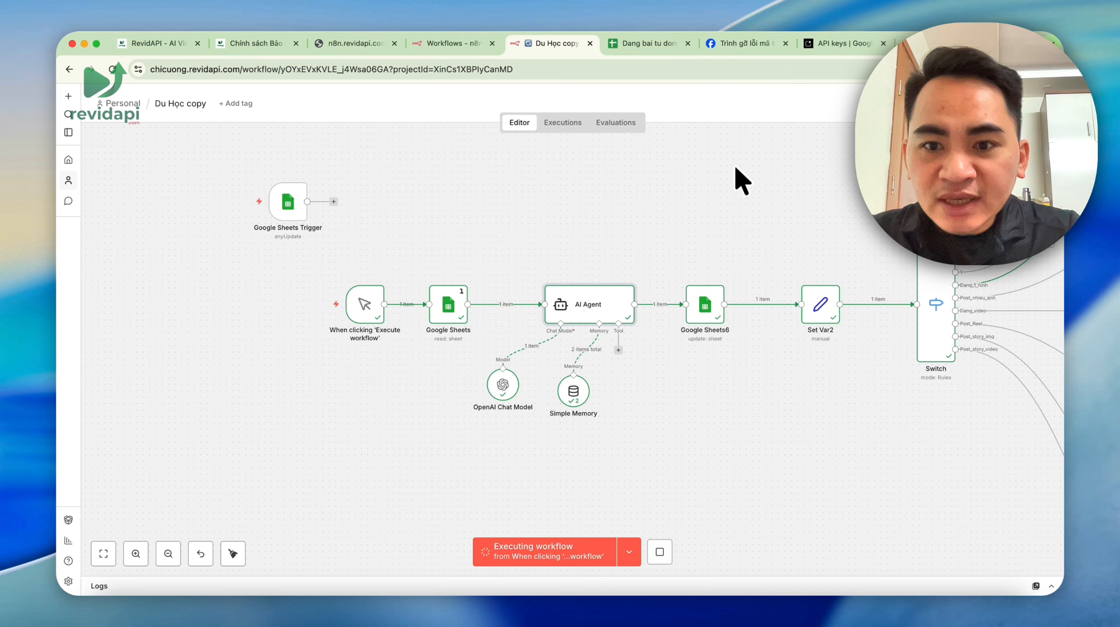
pyautogui.moveTo(786, 205); pyautogui.dragTo(514, 212)
pyautogui.doubleClick(431, 329)
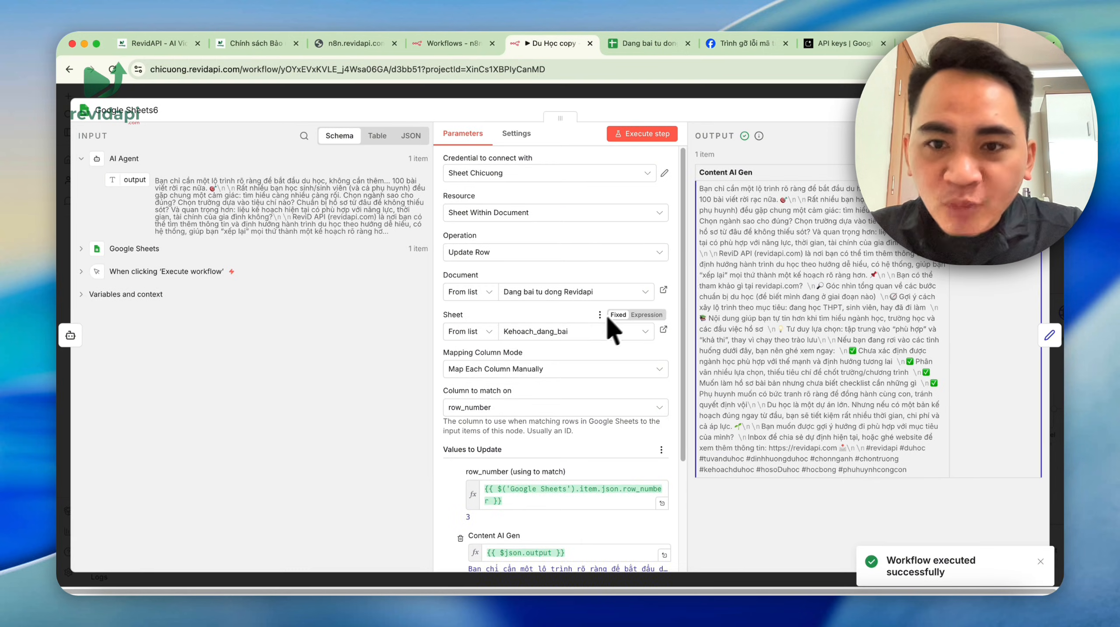
pyautogui.scroll(-4, 585, 325)
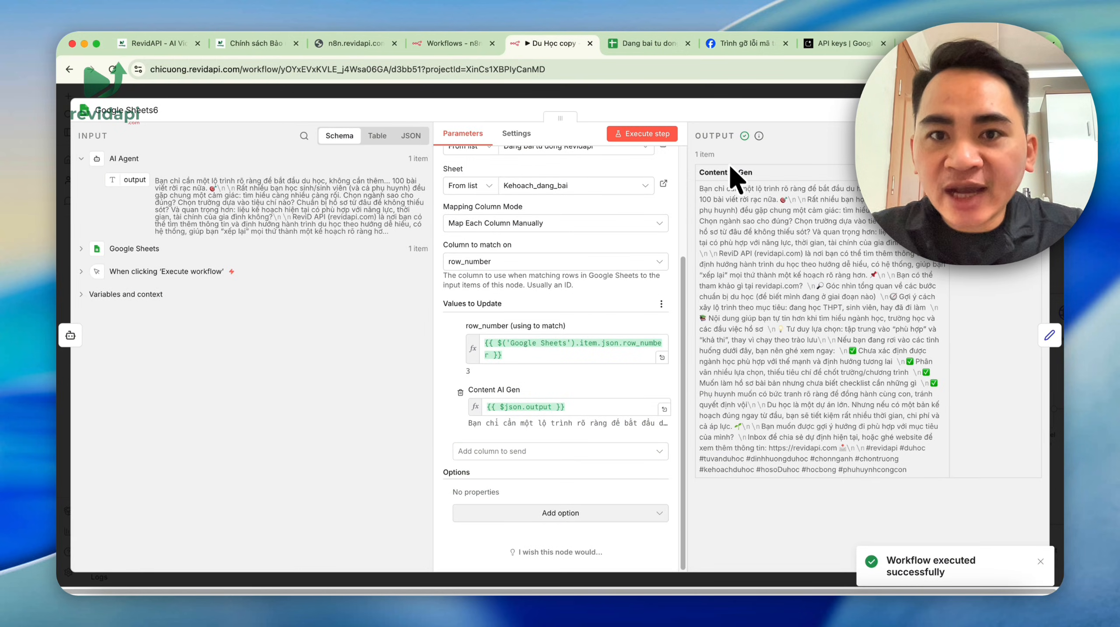
pyautogui.click(646, 43)
pyautogui.scroll(-5, 498, 443)
pyautogui.hscroll(-5, 438, 545)
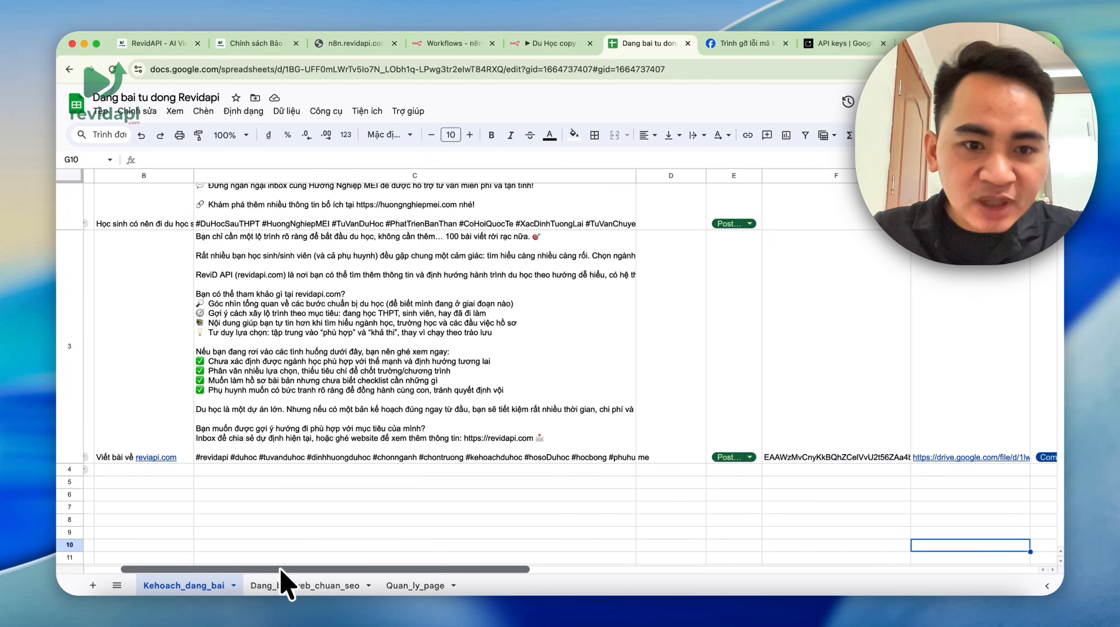
pyautogui.click(334, 396)
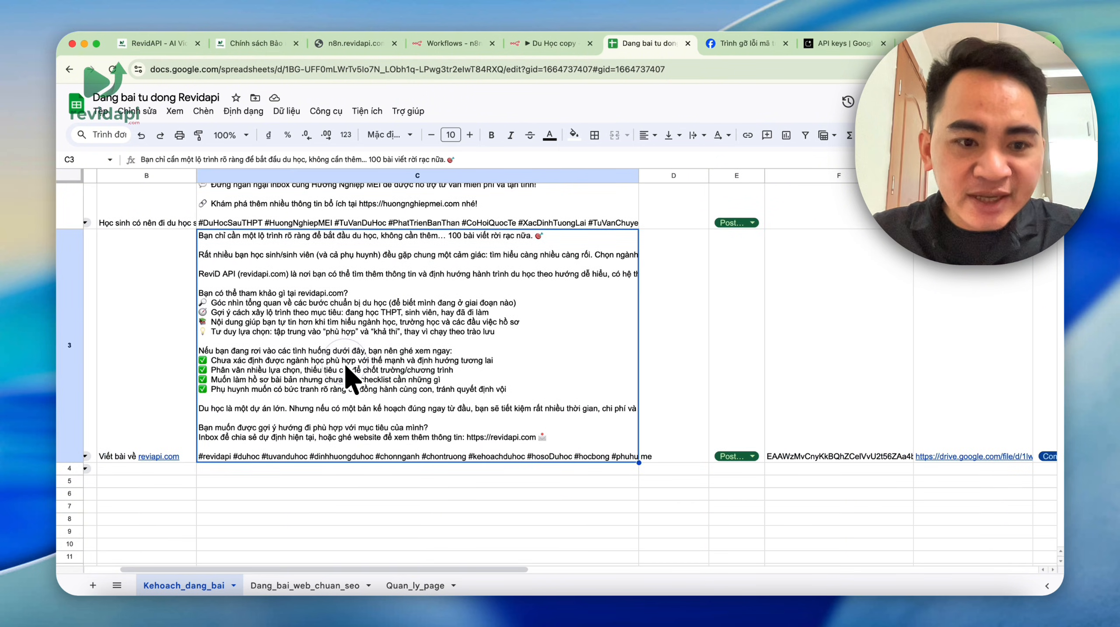
pyautogui.click(549, 43)
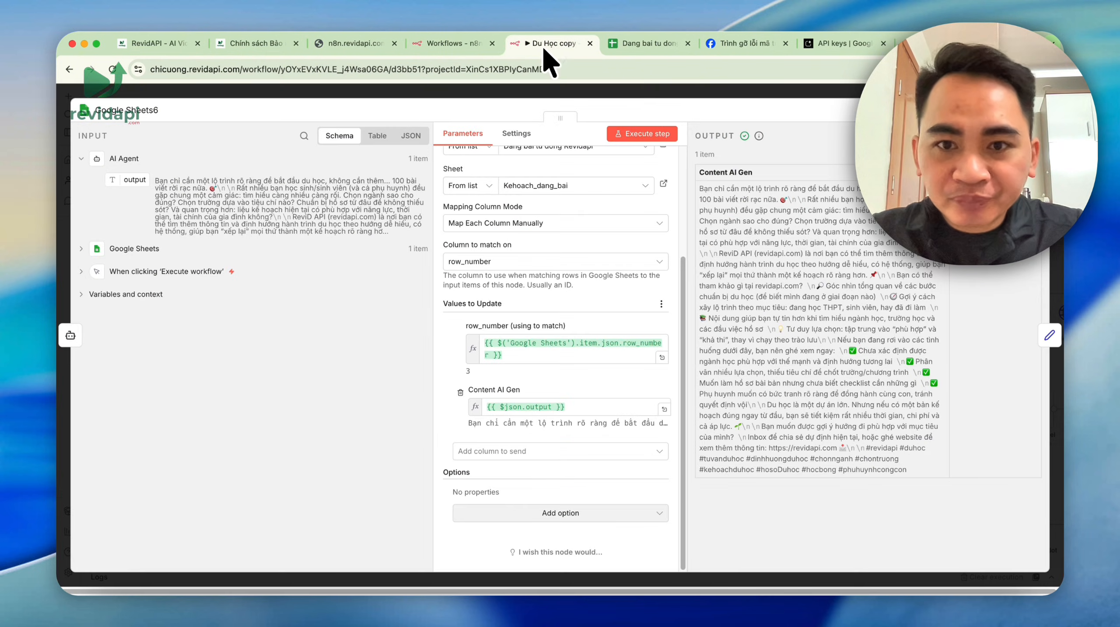
pyautogui.click(750, 89)
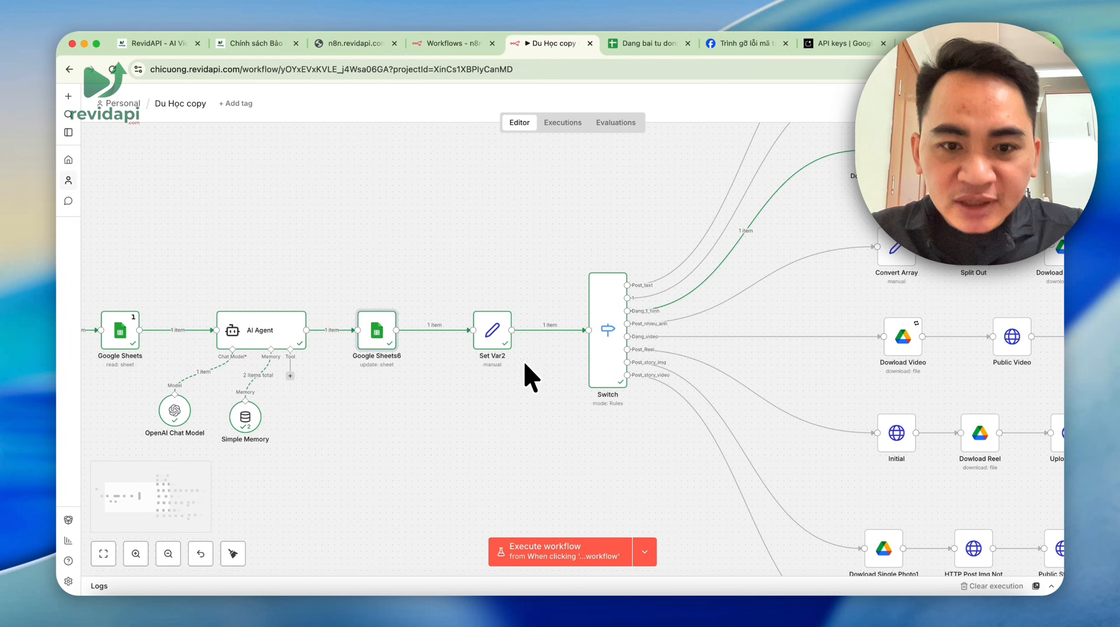
# - Inspect the fields set by the Set Var2 node
pyautogui.doubleClick(496, 351)
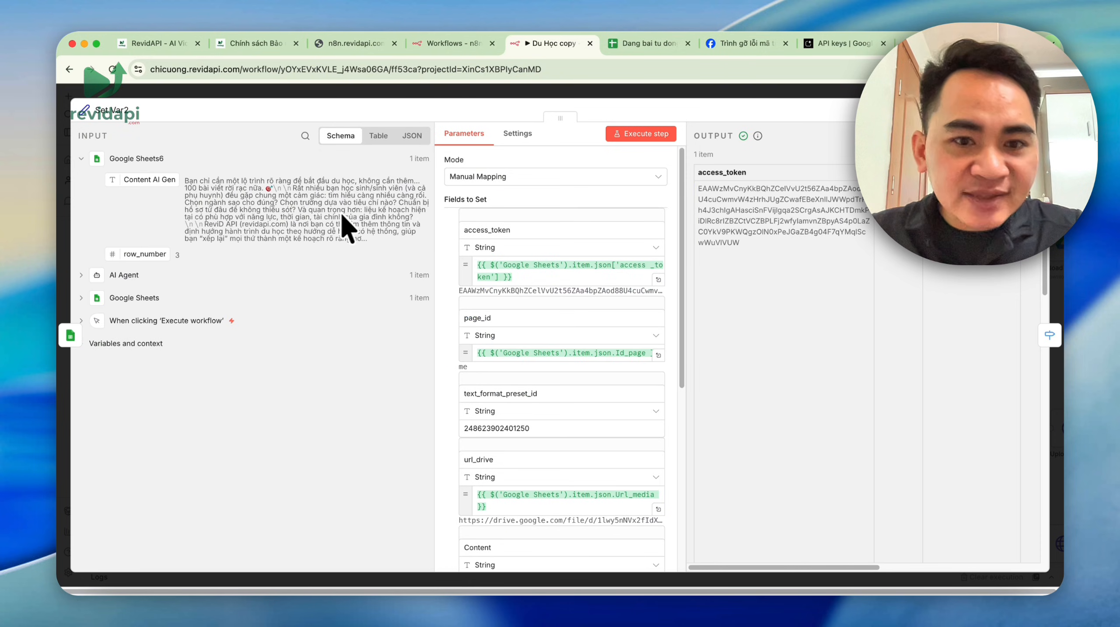
pyautogui.scroll(-10, 541, 322)
pyautogui.scroll(-2, 541, 322)
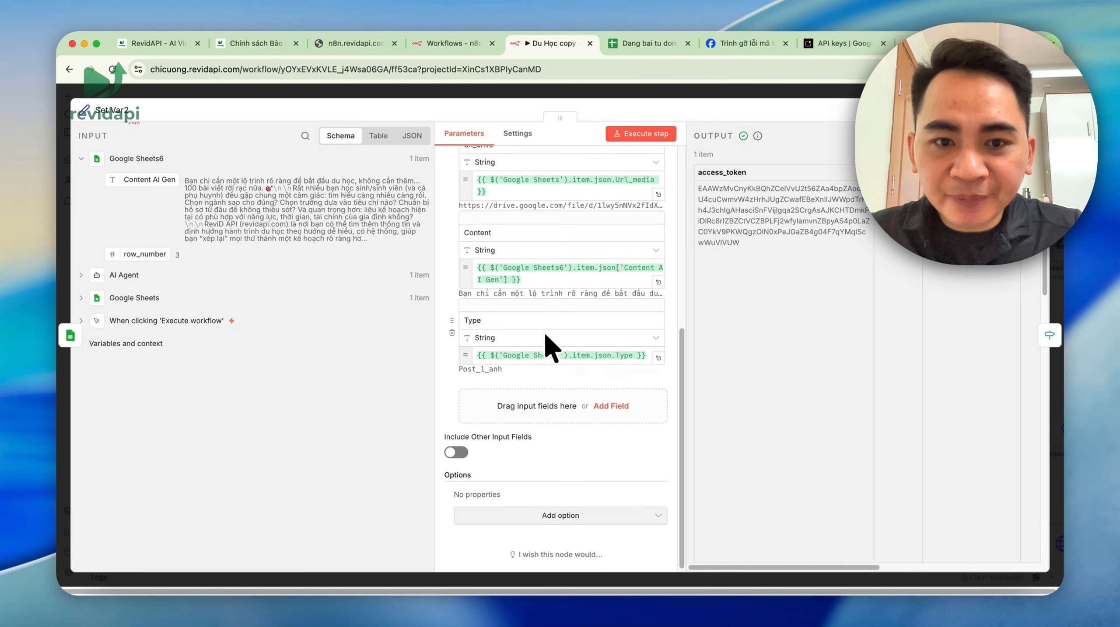
pyautogui.click(765, 90)
pyautogui.moveTo(656, 147); pyautogui.dragTo(419, 223)
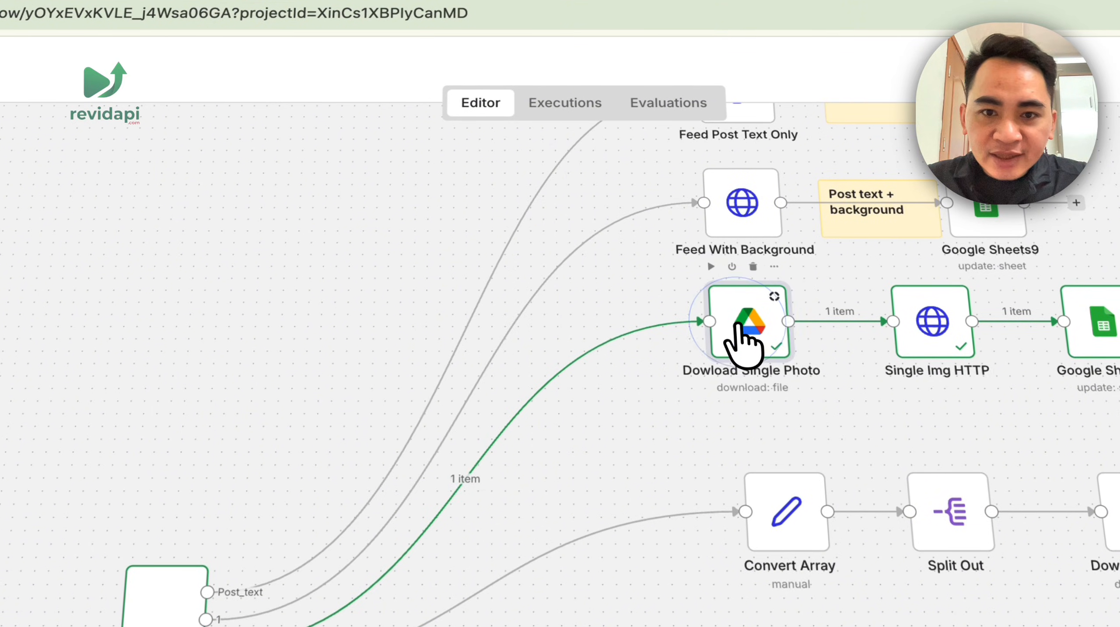
# - Check the Dowload Single Photo output file against the row's Drive photo link
pyautogui.doubleClick(743, 342)
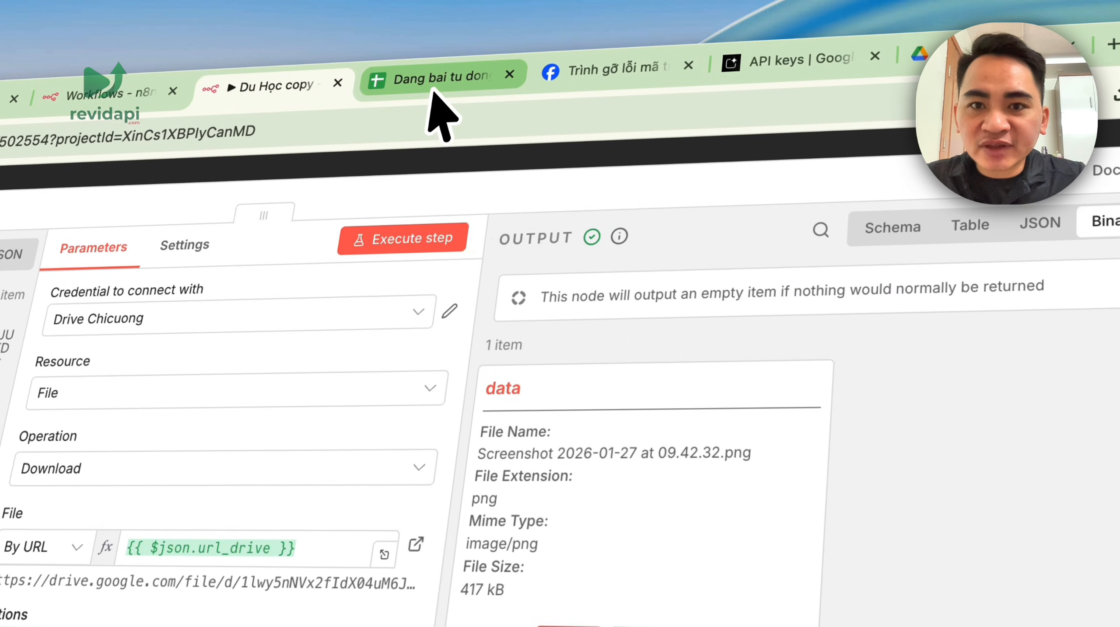
pyautogui.click(432, 97)
pyautogui.click(1019, 535)
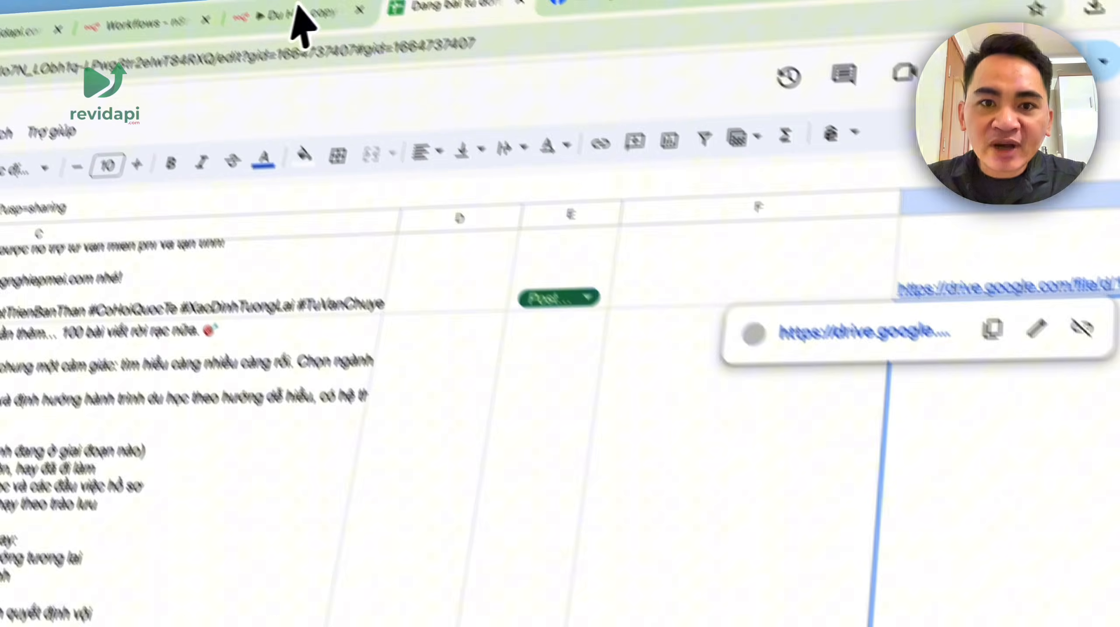
pyautogui.click(300, 20)
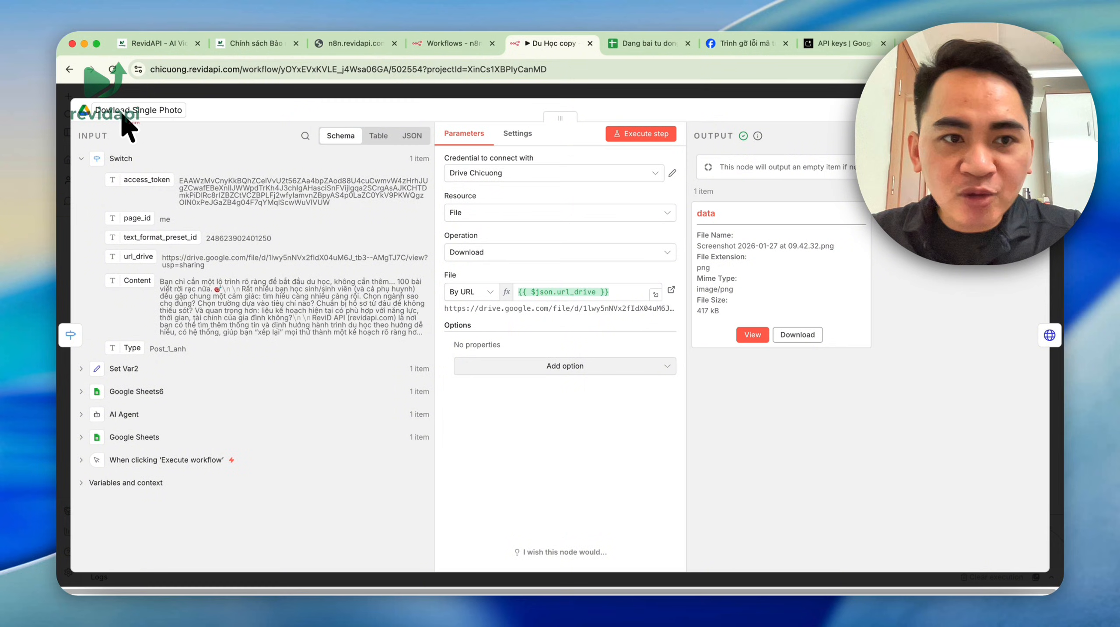
pyautogui.click(752, 334)
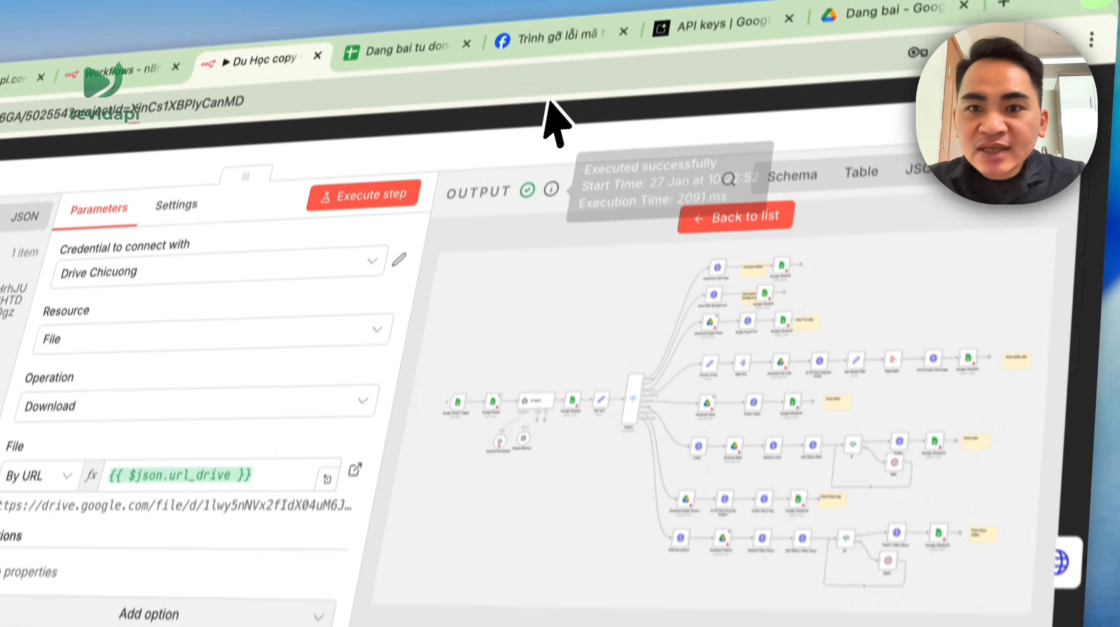
pyautogui.click(575, 37)
# - Check the Facebook id and post_id returned by the Single Img HTTP node
pyautogui.doubleClick(515, 412)
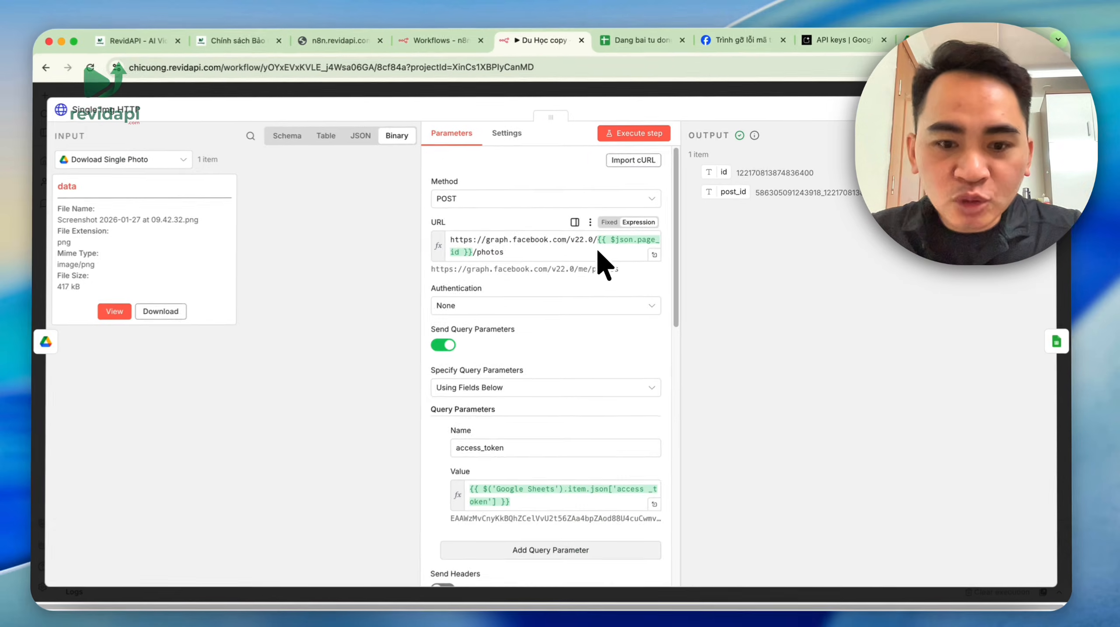
pyautogui.scroll(-3, 352, 544)
pyautogui.scroll(3, 603, 246)
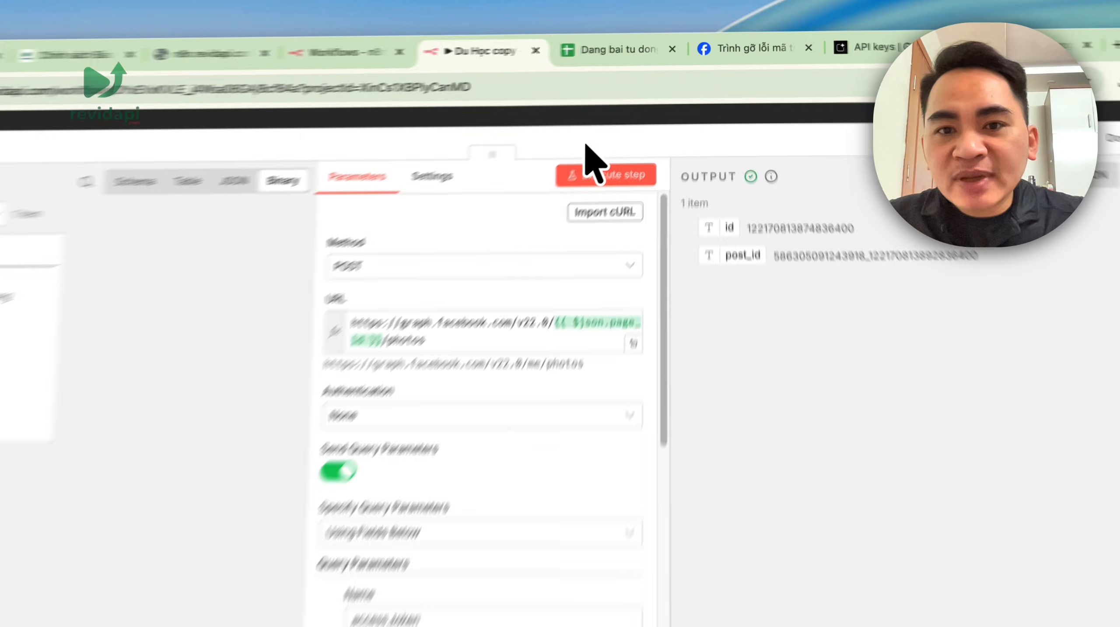
pyautogui.click(628, 91)
pyautogui.scroll(-5, 669, 176)
pyautogui.scroll(1, 699, 188)
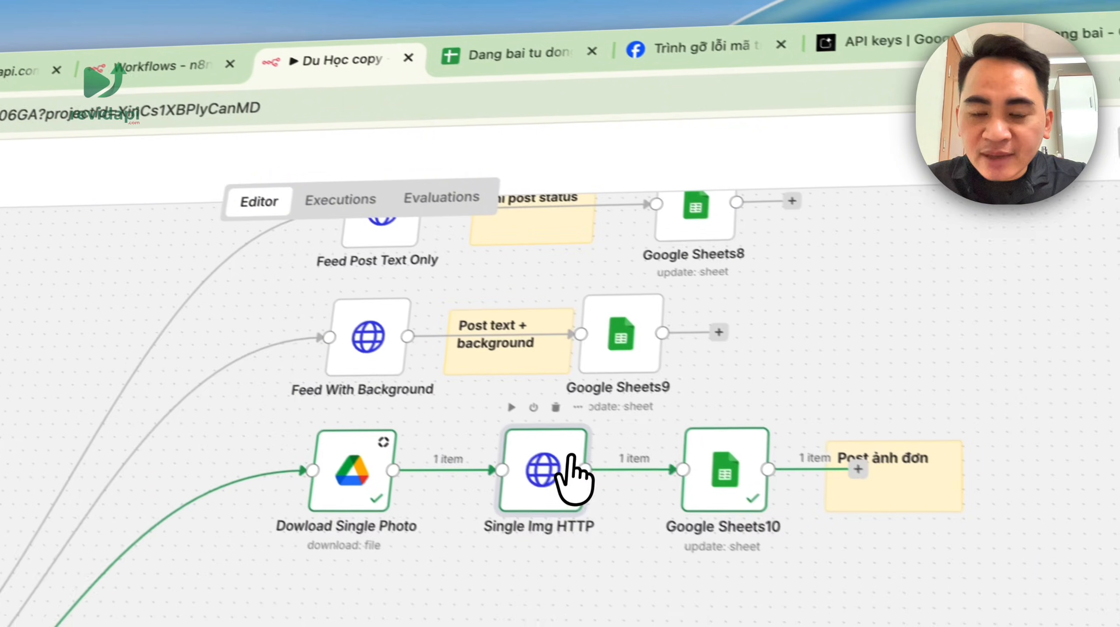
pyautogui.doubleClick(668, 396)
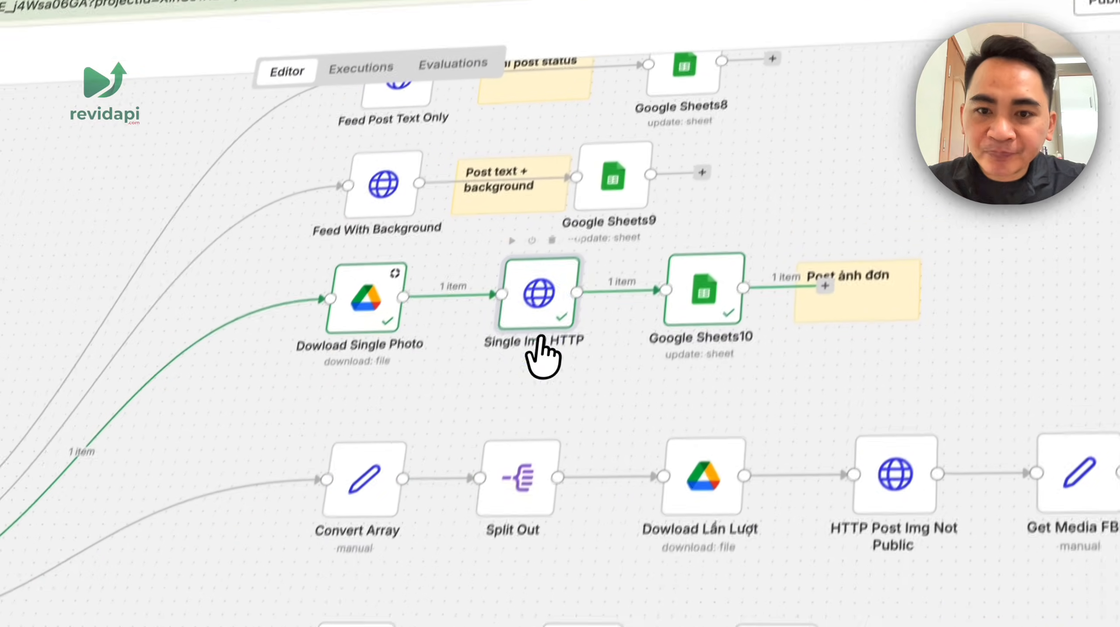
pyautogui.doubleClick(538, 350)
pyautogui.scroll(-5, 450, 524)
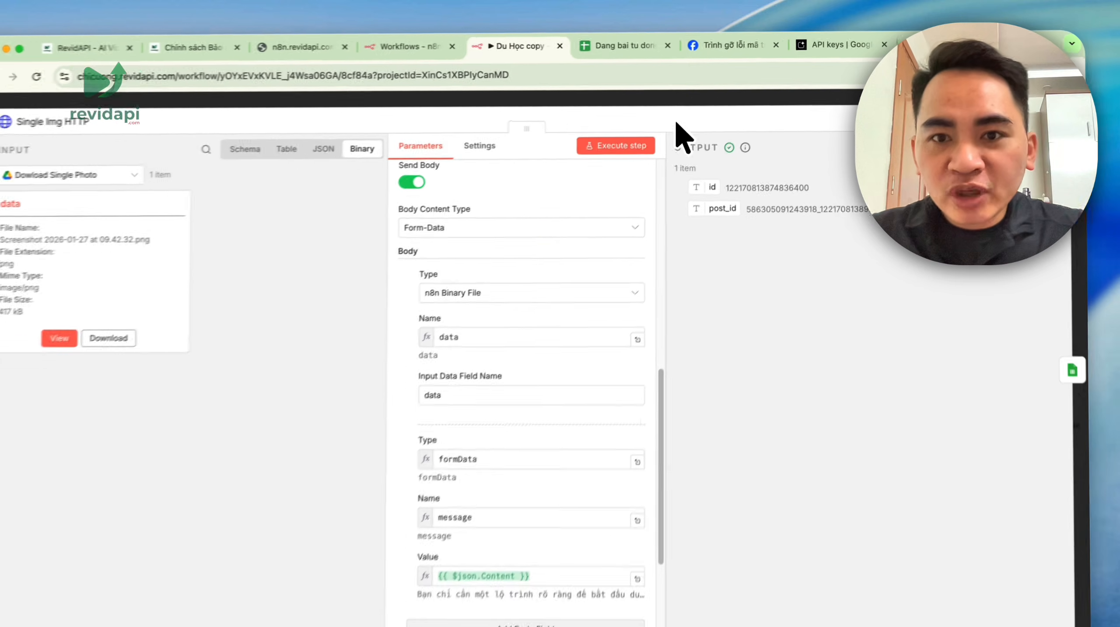
pyautogui.click(676, 117)
pyautogui.moveTo(513, 313); pyautogui.dragTo(437, 235)
# - Move the canvas past the Post_Reel branch to the single-photo branch
pyautogui.scroll(-10, 439, 251)
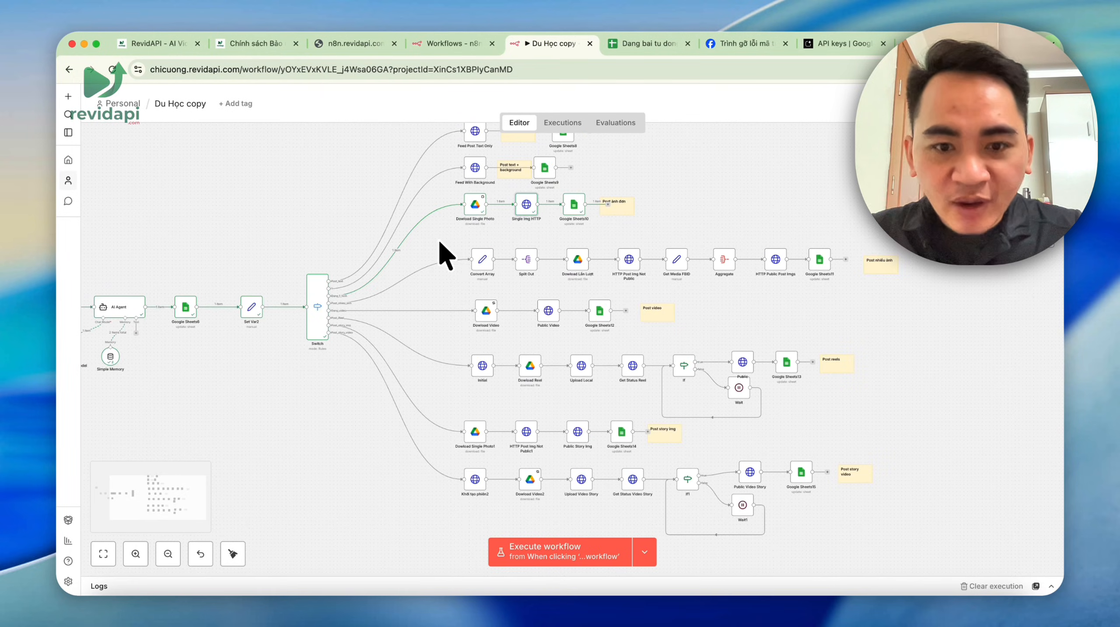
pyautogui.scroll(10, 430, 358)
pyautogui.scroll(-5, 393, 271)
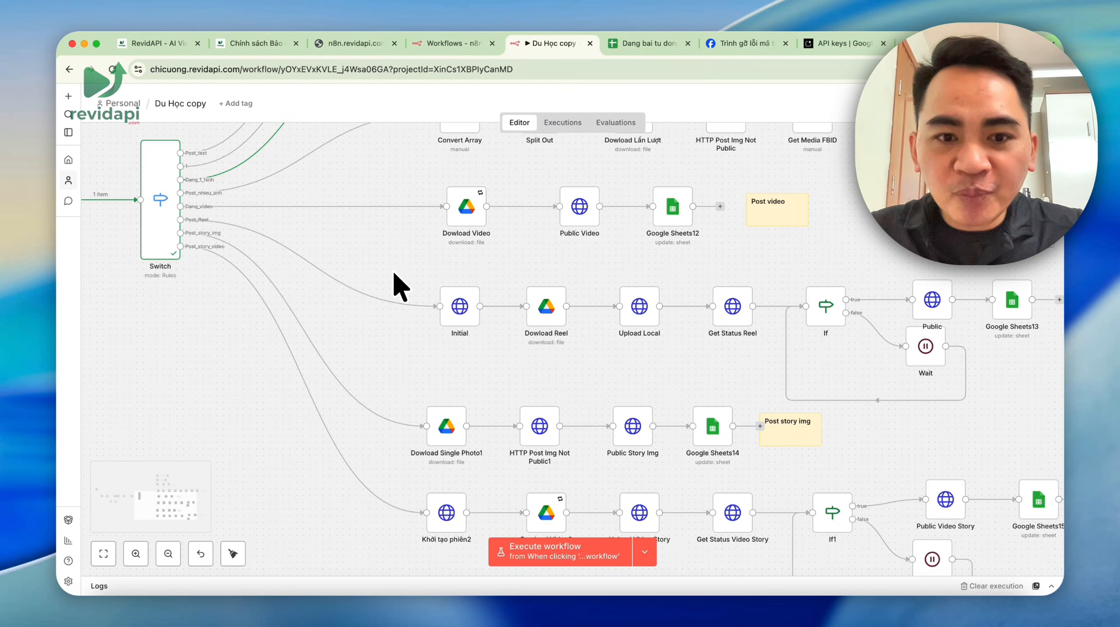
pyautogui.moveTo(396, 271); pyautogui.dragTo(817, 334)
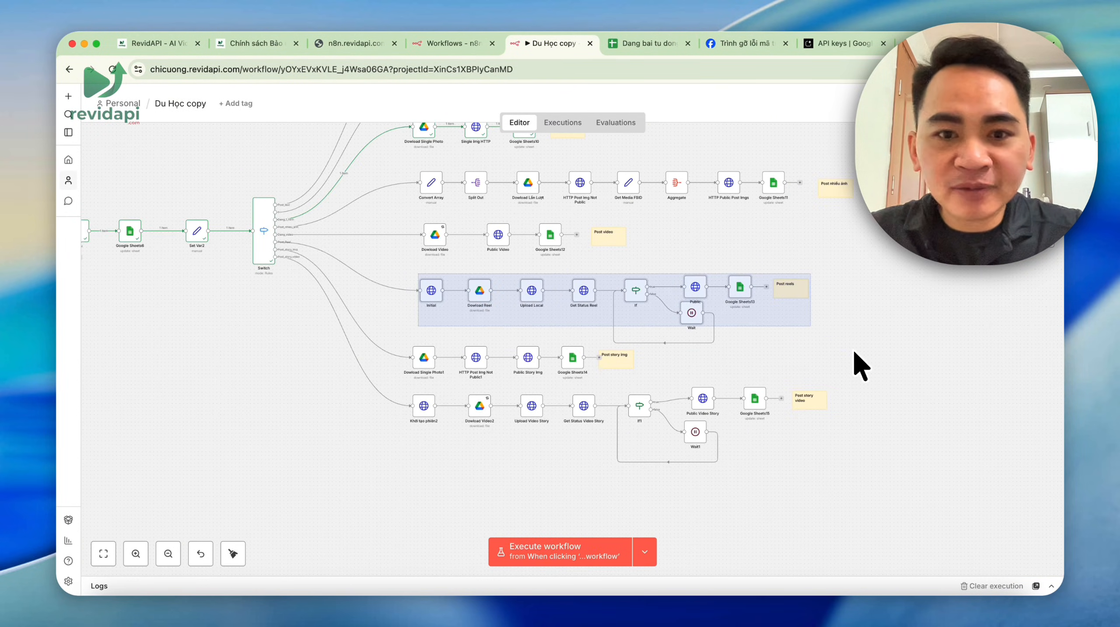
pyautogui.click(882, 241)
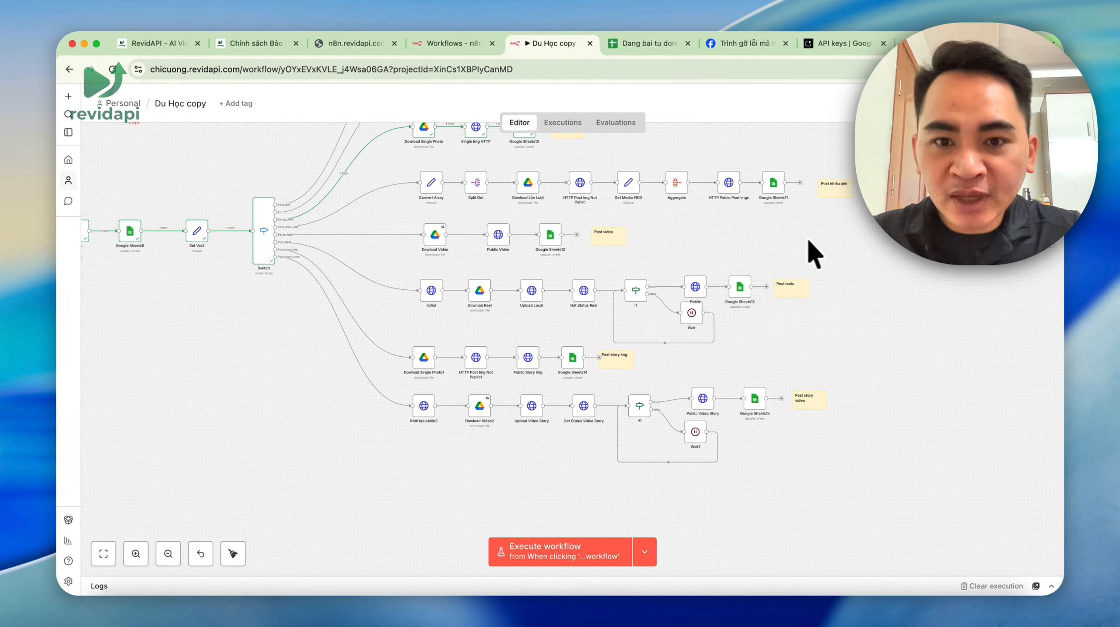
pyautogui.moveTo(725, 241); pyautogui.dragTo(793, 390)
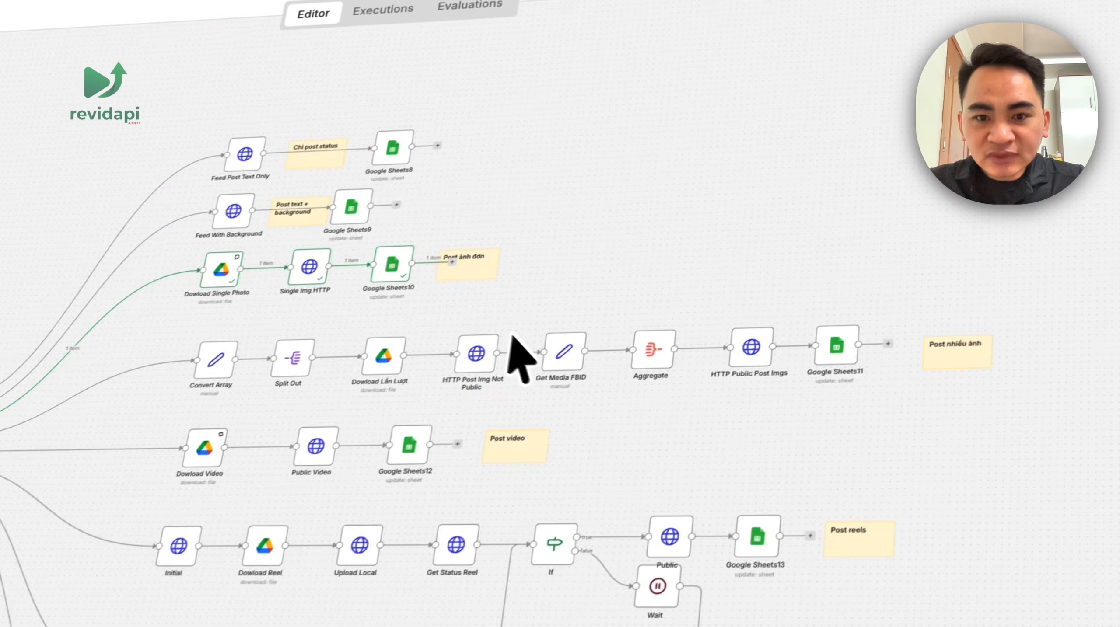
pyautogui.scroll(5, 584, 281)
# - Confirm Google Sheets10 marked row 3 Complete and copy its Facebook Link_post value
pyautogui.doubleClick(576, 273)
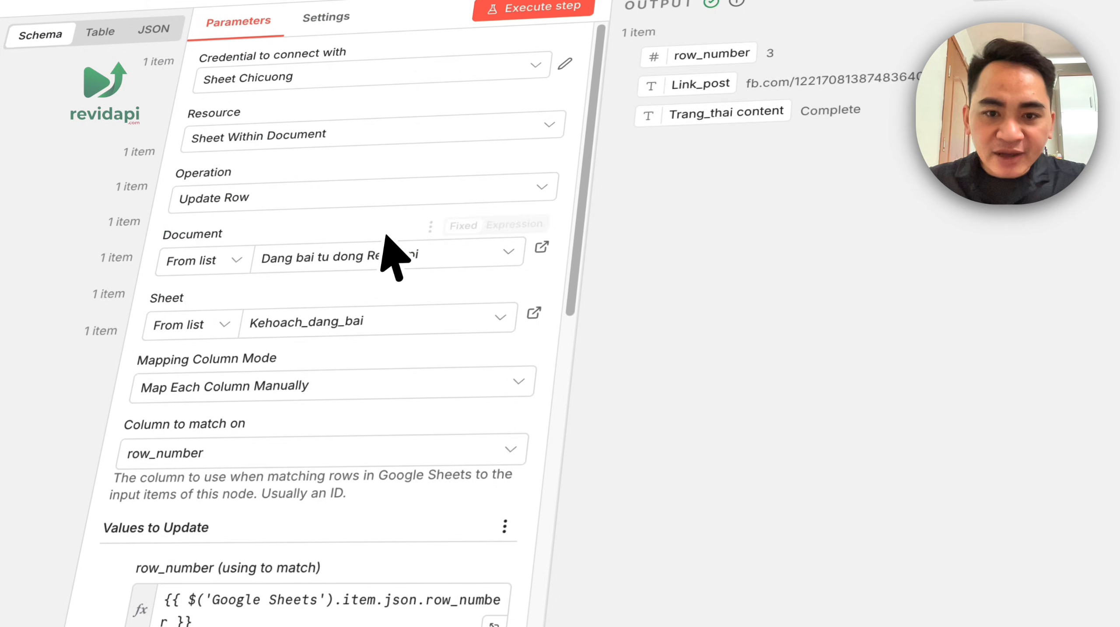
pyautogui.scroll(-7, 387, 241)
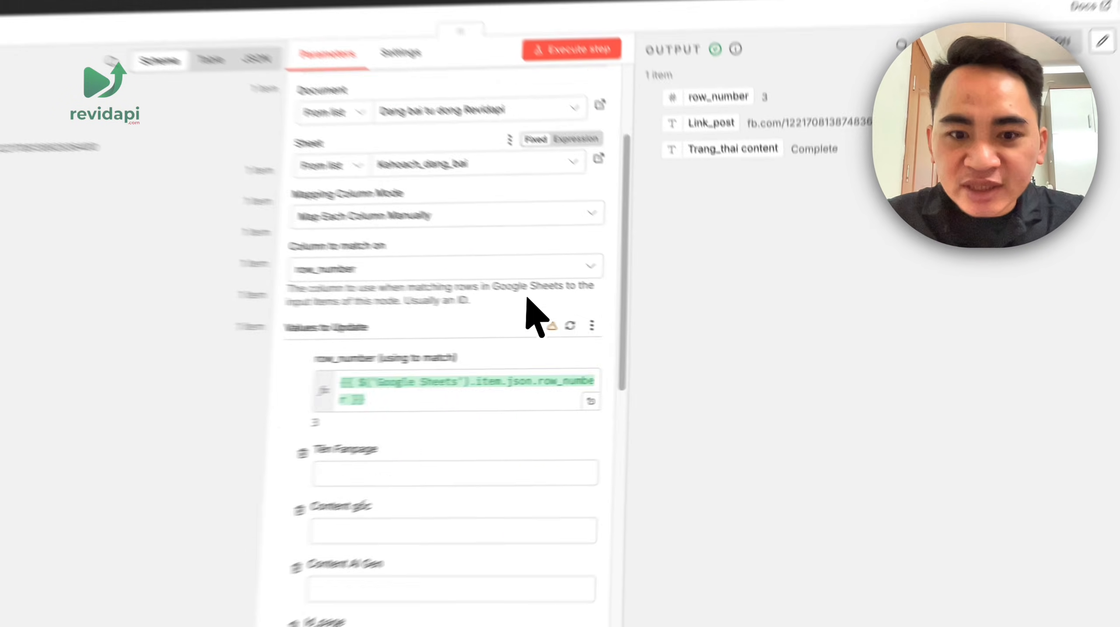
pyautogui.scroll(3, 338, 286)
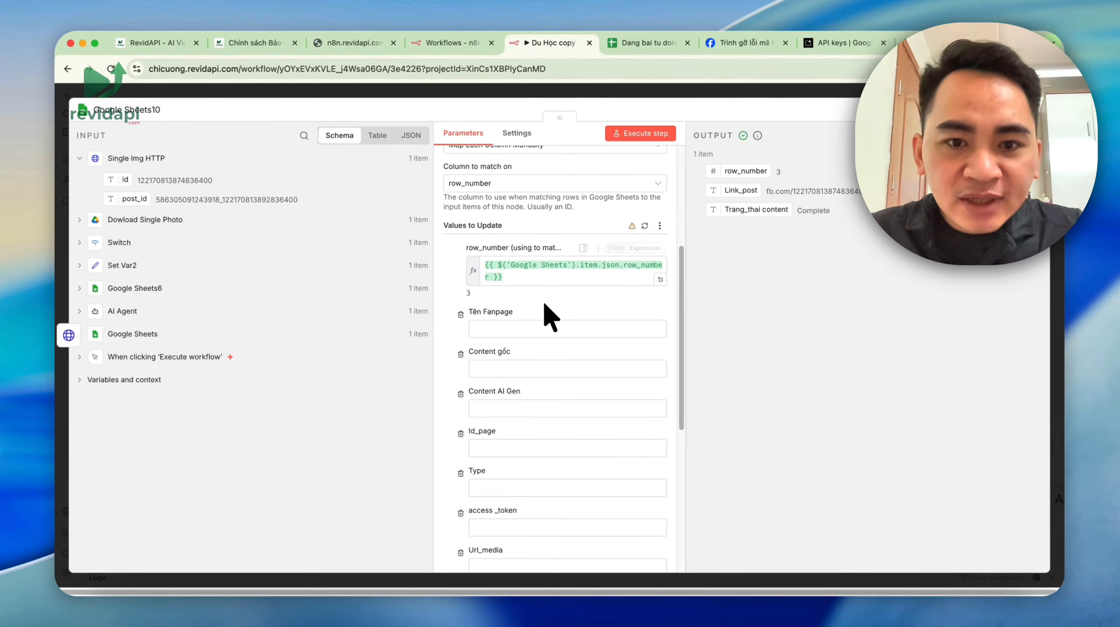
pyautogui.scroll(5, 549, 286)
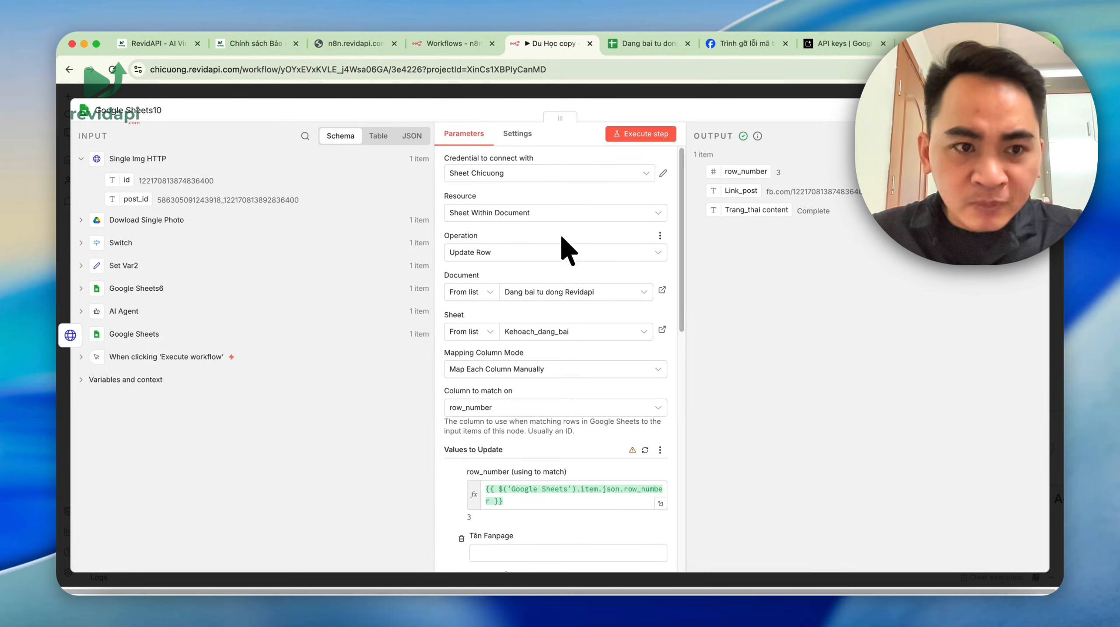
pyautogui.doubleClick(207, 200)
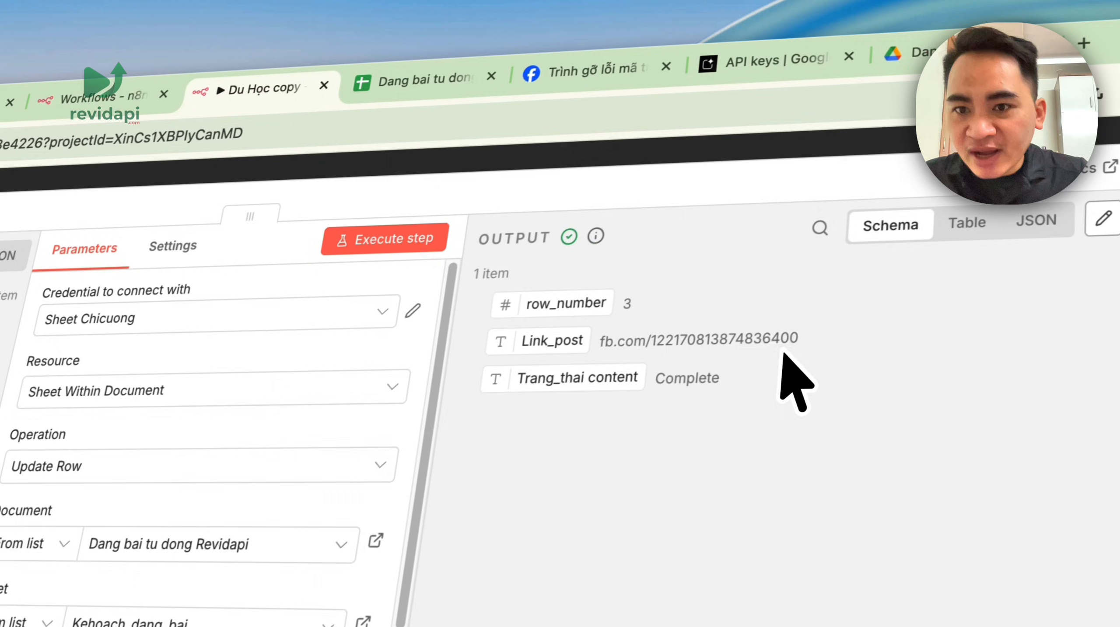
pyautogui.moveTo(756, 345); pyautogui.dragTo(559, 348)
pyautogui.press('super+c')
# - Set the tested row's status to Complete in the posting schedule spreadsheet
pyautogui.click(409, 90)
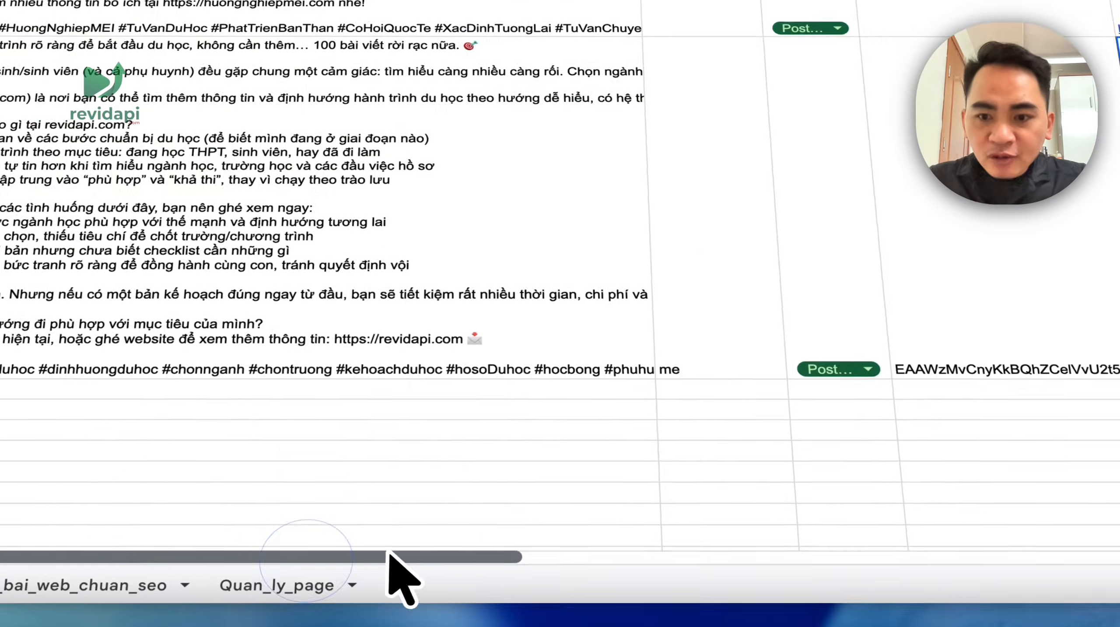
pyautogui.moveTo(364, 571); pyautogui.dragTo(689, 574)
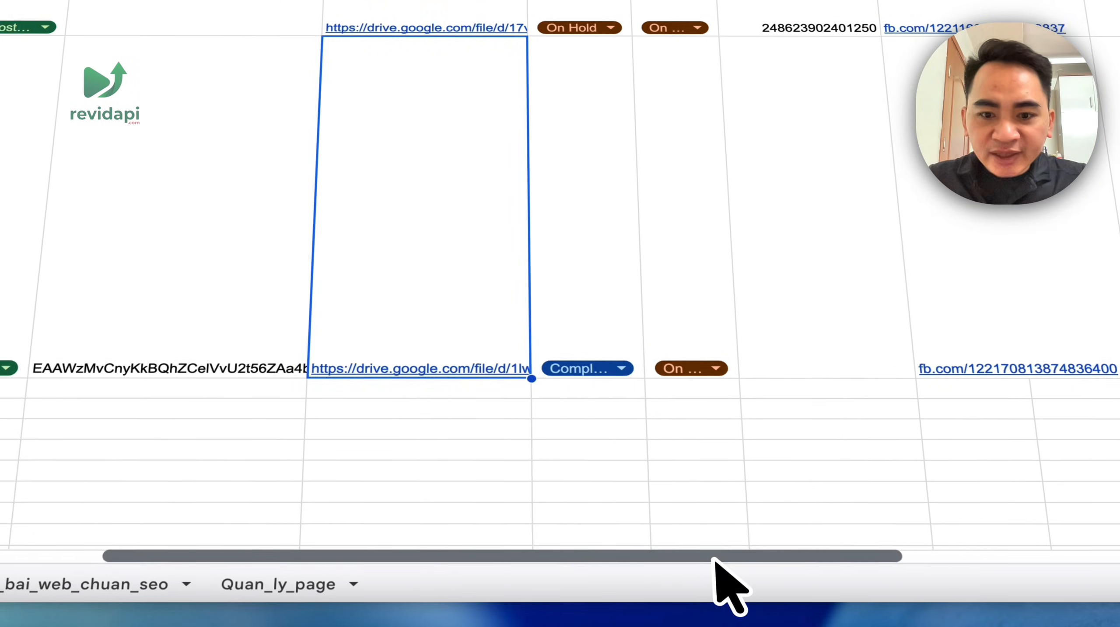
pyautogui.click(596, 370)
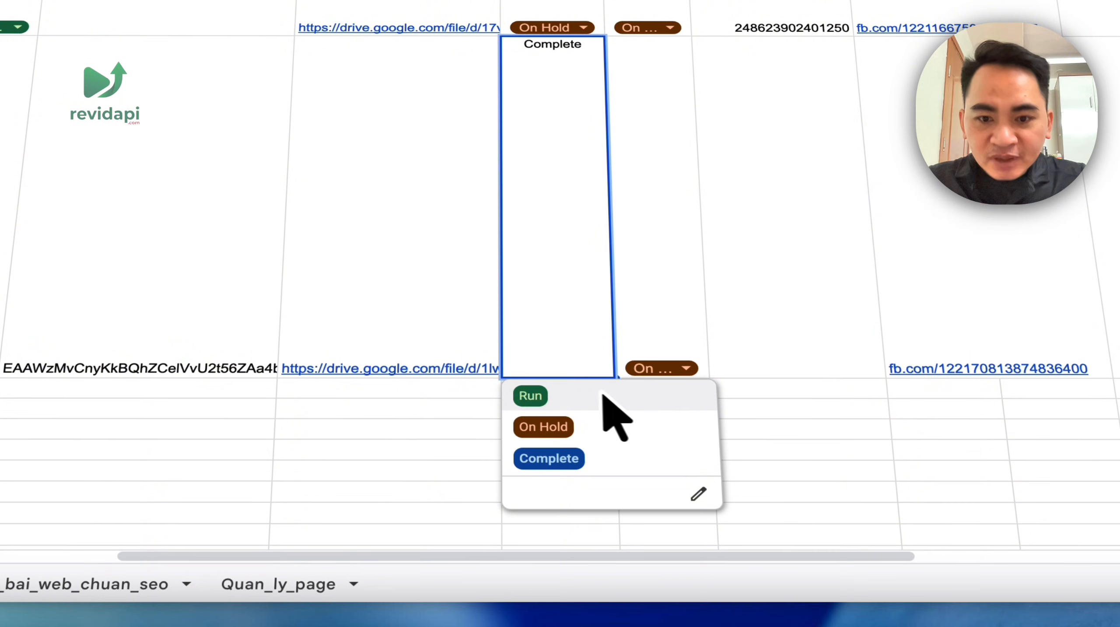
pyautogui.click(895, 389)
pyautogui.click(562, 369)
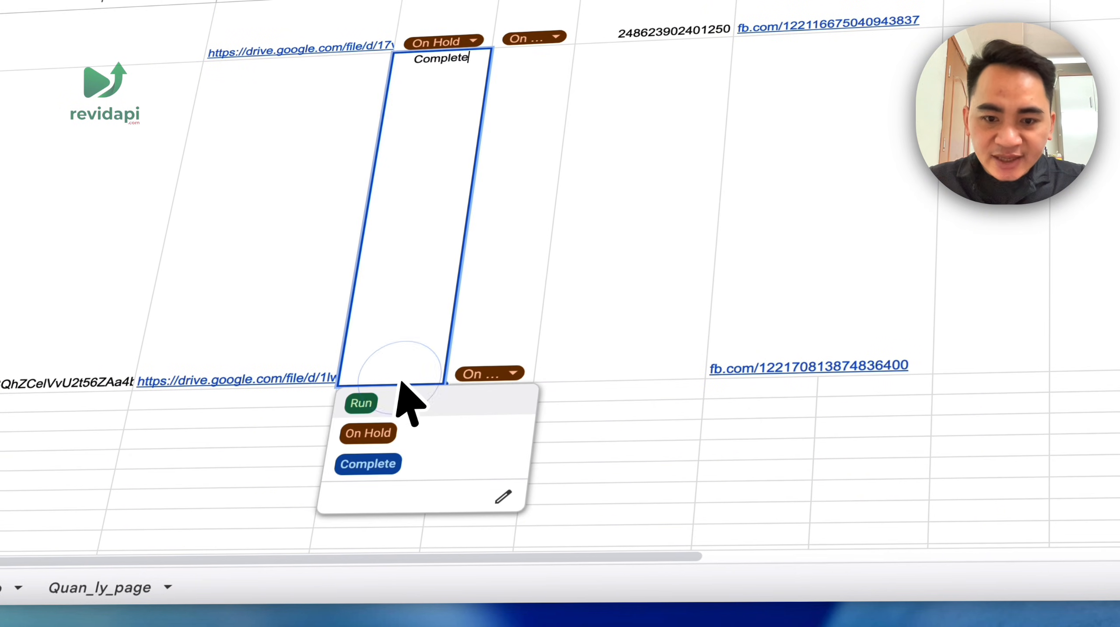
pyautogui.click(381, 465)
# - Open the row's Facebook link and read the full published Bình Dân AI post
pyautogui.click(801, 336)
pyautogui.click(746, 367)
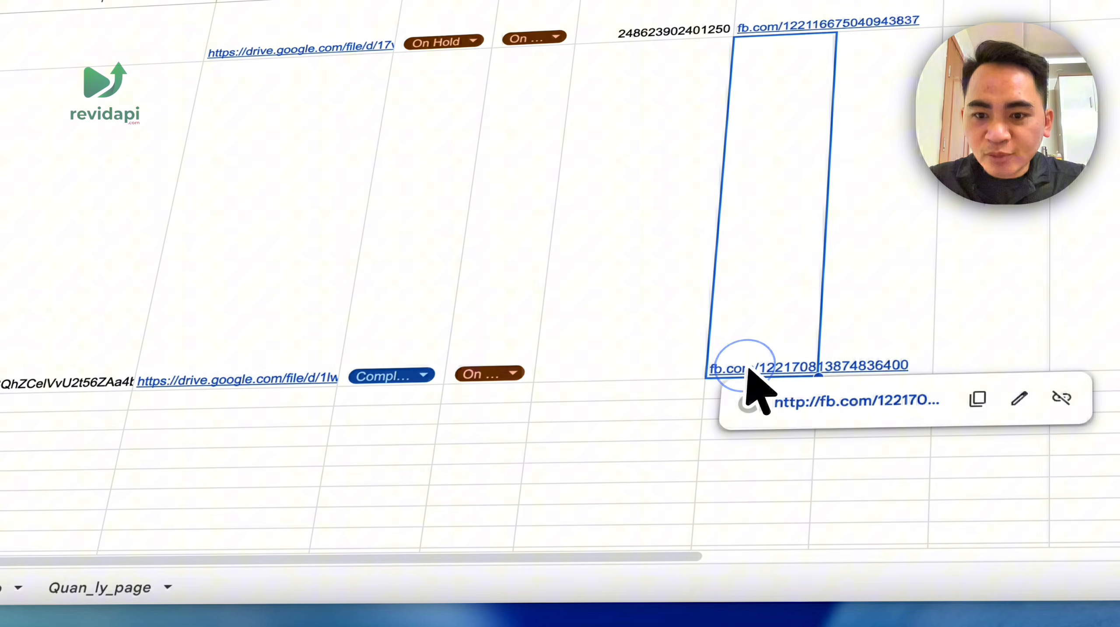
pyautogui.click(791, 408)
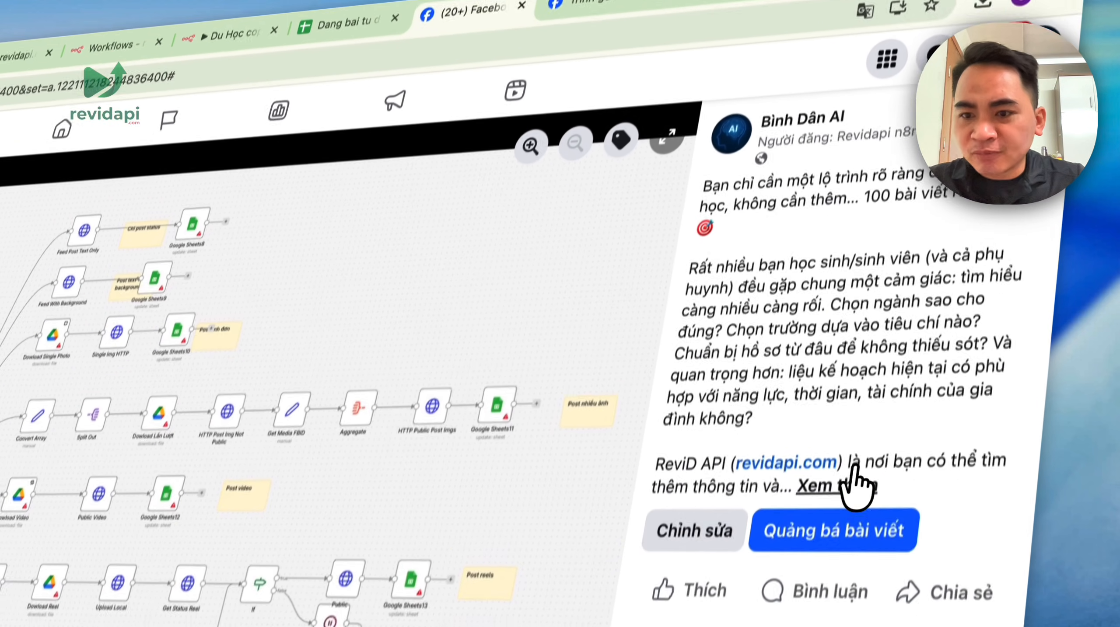
pyautogui.click(788, 485)
pyautogui.scroll(-5, 747, 395)
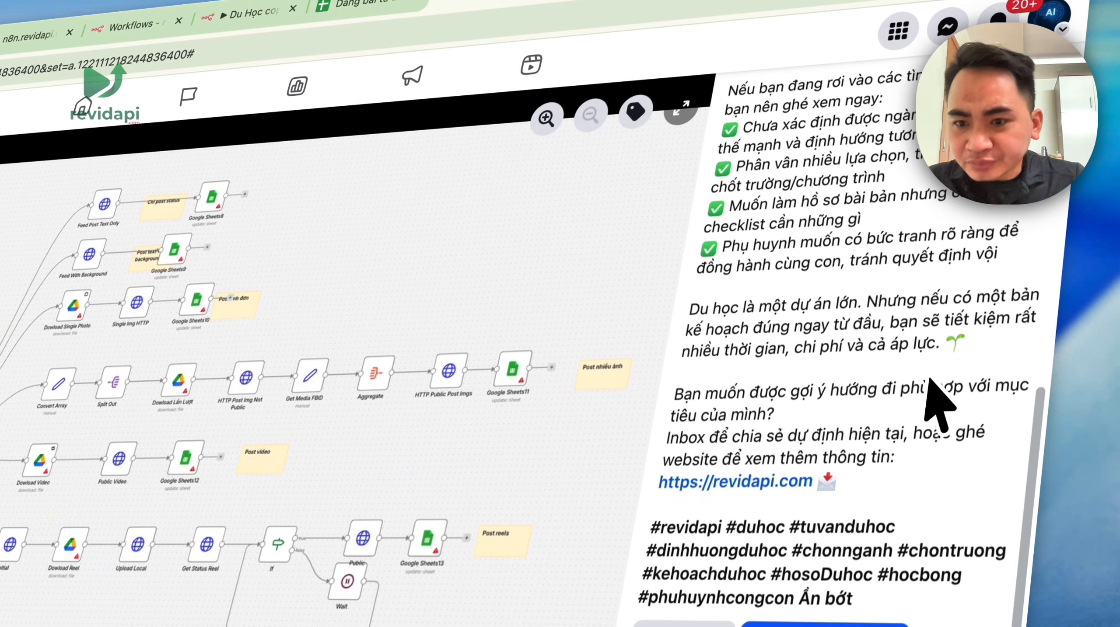
pyautogui.scroll(10, 935, 405)
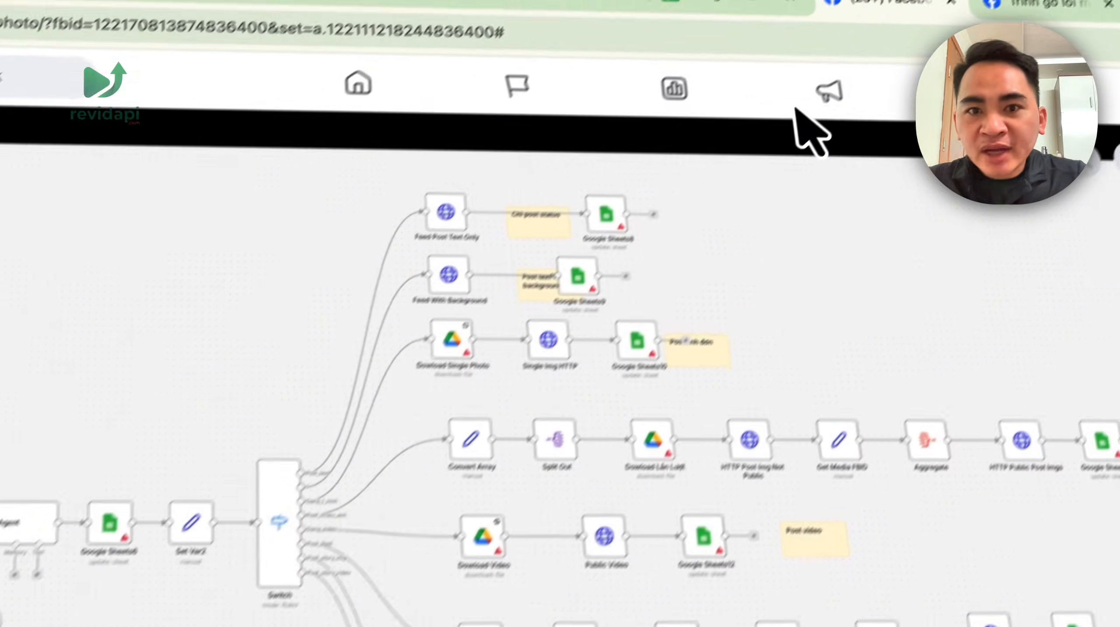
pyautogui.click(733, 2)
# - Copy the photo's Drive link from column G into the empty cell G4
pyautogui.click(452, 363)
pyautogui.press('super+c')
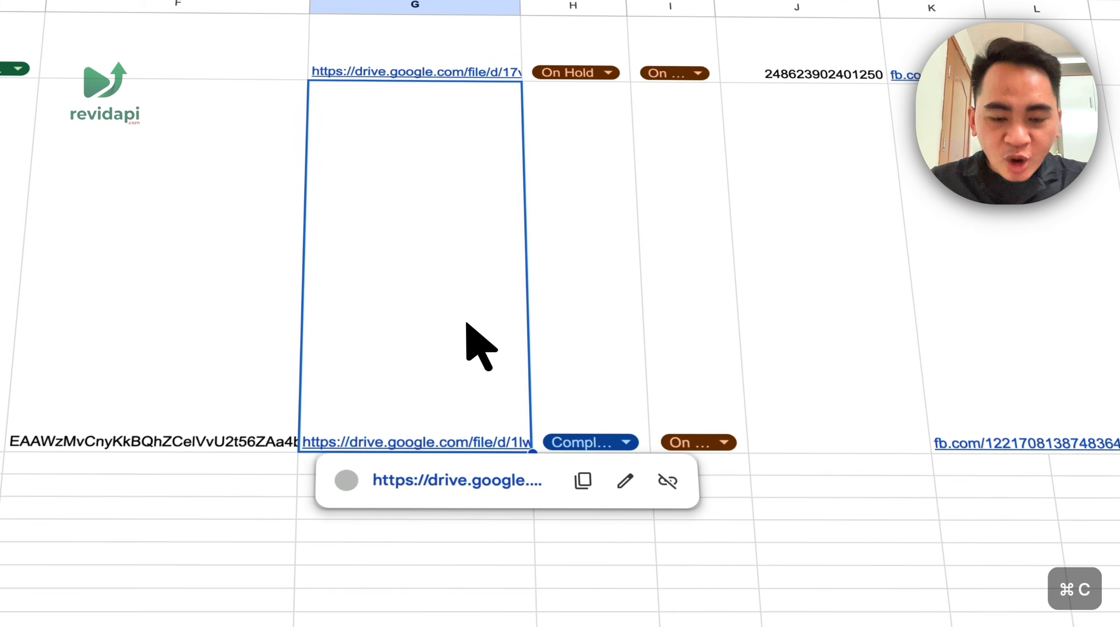
pyautogui.click(268, 508)
pyautogui.doubleClick(380, 463)
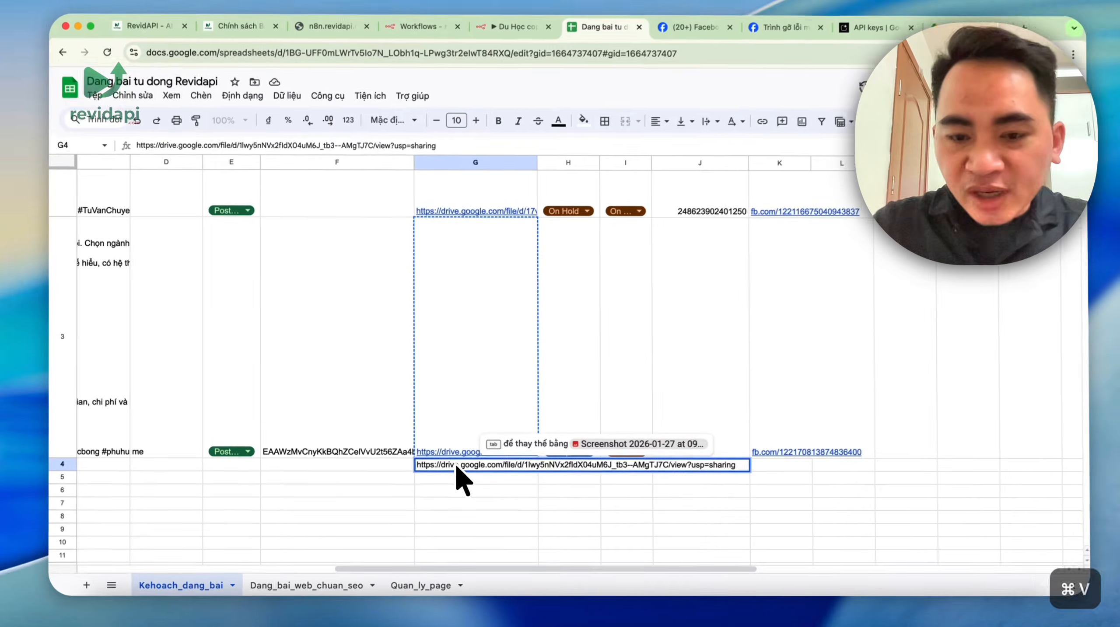
pyautogui.hotkey('shift', 'Return')
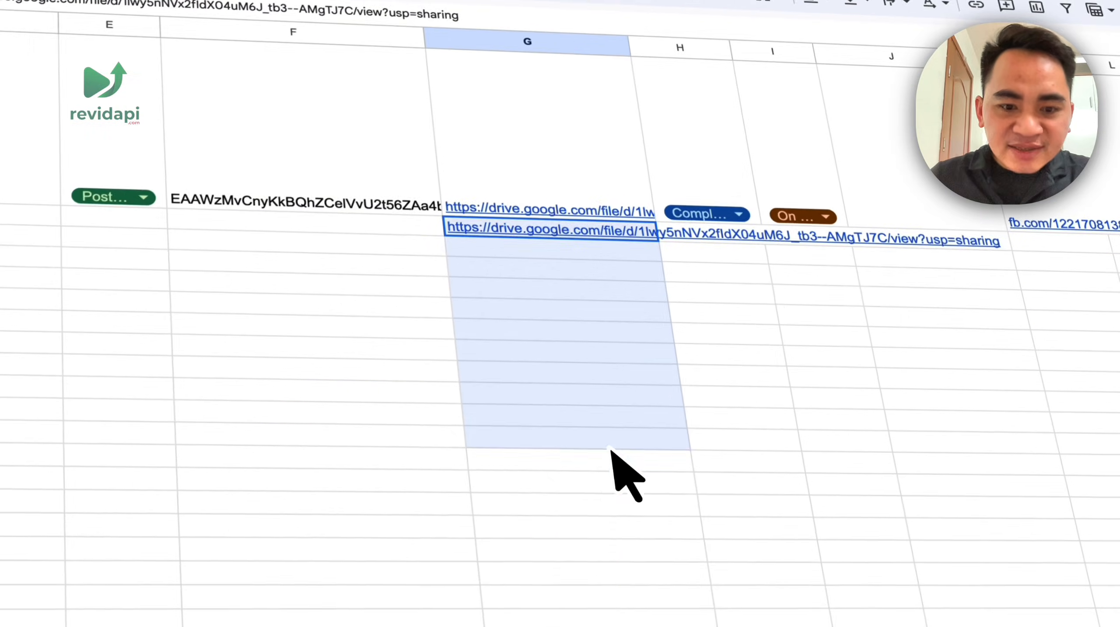
# - Add the Drive link on extra lines so G4 holds it three times
pyautogui.click(525, 243)
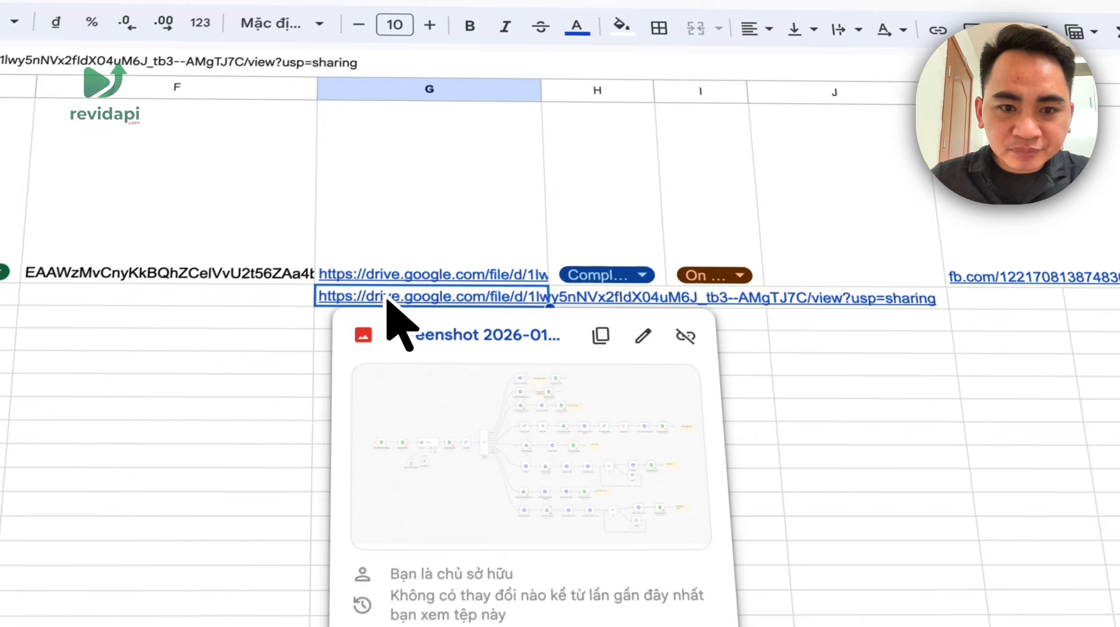
pyautogui.doubleClick(336, 299)
pyautogui.click(938, 299)
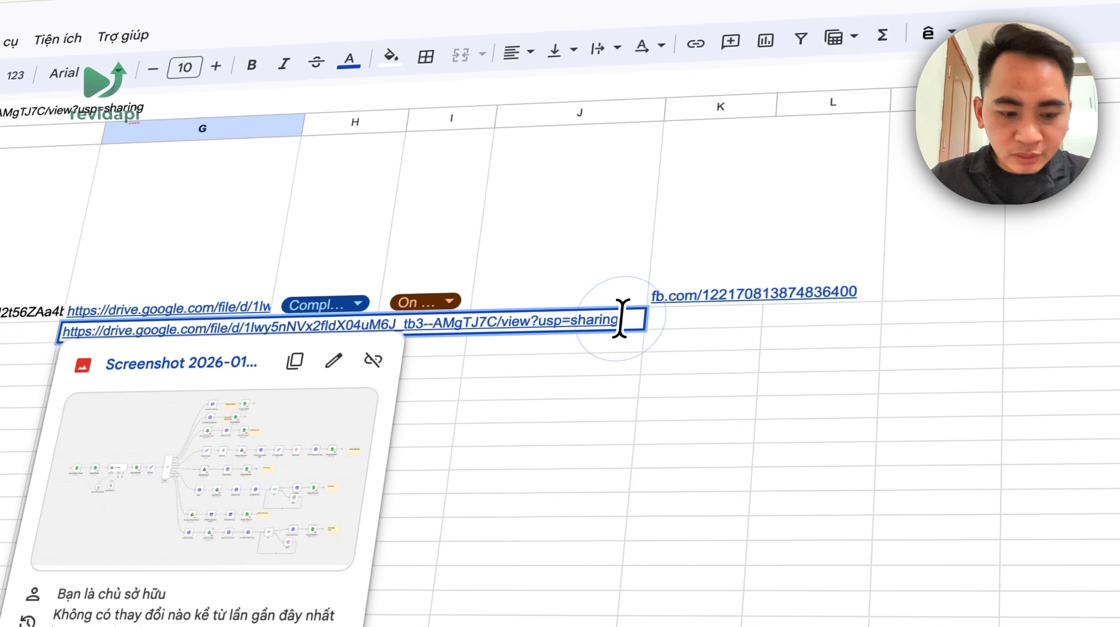
pyautogui.hotkey('ctrl', 'Return')
pyautogui.press('super+v')
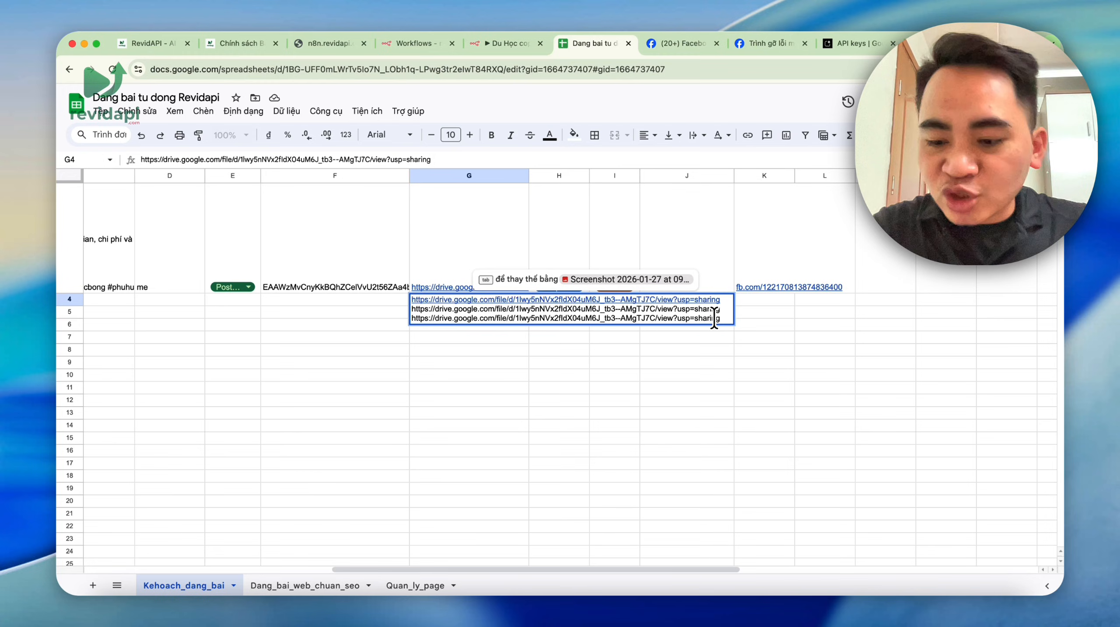
pyautogui.click(661, 417)
pyautogui.click(457, 302)
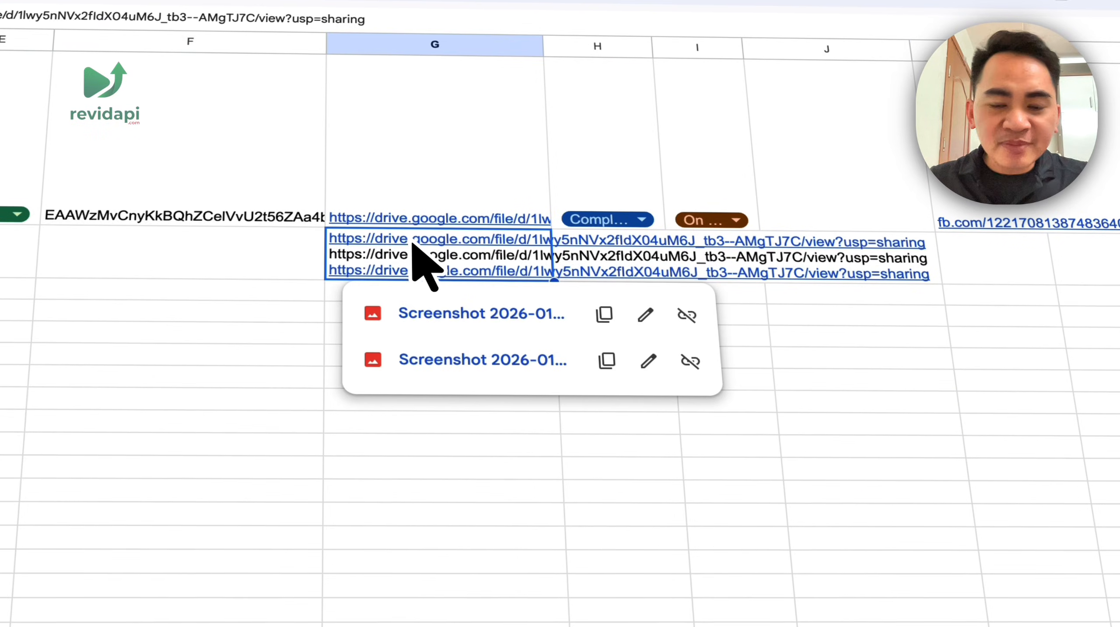
pyautogui.click(303, 399)
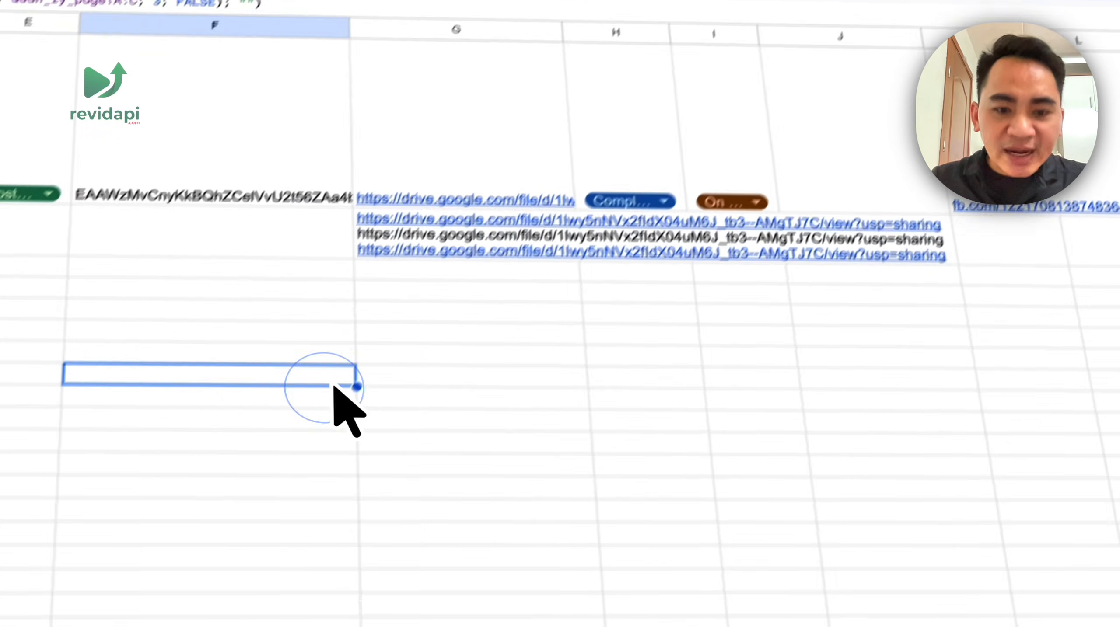
pyautogui.click(422, 5)
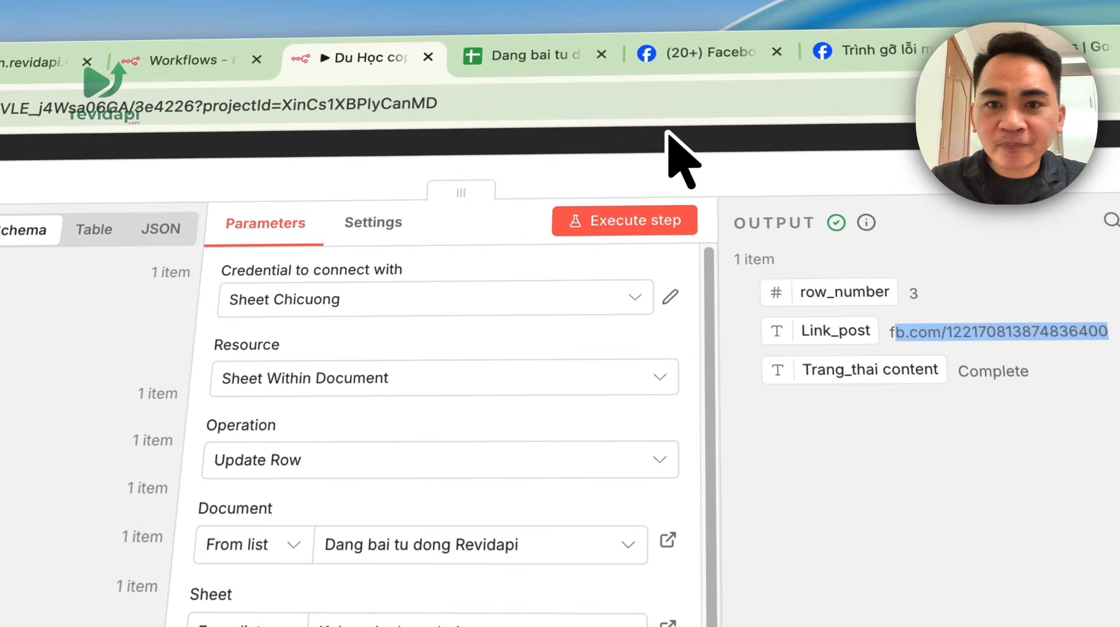
# - Survey the whole workflow, including the Dowload Lần Lượt node and multi-image branch
pyautogui.click(829, 80)
pyautogui.scroll(-10, 825, 479)
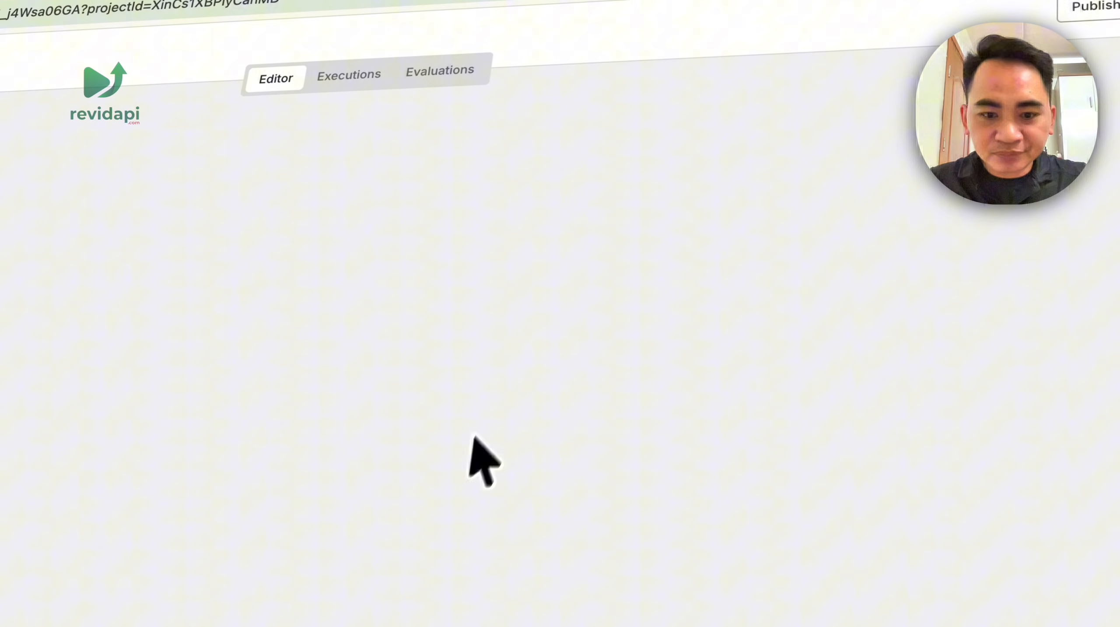
pyautogui.click(114, 529)
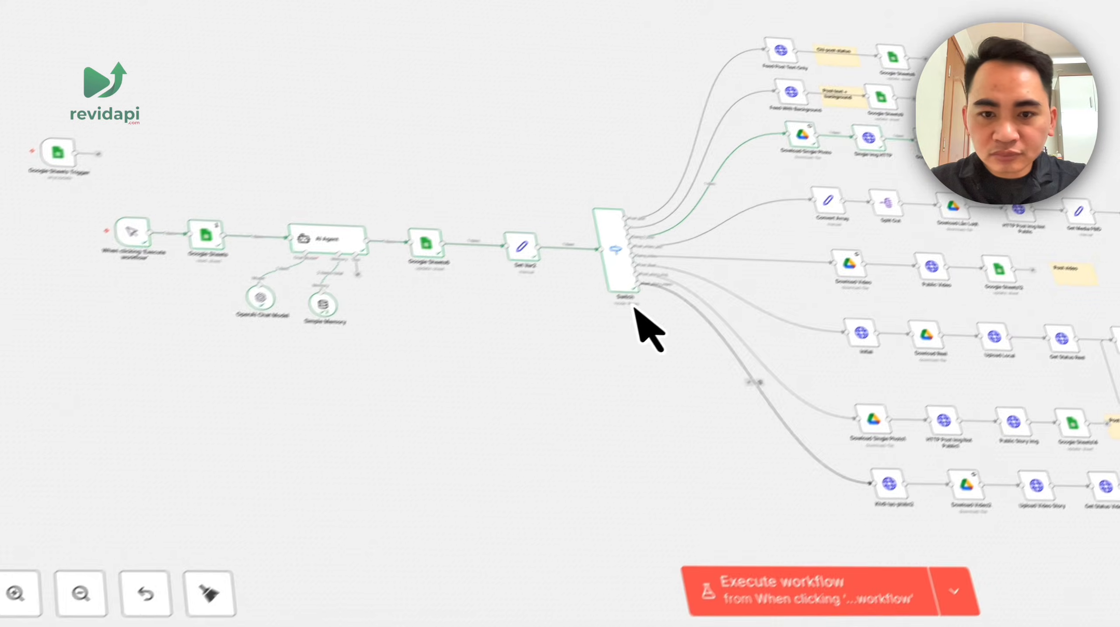
pyautogui.scroll(8, 773, 268)
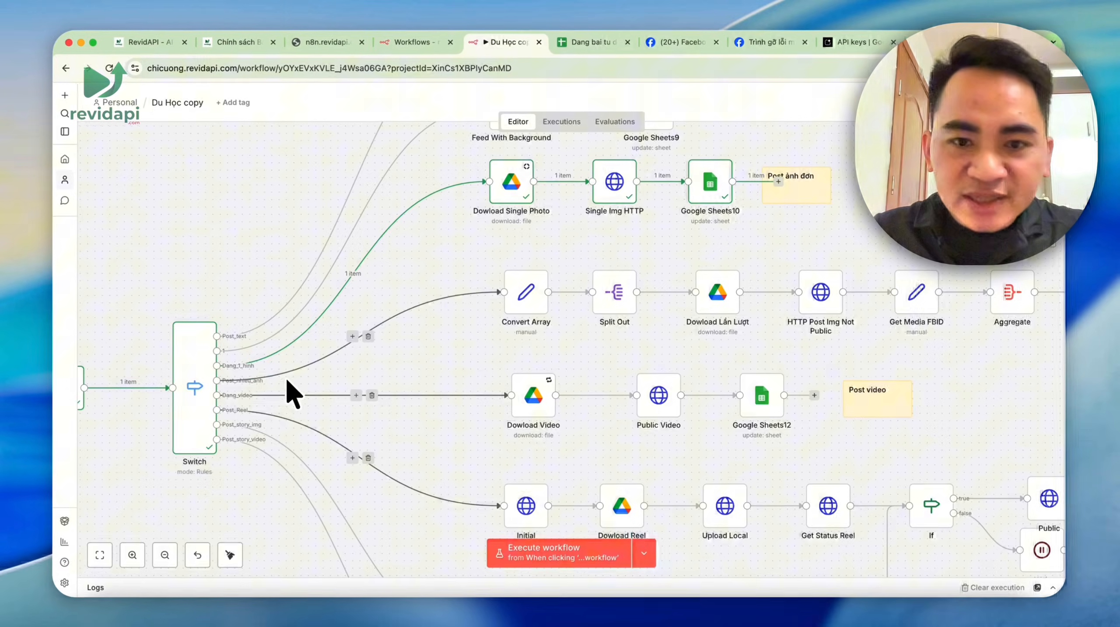
pyautogui.scroll(-5, 350, 348)
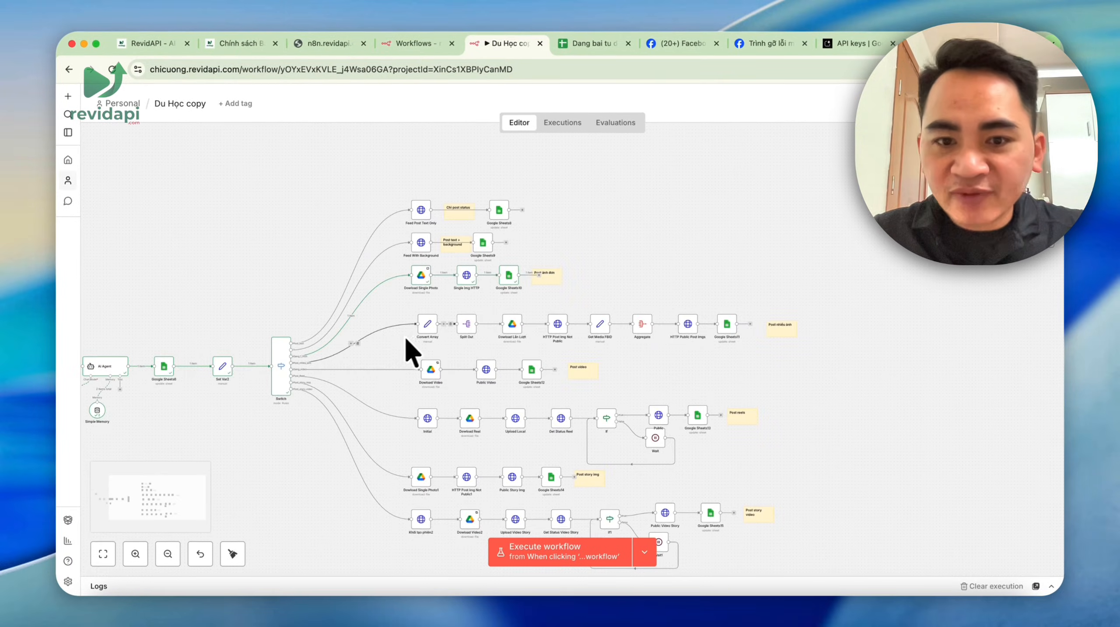
pyautogui.scroll(5, 537, 331)
pyautogui.doubleClick(555, 299)
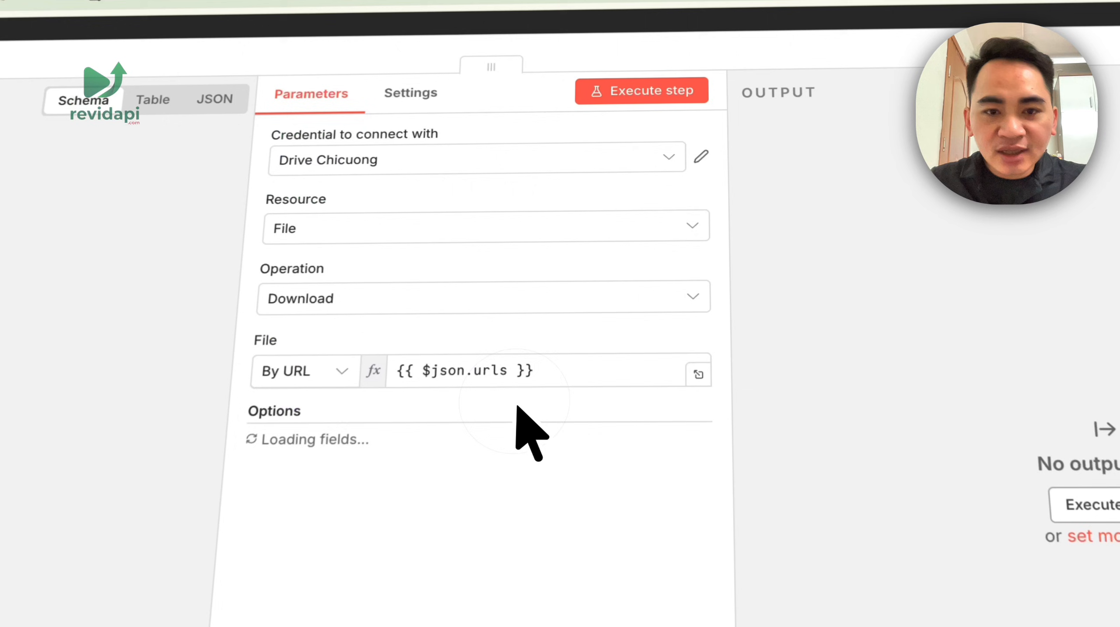
pyautogui.click(650, 21)
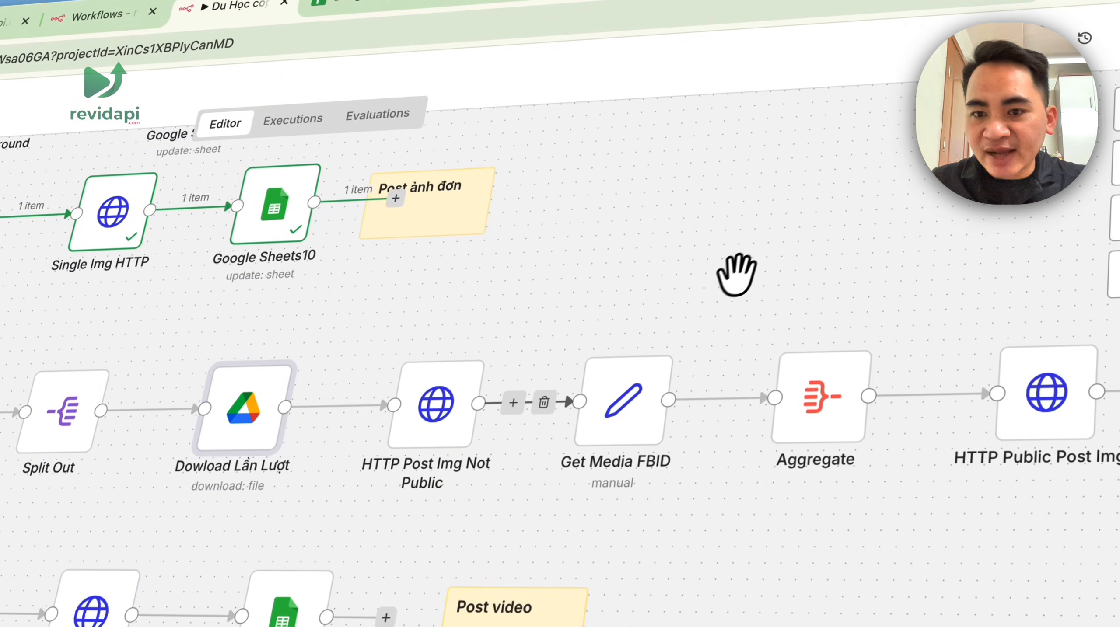
pyautogui.moveTo(738, 275); pyautogui.dragTo(347, 297)
pyautogui.scroll(-1, 607, 452)
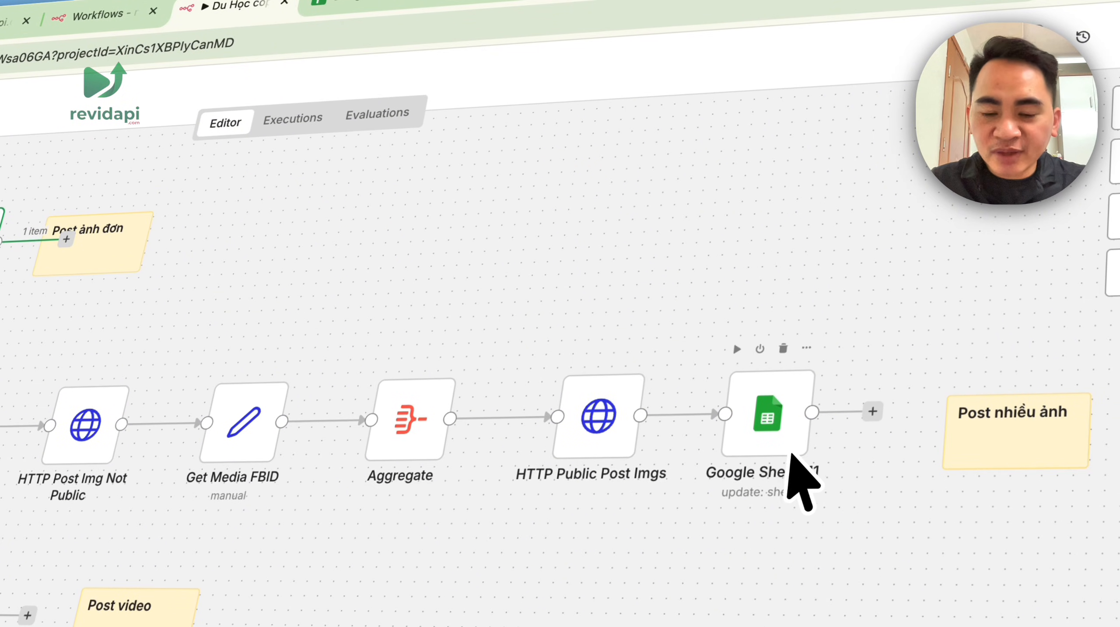
pyautogui.scroll(-5, 791, 454)
pyautogui.moveTo(780, 413); pyautogui.dragTo(894, 340)
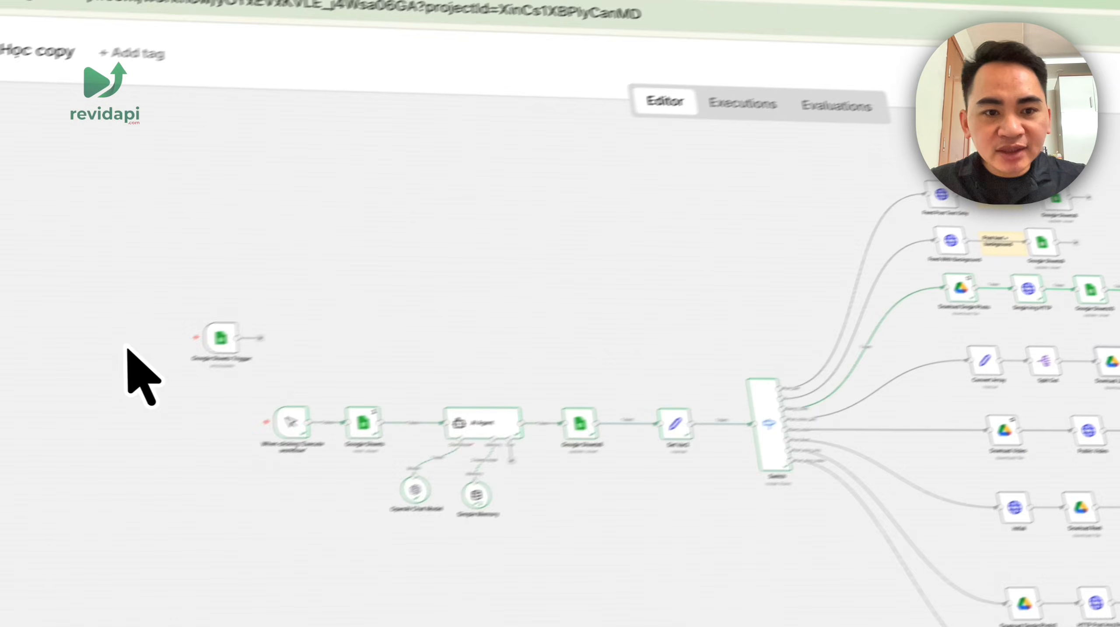
# - Delete the manual 'When clicking Execute workflow' trigger and move the Google Sheets Trigger into its place
pyautogui.click(380, 319)
pyautogui.press('BackSpace')
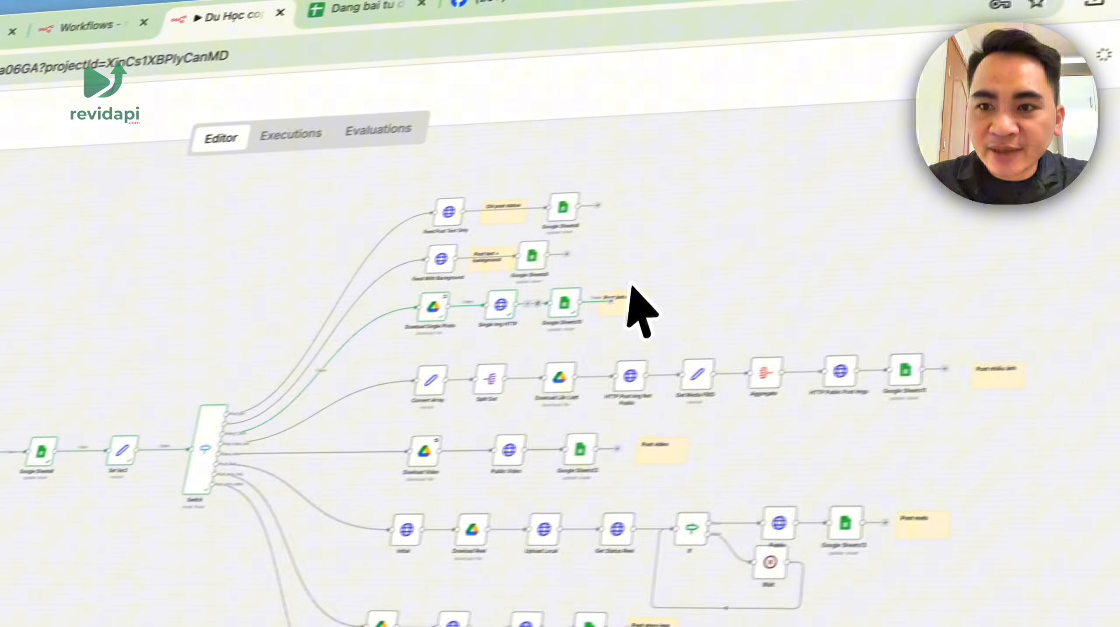
pyautogui.rightClick(645, 268)
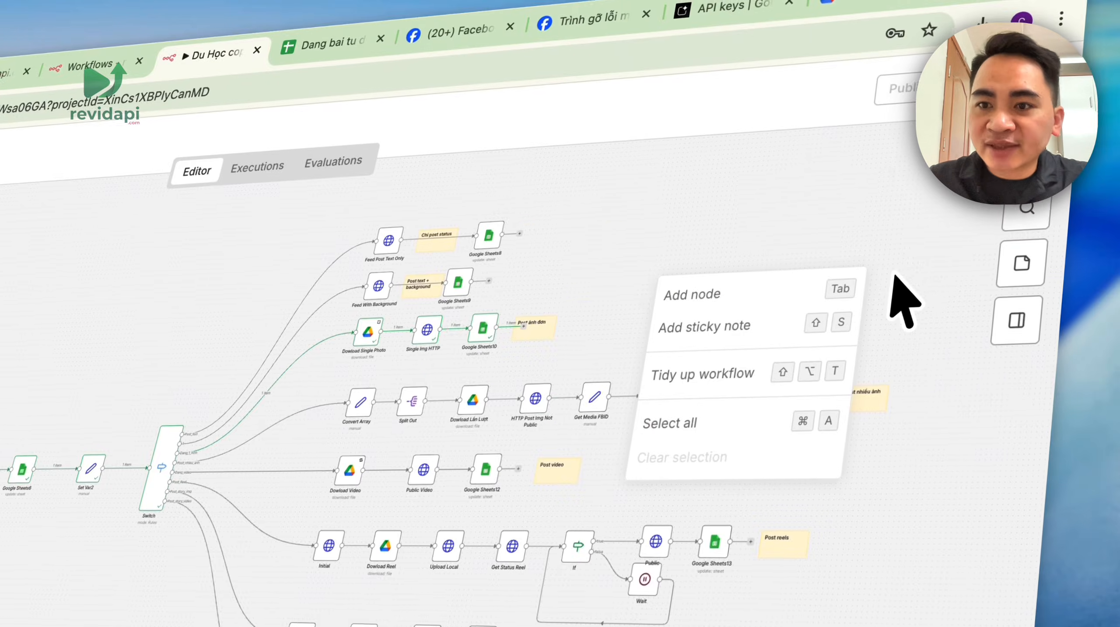
pyautogui.click(712, 199)
pyautogui.press('super+z')
pyautogui.scroll(5, 381, 404)
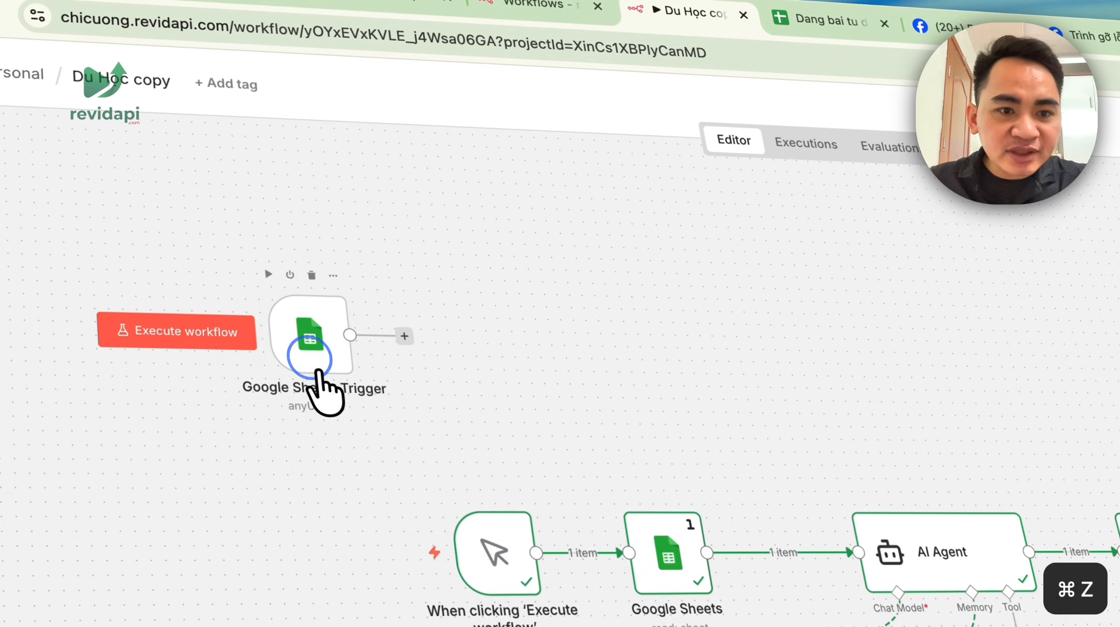
pyautogui.doubleClick(316, 369)
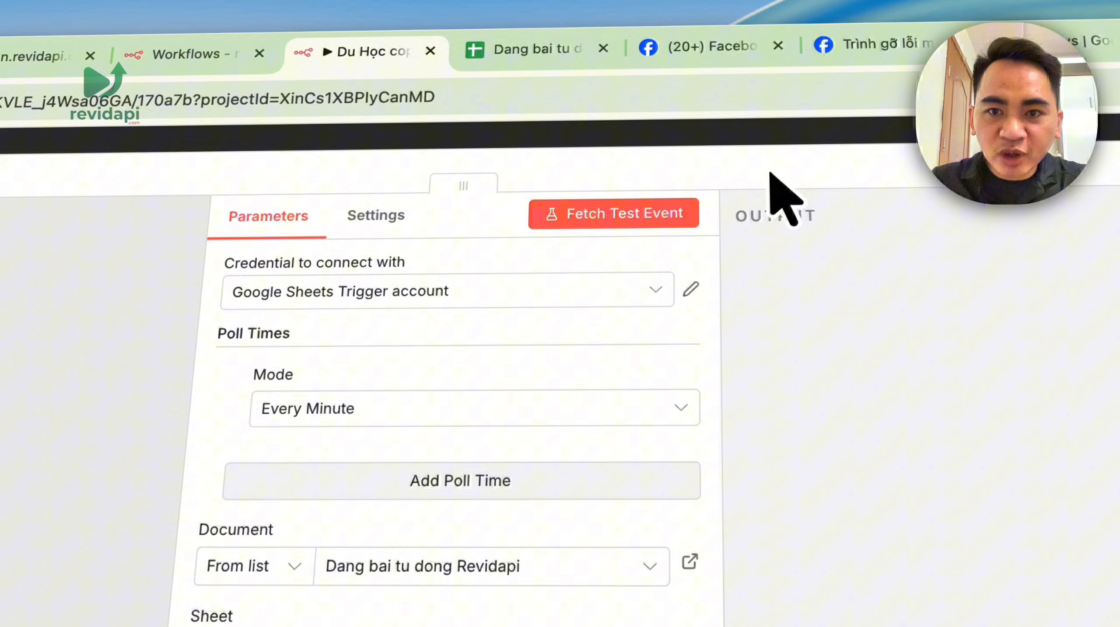
pyautogui.click(771, 168)
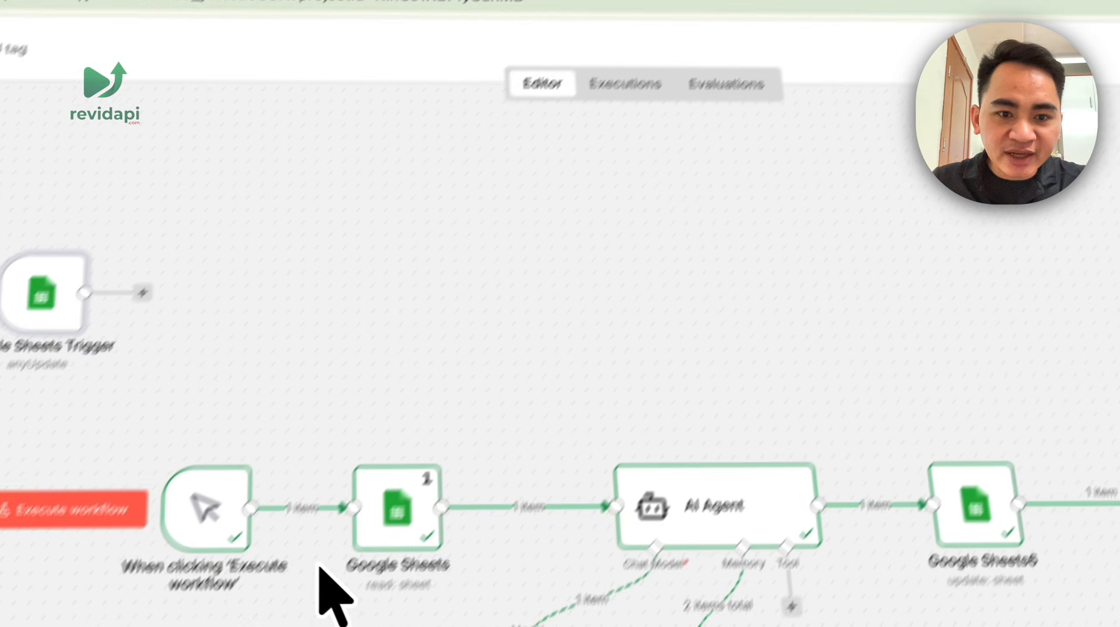
pyautogui.click(483, 401)
pyautogui.click(417, 403)
pyautogui.press('BackSpace')
pyautogui.moveTo(237, 216); pyautogui.dragTo(371, 414)
# - Connect the Google Sheets Trigger's output to the Google Sheets node and review the workflow
pyautogui.moveTo(447, 394); pyautogui.dragTo(489, 405)
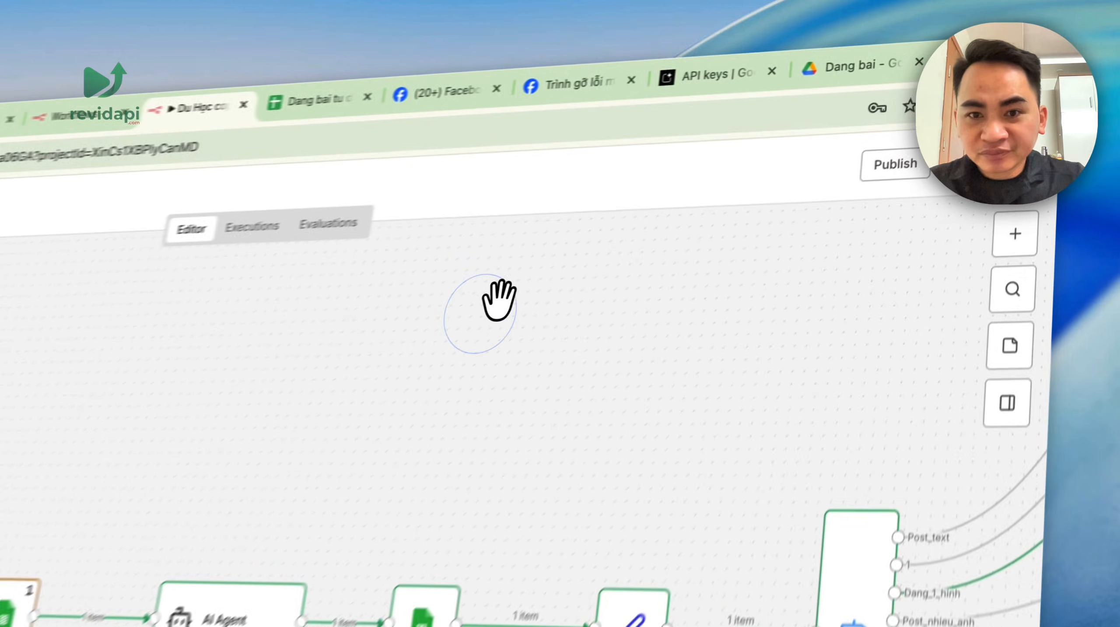
pyautogui.scroll(-5, 731, 245)
pyautogui.moveTo(740, 244); pyautogui.dragTo(602, 269)
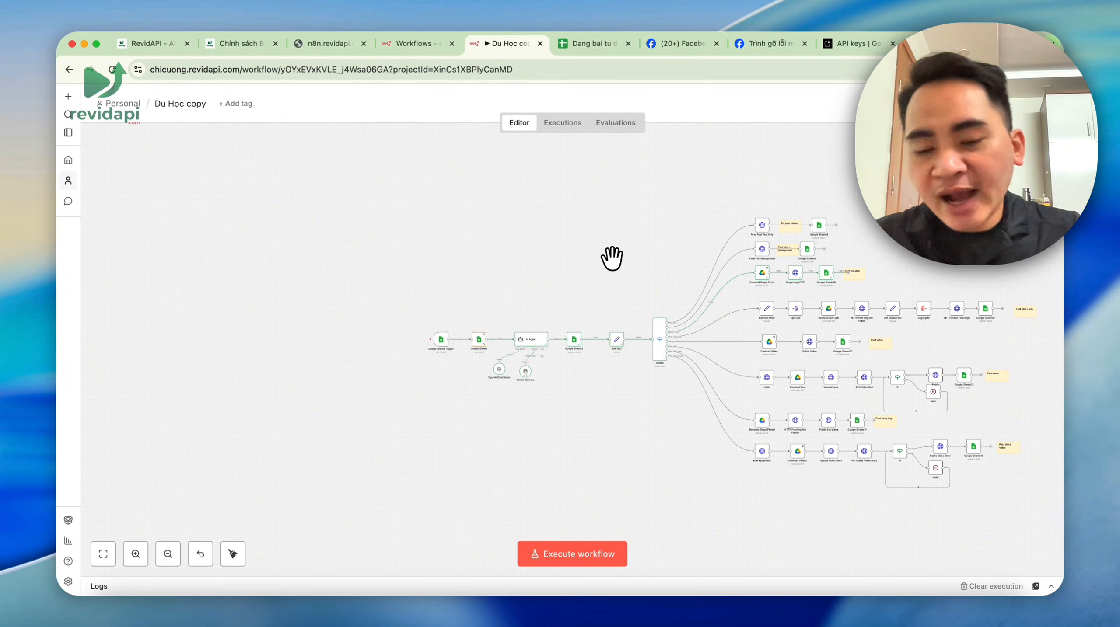
pyautogui.moveTo(611, 258); pyautogui.dragTo(557, 232)
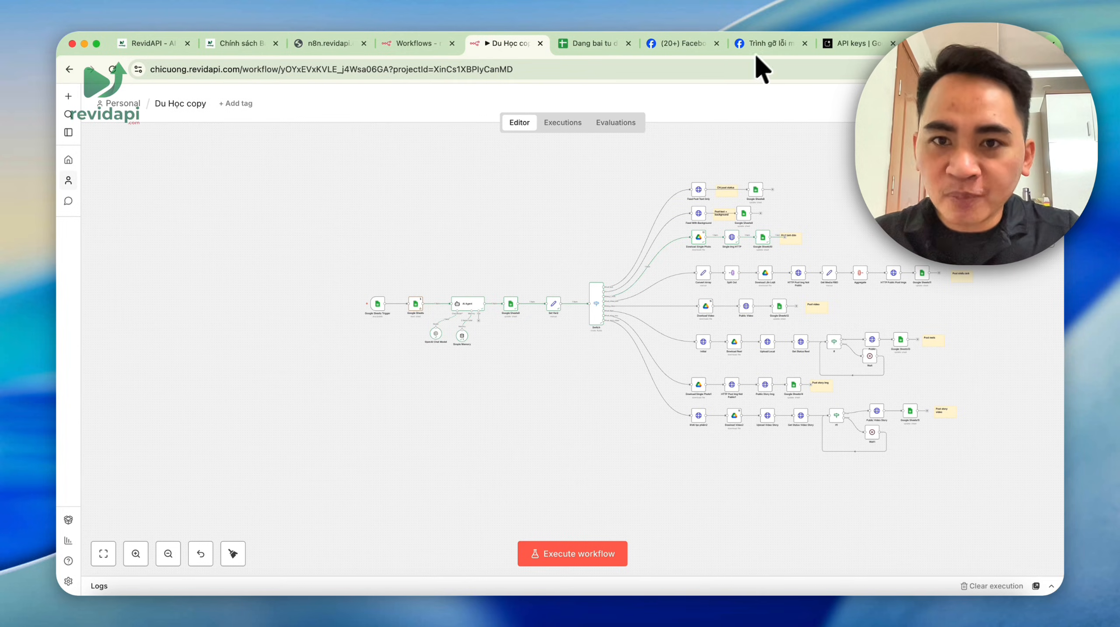
# - On Facebook, leave the photo viewer and search for 'n8n revidapi'
pyautogui.click(685, 43)
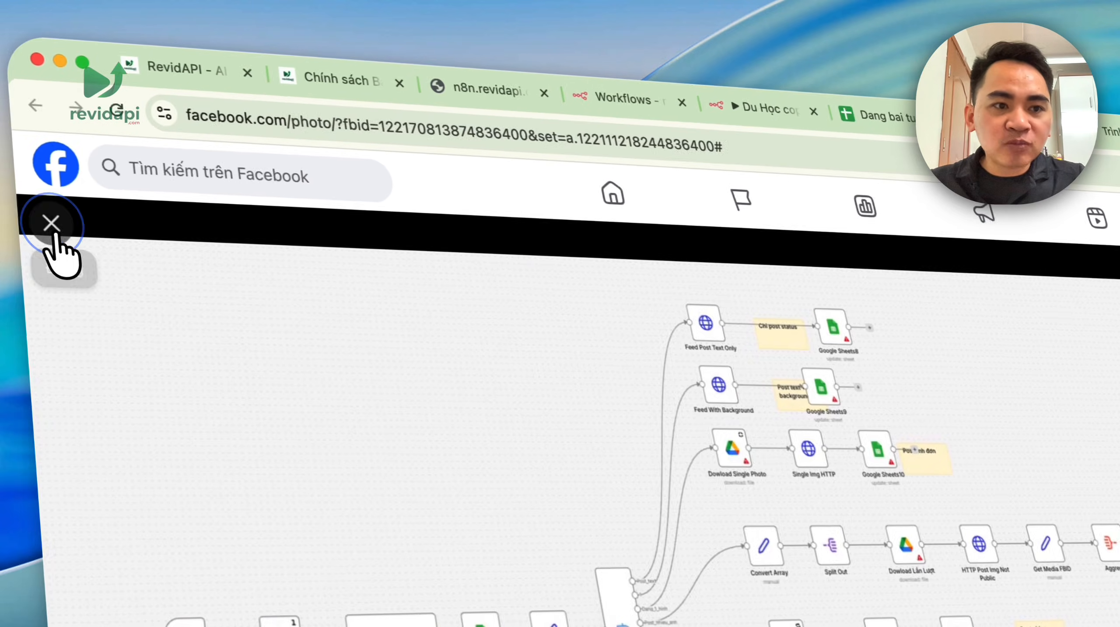
pyautogui.click(53, 225)
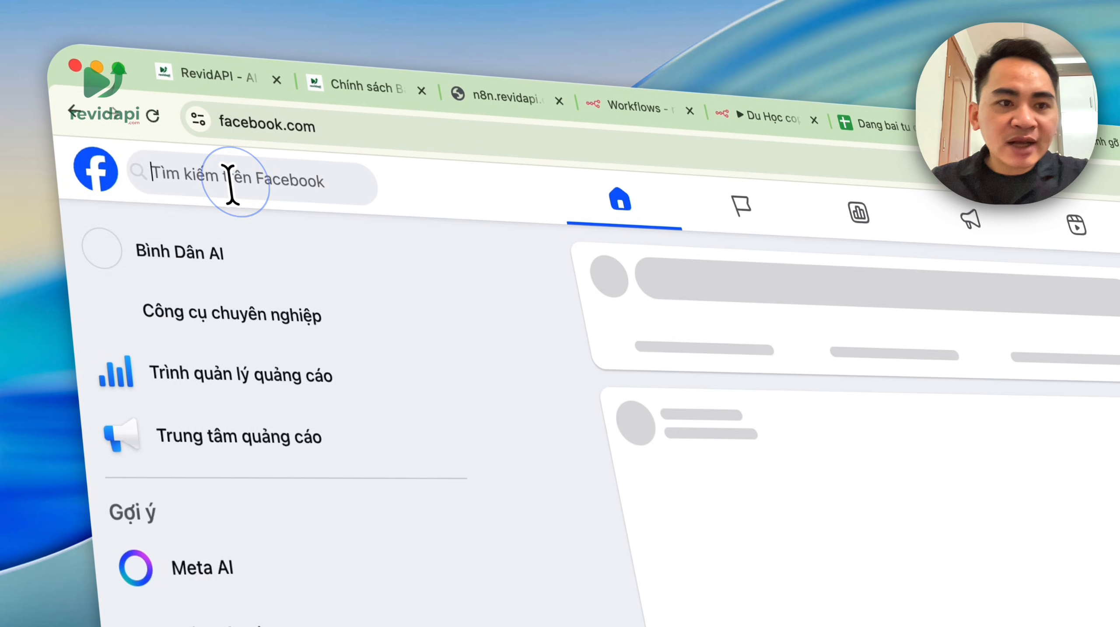
pyautogui.click(184, 175)
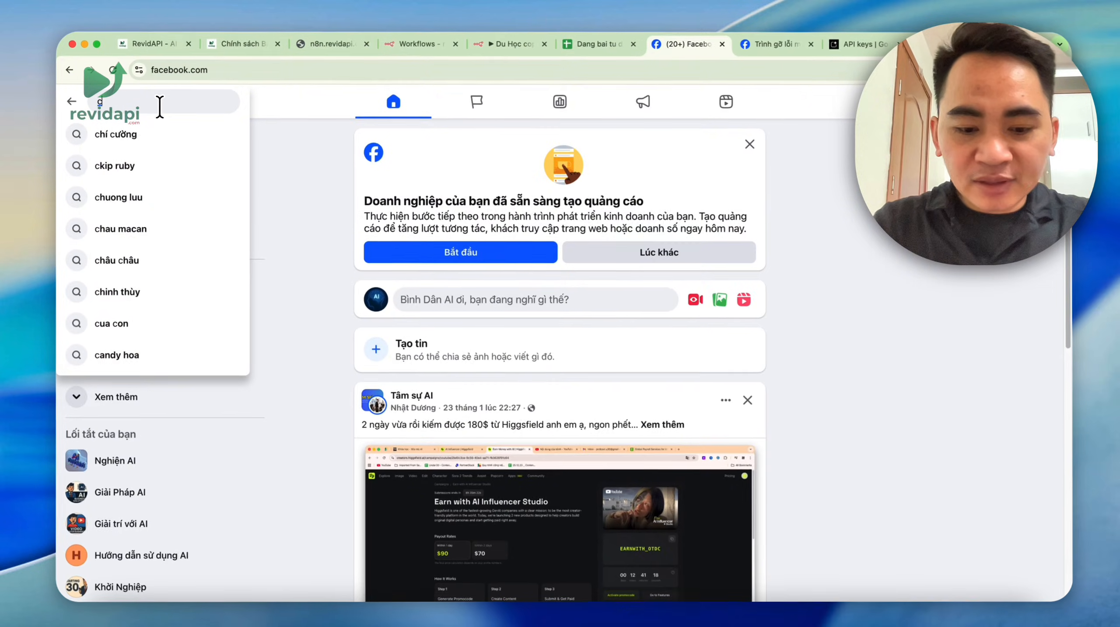
pyautogui.write('t')
pyautogui.press('BackSpace')
pyautogui.write('rvidapi')
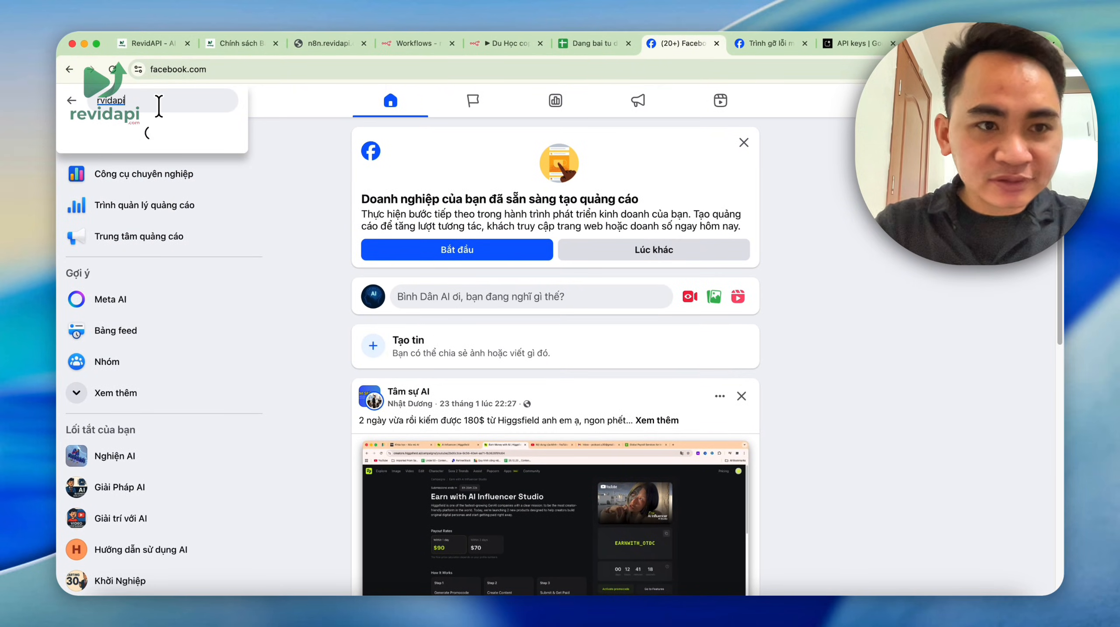
pyautogui.press('Return')
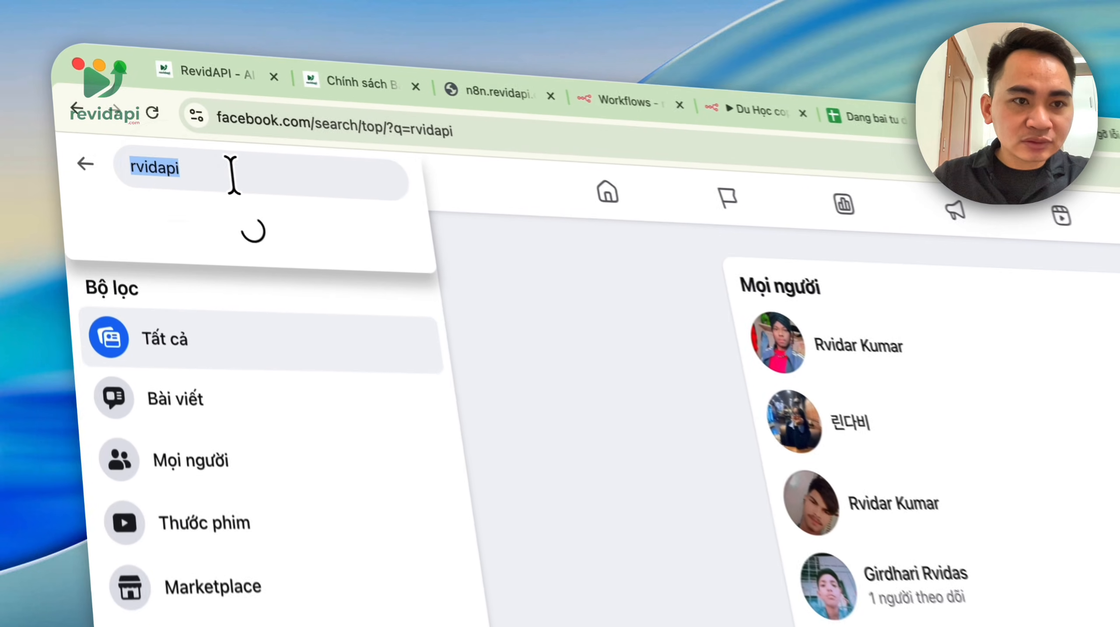
pyautogui.write('n8n rev')
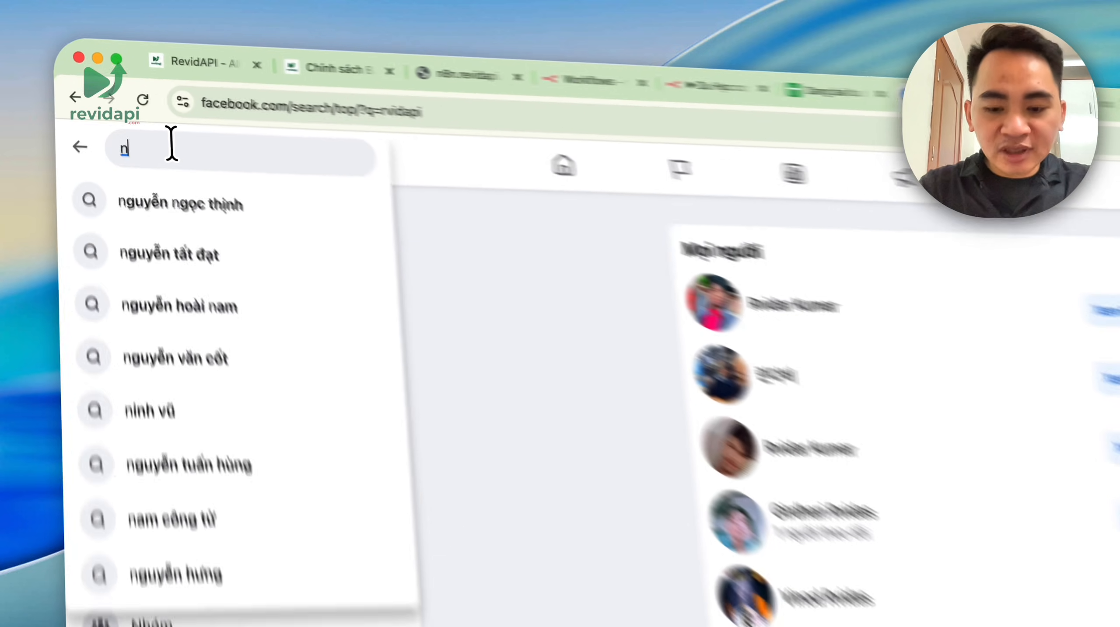
pyautogui.write('idap')
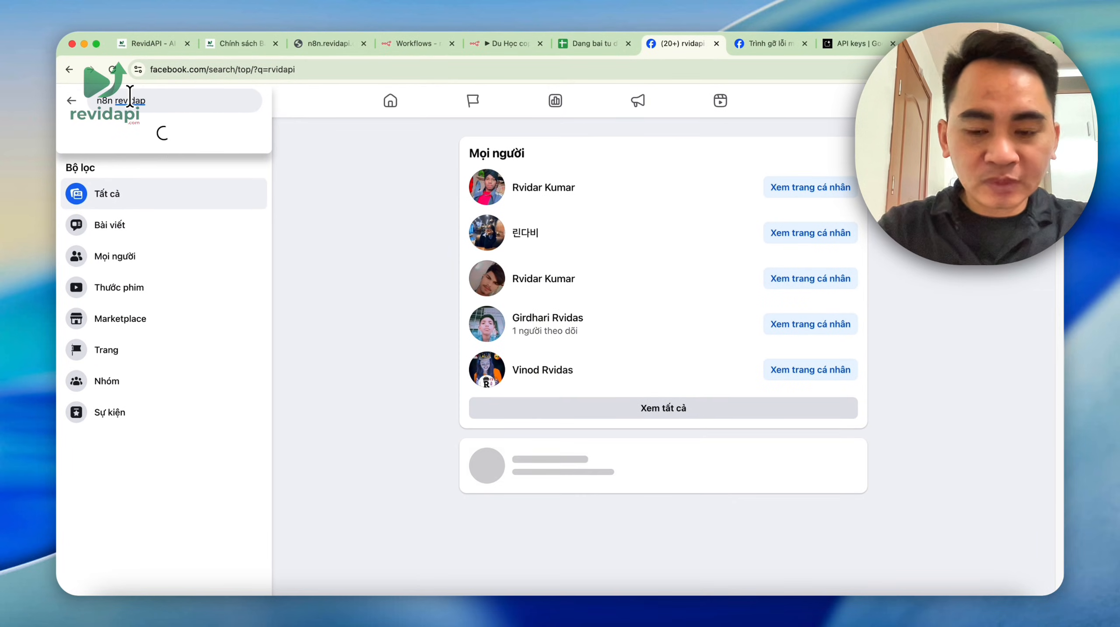
pyautogui.write('i')
pyautogui.press('Return')
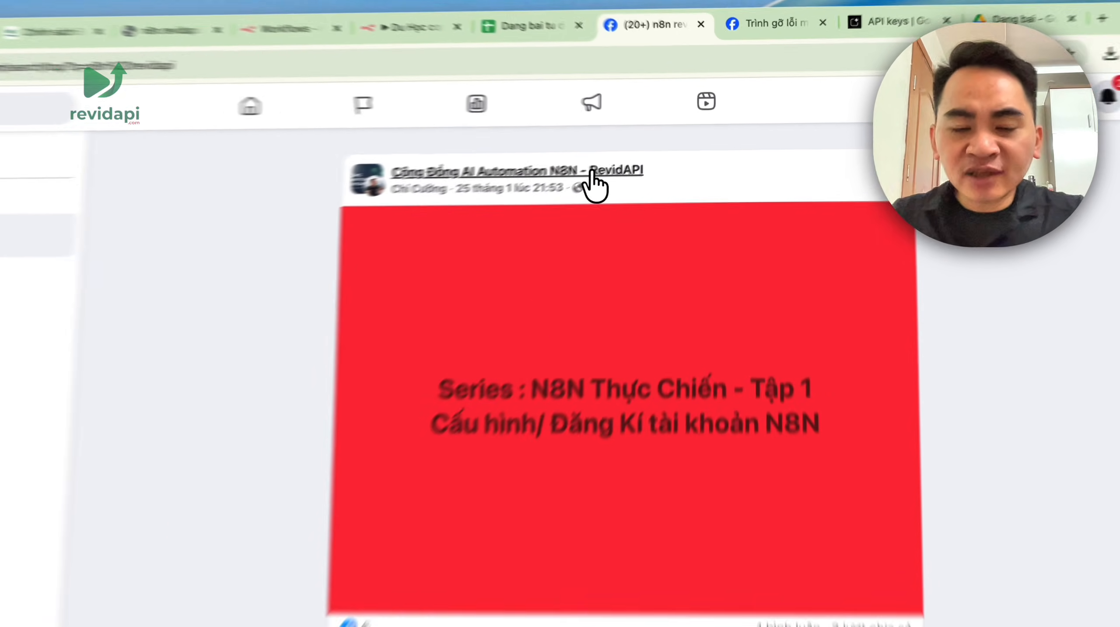
# - Open the Cộng Đồng AI Automation N8N - RevidAPI group from the results and join it
pyautogui.moveTo(628, 150)
pyautogui.click(528, 205)
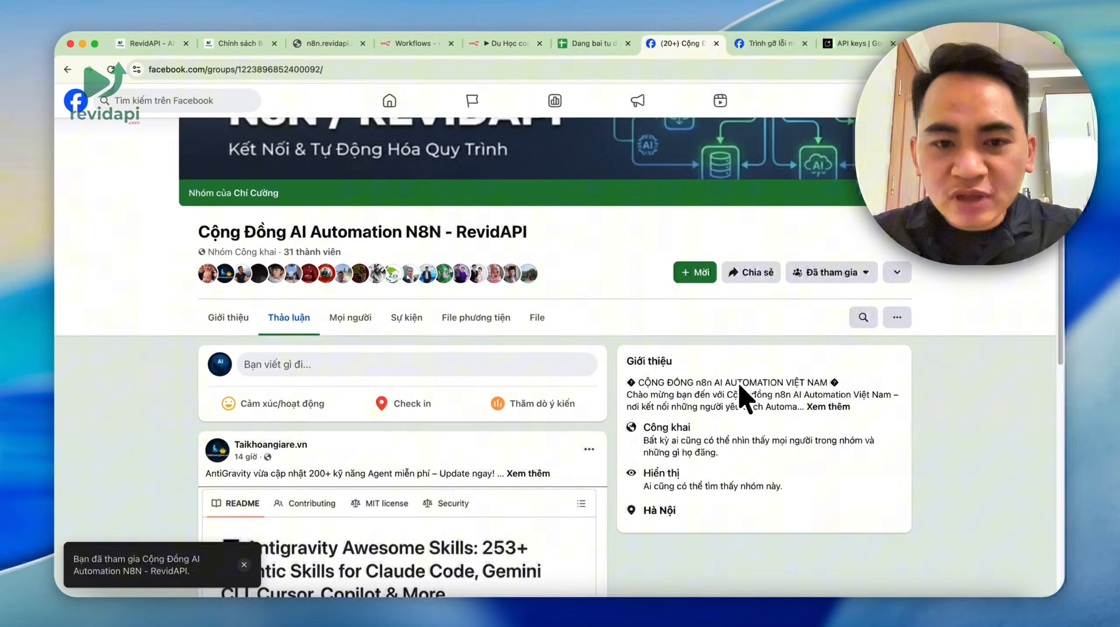
pyautogui.scroll(-3, 743, 397)
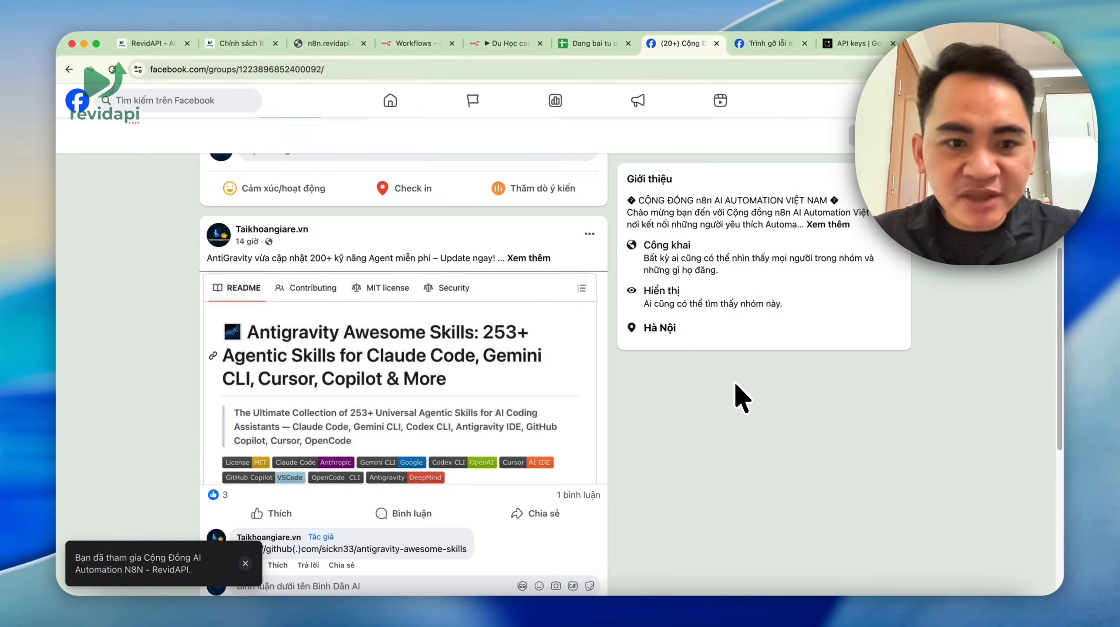
pyautogui.scroll(-5, 487, 300)
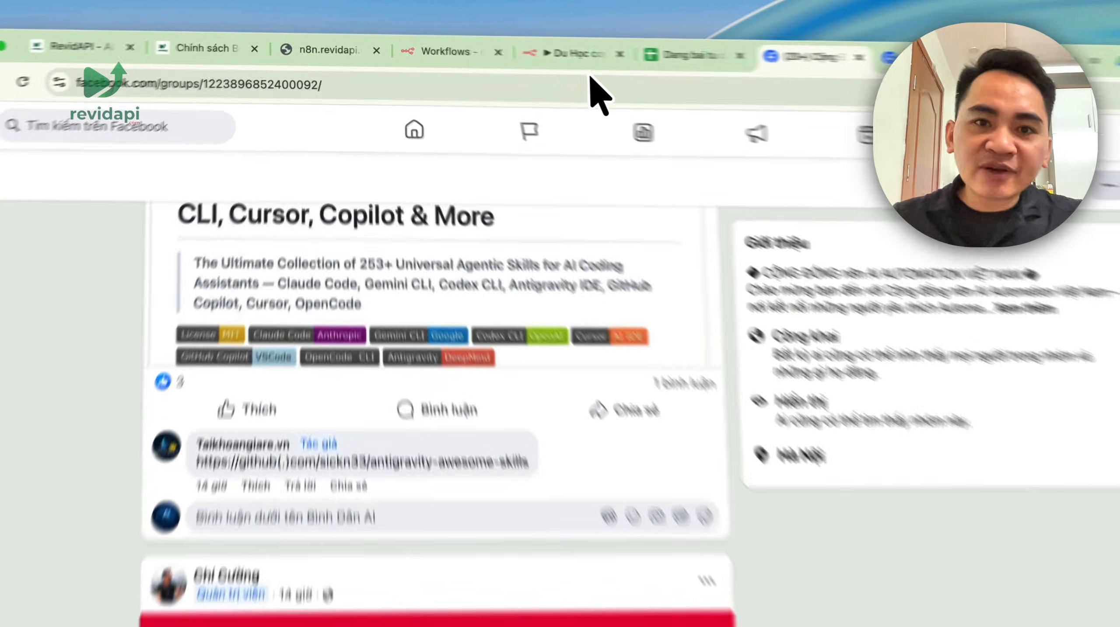
# - Go from the RevidAPI privacy-policy page to the n8n.revidapi.com homepage, then to N8N Templates
pyautogui.click(505, 43)
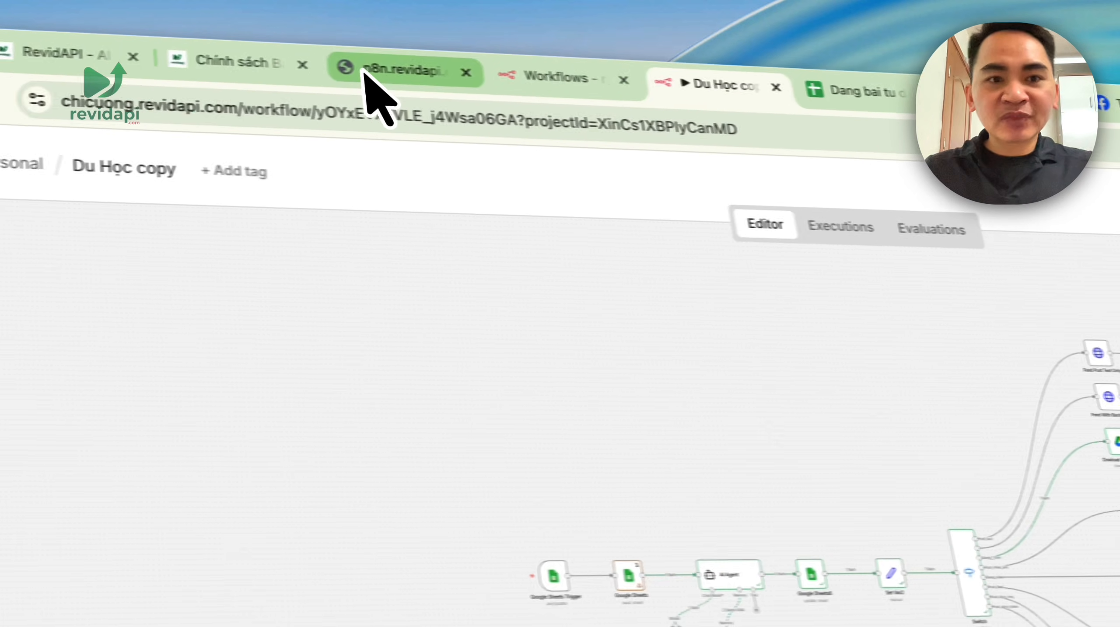
pyautogui.click(83, 54)
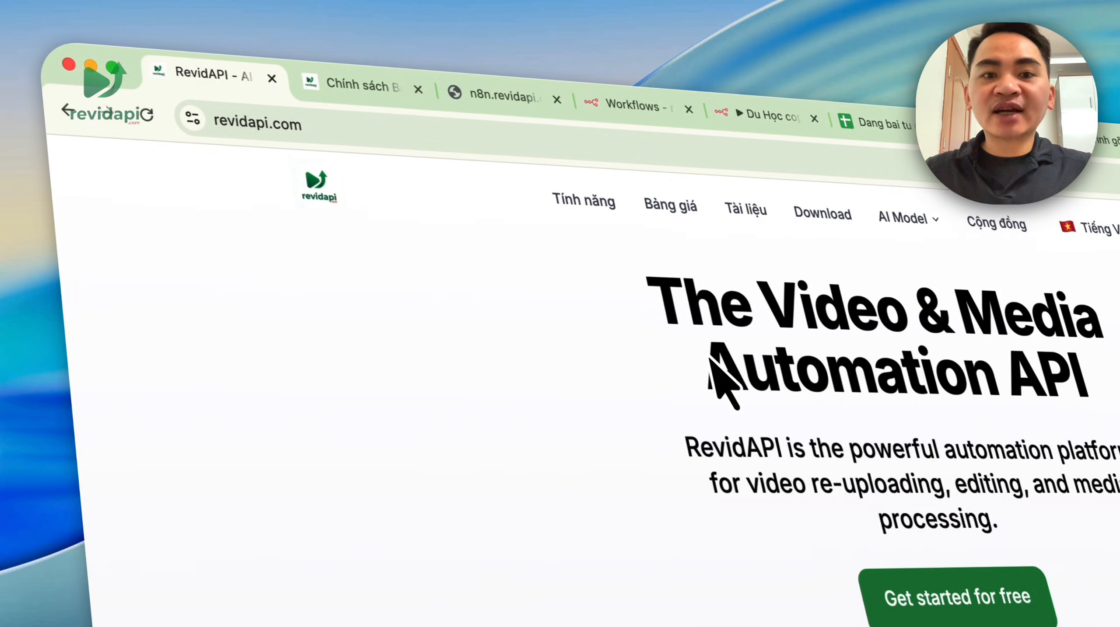
pyautogui.click(360, 86)
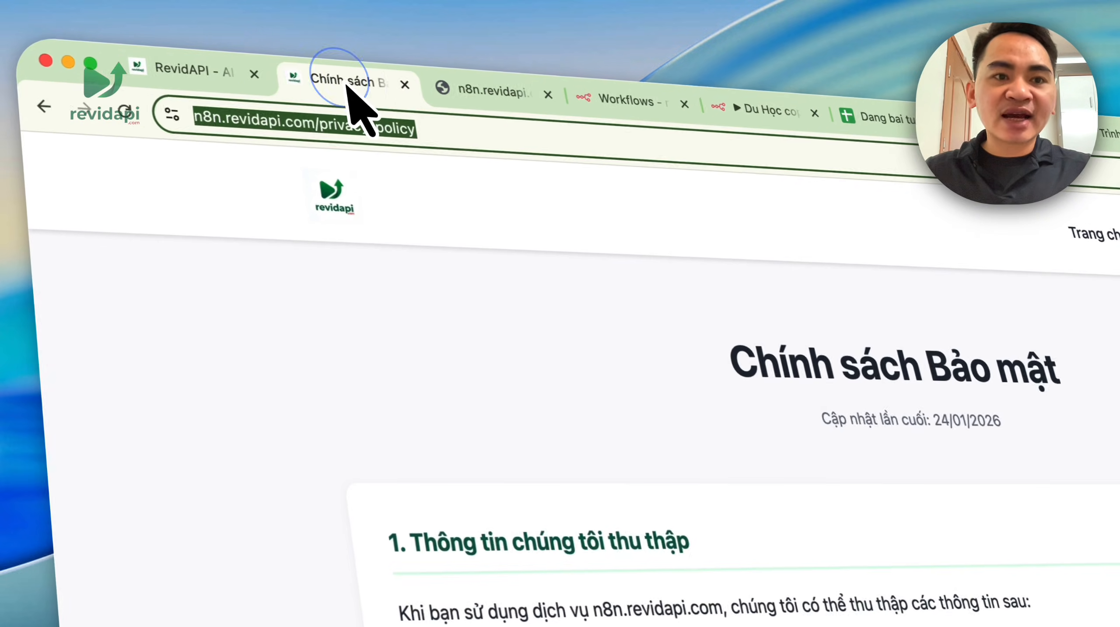
pyautogui.click(362, 202)
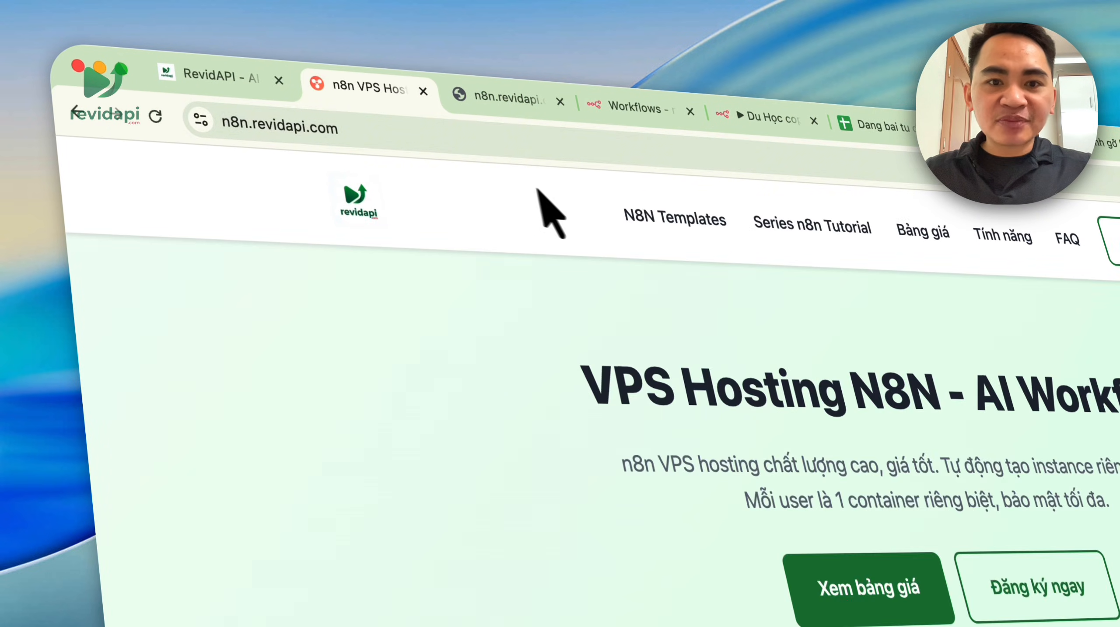
pyautogui.click(807, 219)
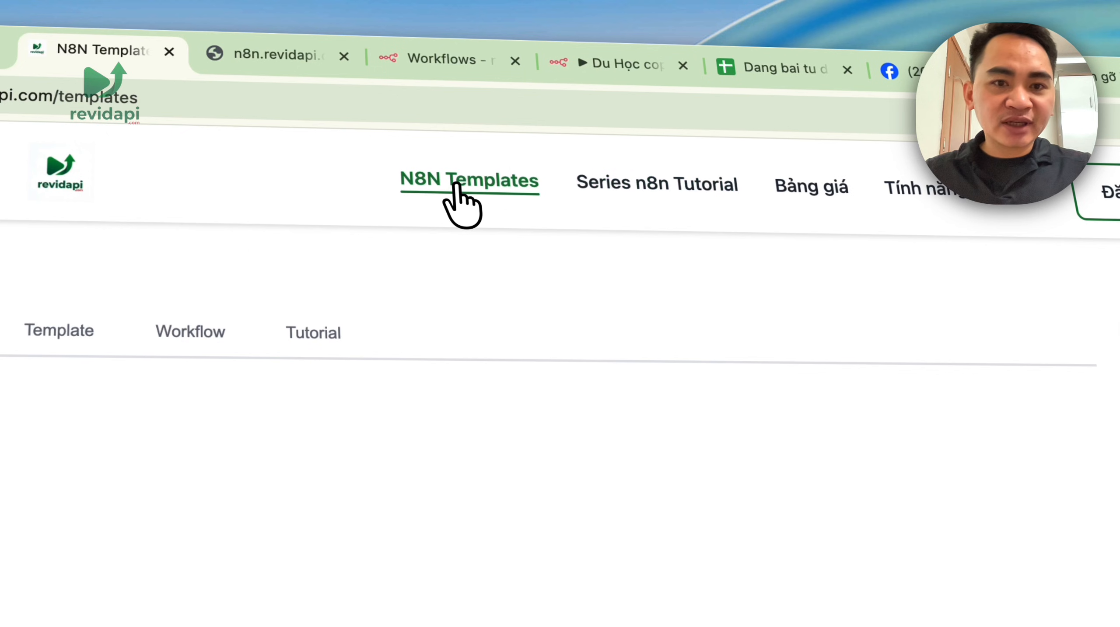